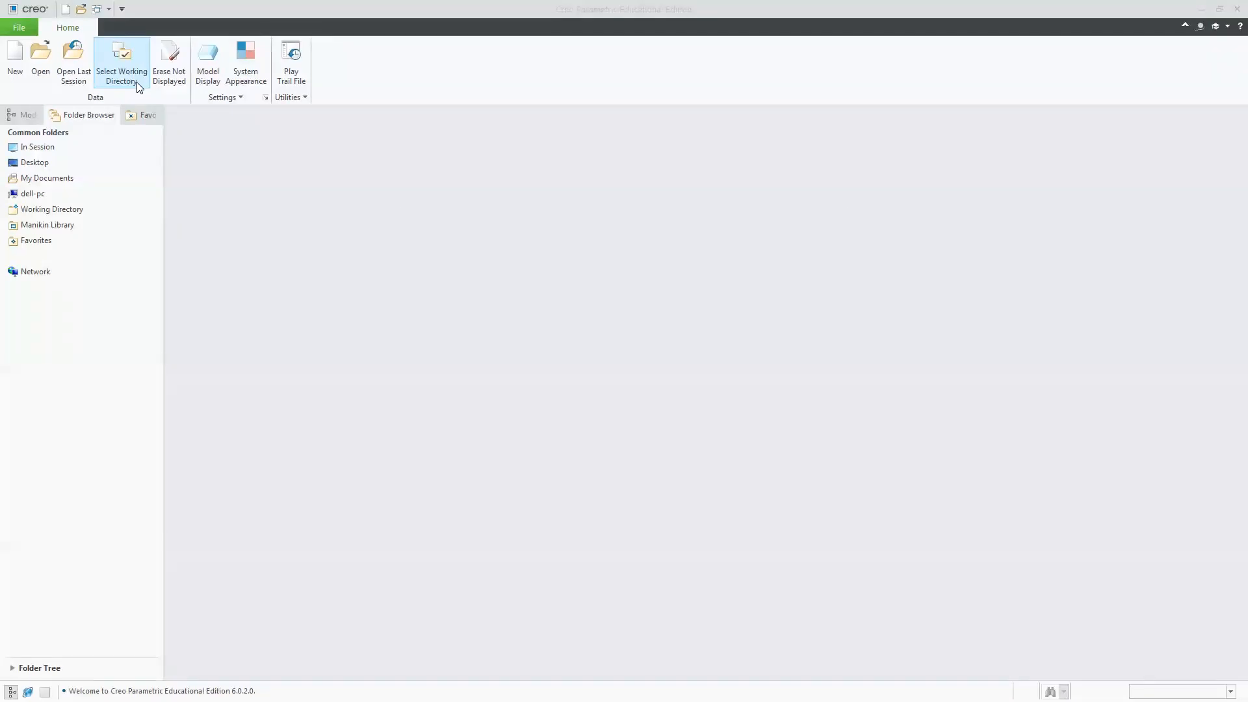
Start selecting a working directory and browse to C:\Users\dell\Videos\CADA_2021.
click(137, 82)
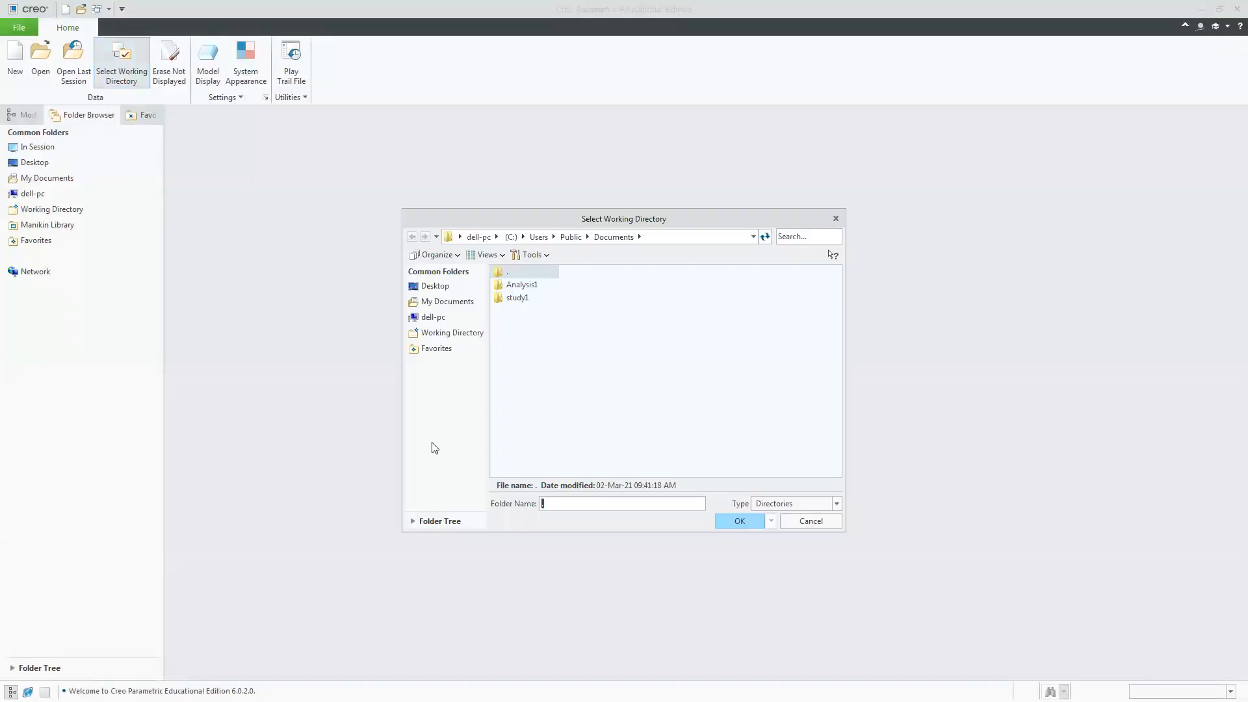
click(427, 322)
double_click(512, 286)
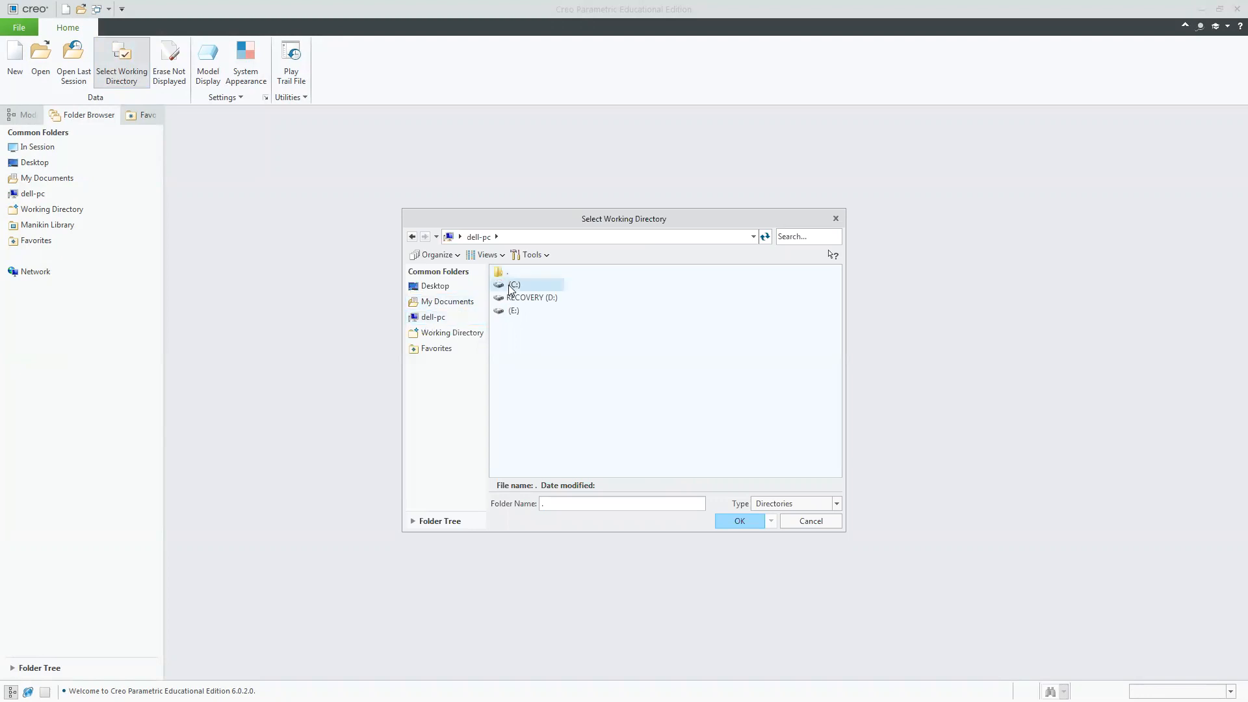
double_click(519, 375)
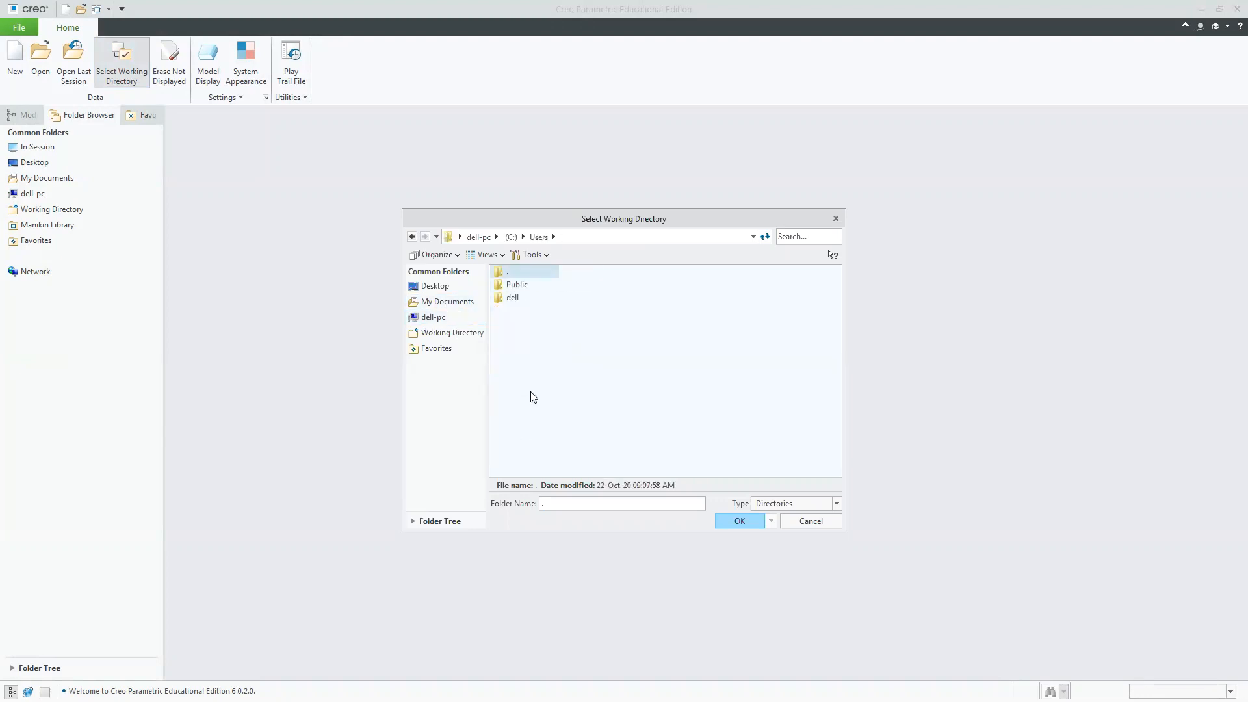
double_click(510, 299)
double_click(611, 362)
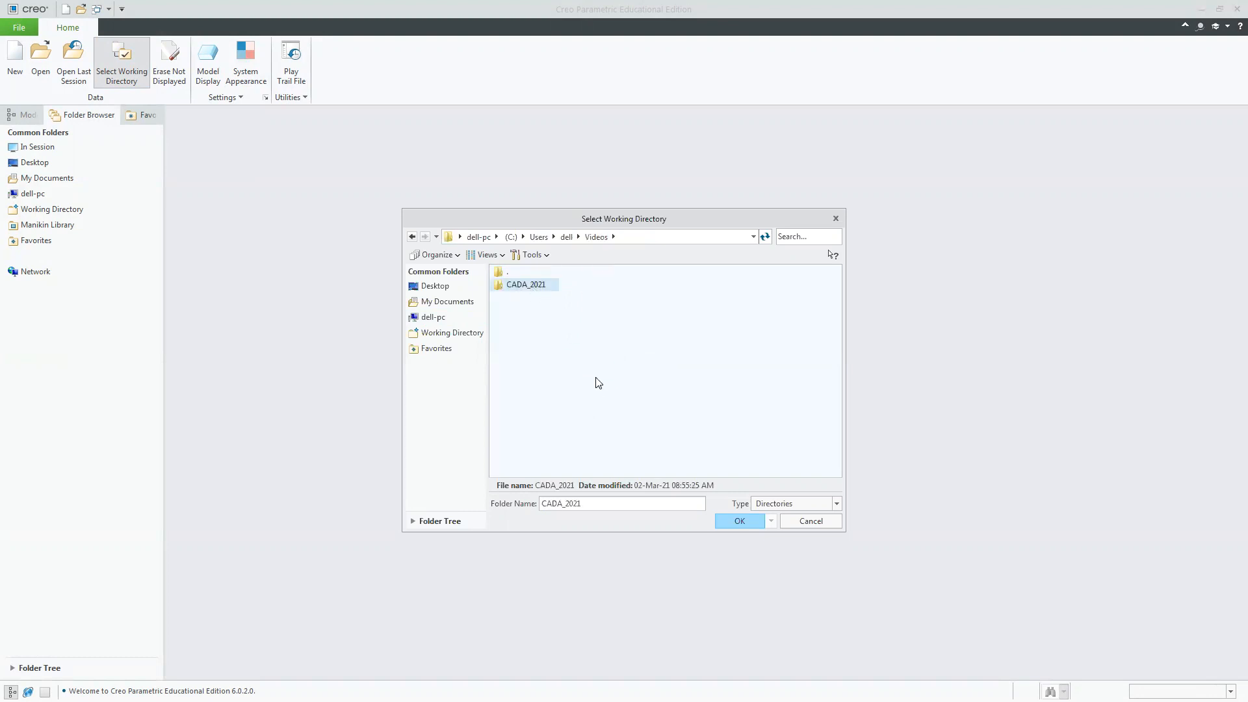
double_click(527, 286)
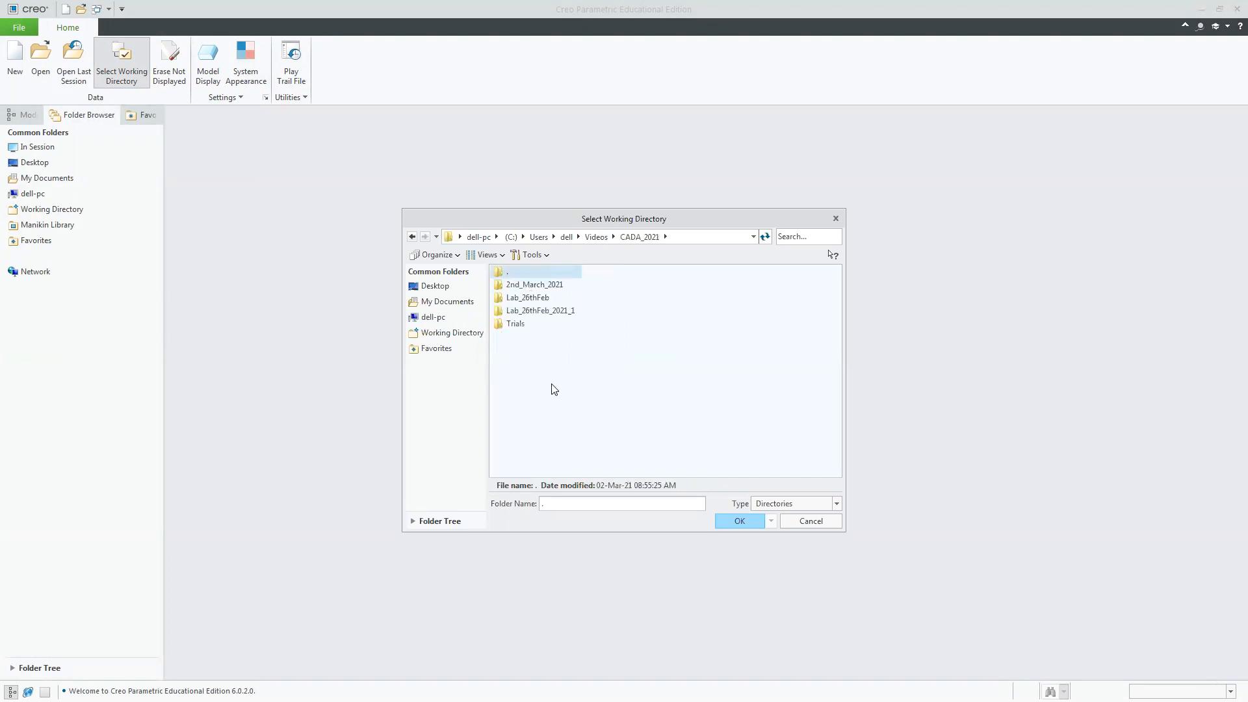
Create a new folder named xyz inside CADA_2021.
click(547, 286)
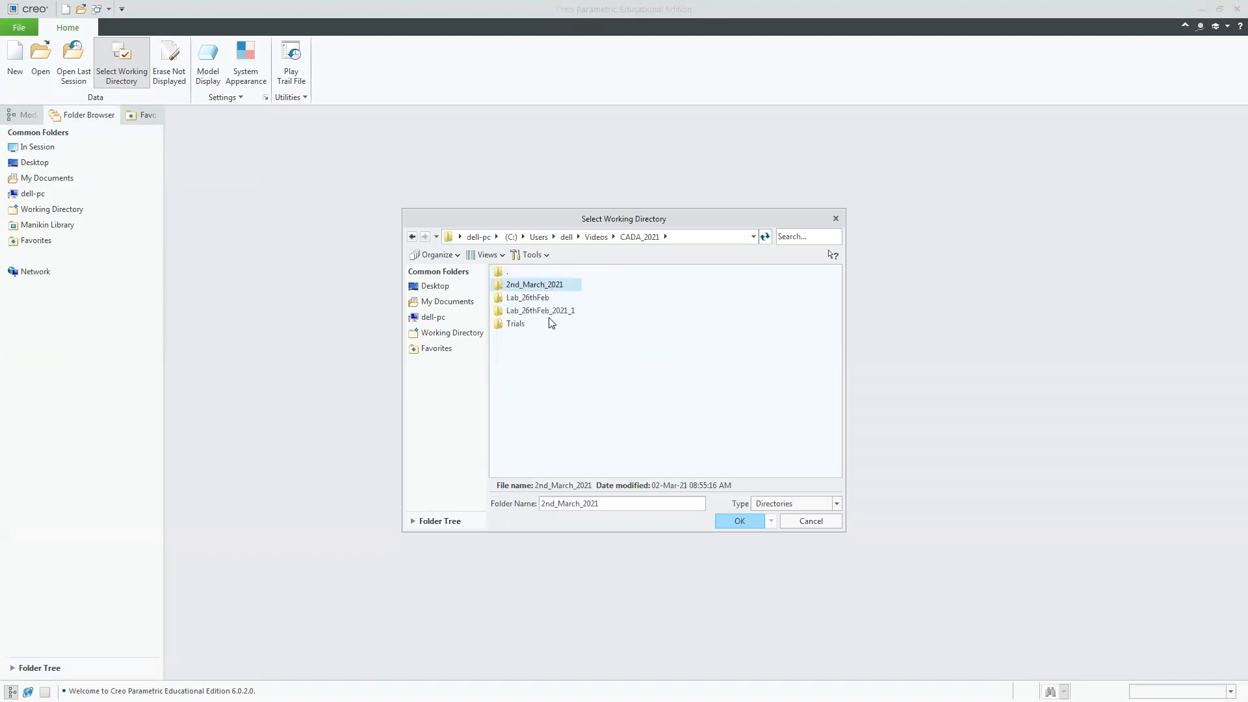
right_click(557, 403)
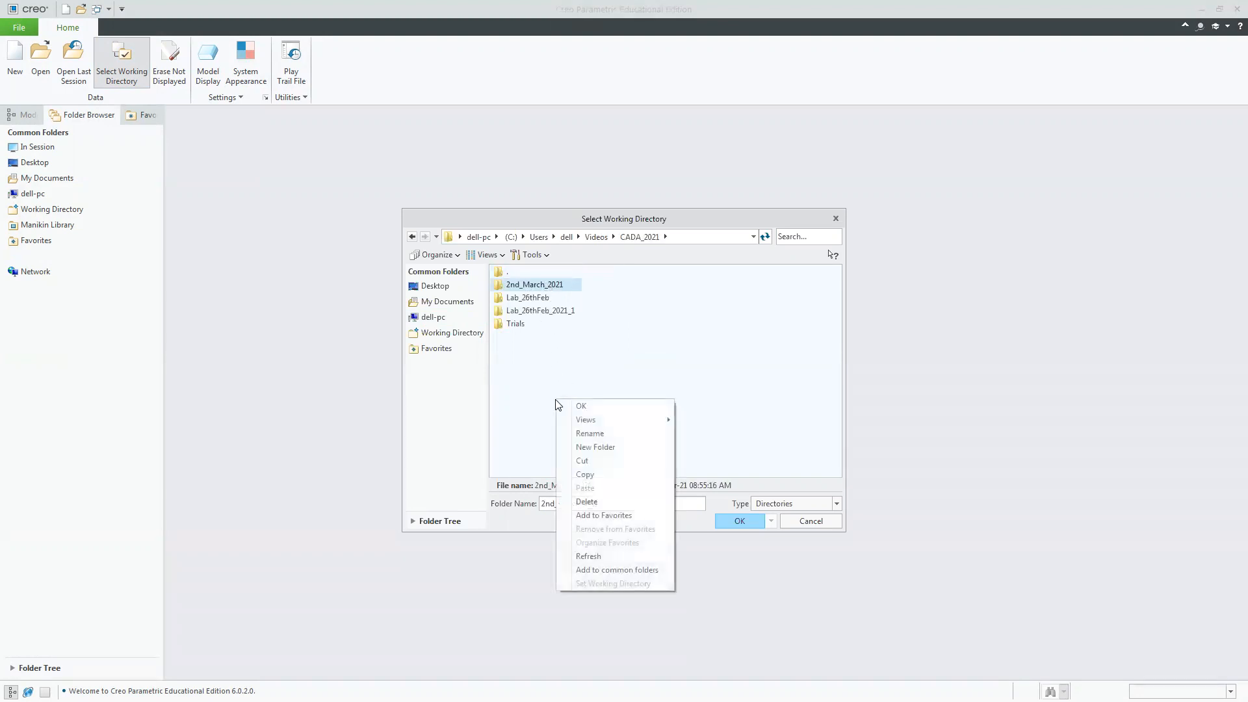
click(614, 448)
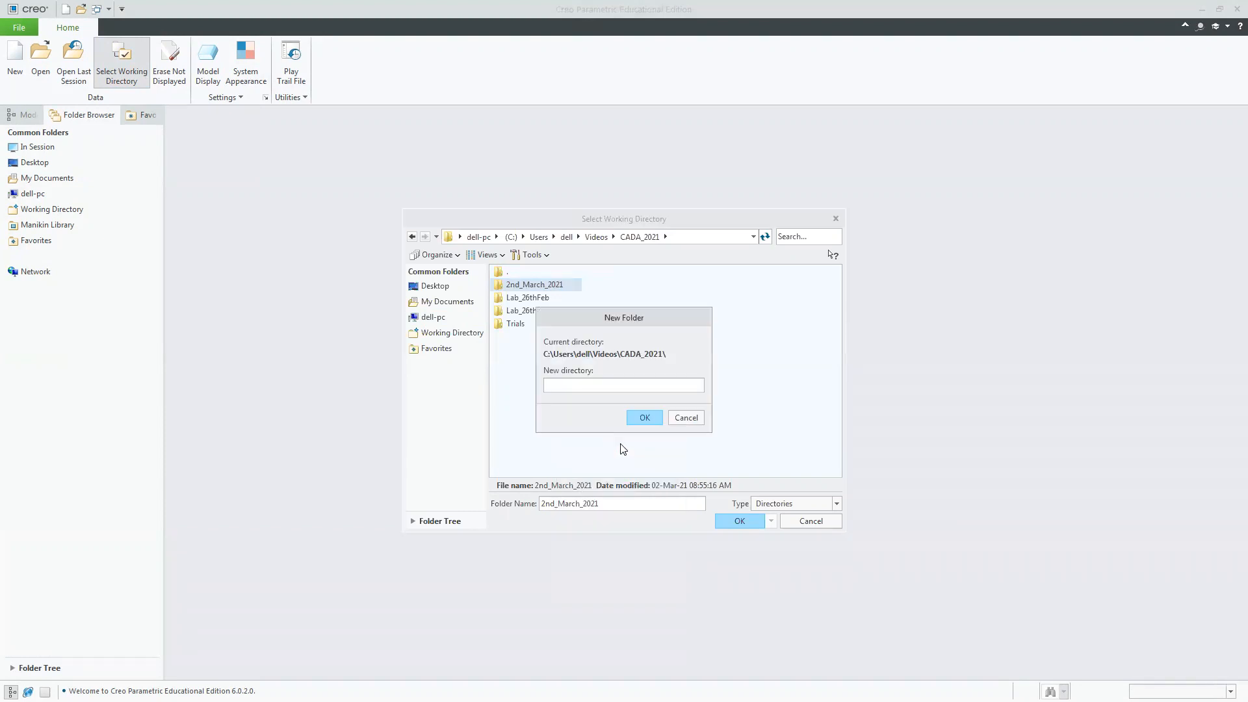
text(xyz)
click(642, 418)
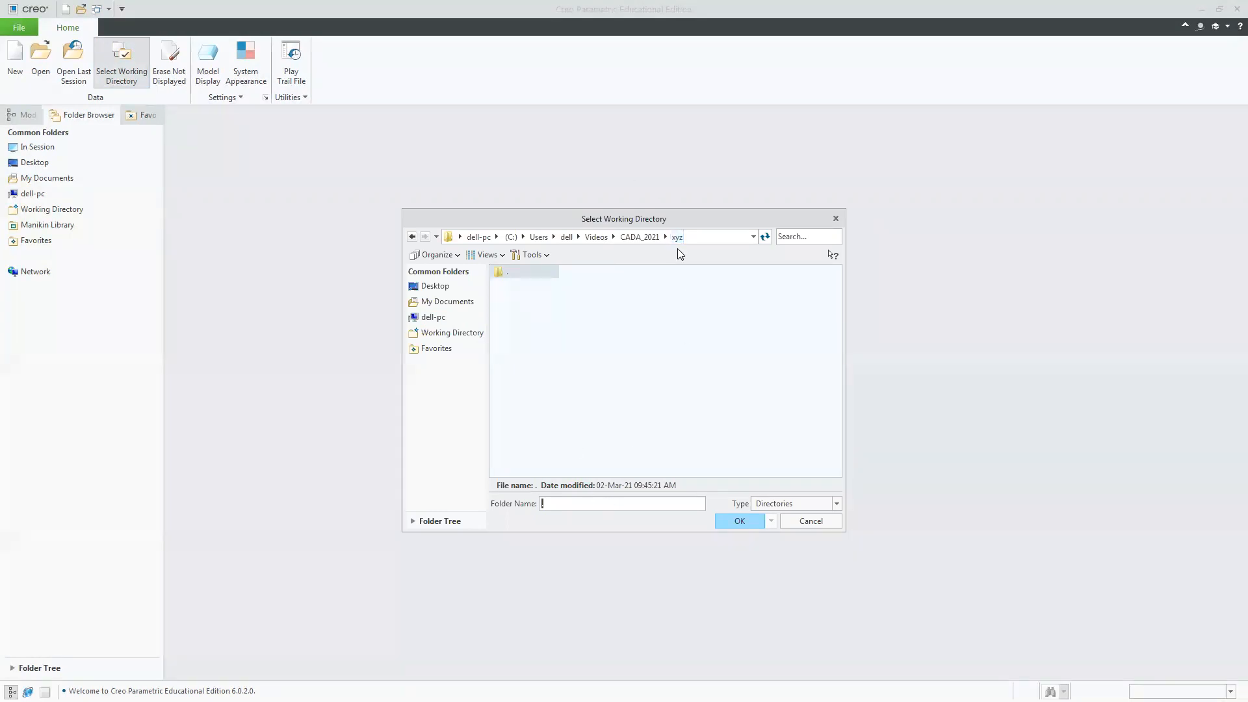
Return to the CADA_2021 folder and set its Trials folder as the working directory.
click(635, 239)
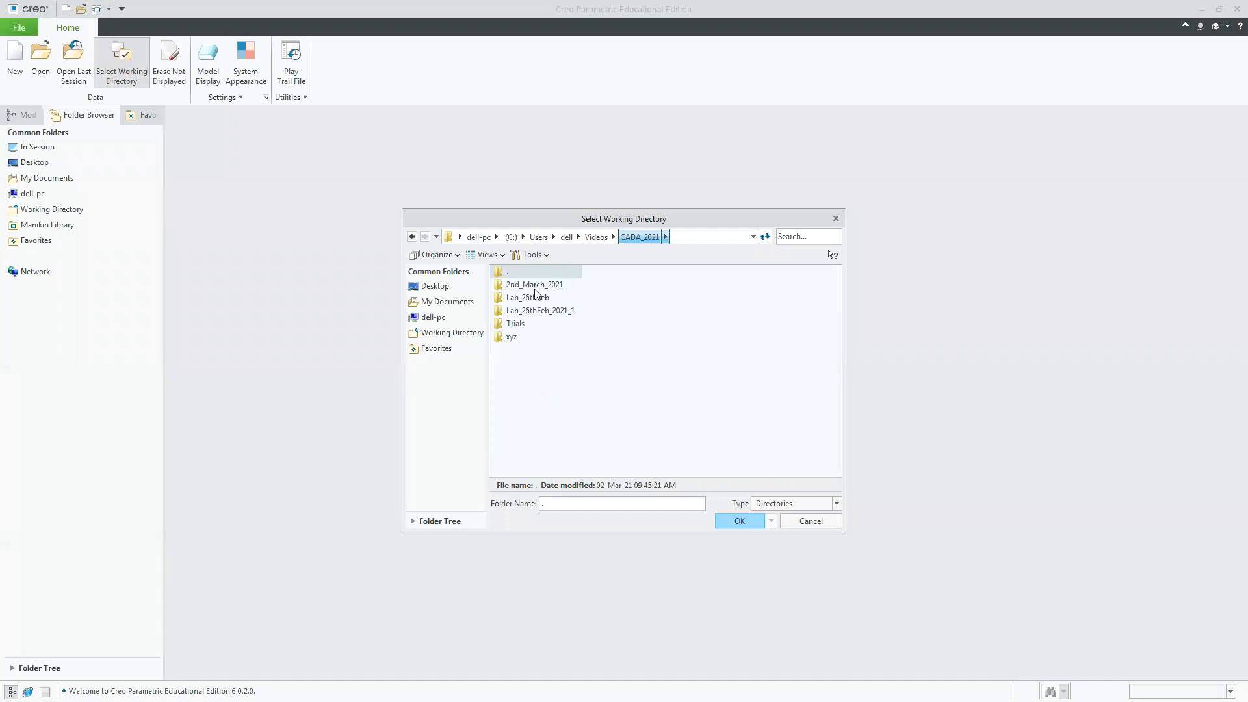
click(516, 324)
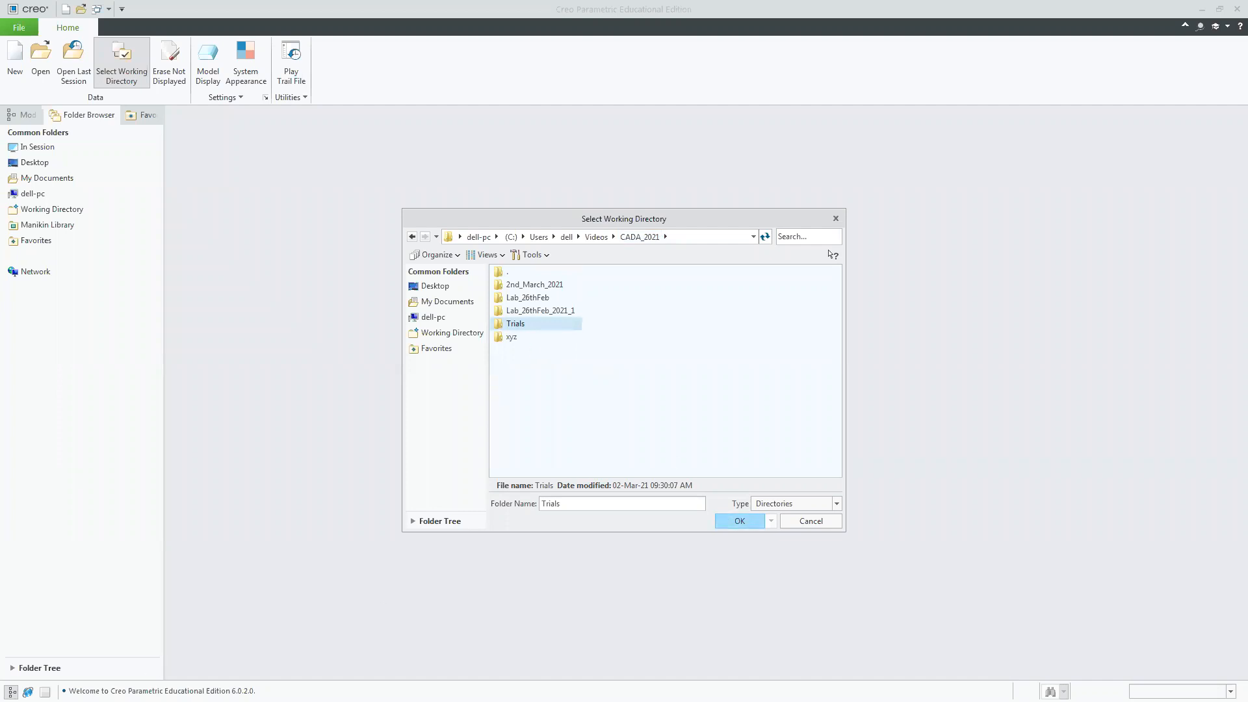
drag(257, 691, 76, 692)
click(76, 692)
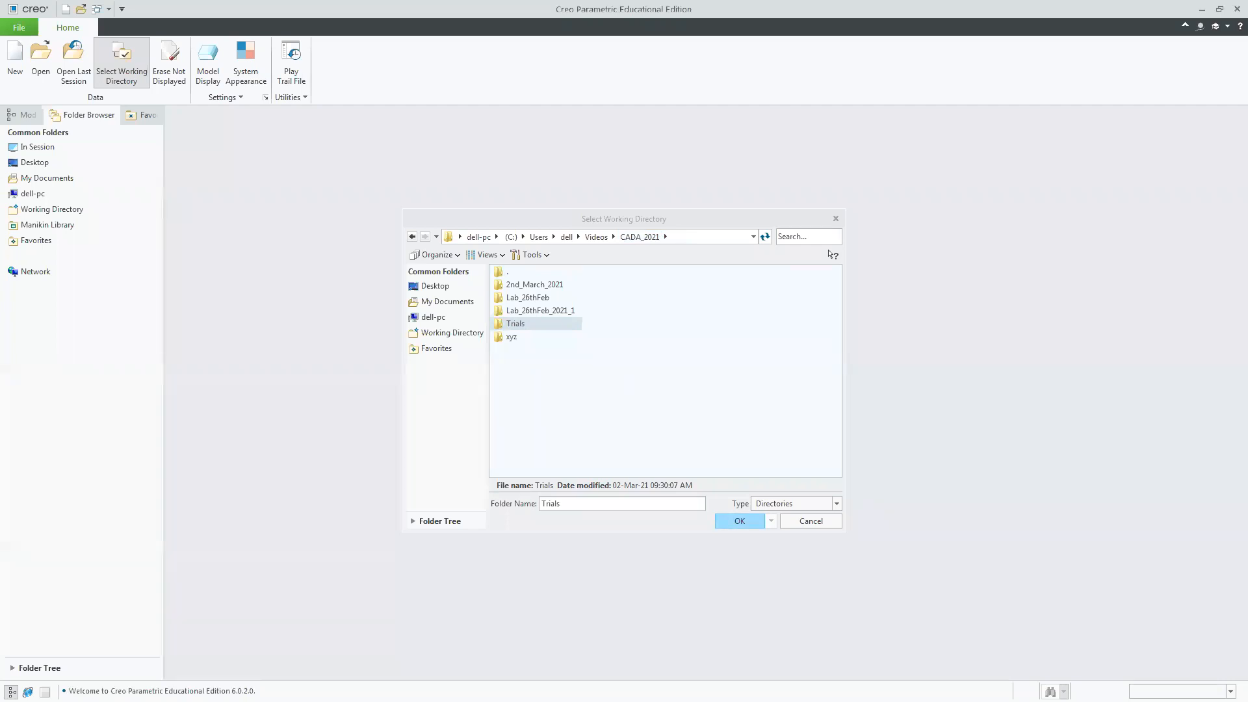
click(512, 326)
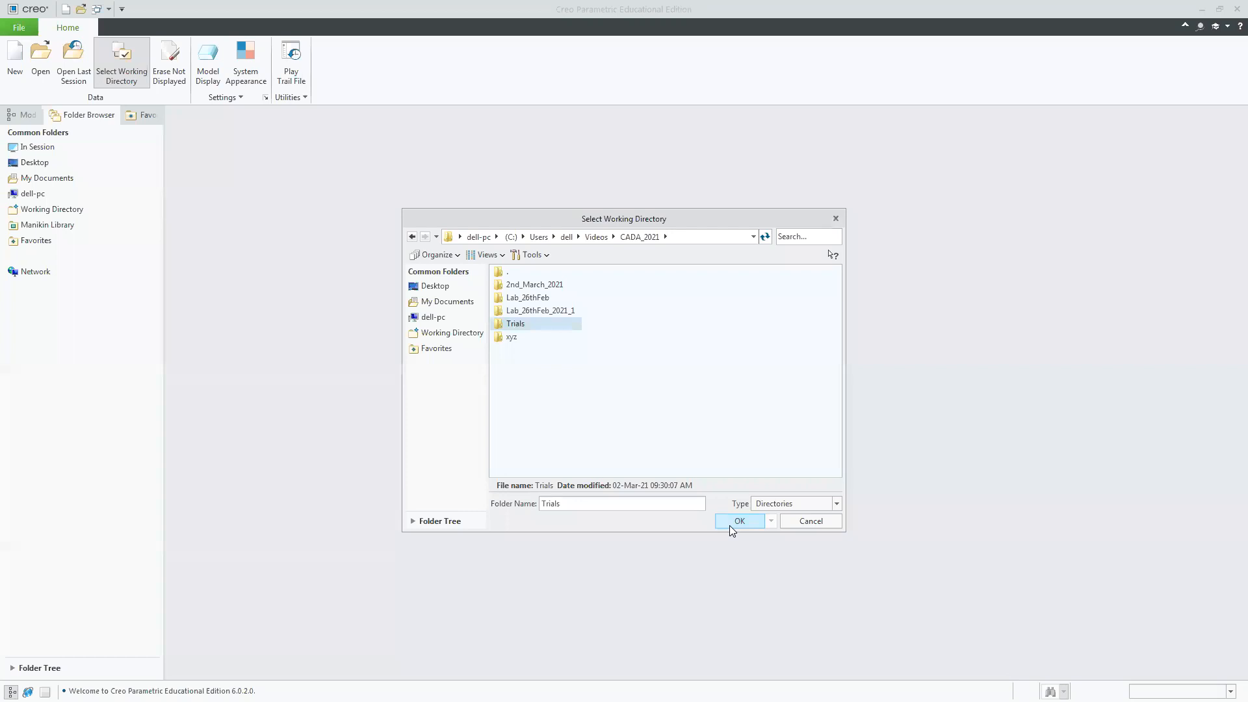
click(733, 521)
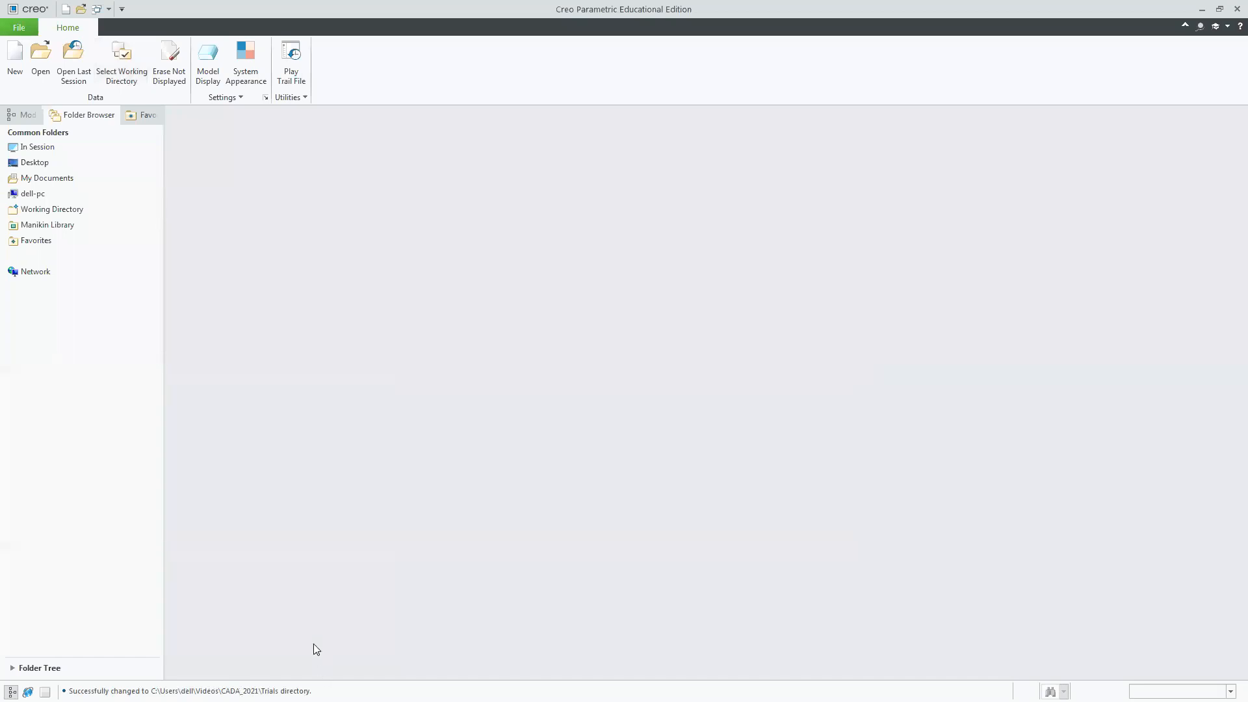
click(137, 77)
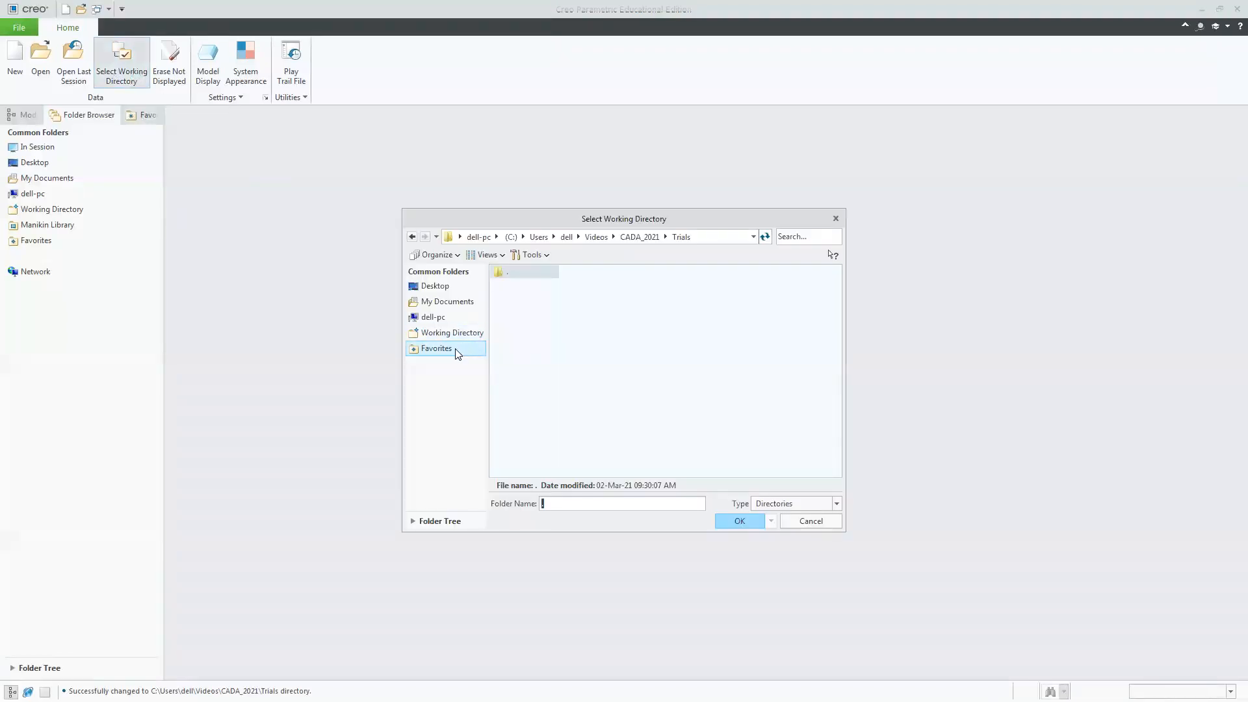
click(433, 317)
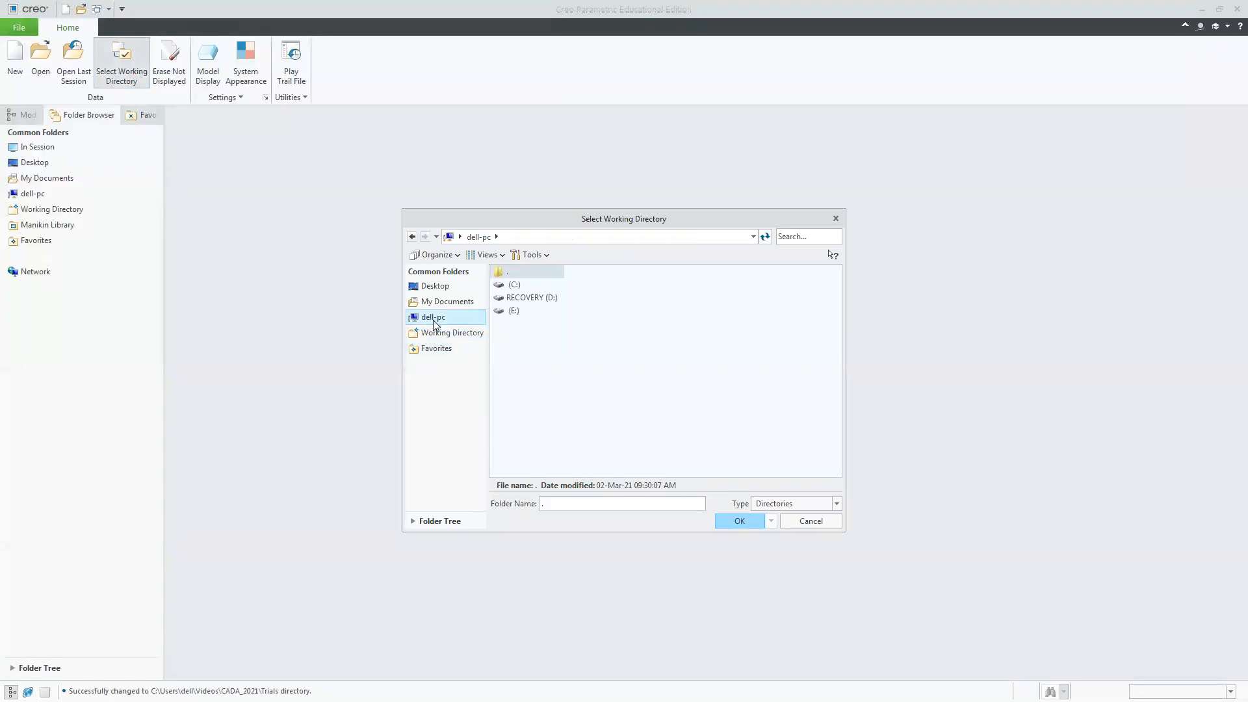
double_click(517, 288)
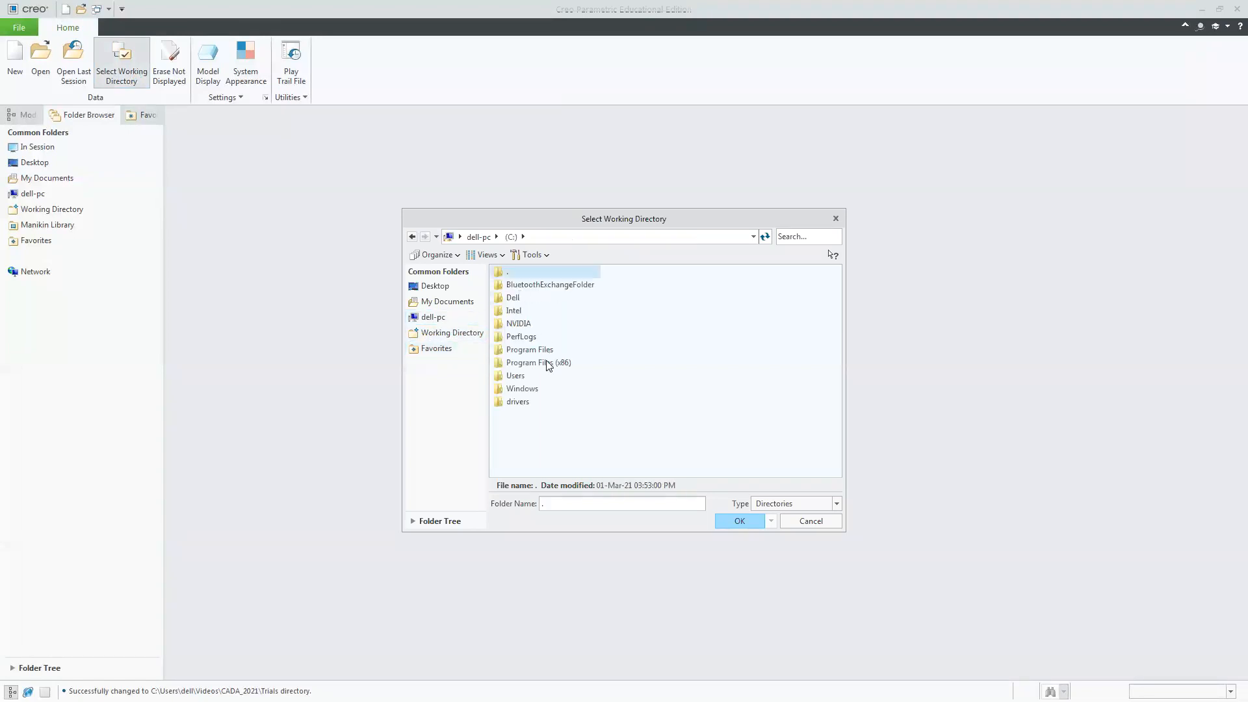
double_click(521, 403)
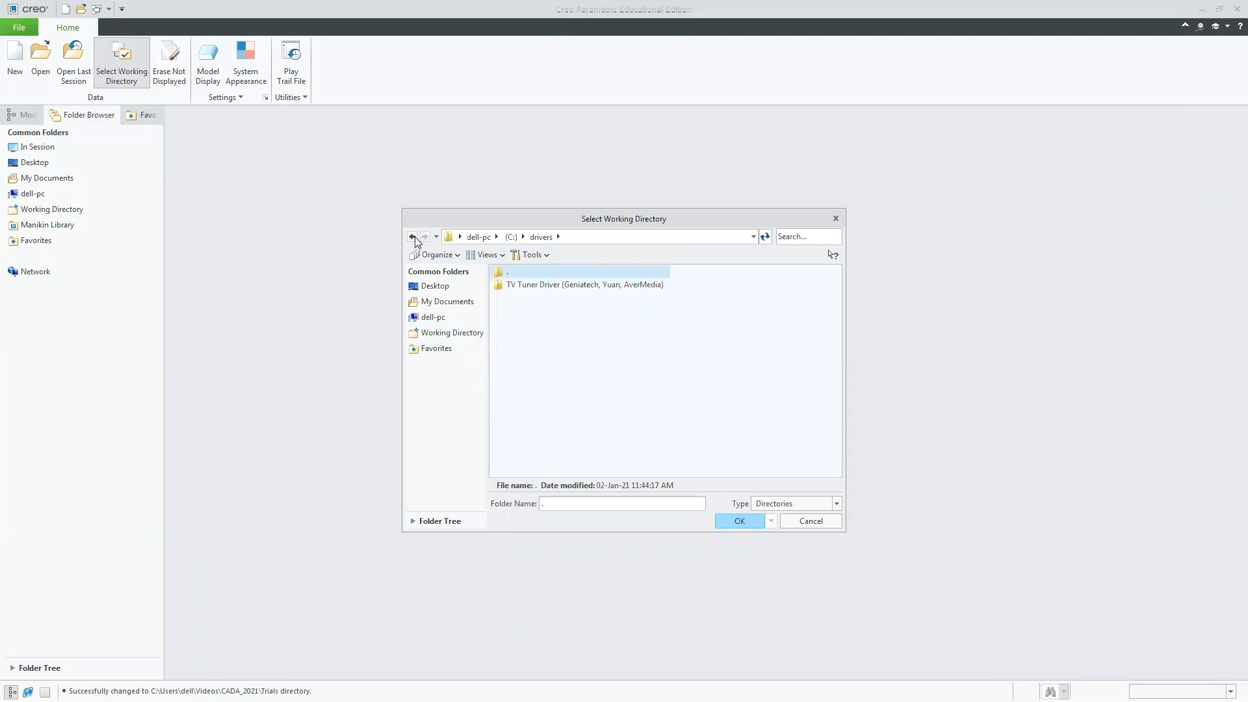
click(412, 236)
double_click(514, 376)
double_click(512, 298)
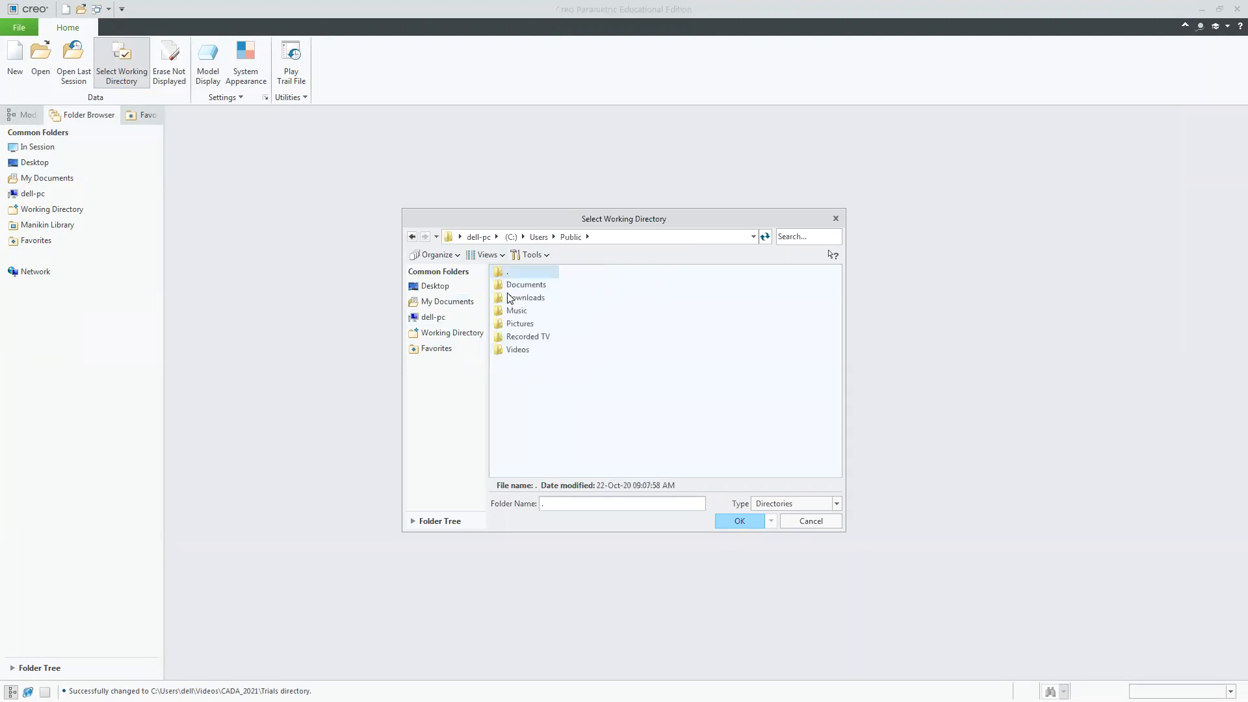
click(412, 236)
double_click(516, 298)
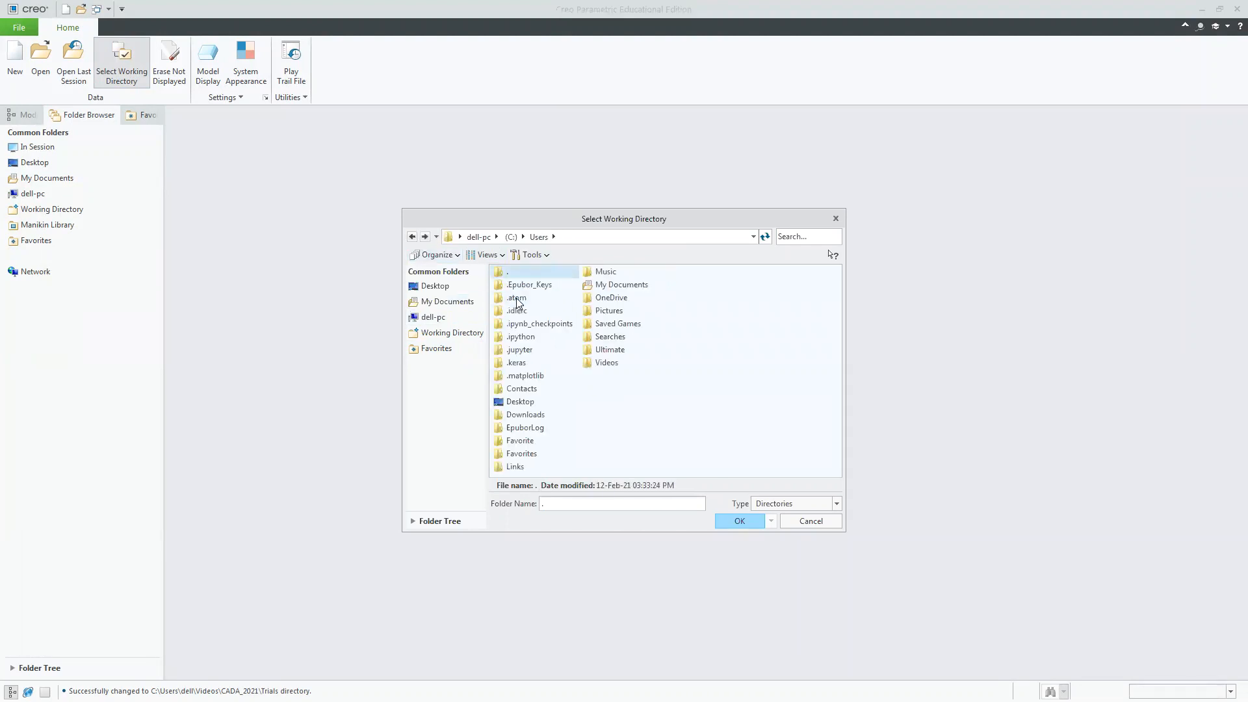
double_click(616, 364)
double_click(531, 288)
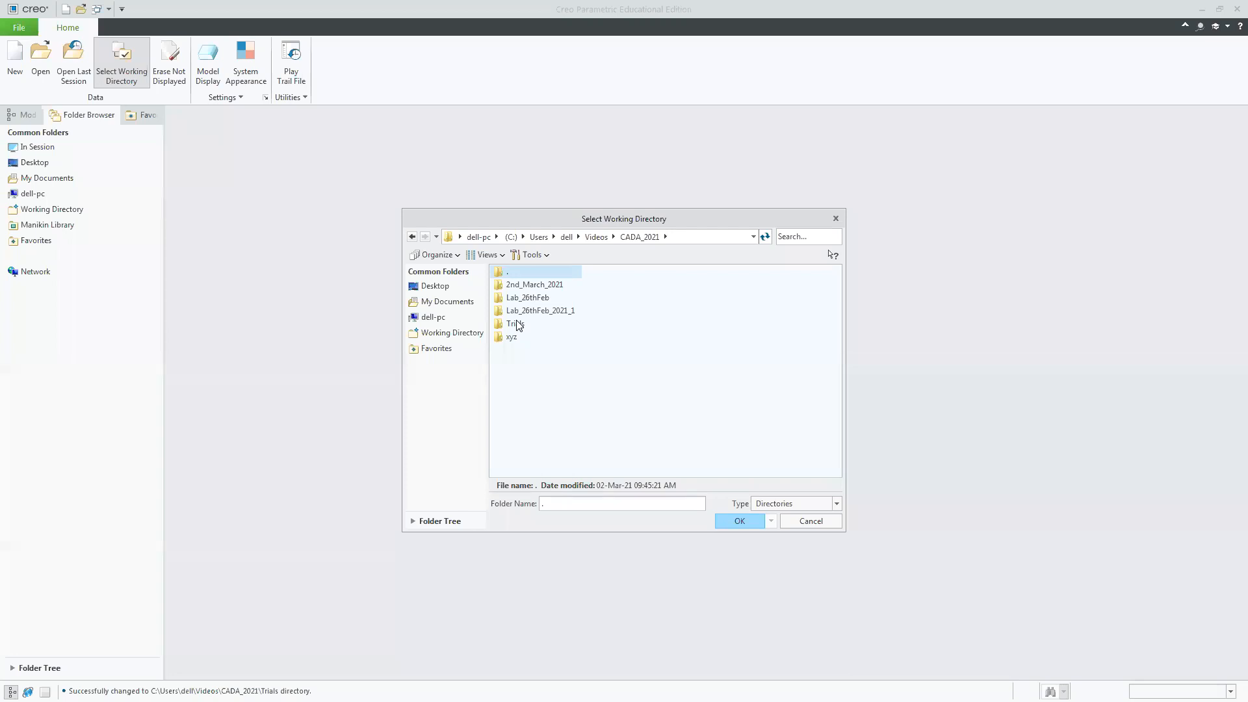
click(819, 520)
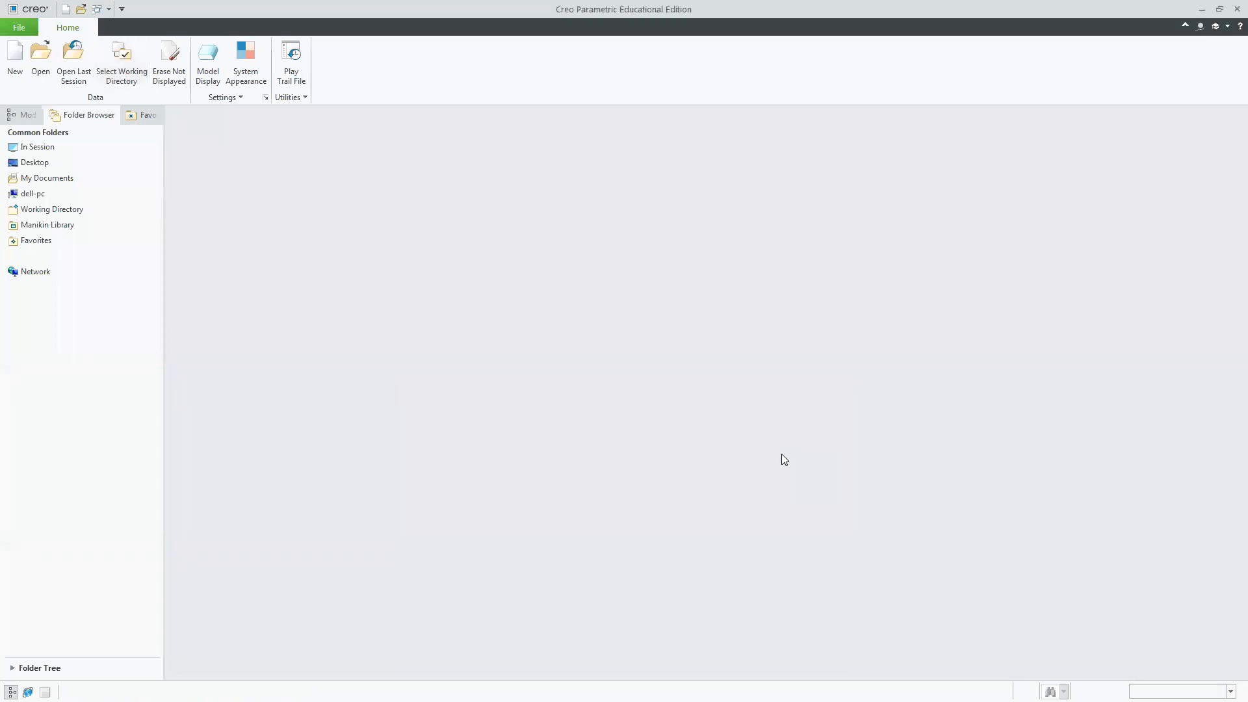
View the Favorites, and browse the folder browser to C:\Users\dell\Videos\CADA_2021.
click(39, 241)
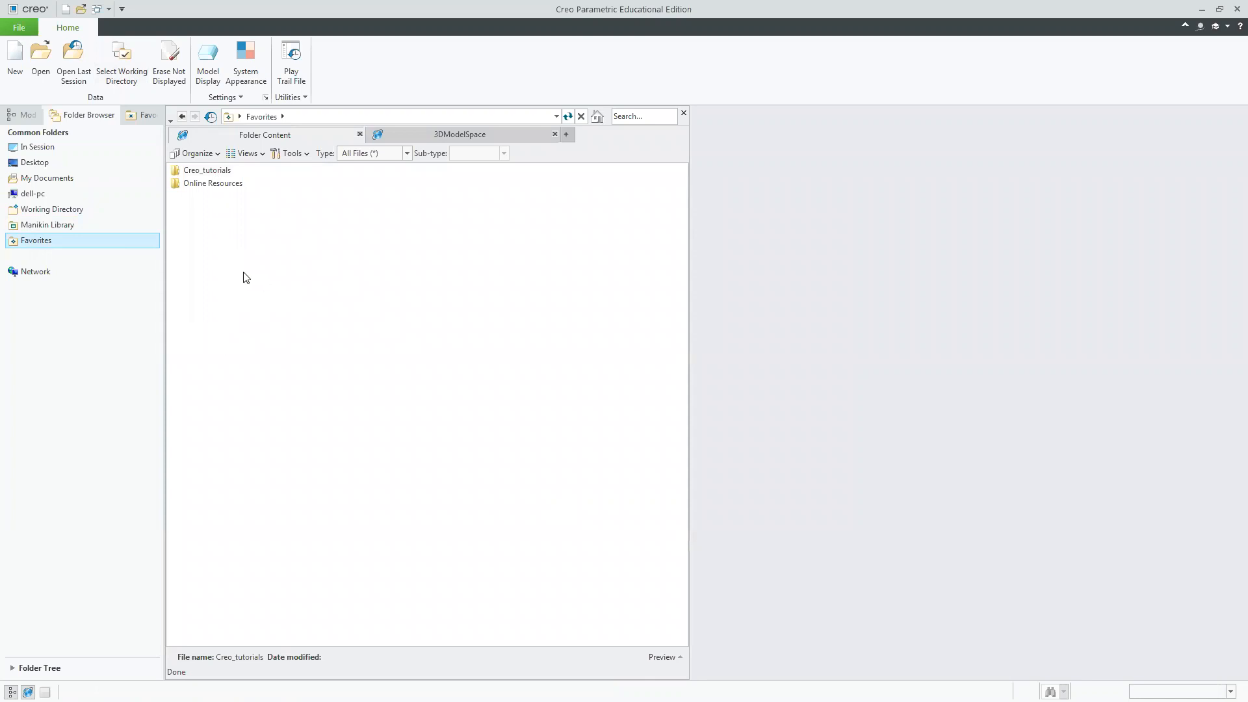
click(34, 194)
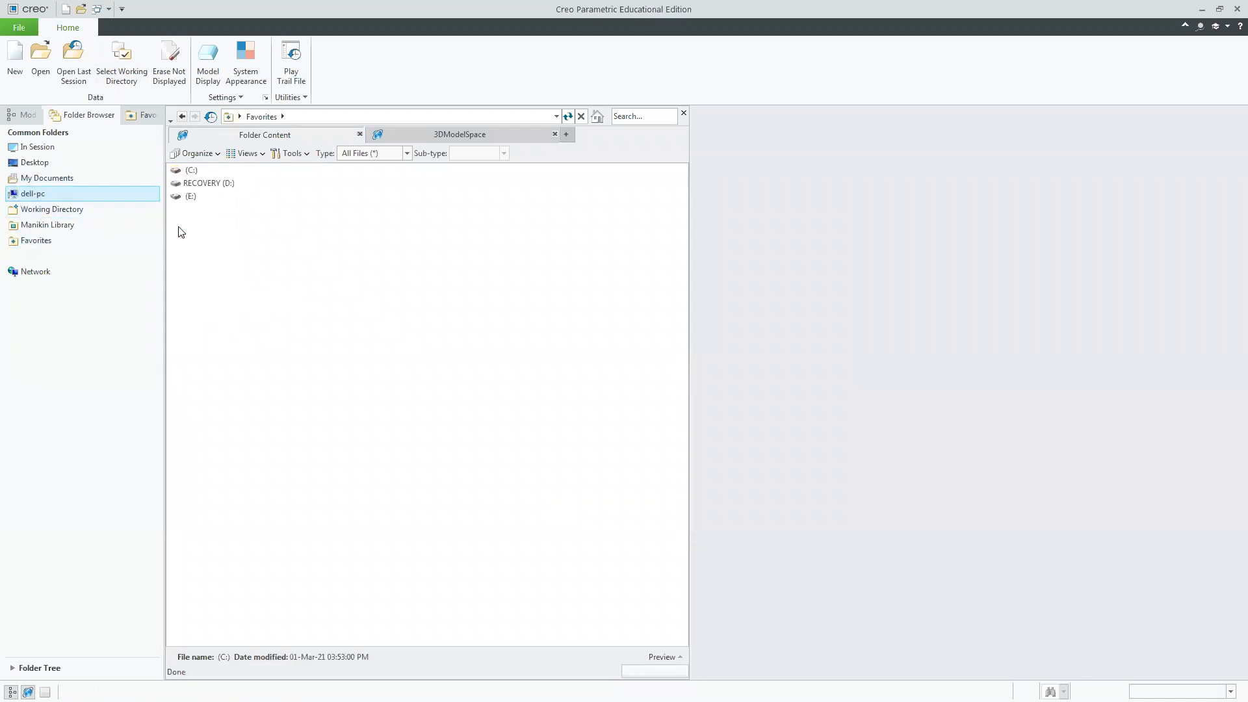
double_click(189, 171)
double_click(194, 263)
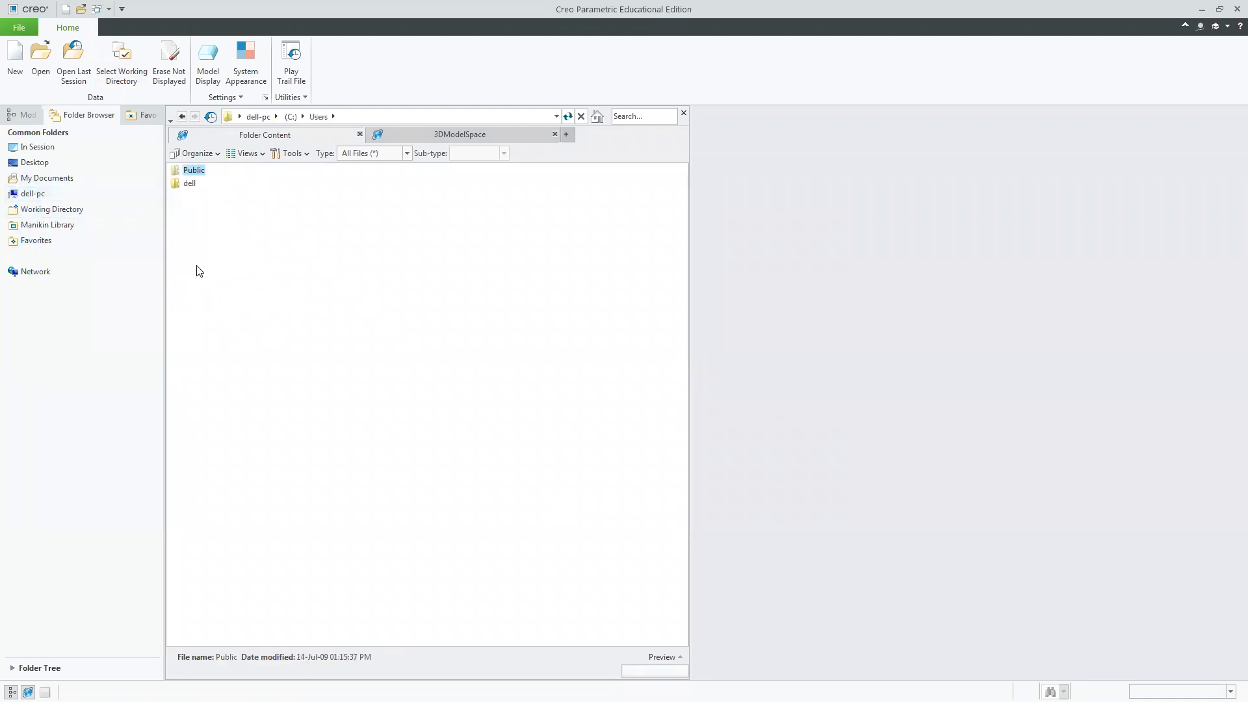
double_click(191, 184)
double_click(195, 457)
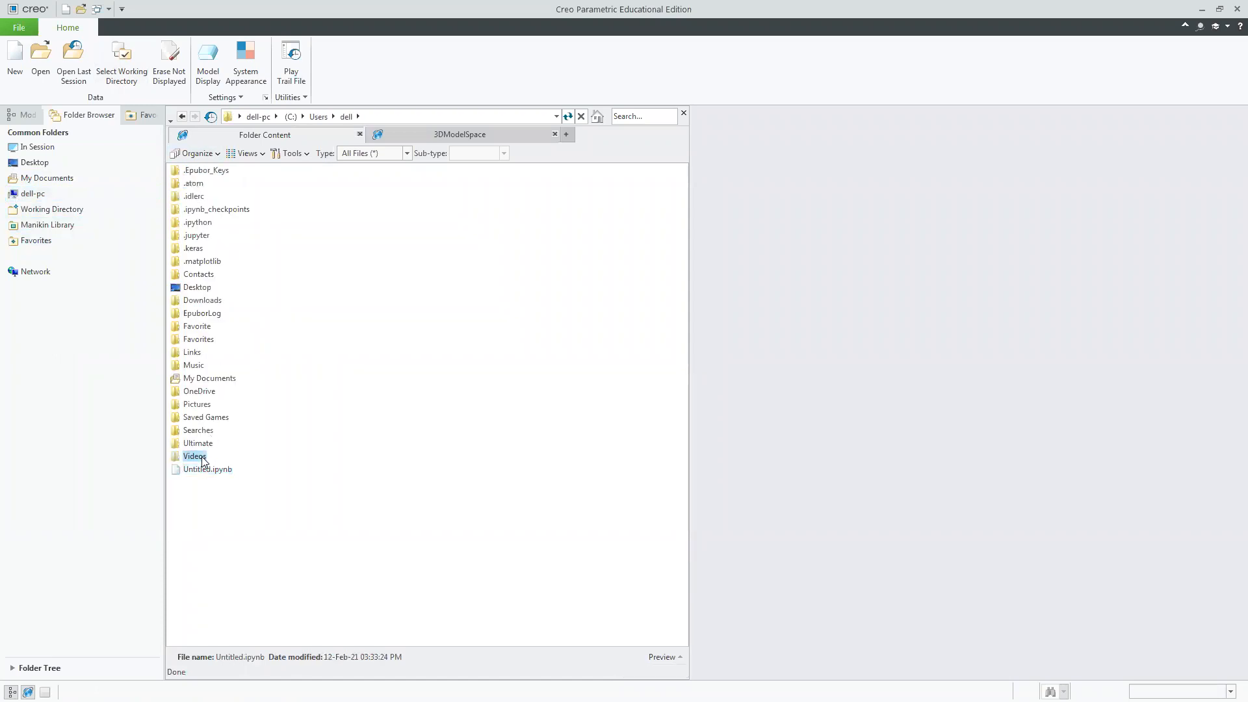
double_click(194, 170)
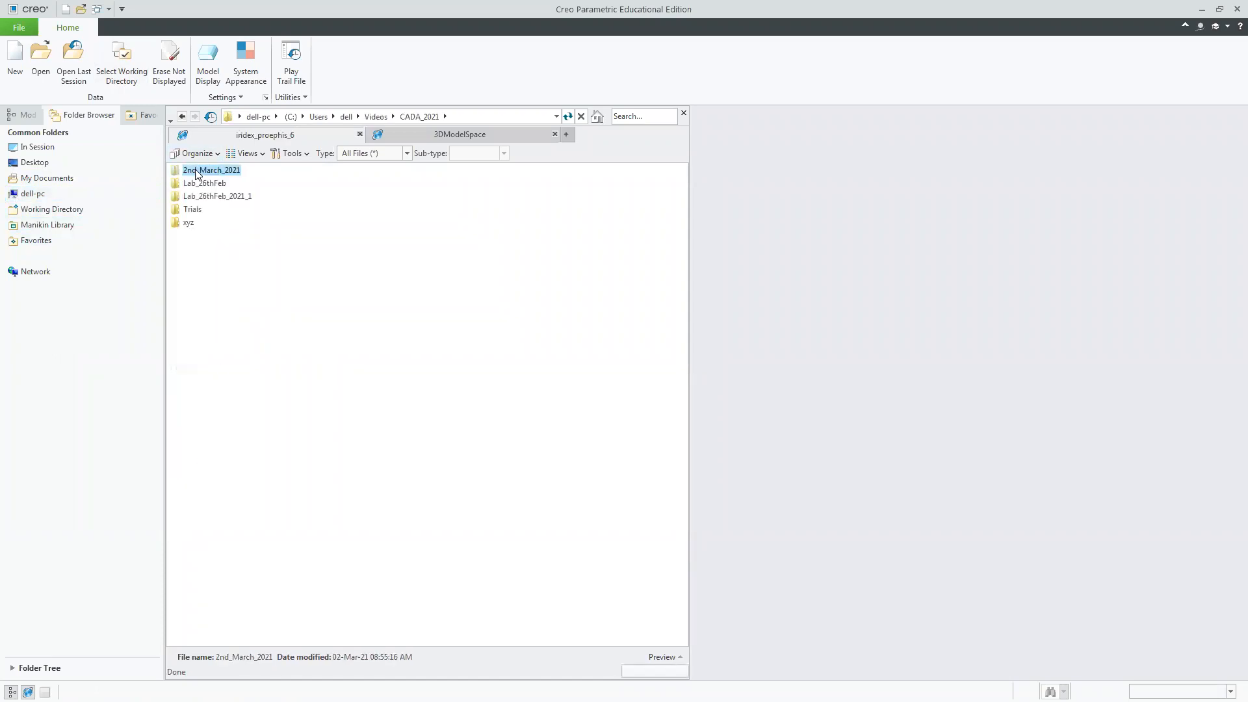
Add the Trials folder to Favorites and display the Favorites list.
click(197, 211)
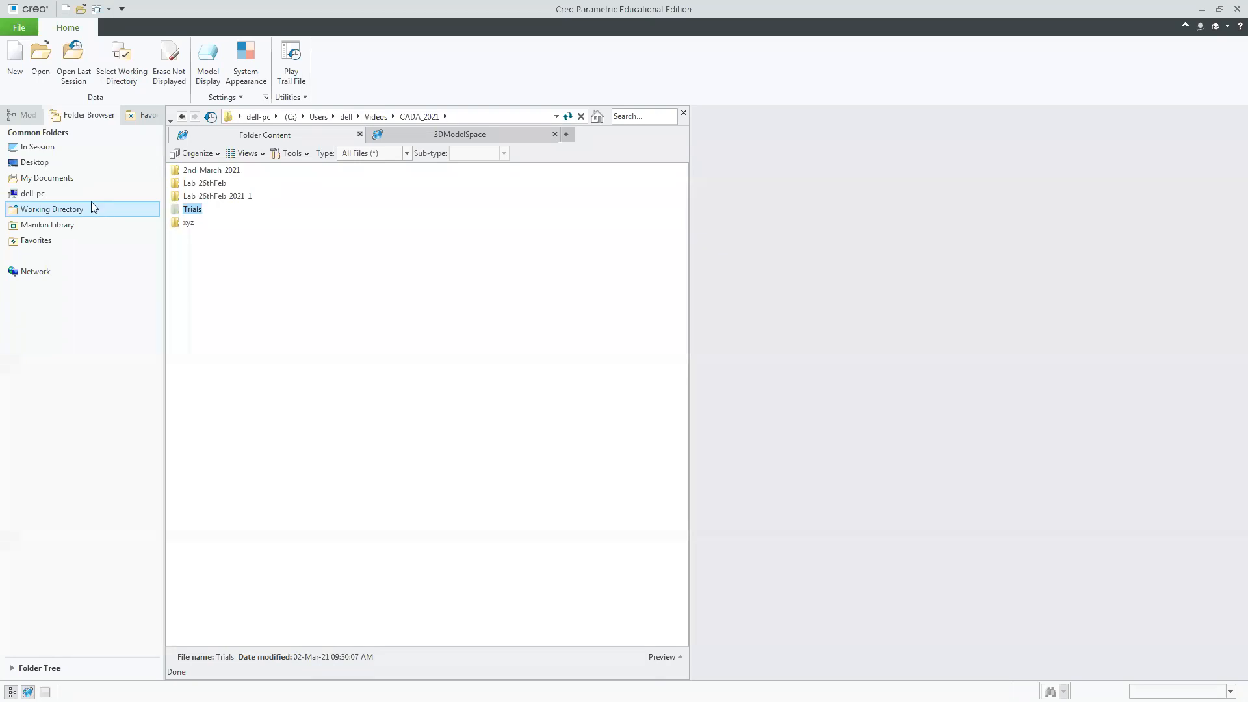
right_click(196, 212)
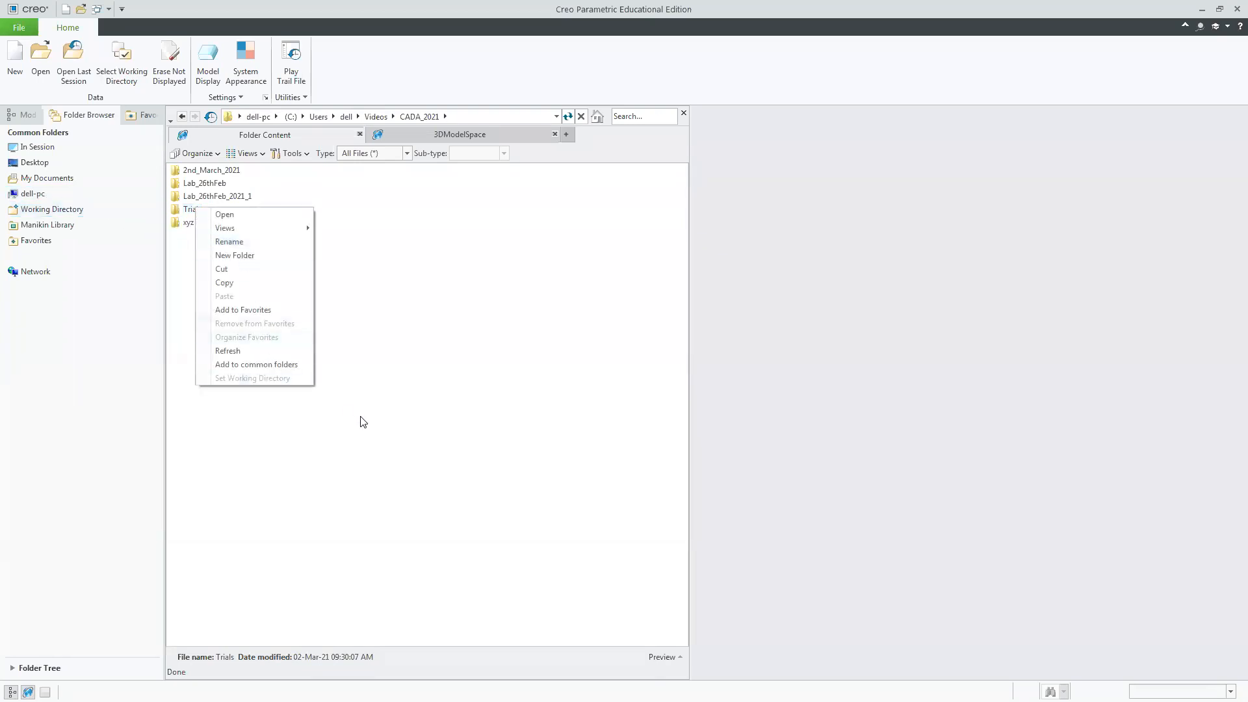
click(277, 310)
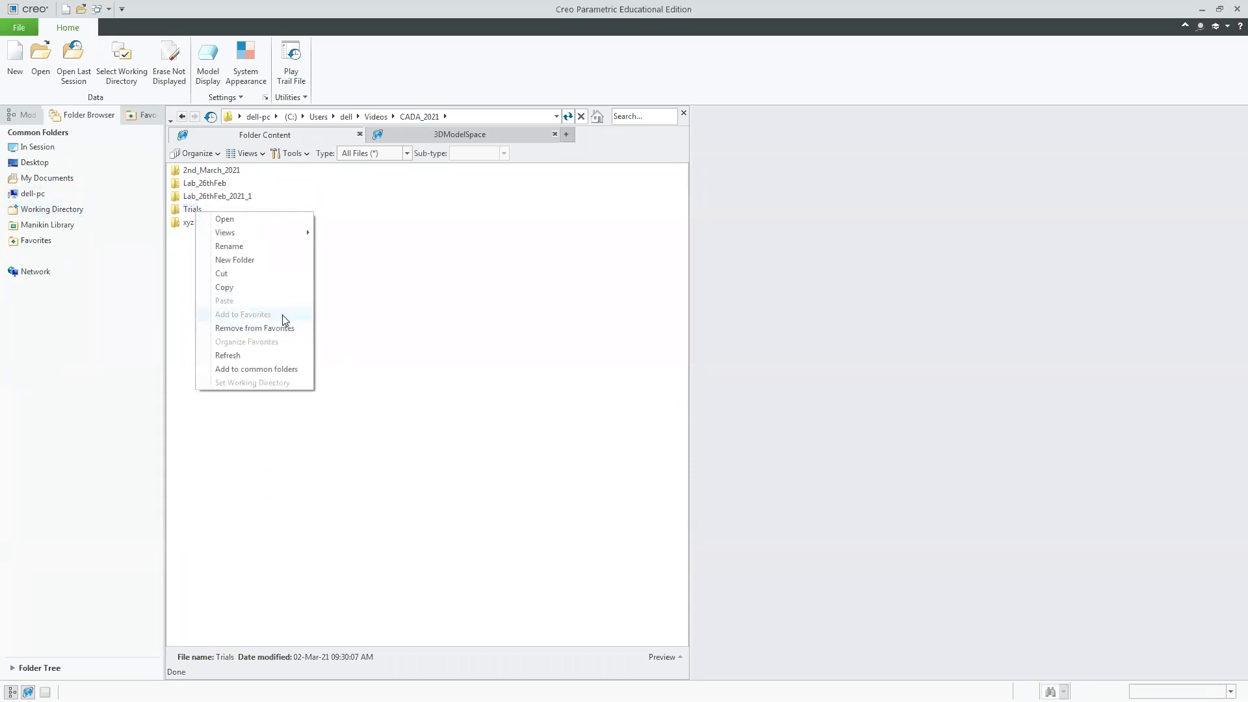
click(460, 303)
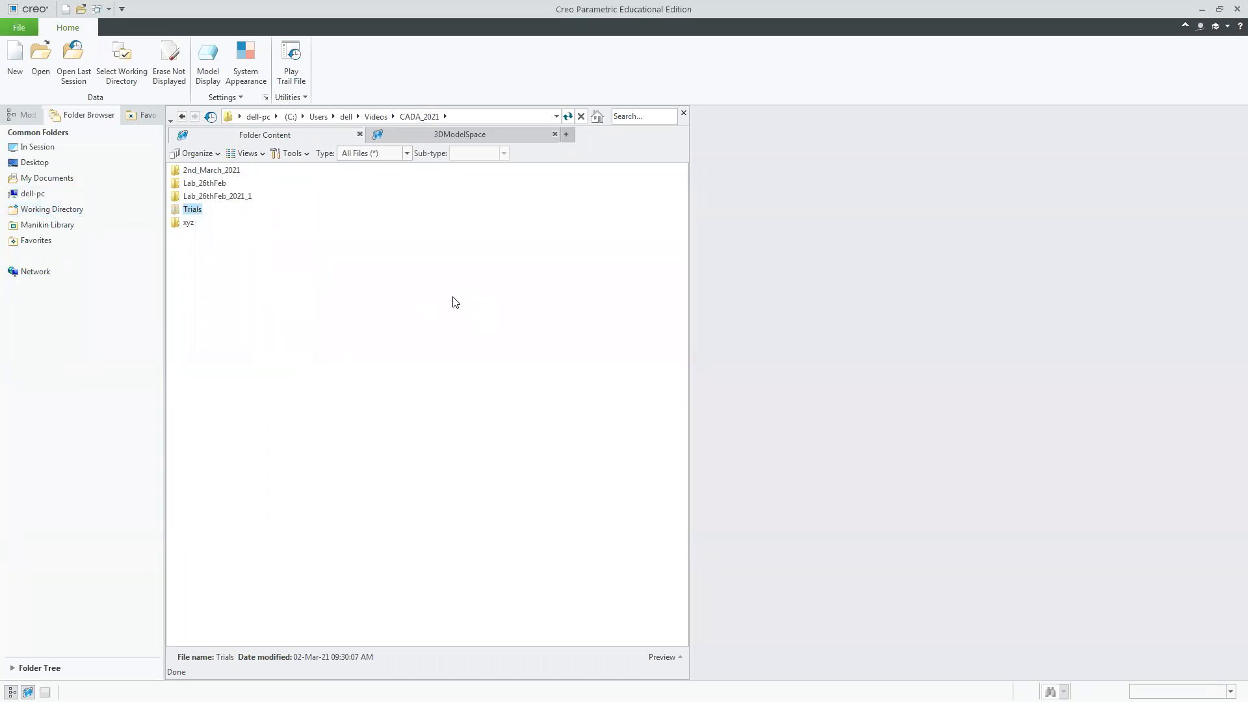
click(68, 240)
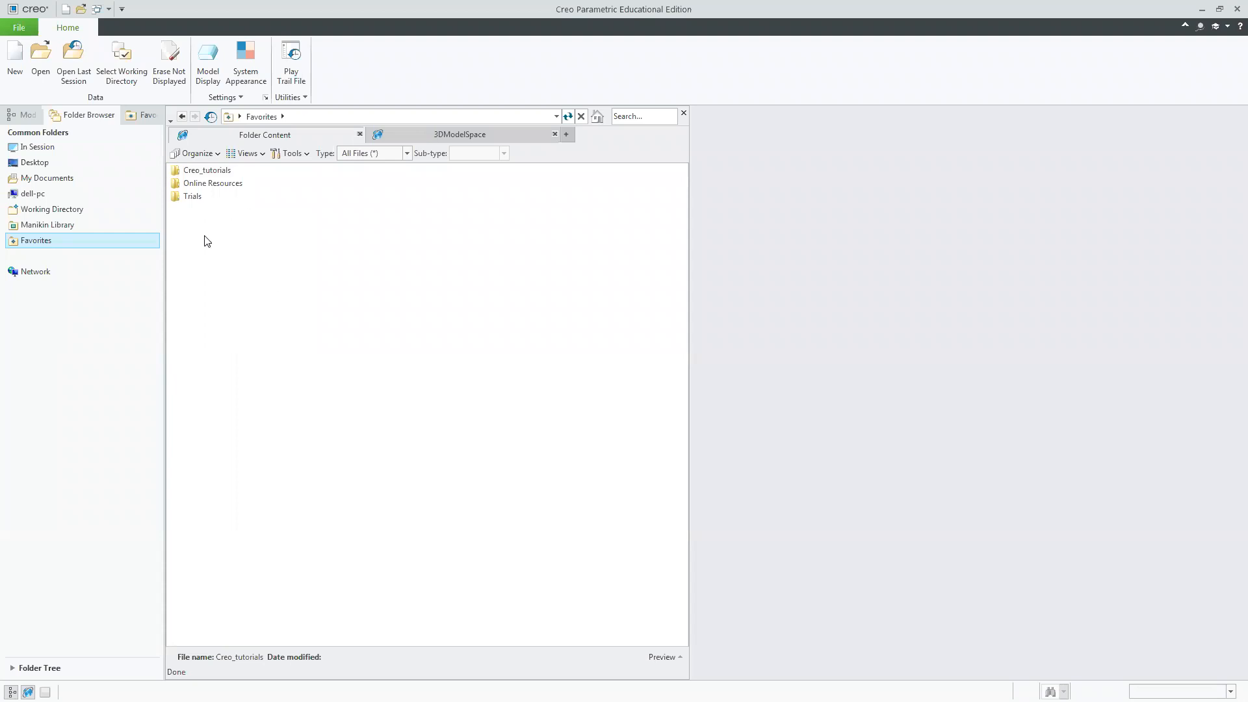
Browse from dell-pc to the folder C:\Users\dell\Videos\CADA_2021 in the folder browser.
click(33, 193)
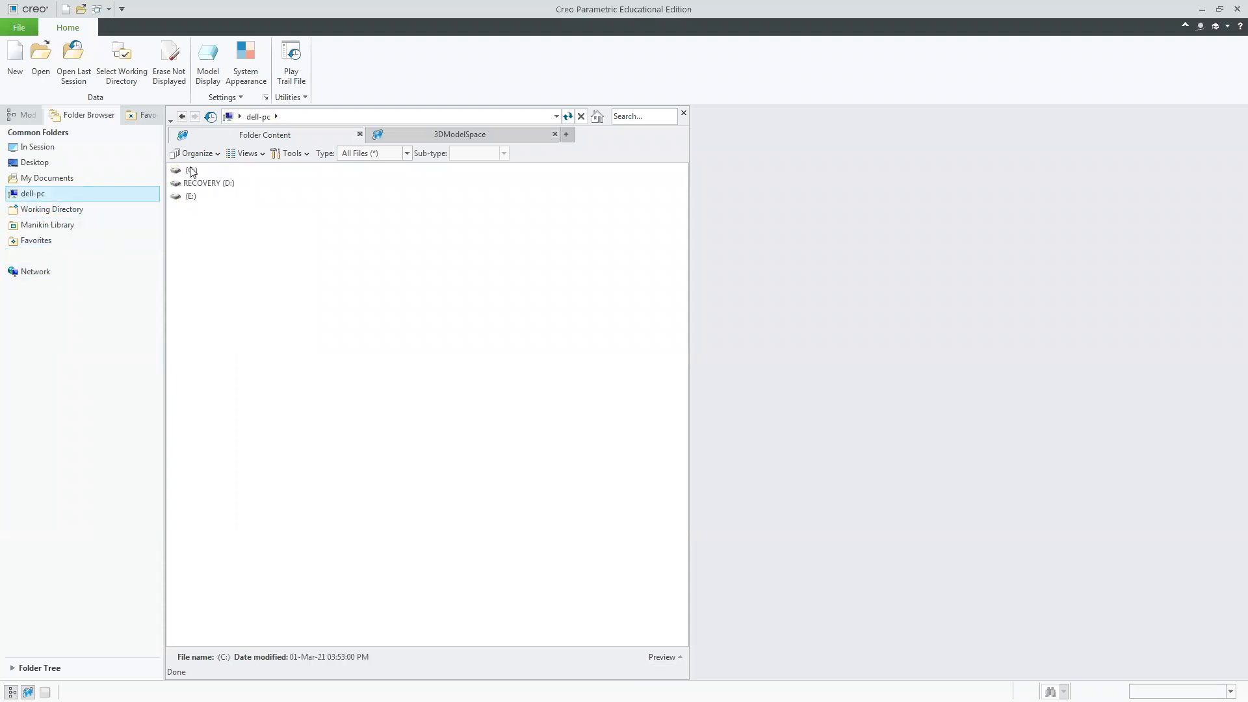
double_click(192, 170)
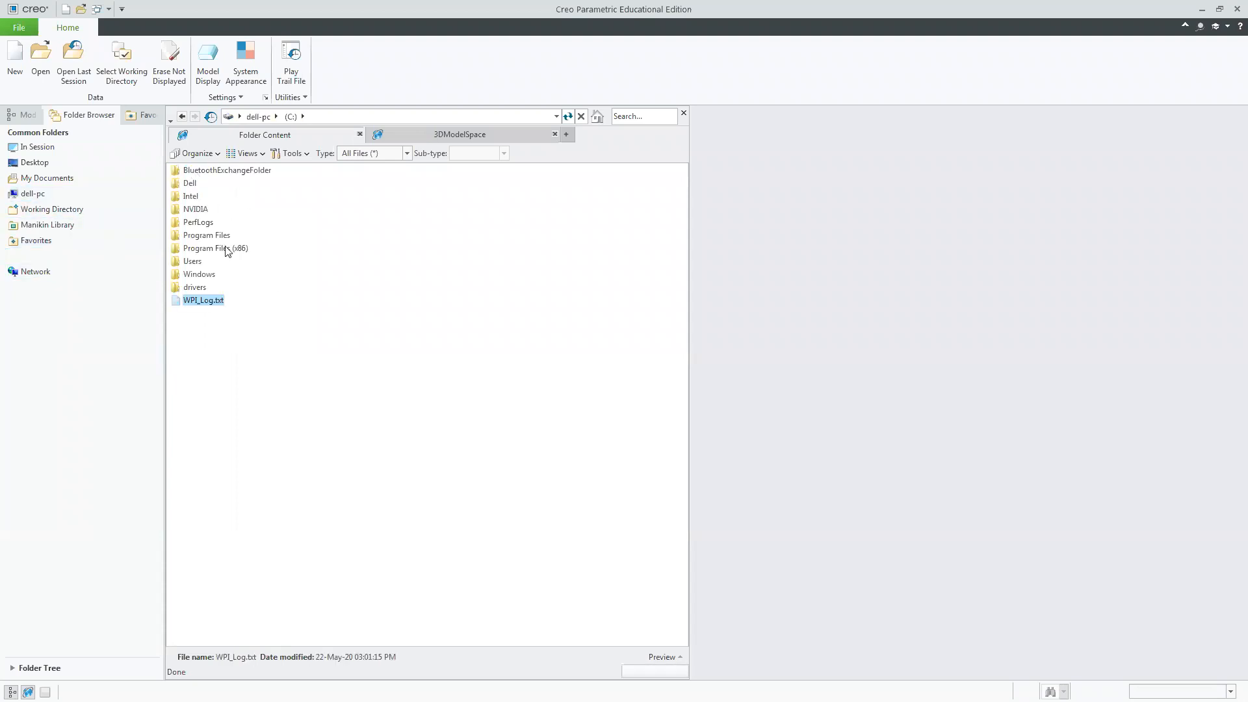
double_click(192, 263)
double_click(191, 184)
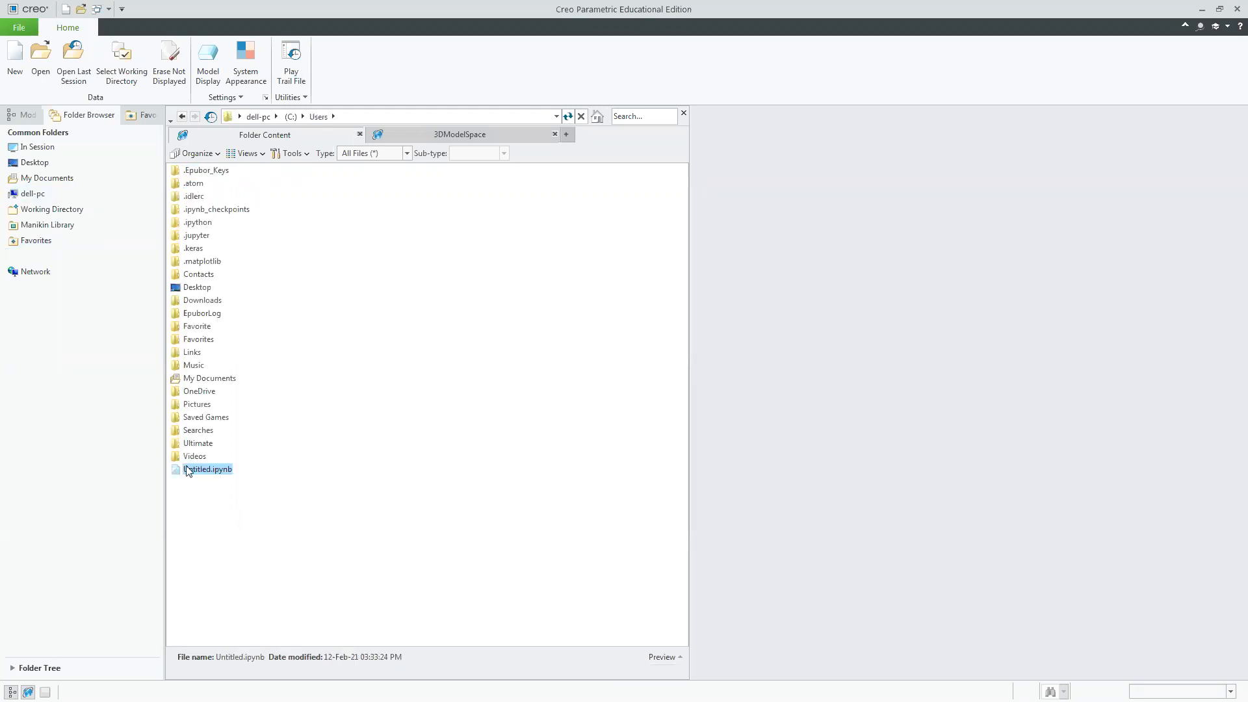
double_click(195, 456)
double_click(203, 171)
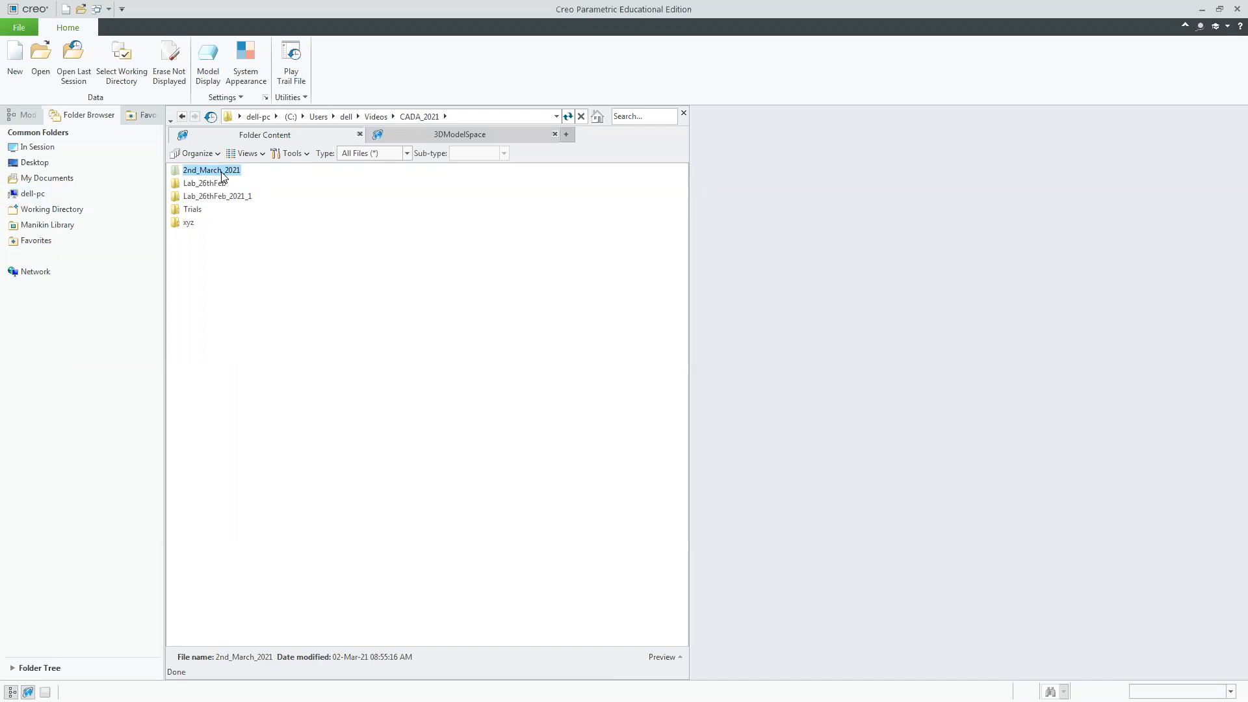
Review the commands available for the 2nd_March_2021 and Trials folders without applying any.
right_click(222, 173)
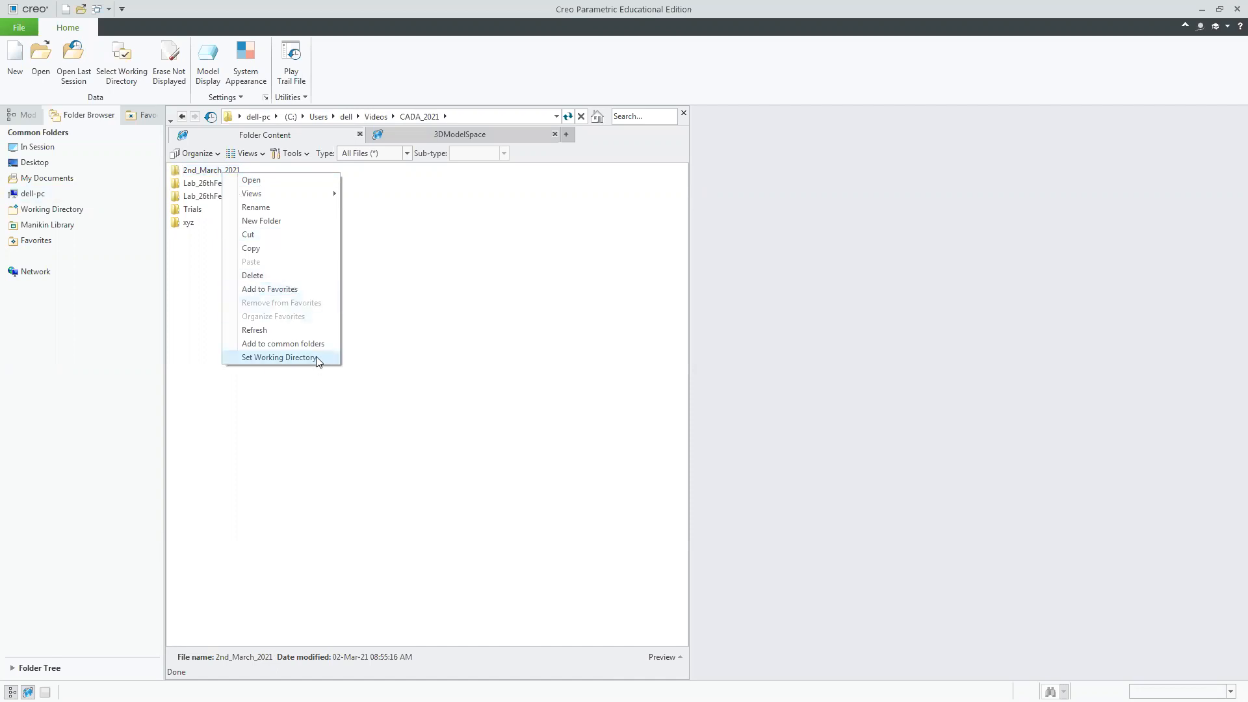
click(491, 330)
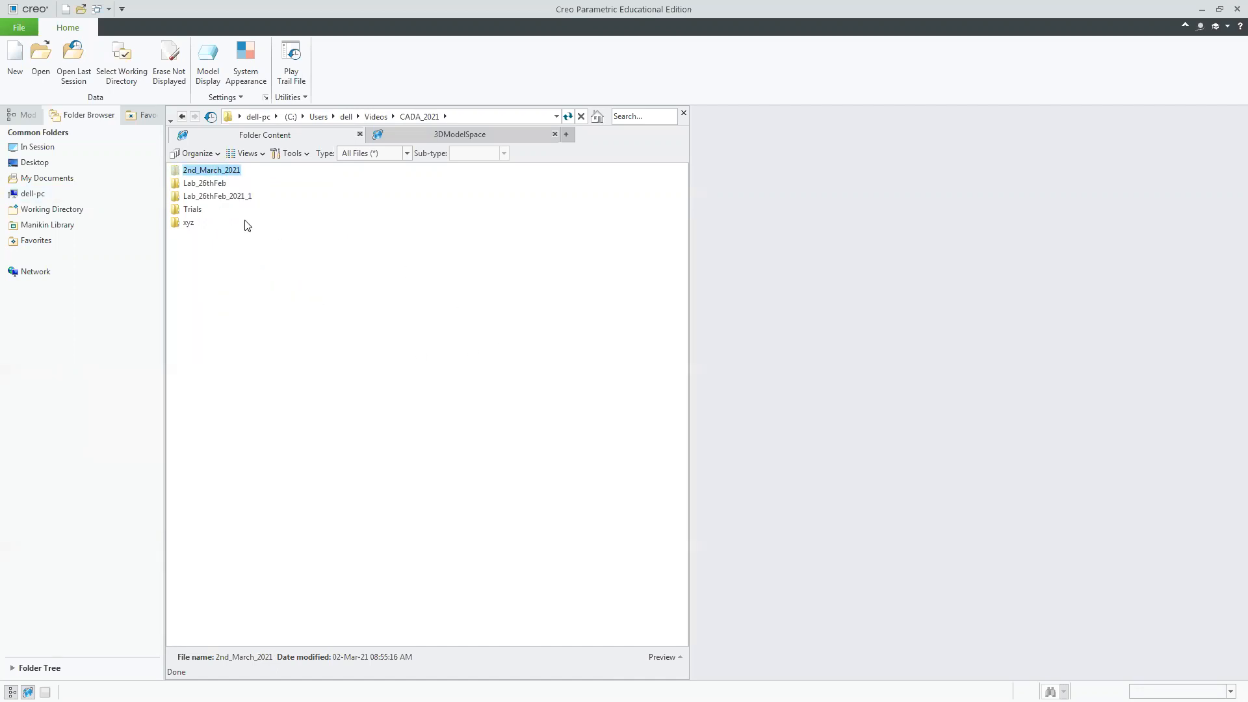
right_click(198, 212)
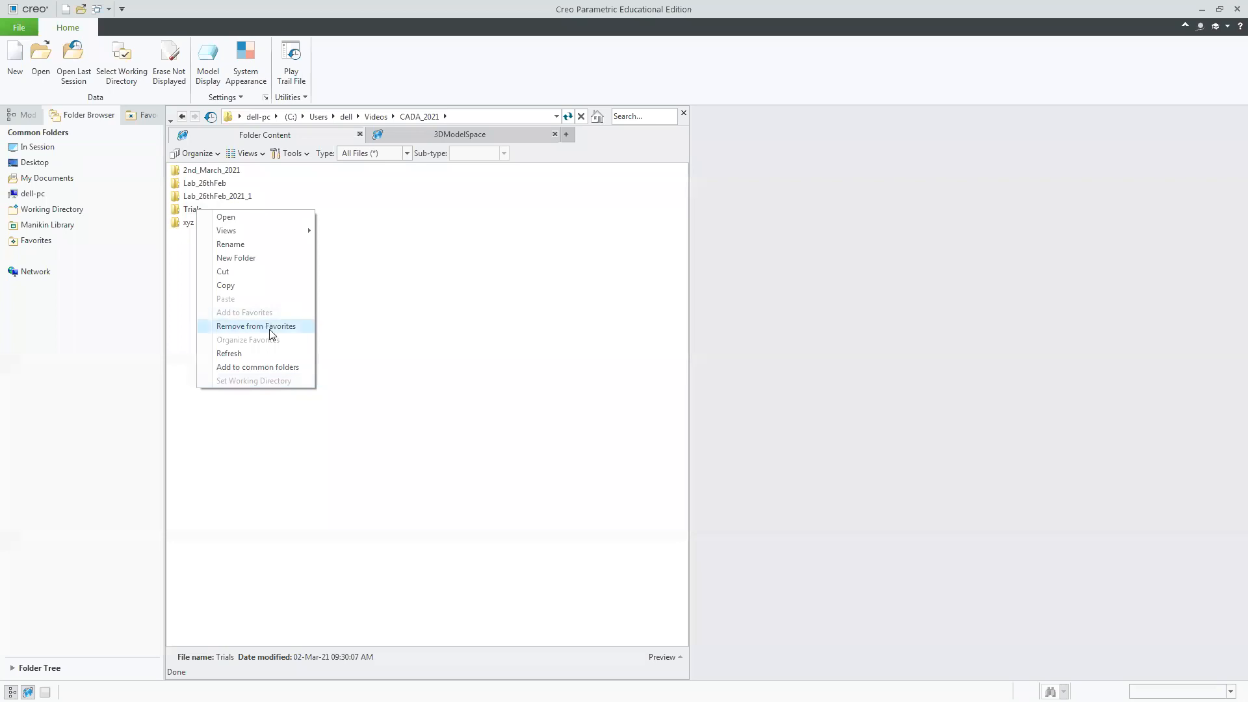
click(513, 333)
Add the 2nd_March_2021 folder to Favorites and display the Favorites list.
click(236, 173)
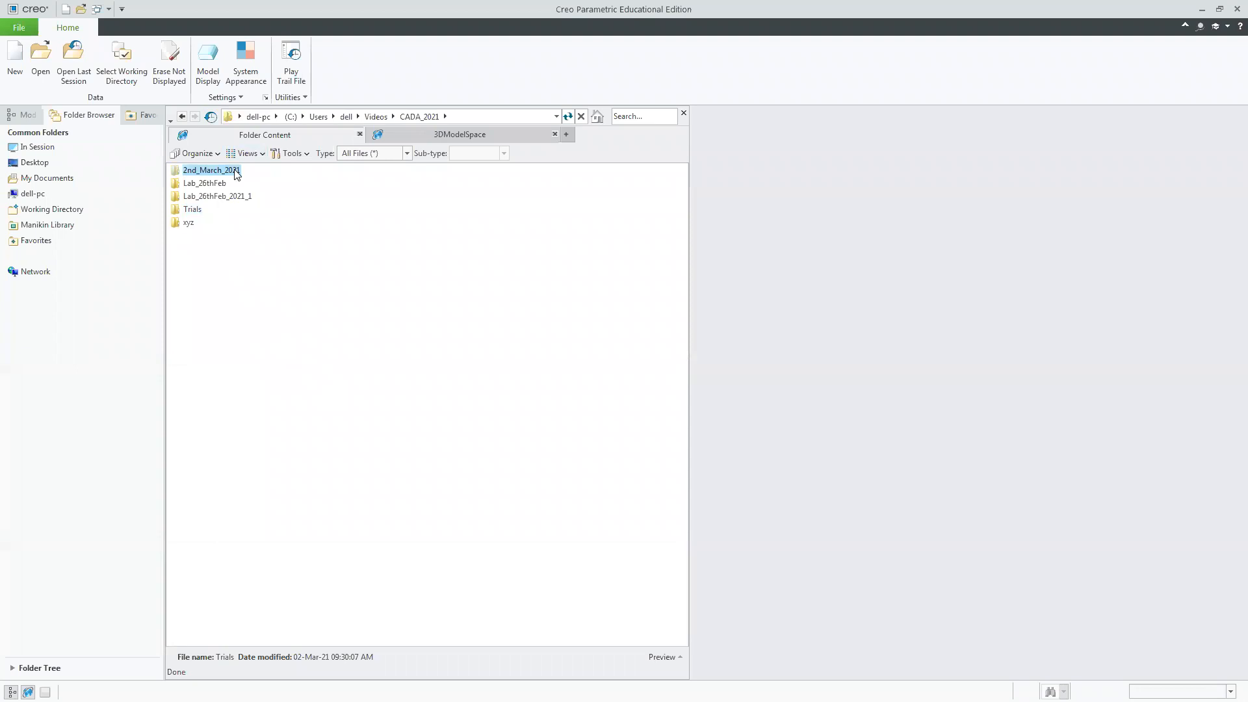
right_click(236, 173)
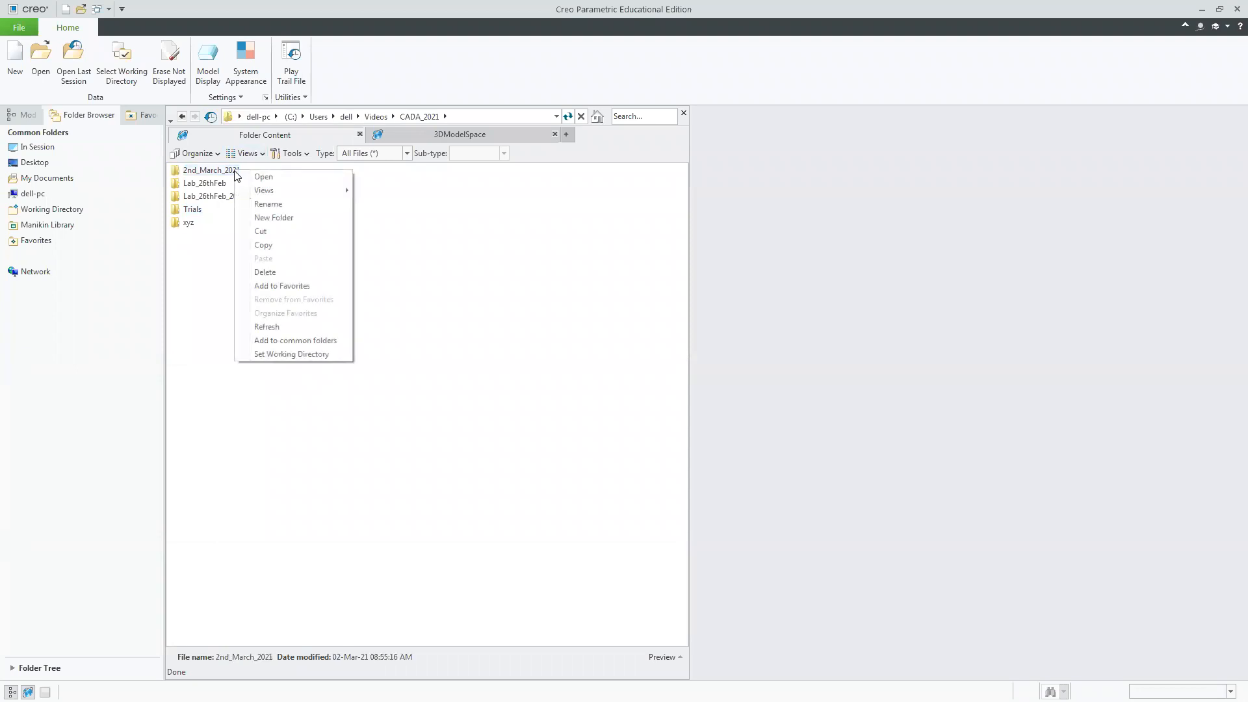
click(308, 288)
click(49, 242)
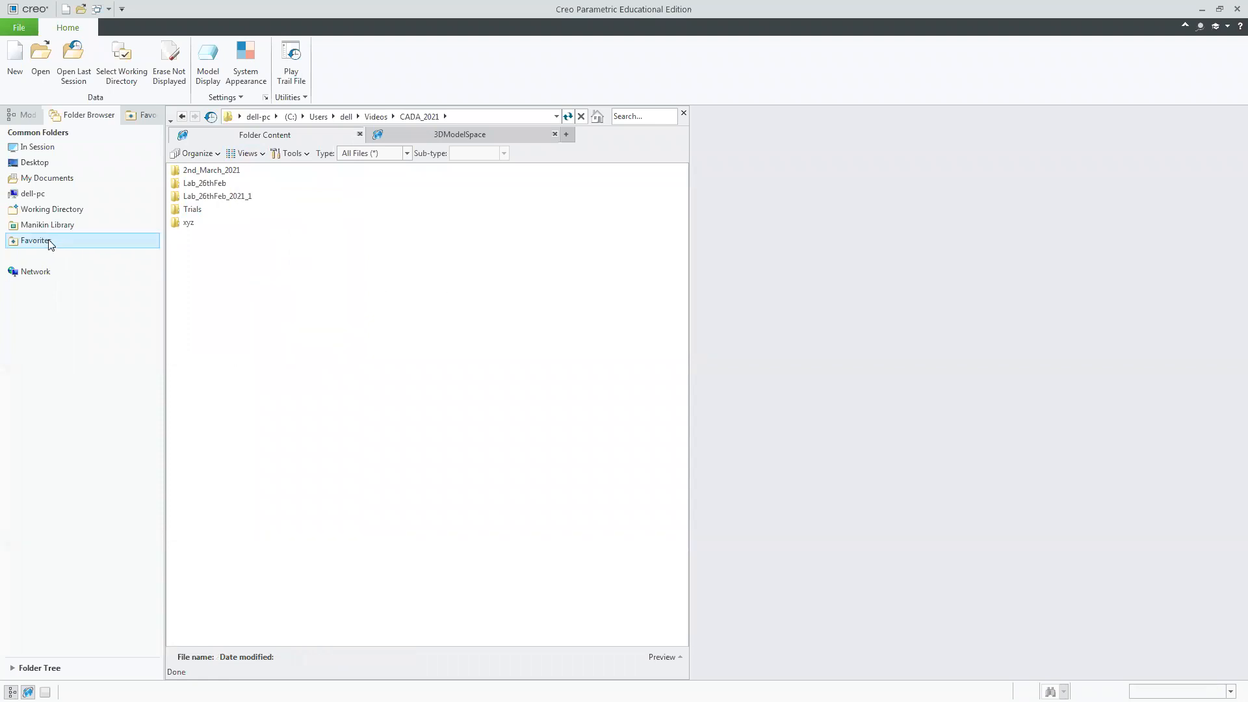
Review the commands available for the 2nd_March_2021 favorite, dismiss them, and select the Trials favorite.
click(217, 171)
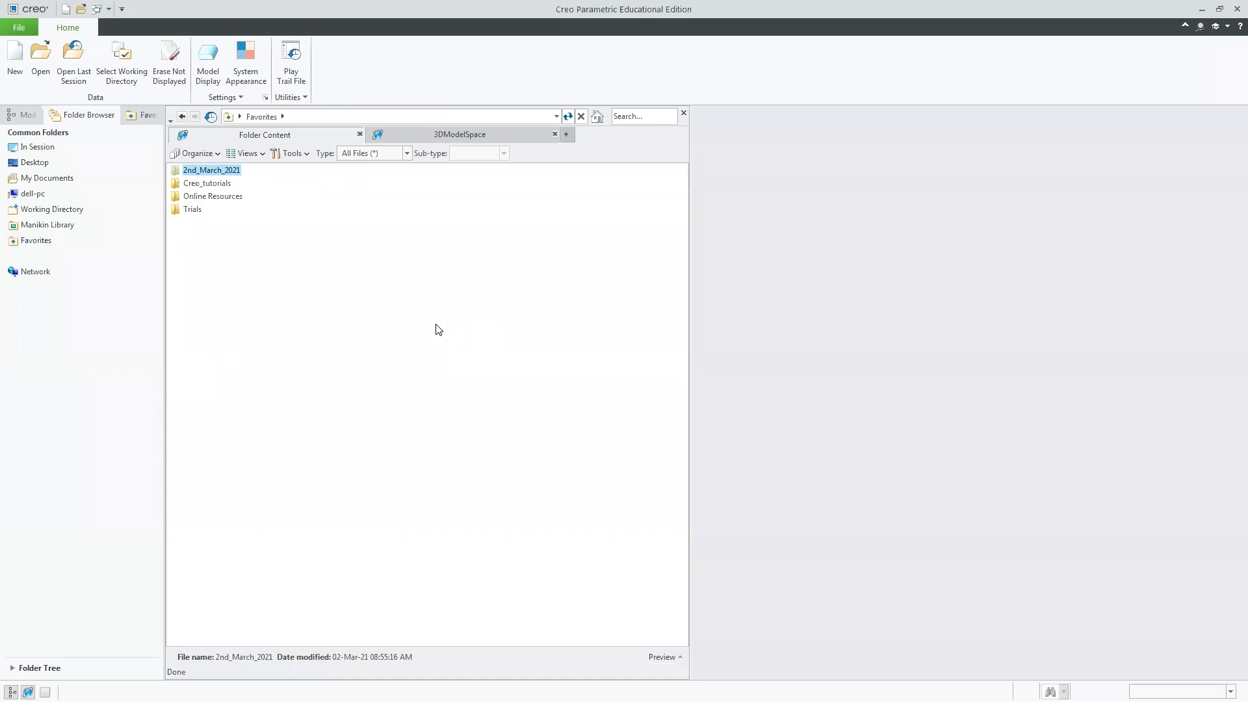
right_click(229, 170)
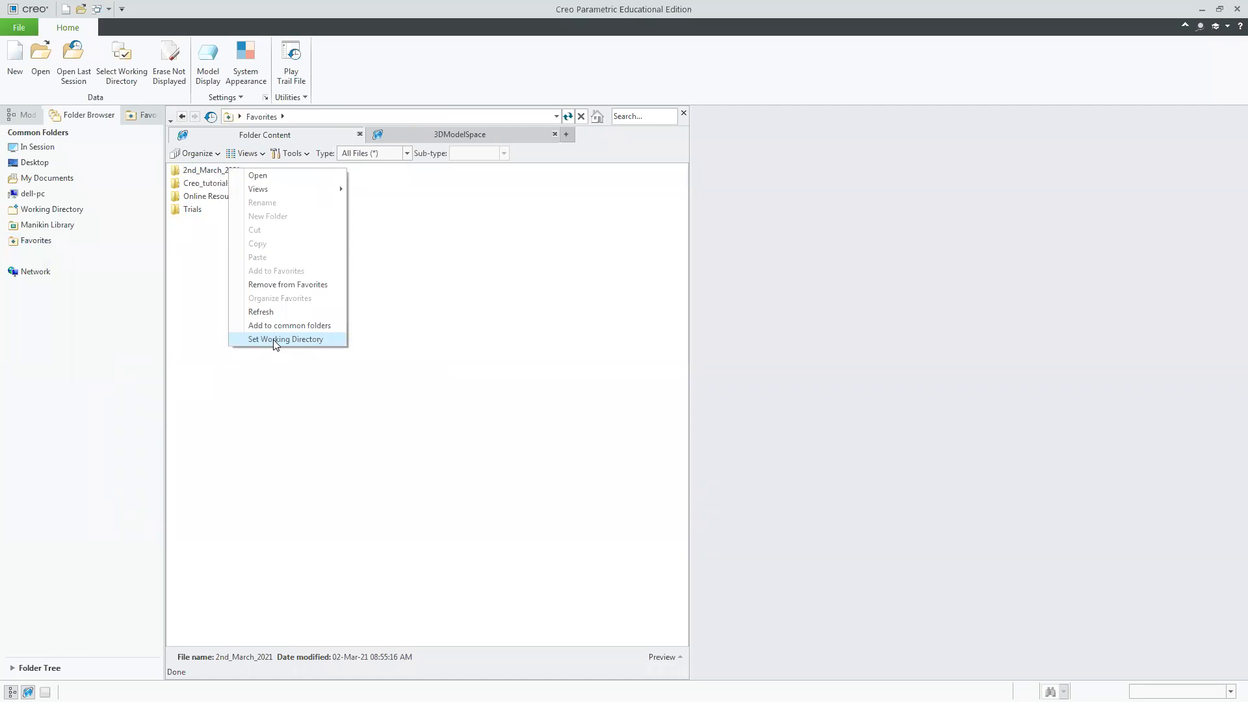
click(494, 398)
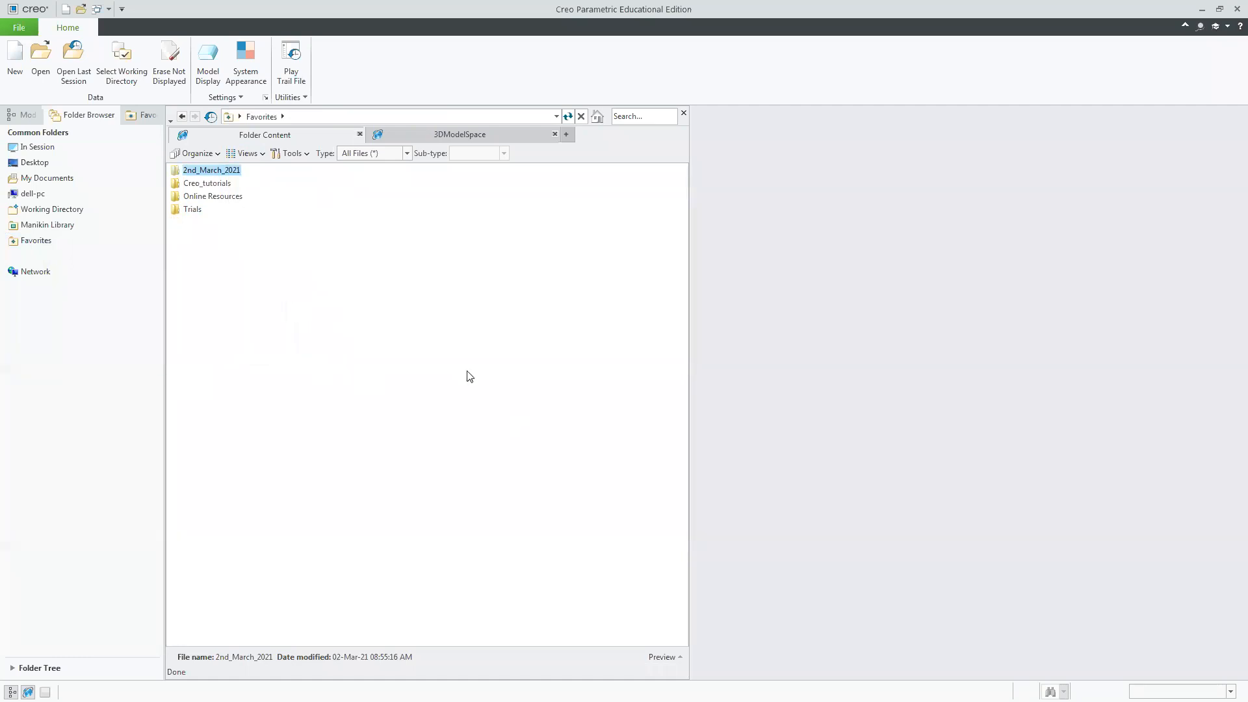
click(195, 210)
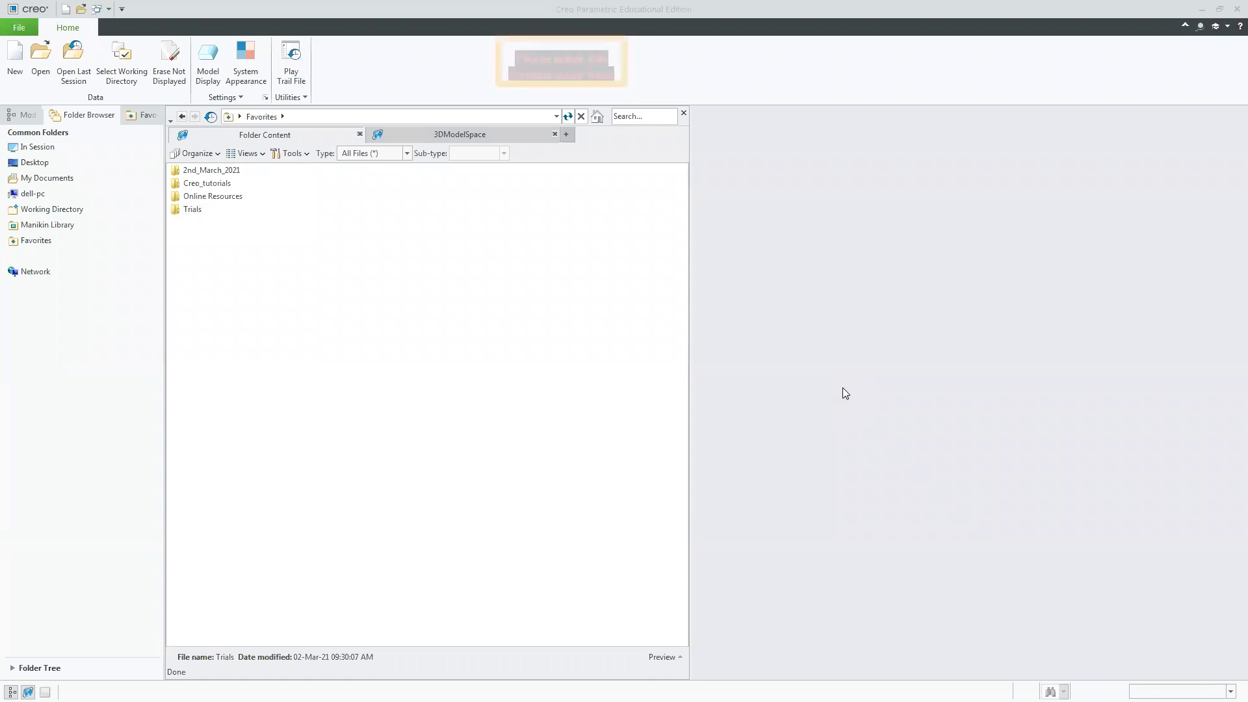
Close the embedded browser, reopen it to view the Favorites once more, and close it again.
click(683, 114)
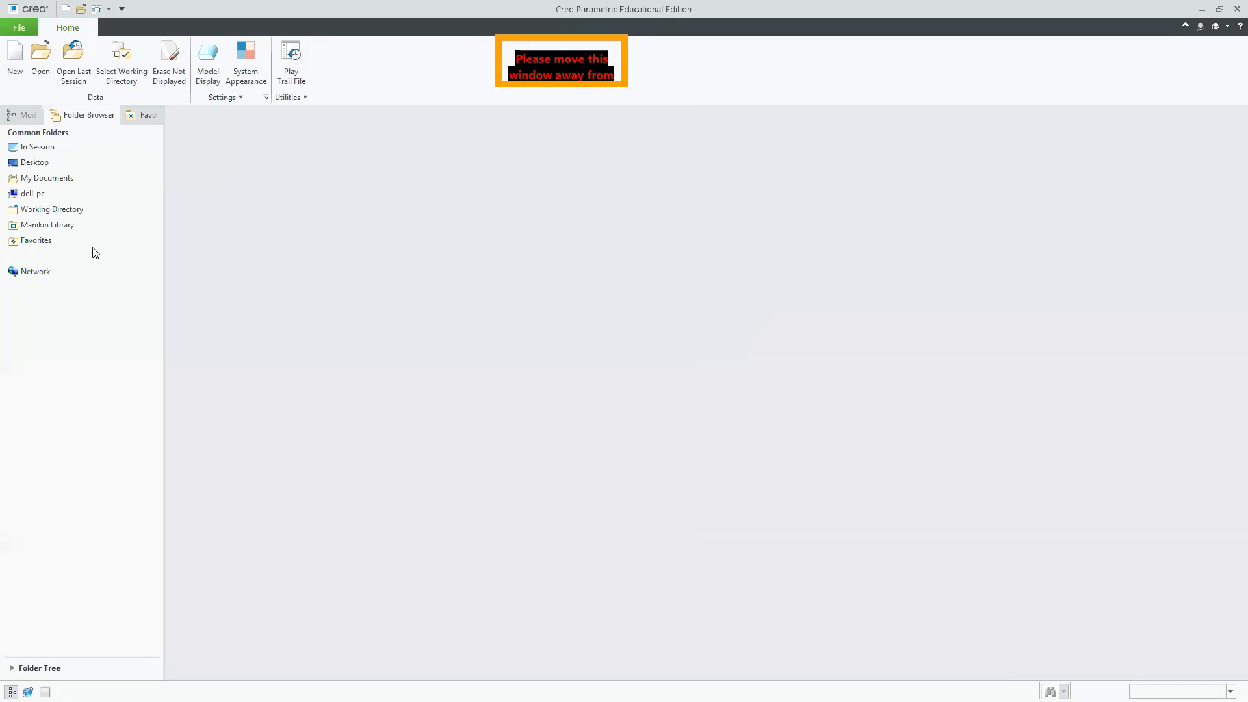
click(124, 240)
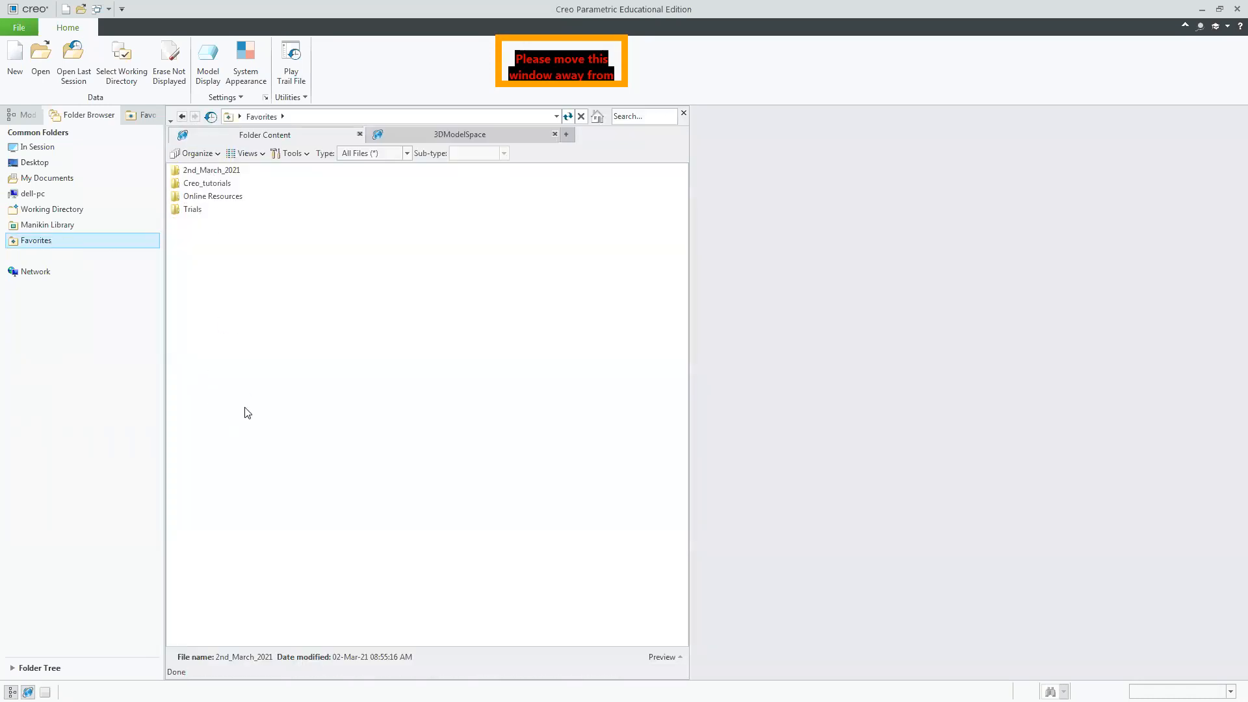
click(685, 114)
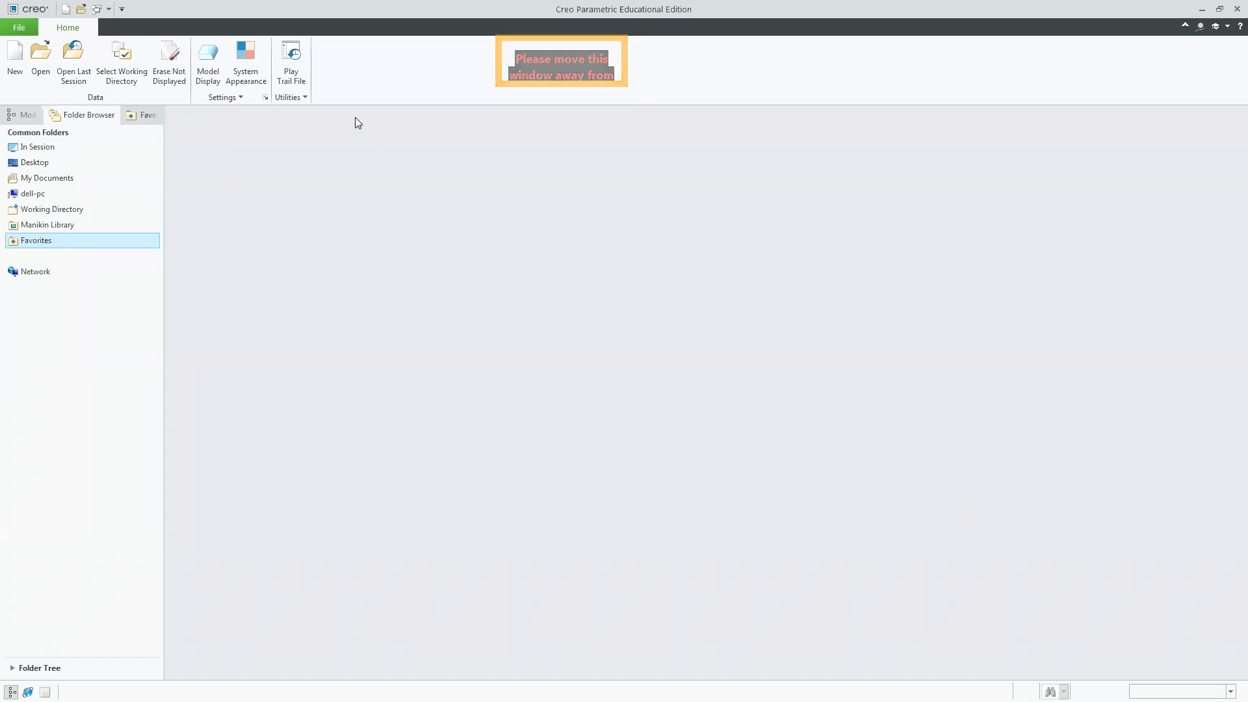
Open the system window to check the current working directory path, close it, and repeat the check.
click(285, 97)
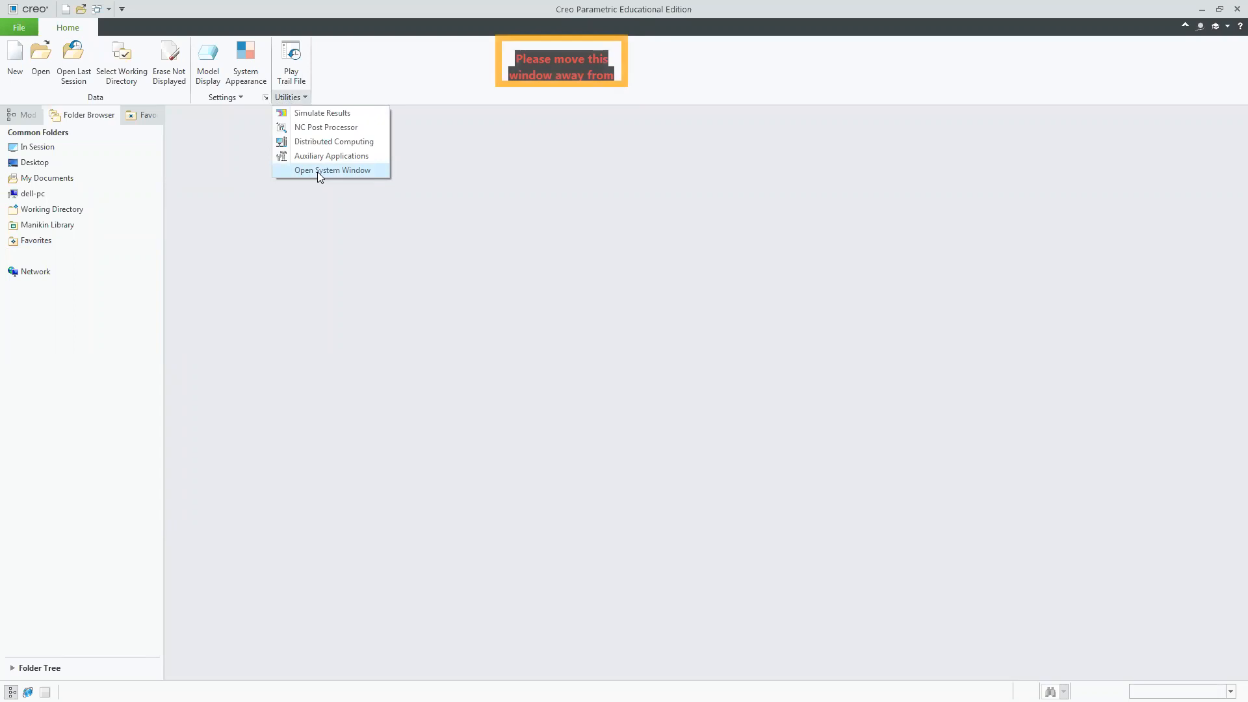
click(318, 171)
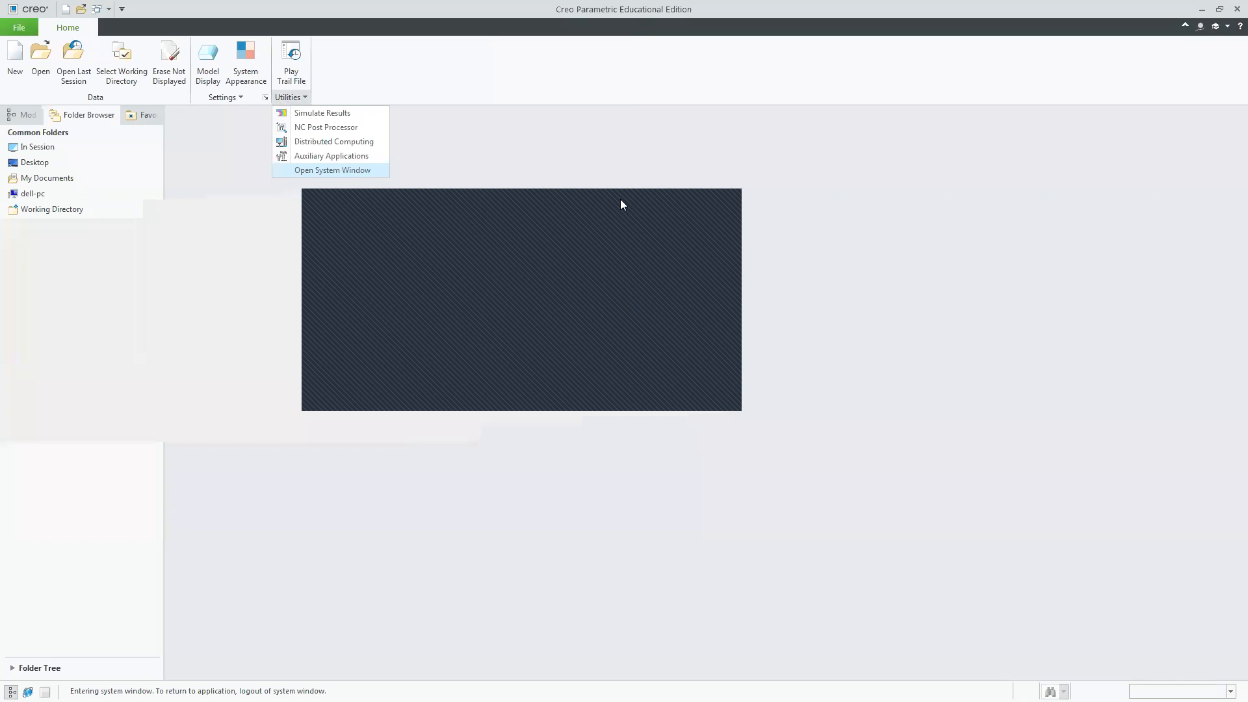
drag(620, 204, 879, 234)
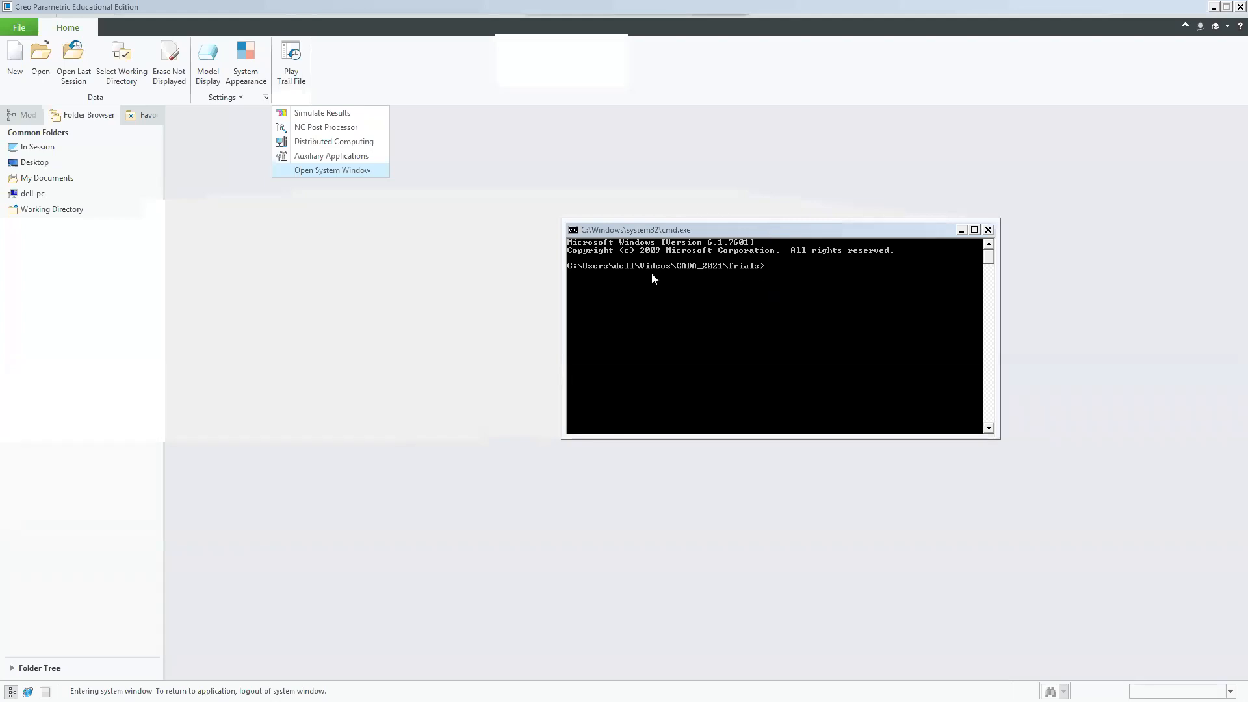
click(988, 229)
click(295, 97)
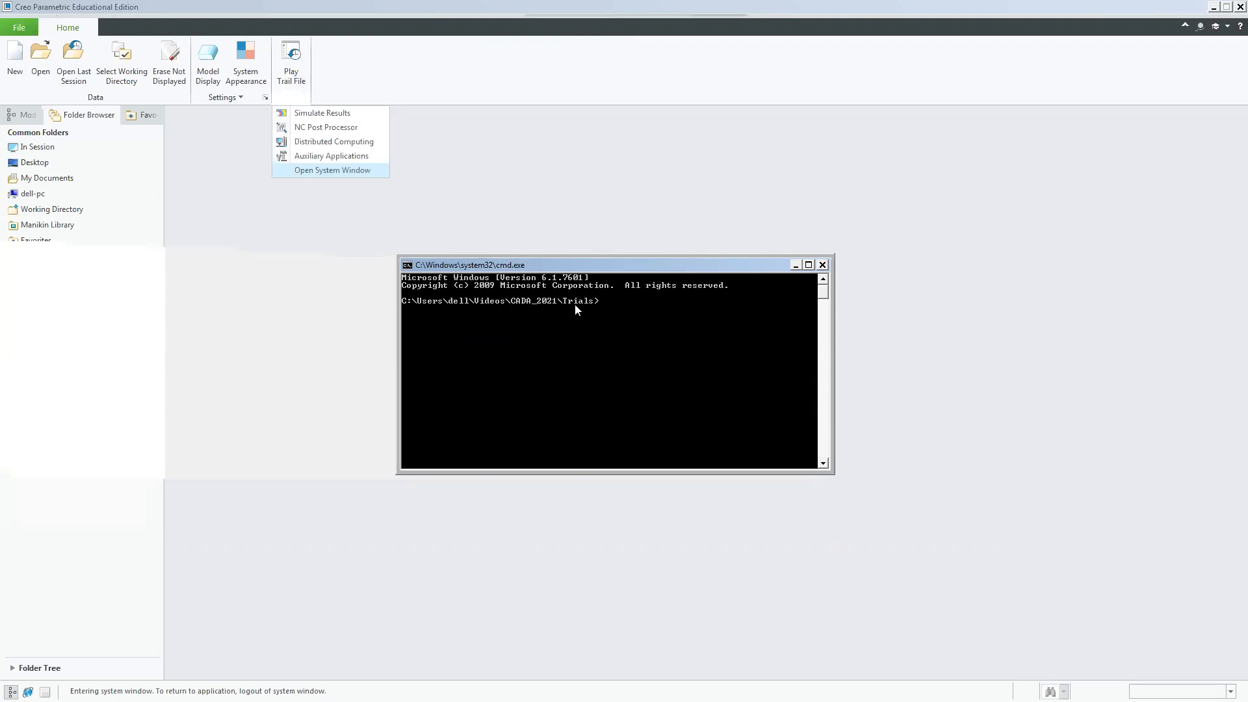
click(822, 264)
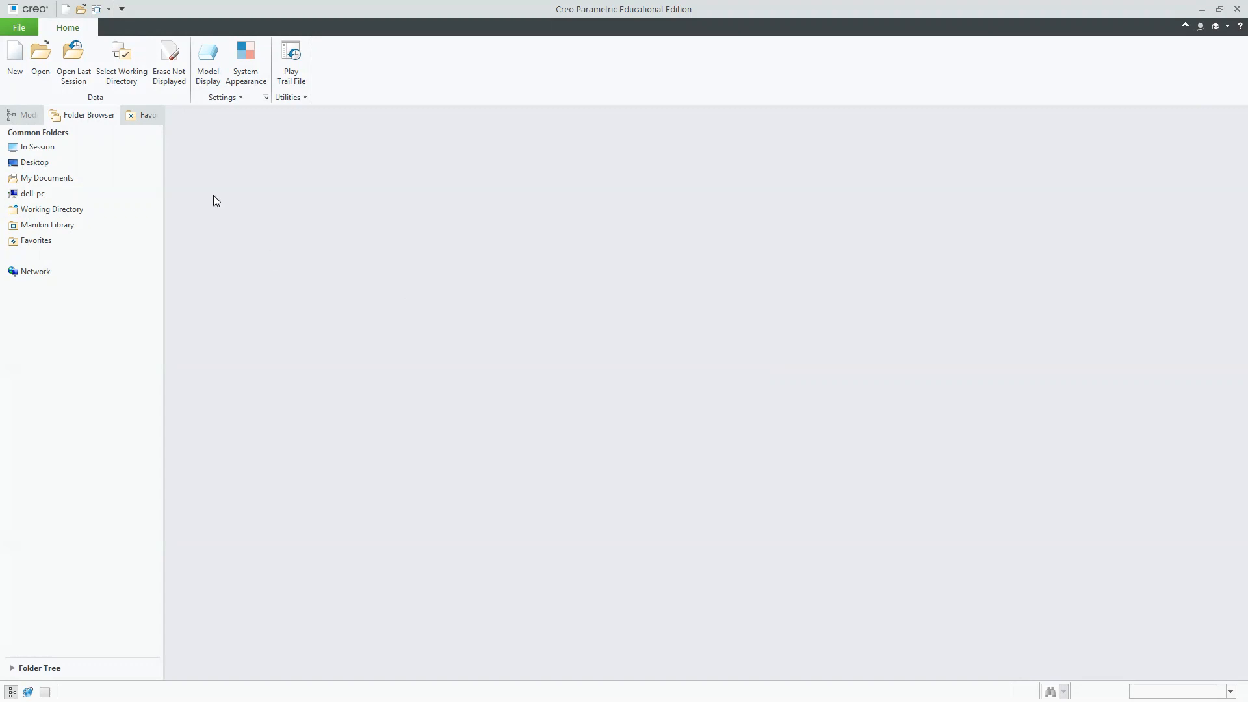
Preview Dice.prt and s2d0003.sec from the Trials folder in the File Open dialog, and cancel without opening either.
click(39, 65)
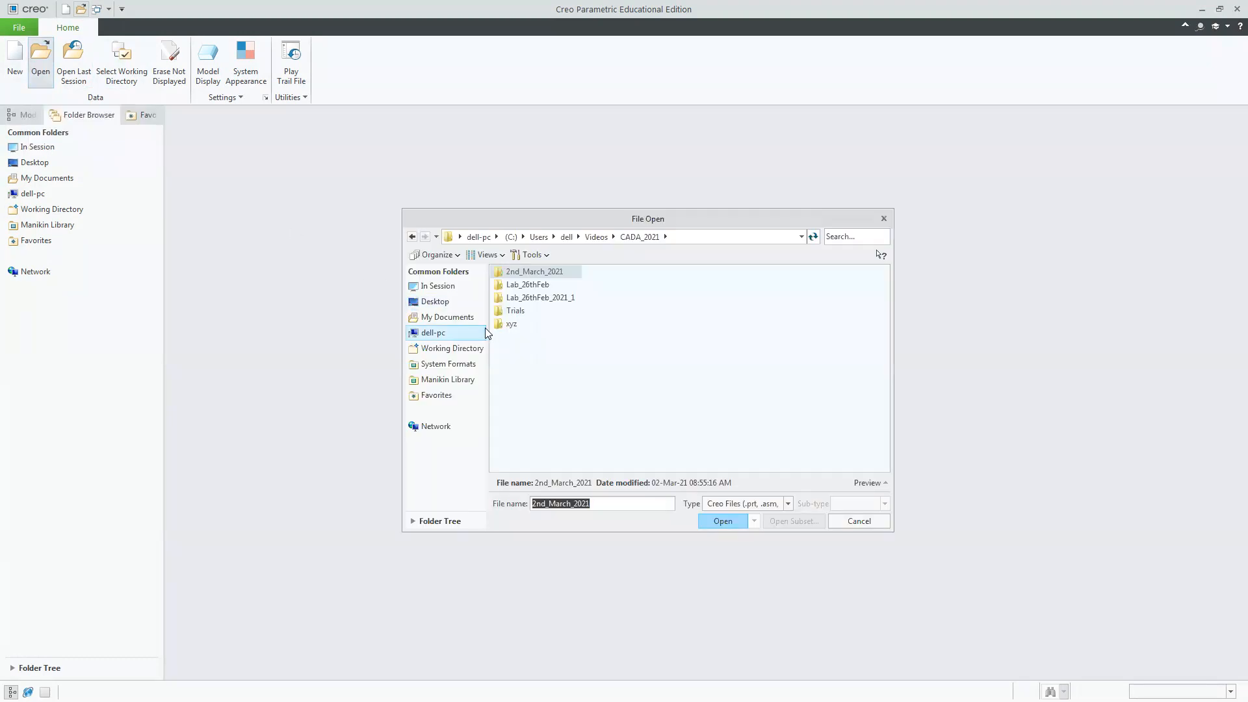
double_click(513, 311)
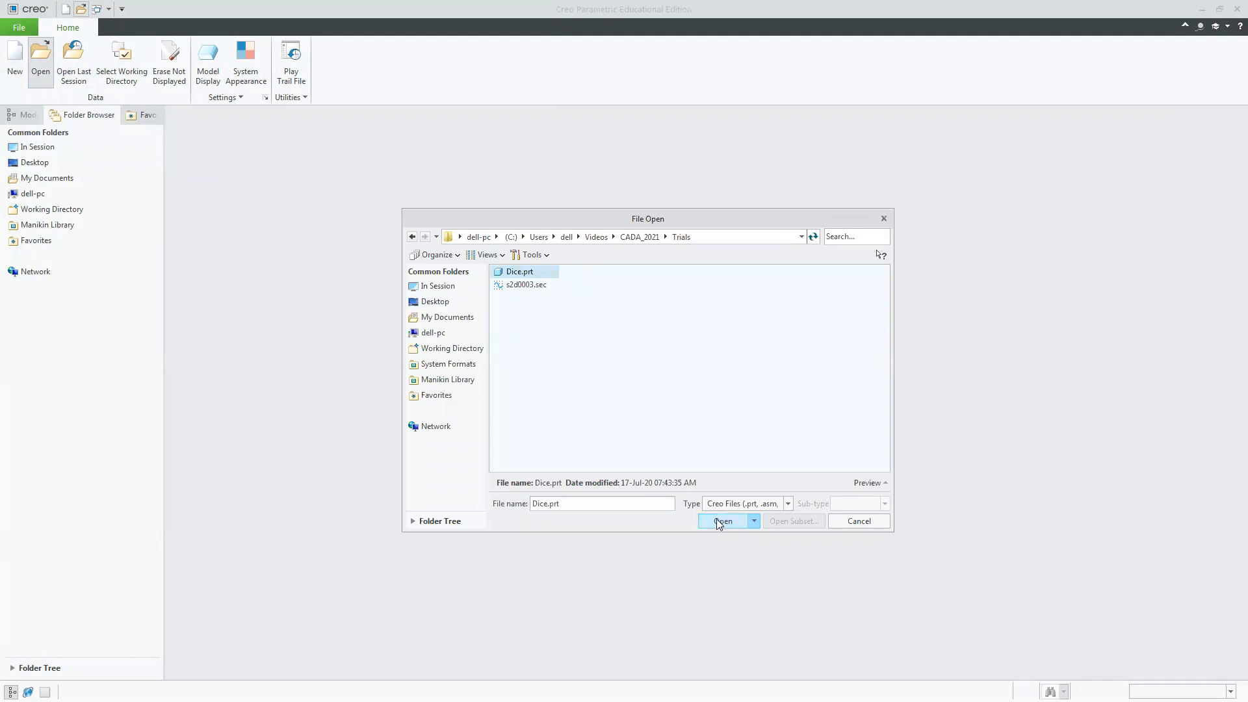
click(869, 484)
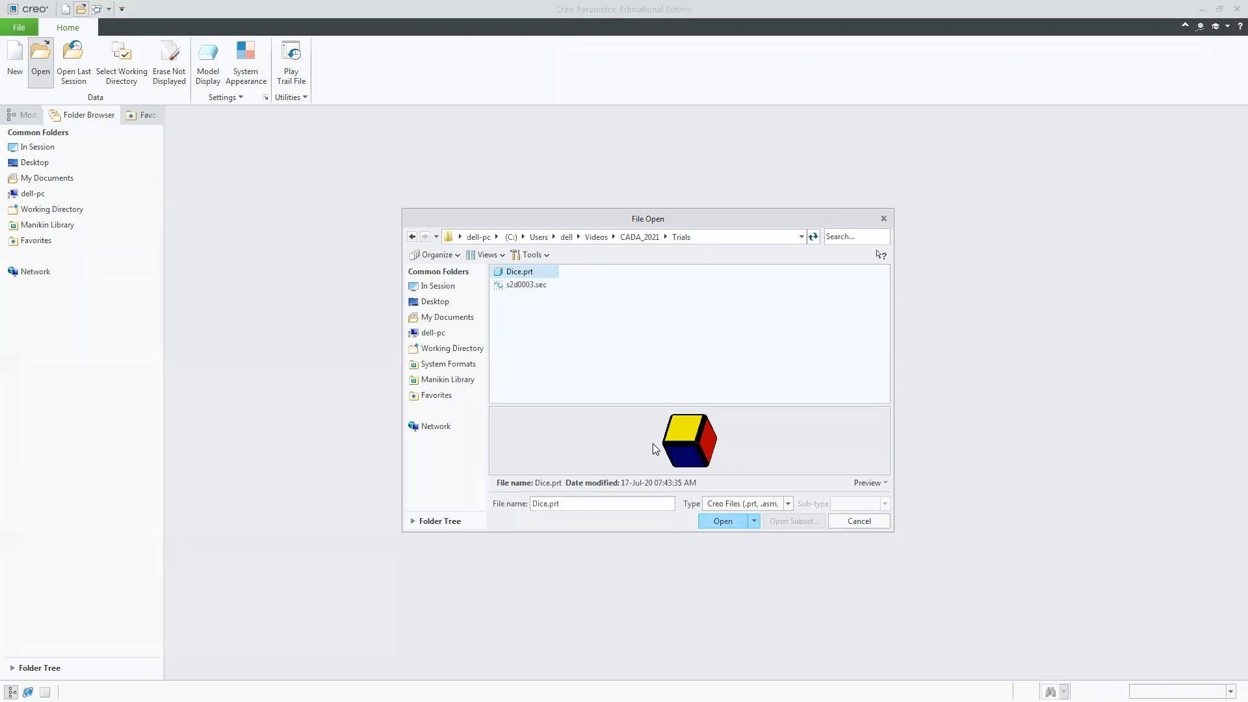
click(533, 290)
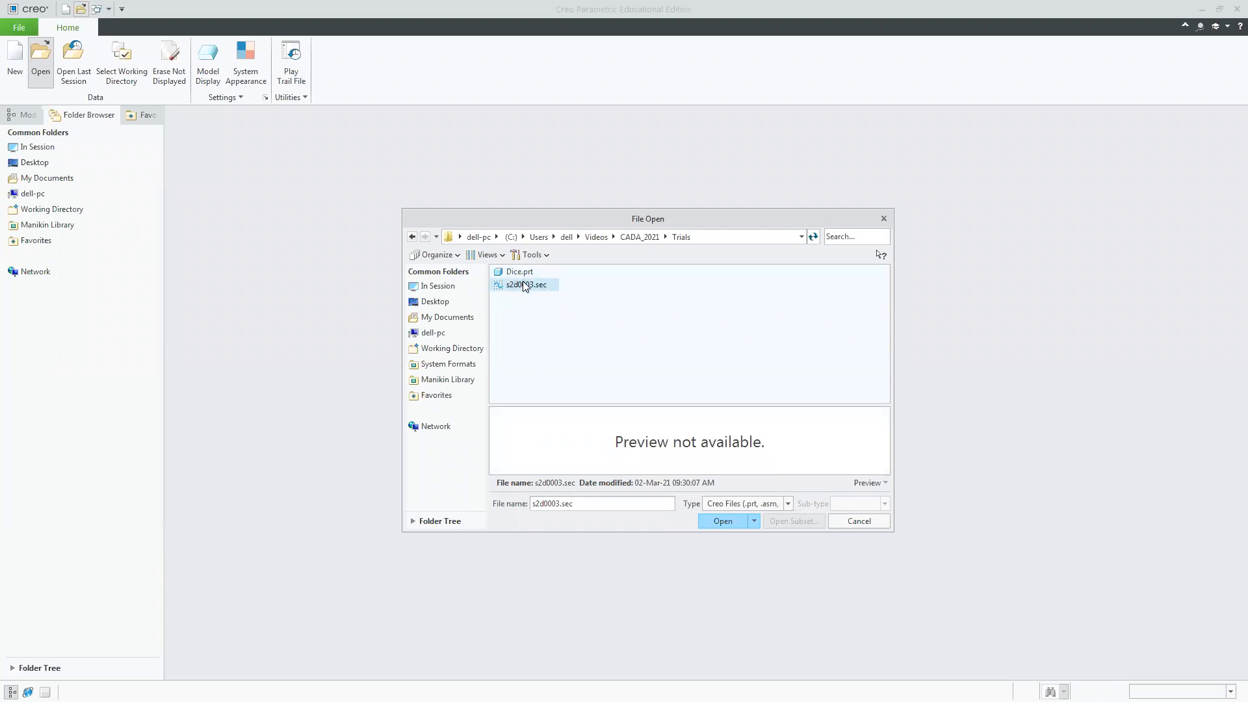
click(524, 274)
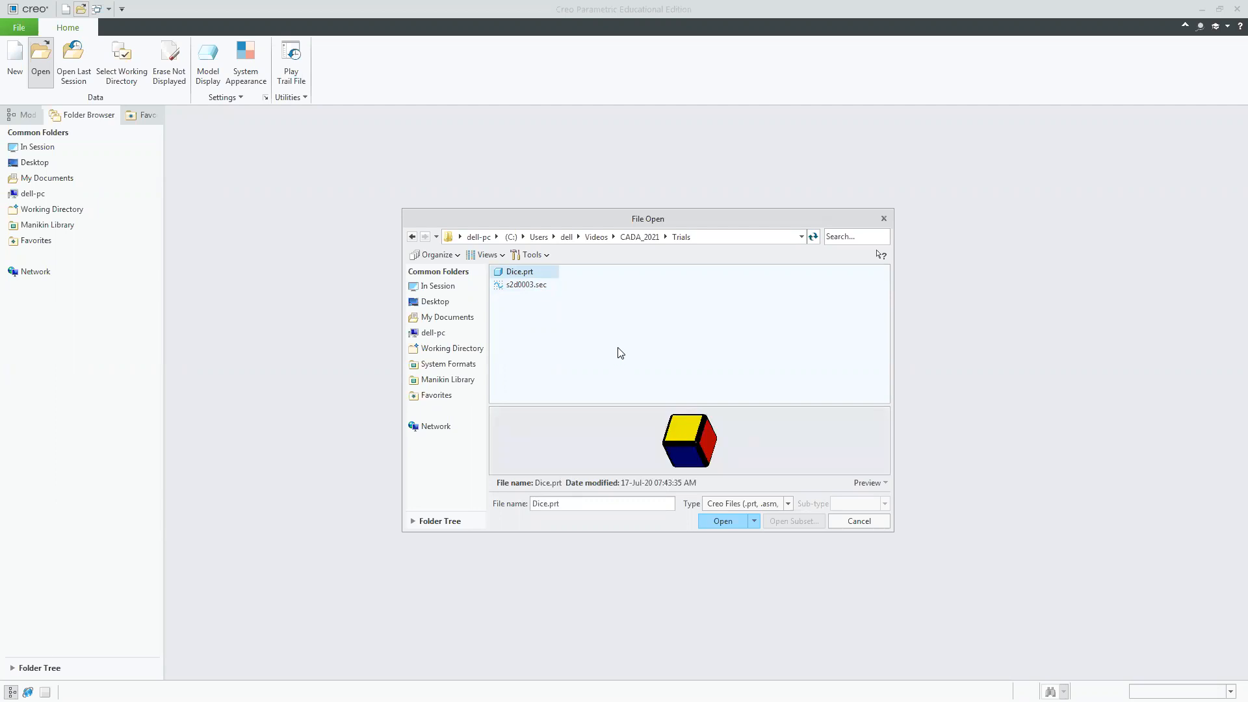
click(539, 291)
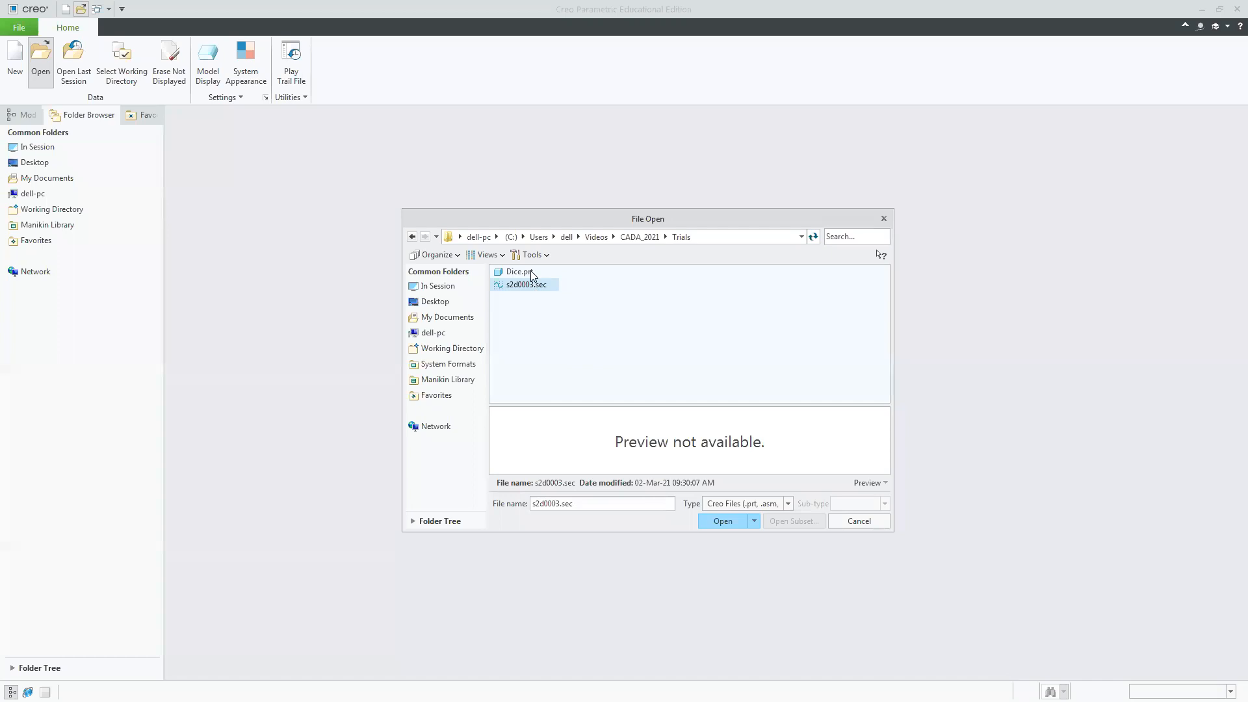
click(530, 271)
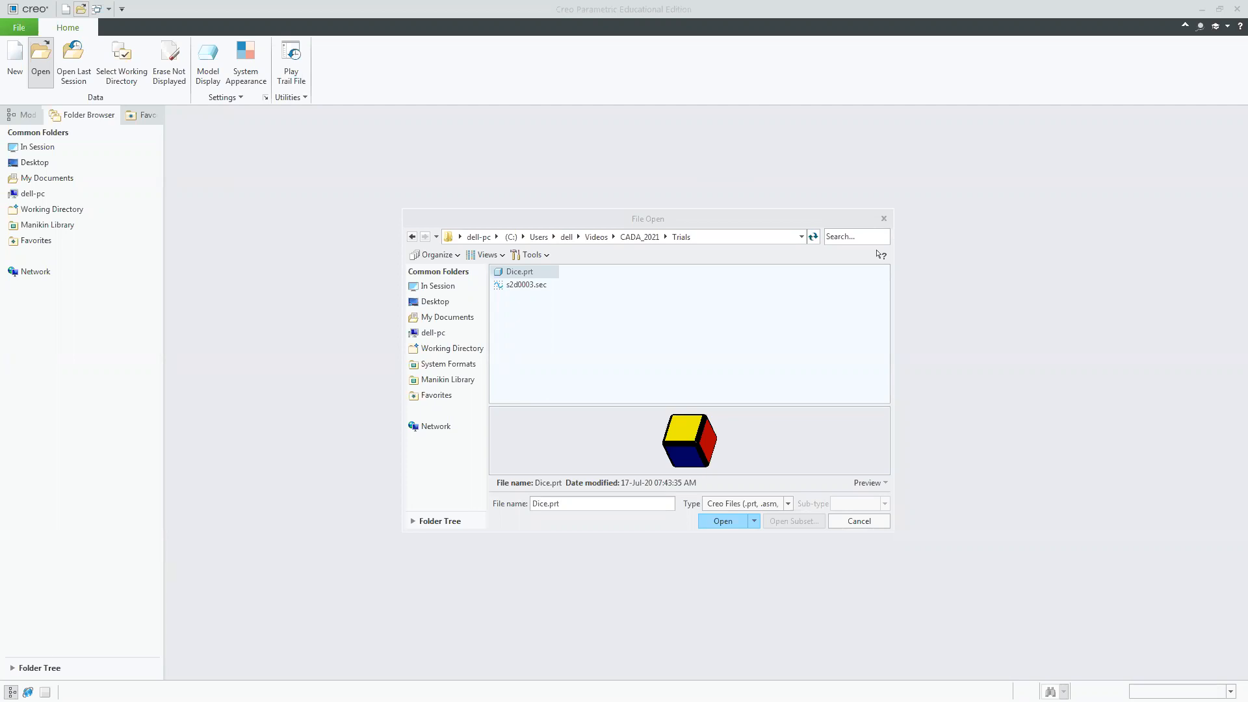
click(867, 523)
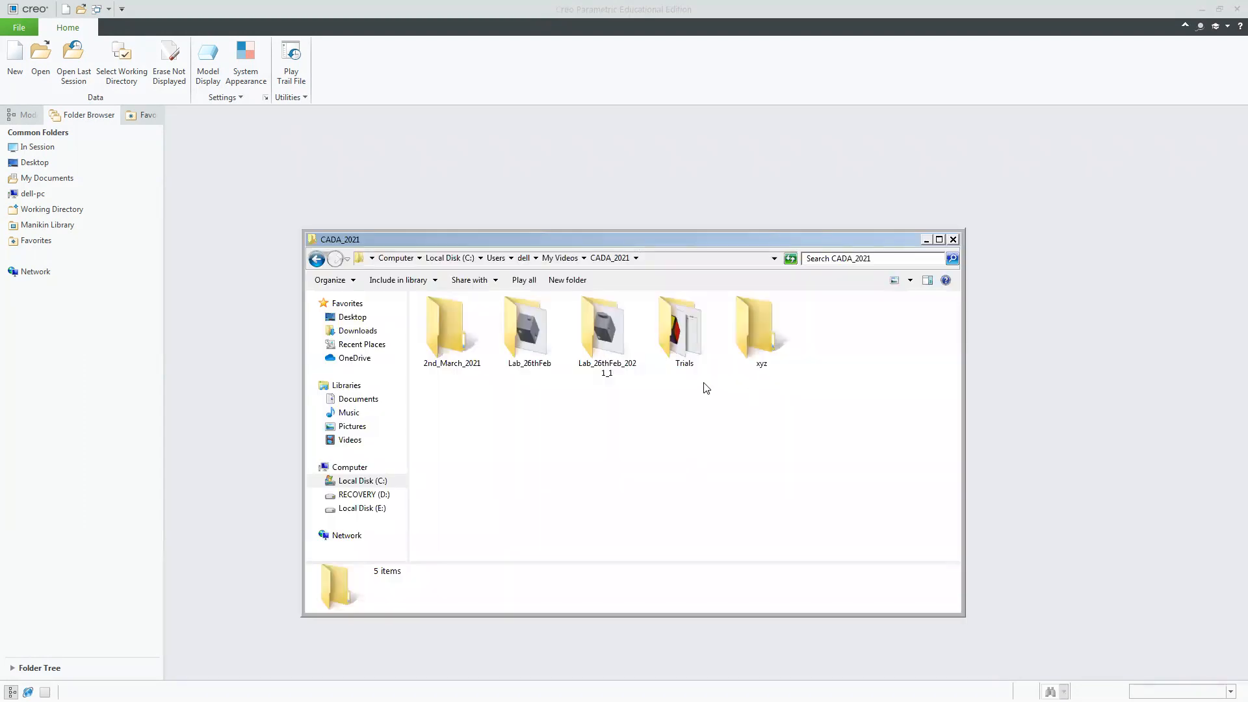
Switch to Windows Explorer, inspect the Lab_26thFeb, Lab_26thFeb_2021_1 and Trials folders, and return to CADA_2021 with the window moved aside.
double_click(538, 337)
key(BackSpace)
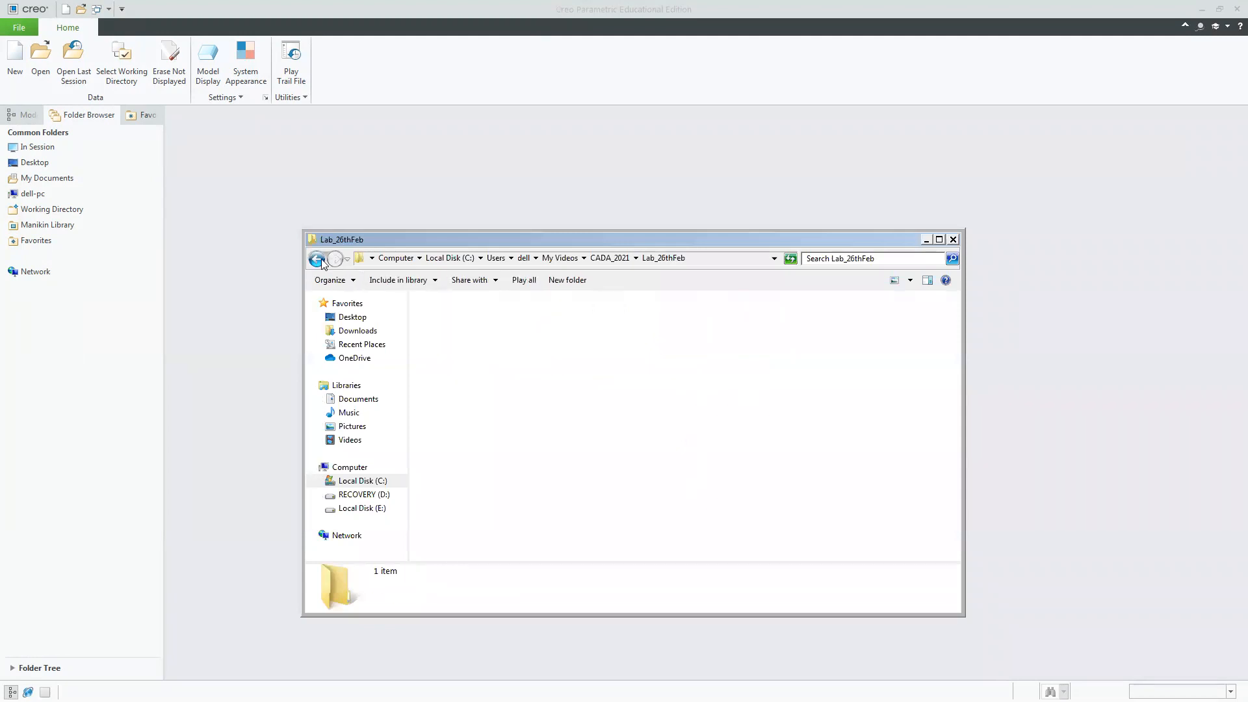
double_click(581, 332)
key(BackSpace)
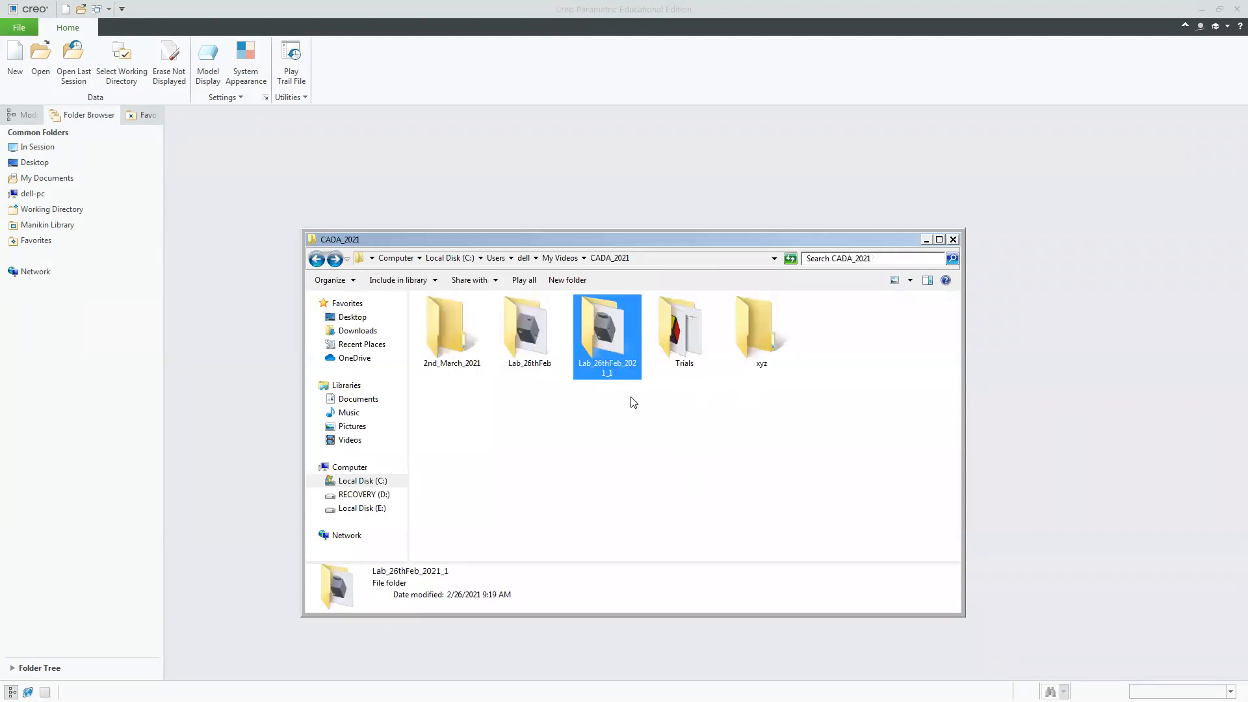
double_click(691, 346)
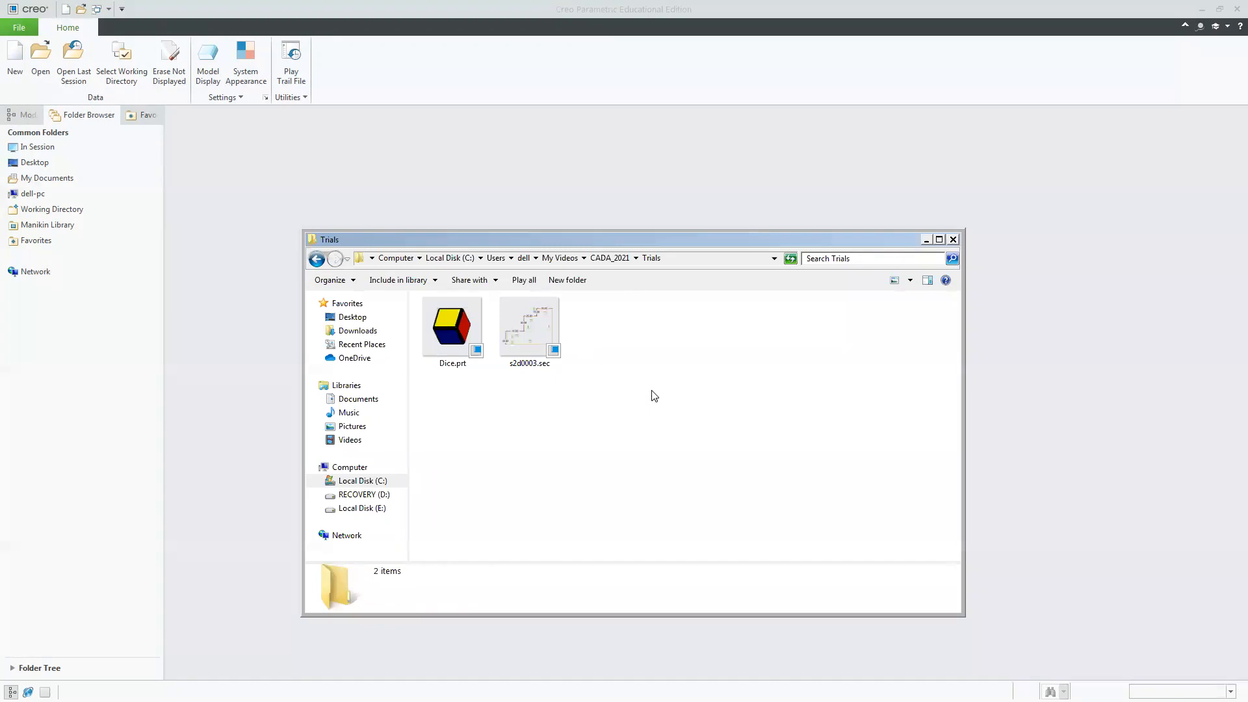
click(317, 259)
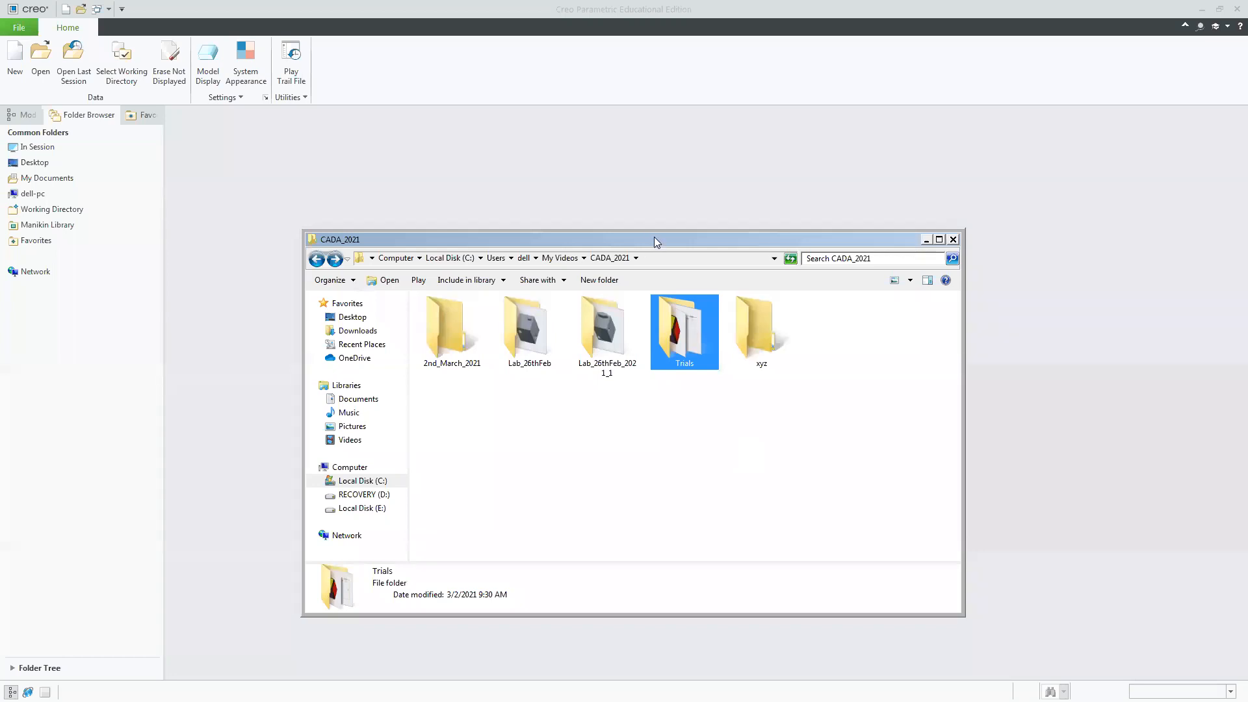
drag(654, 242, 681, 154)
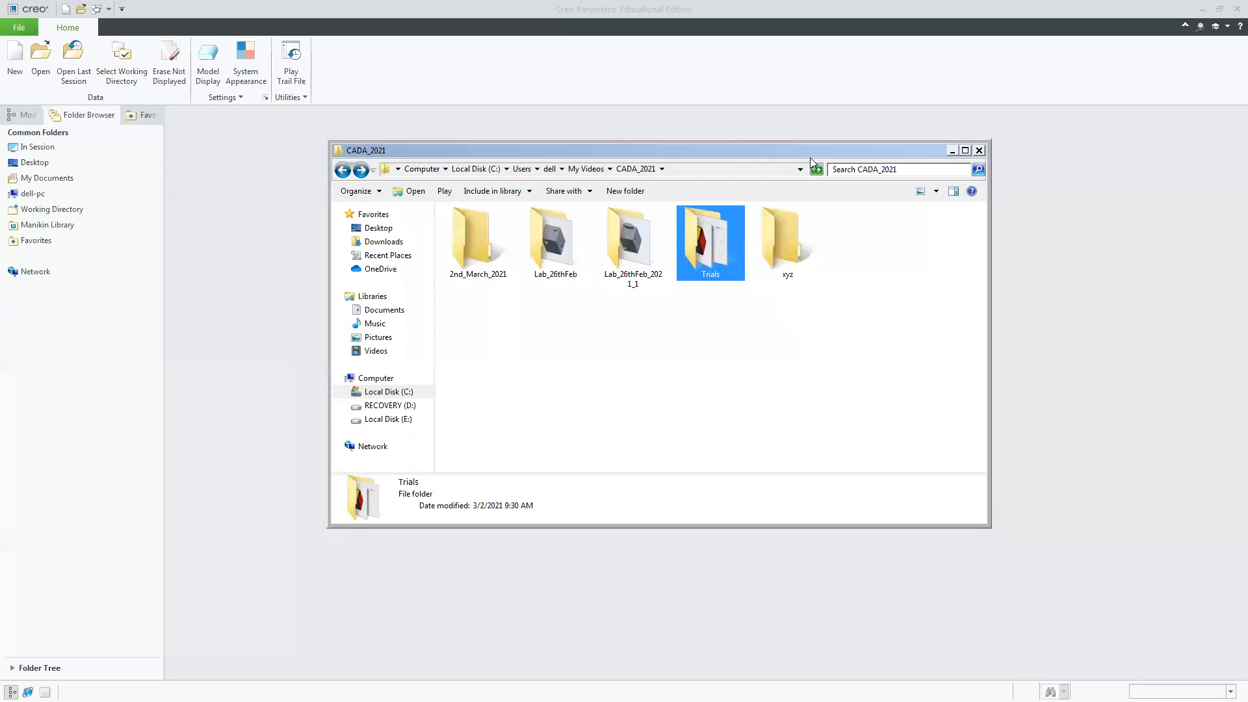
Minimize the Explorer window, return to Creo, preview s2d0003.sec in the Trials folder, and open Dice.prt.
click(952, 150)
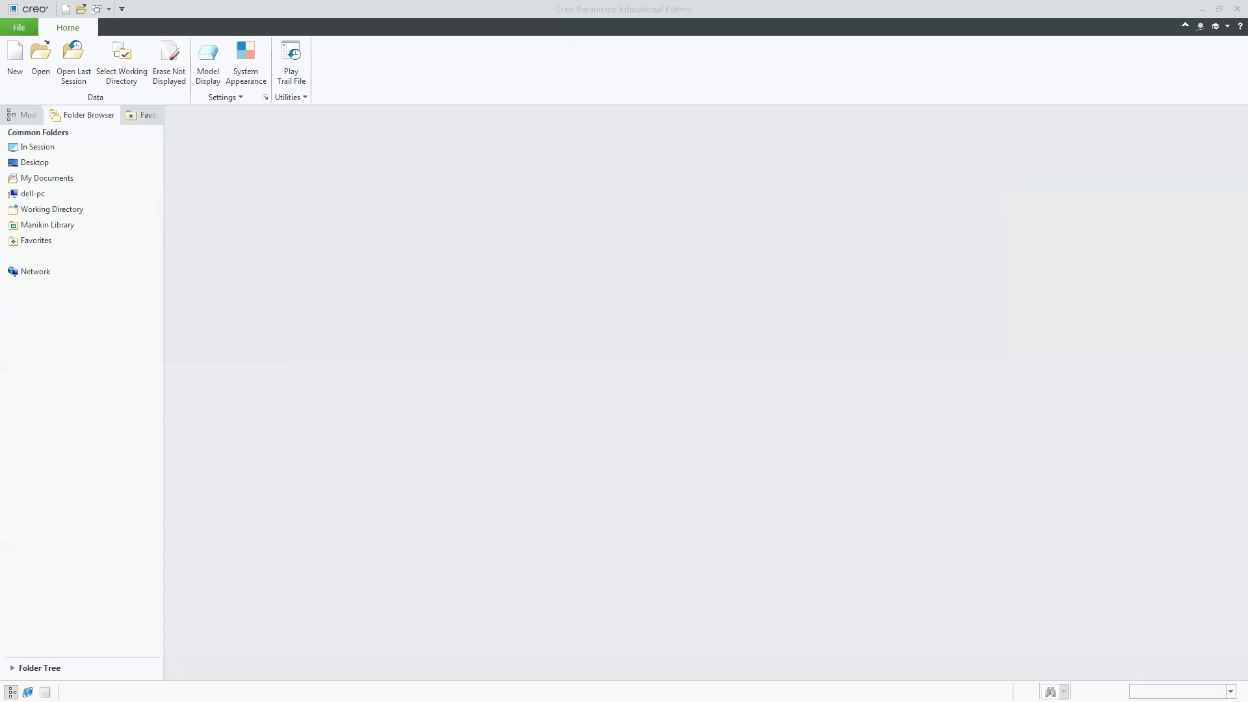
click(40, 58)
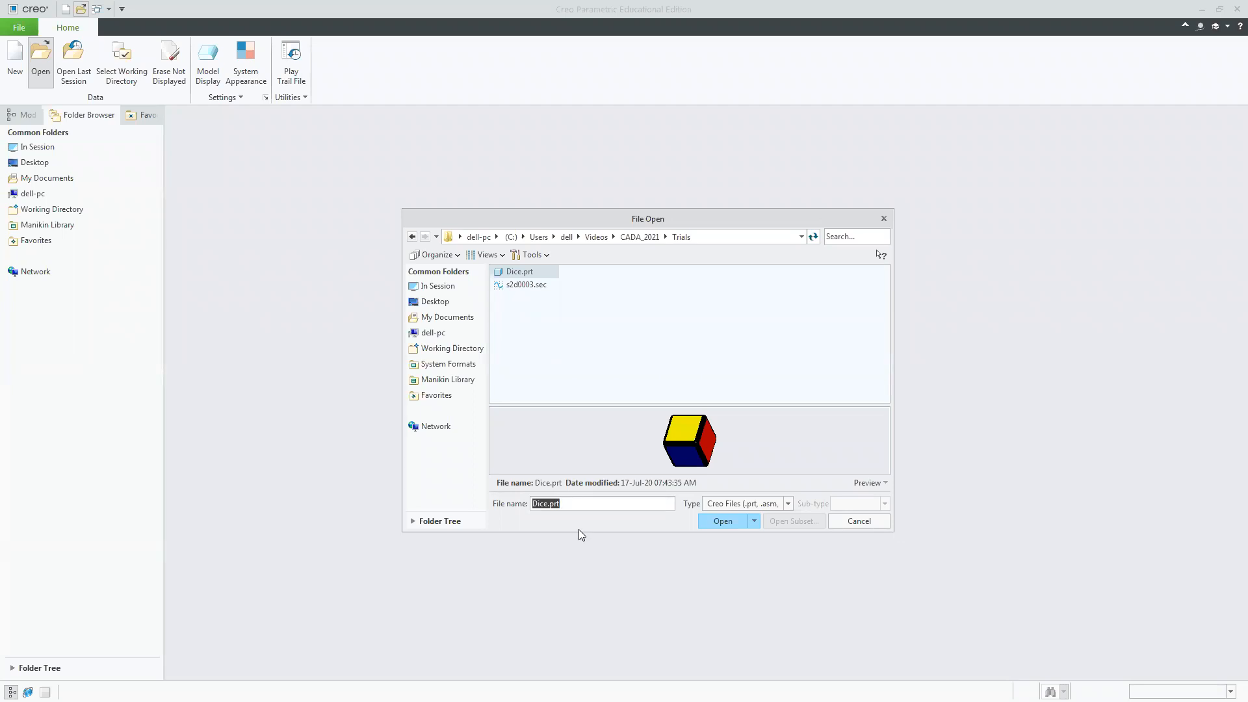
click(539, 286)
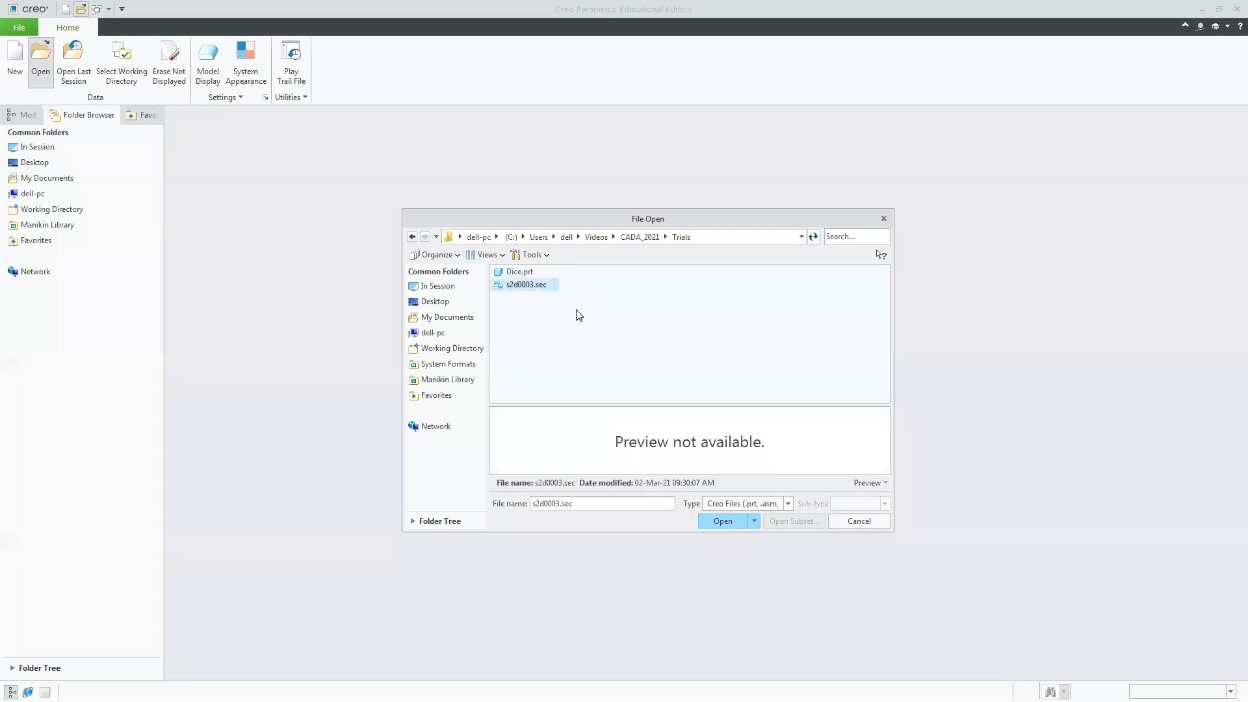
click(527, 271)
click(723, 522)
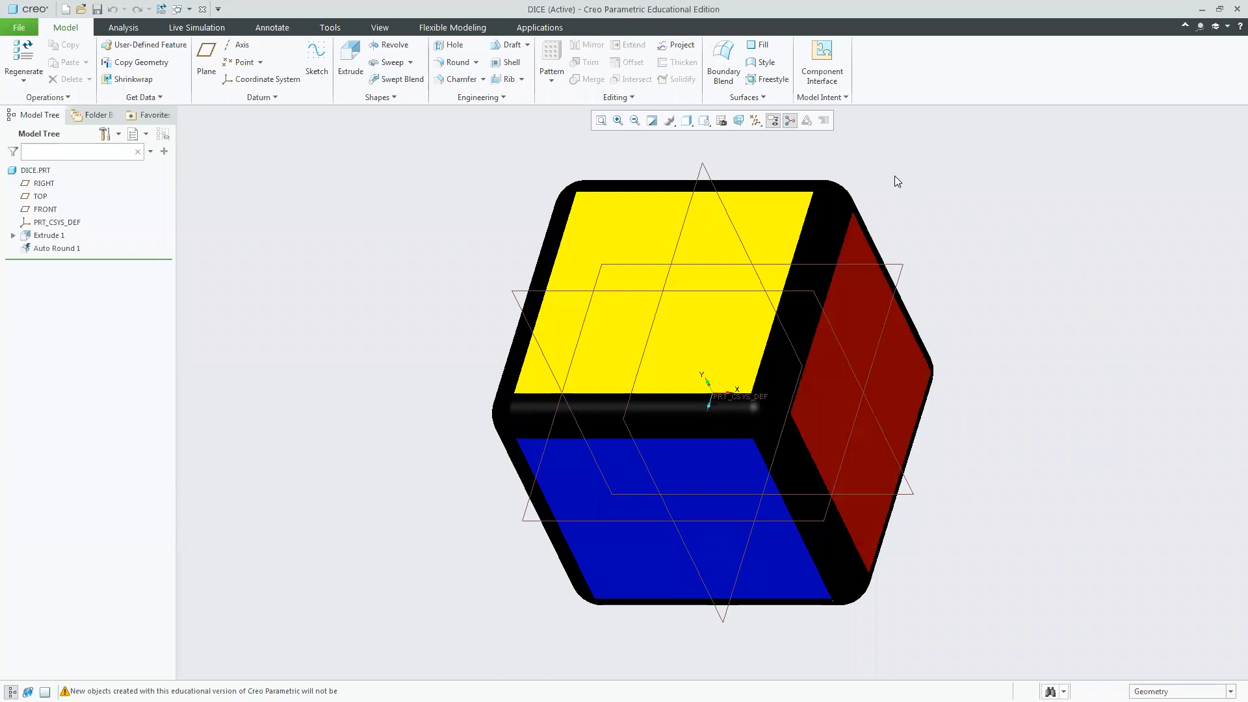
Turn off the datum plane display for the dice model, leaving axis, point and coordinate system display on.
click(756, 122)
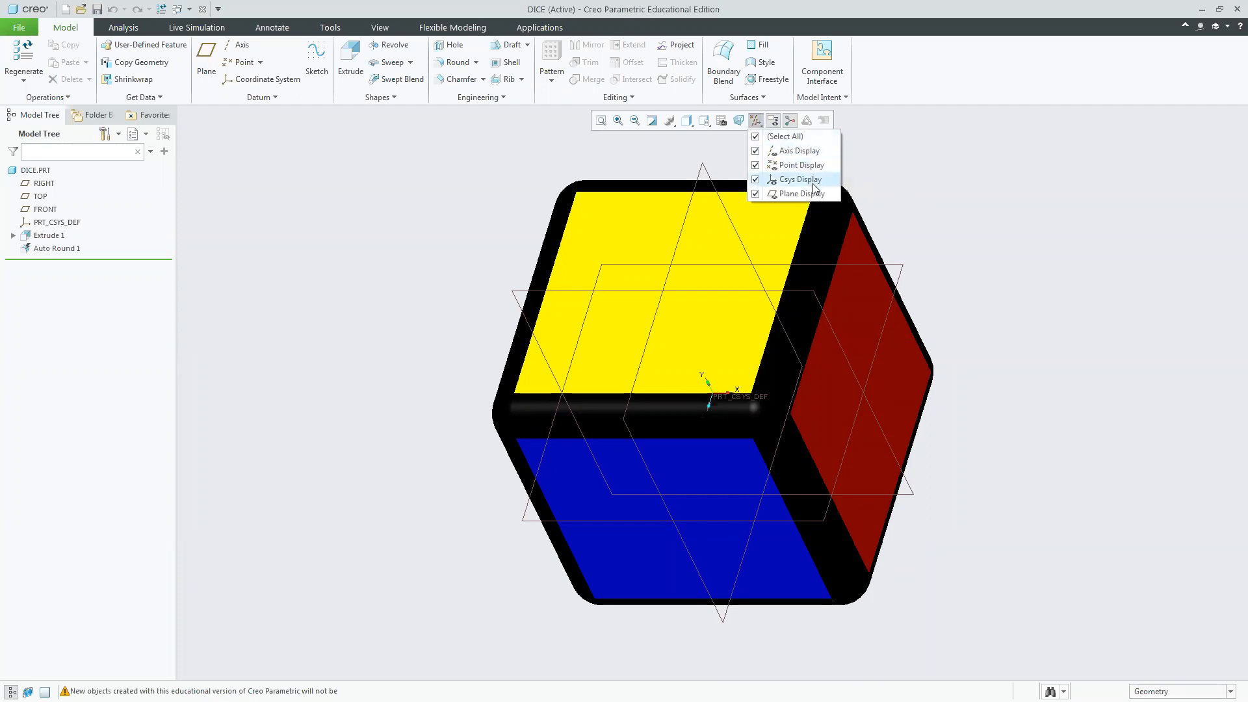
click(756, 194)
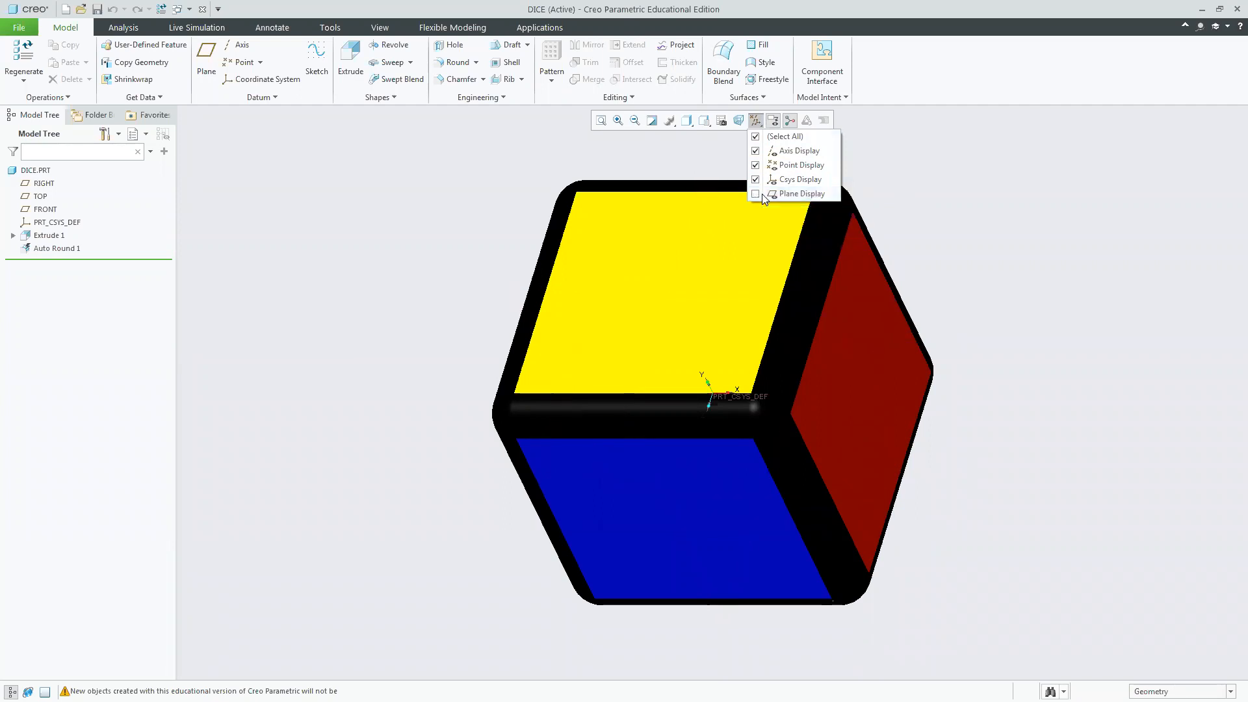
click(1076, 396)
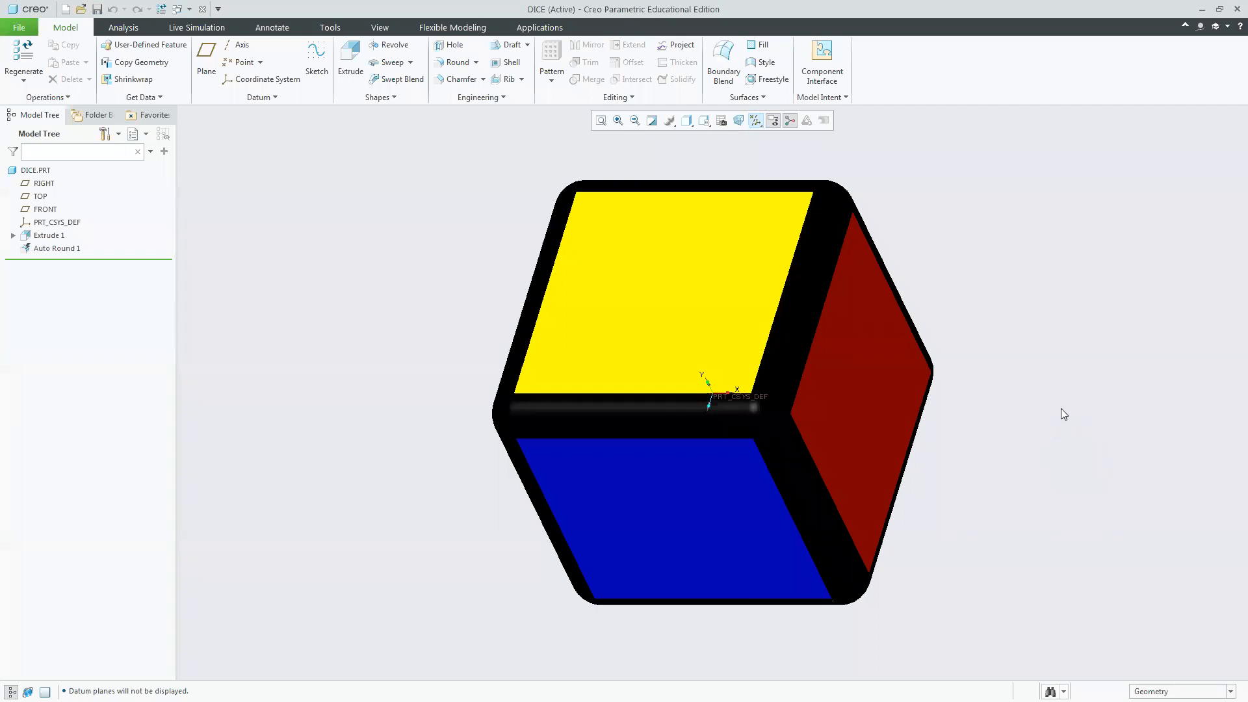
Zoom in and out on the dice model, refitting it to the graphics area after each zoom.
scroll(1066, 401, down, 10)
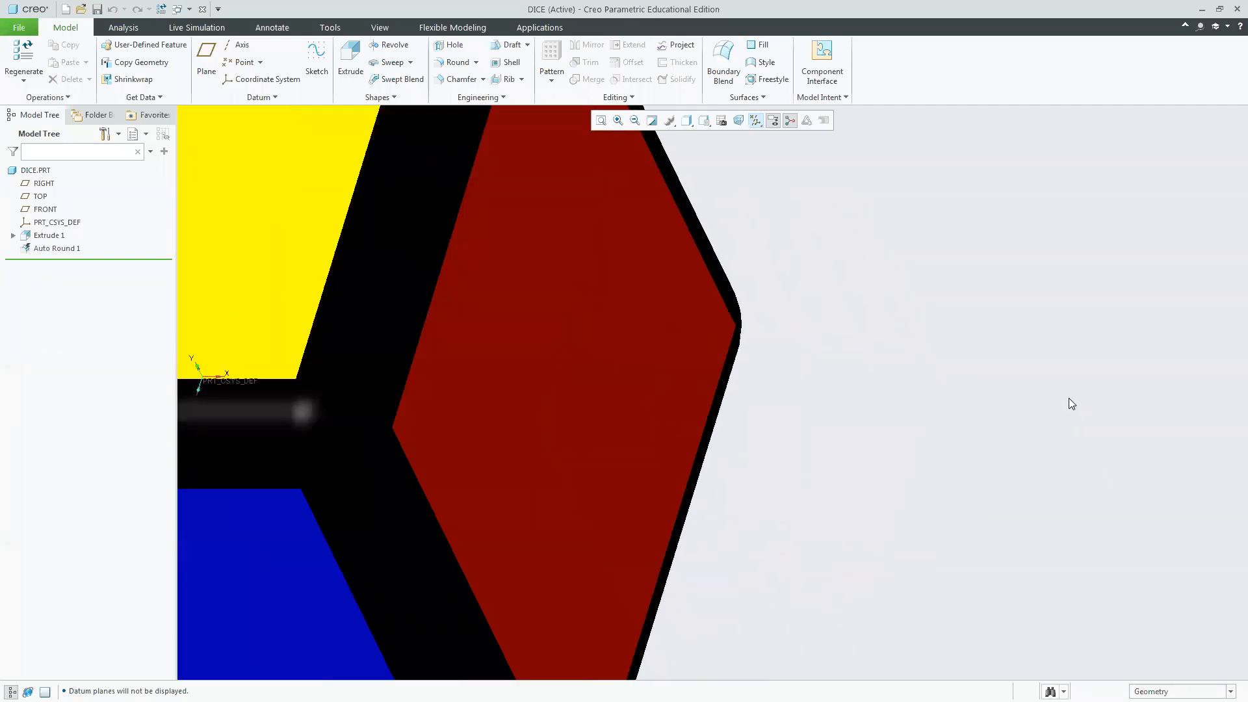
scroll(1071, 399, down, 3)
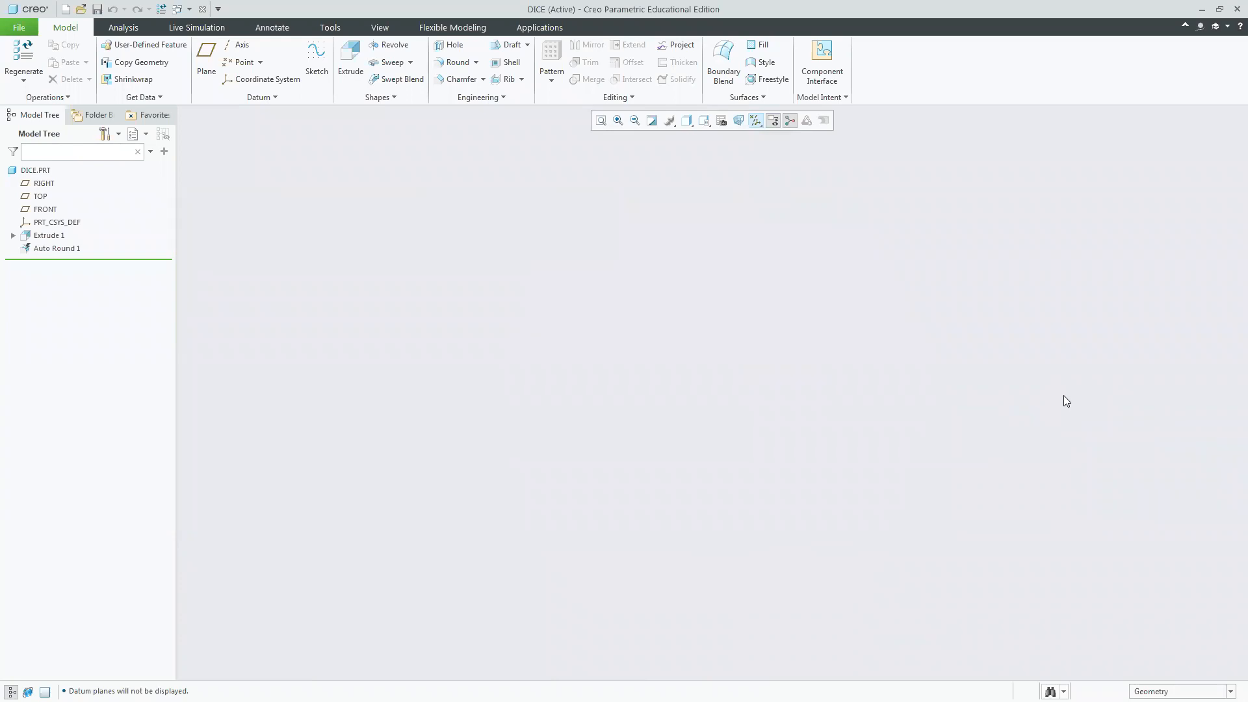
click(604, 125)
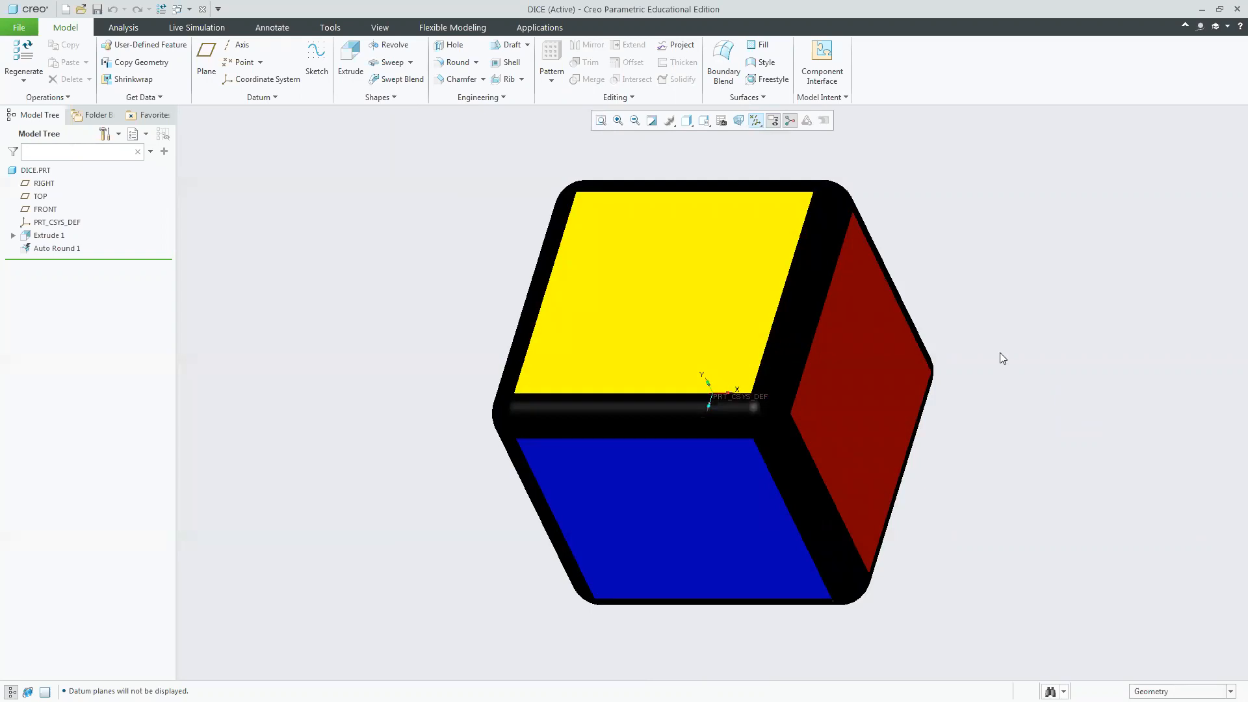
scroll(1001, 354, down, 8)
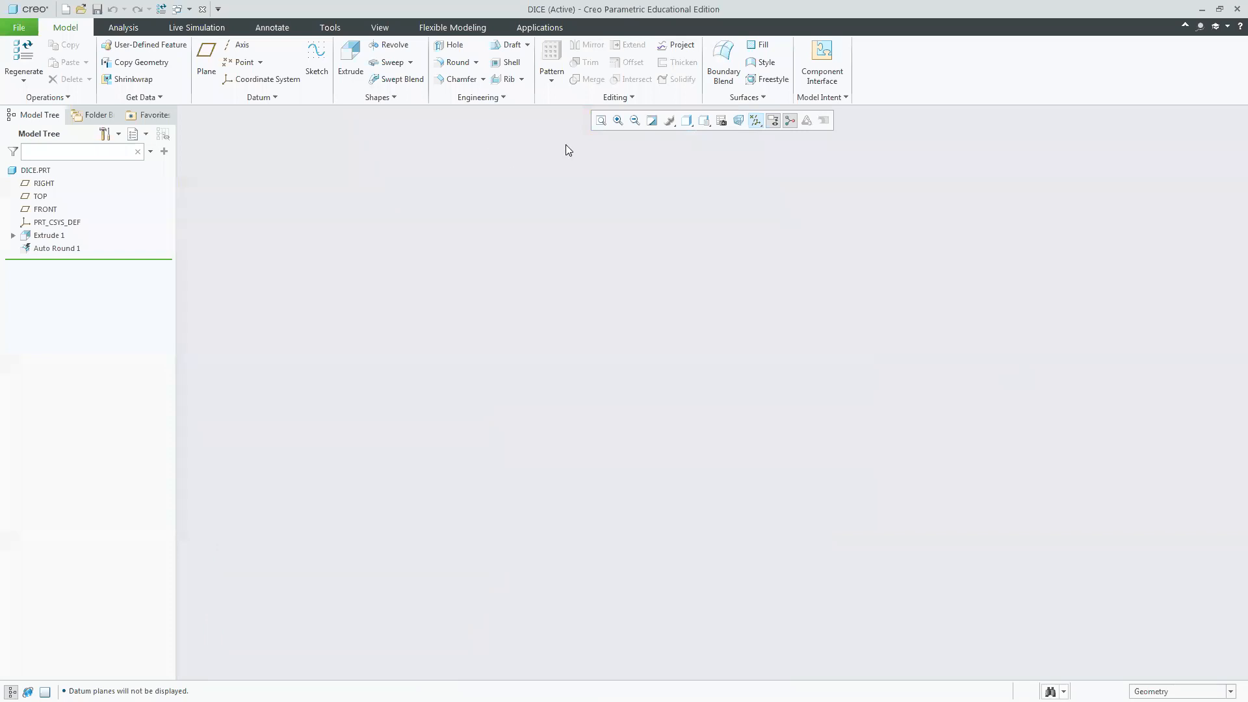
click(600, 121)
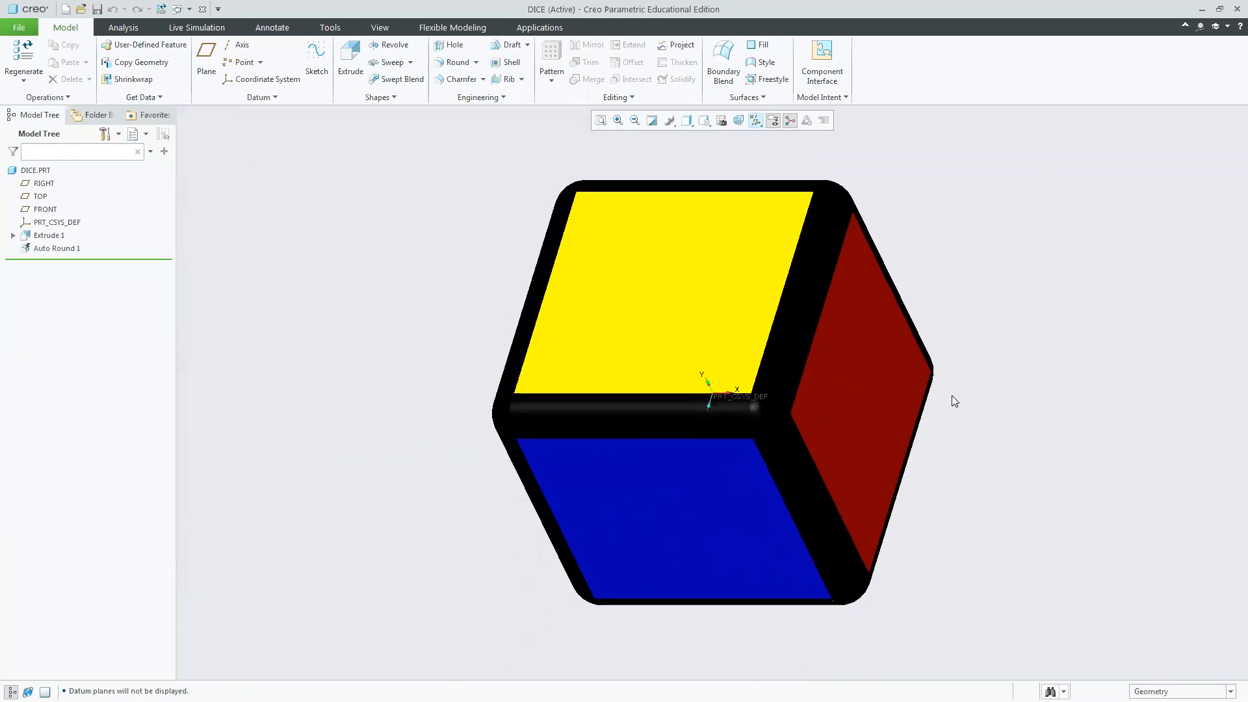
scroll(949, 364, up, 8)
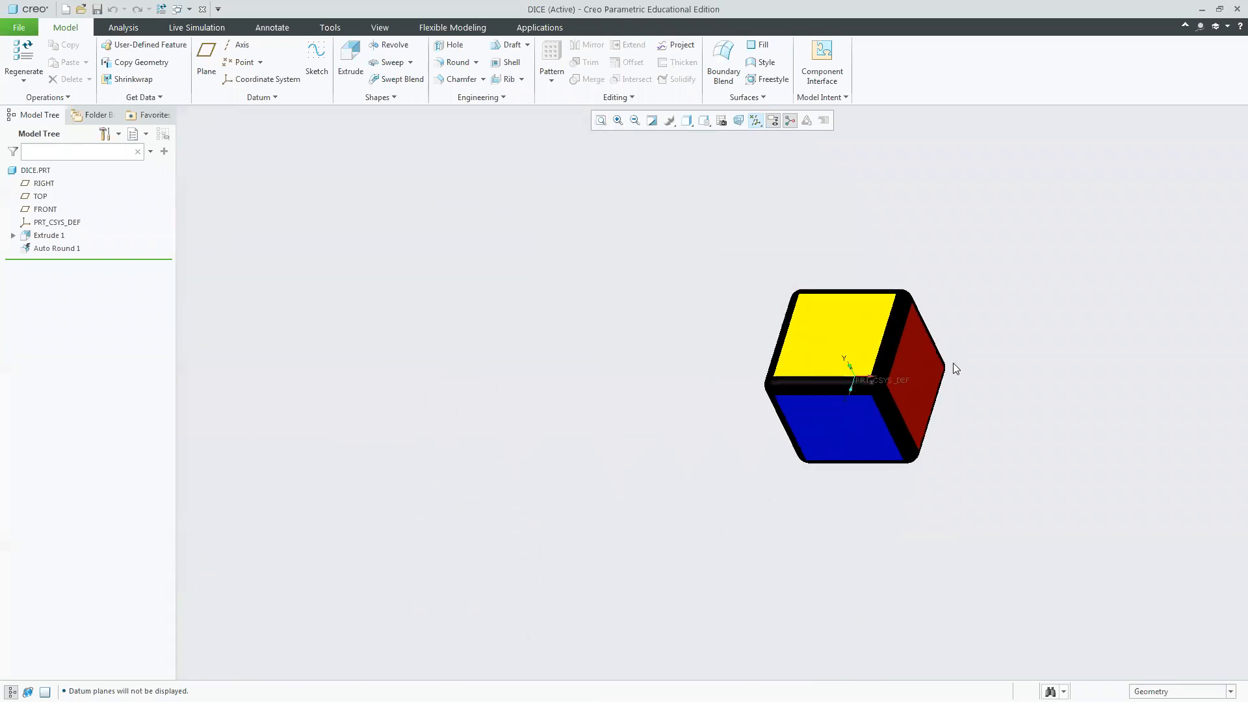
scroll(933, 344, up, 3)
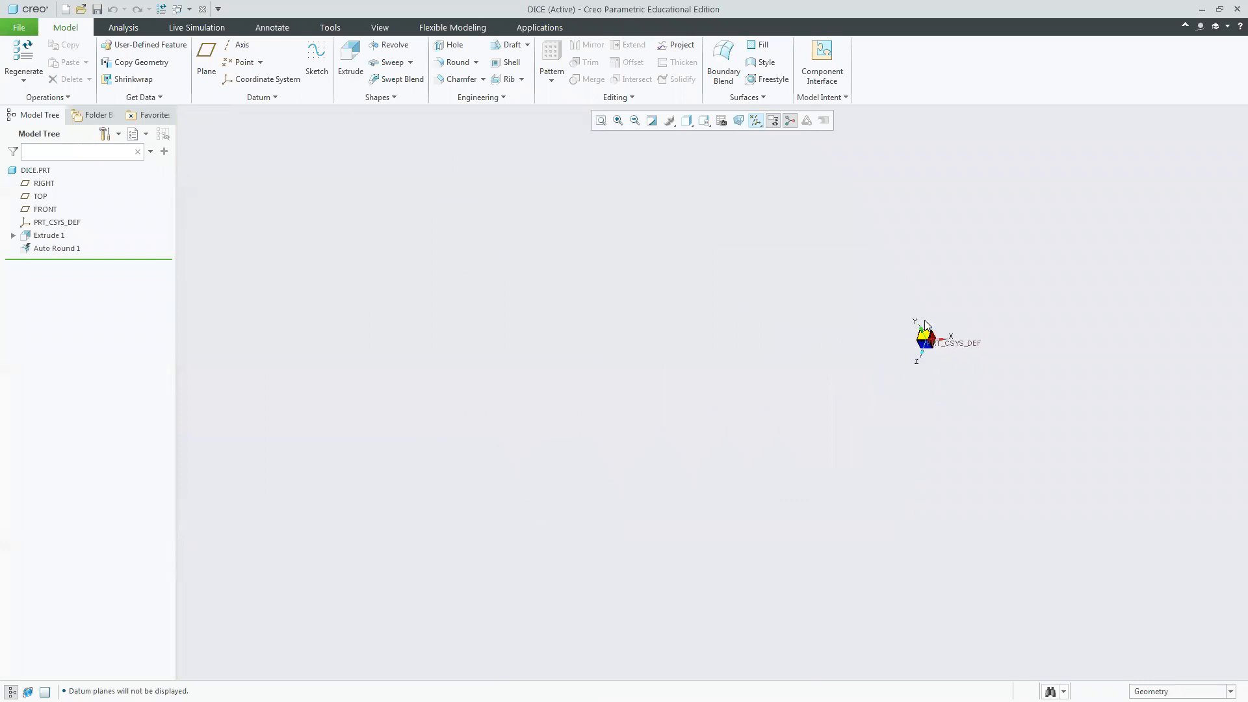
scroll(931, 336, up, 2)
click(600, 120)
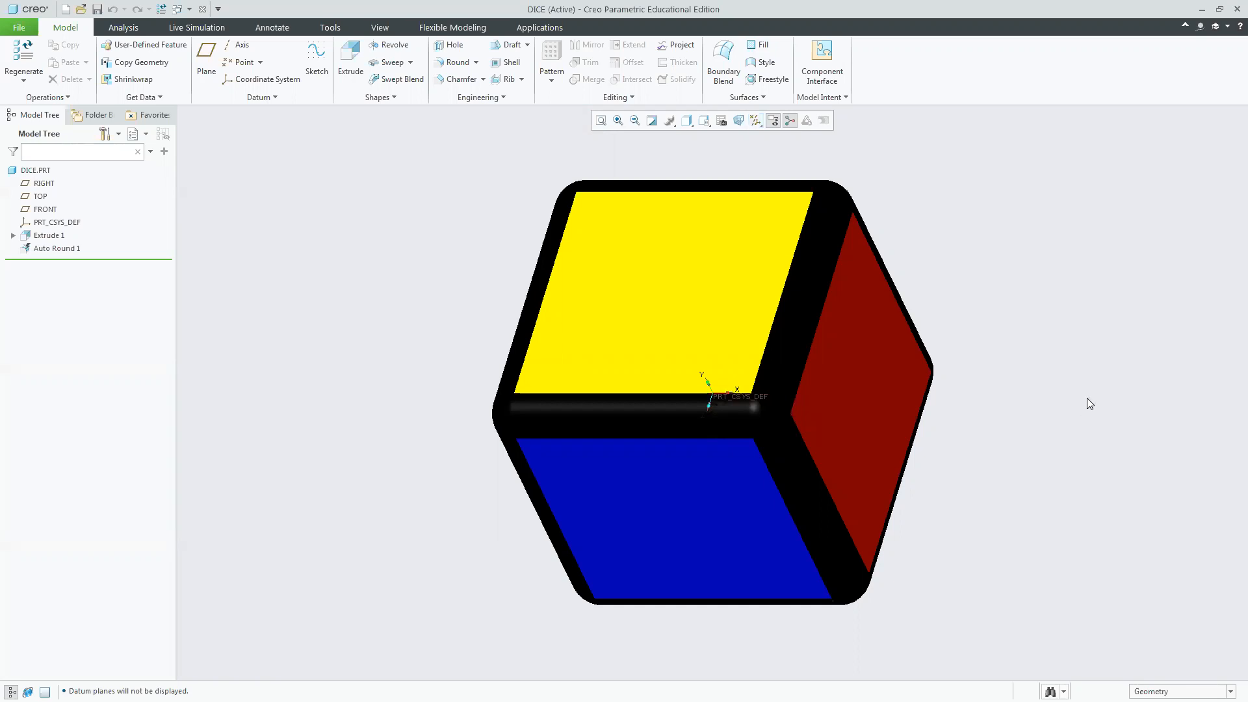
Rotate the dice to inspect its other faces, restoring the Standard Orientation after each rotation.
middle_drag(1086, 398, 897, 361)
middle_drag(647, 333, 821, 295)
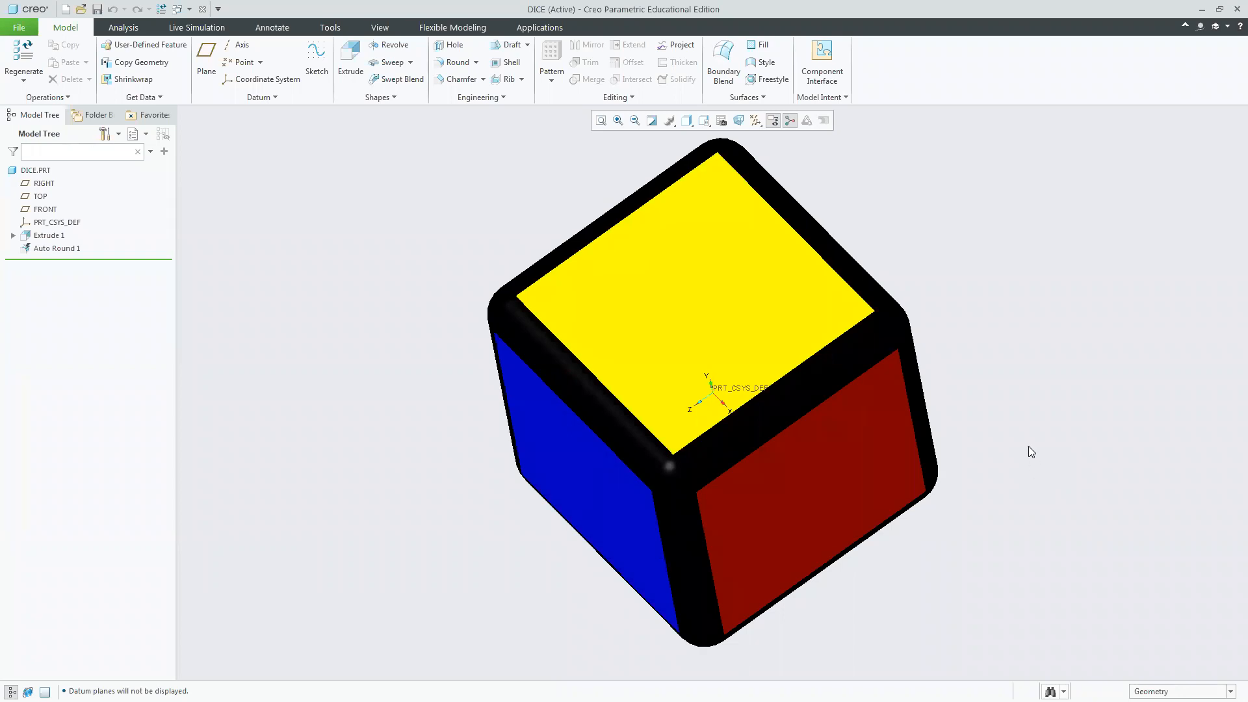
click(702, 121)
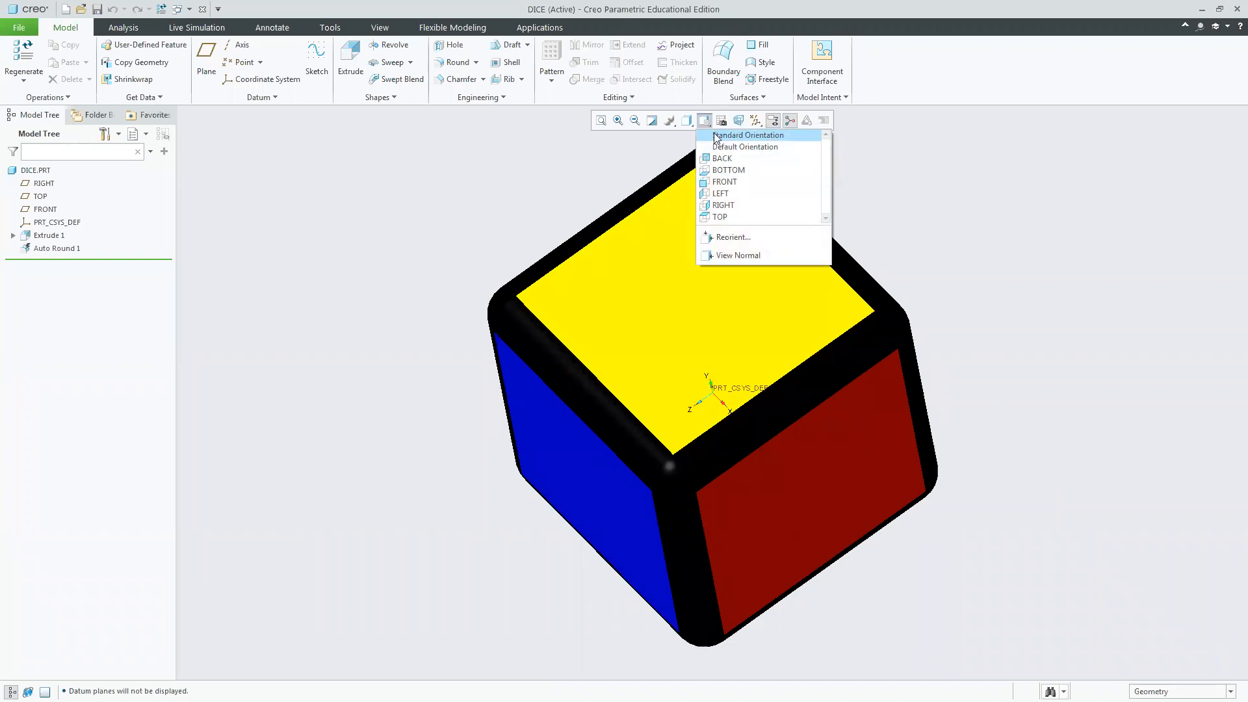
click(716, 135)
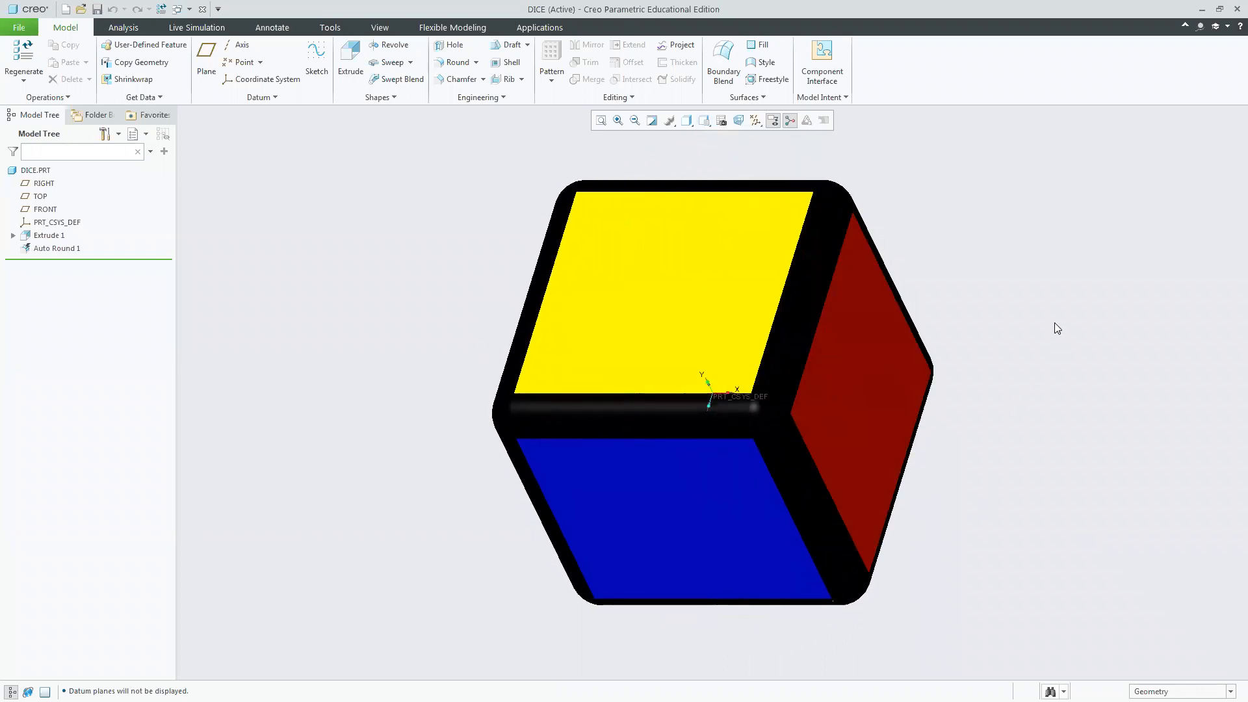
mouse_move(1055, 322)
middle_down()
mouse_move(579, 362)
mouse_move(440, 337)
mouse_move(426, 310)
middle_up()
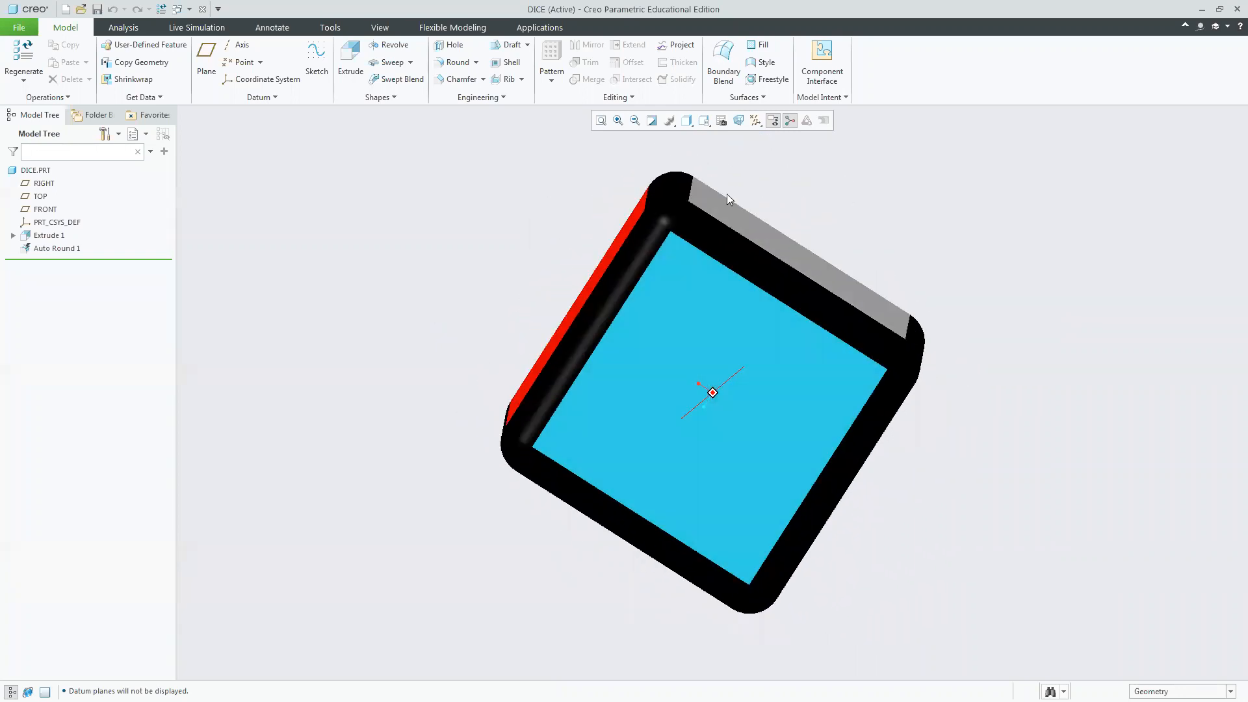
click(704, 123)
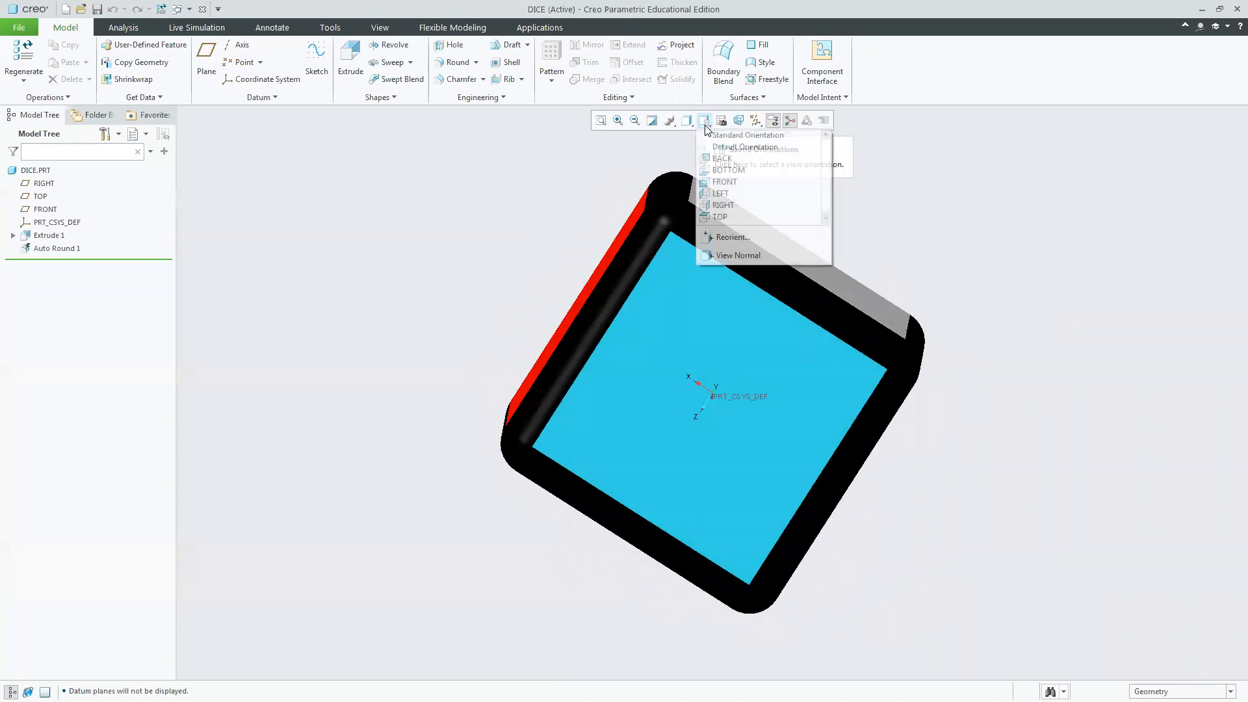
click(720, 139)
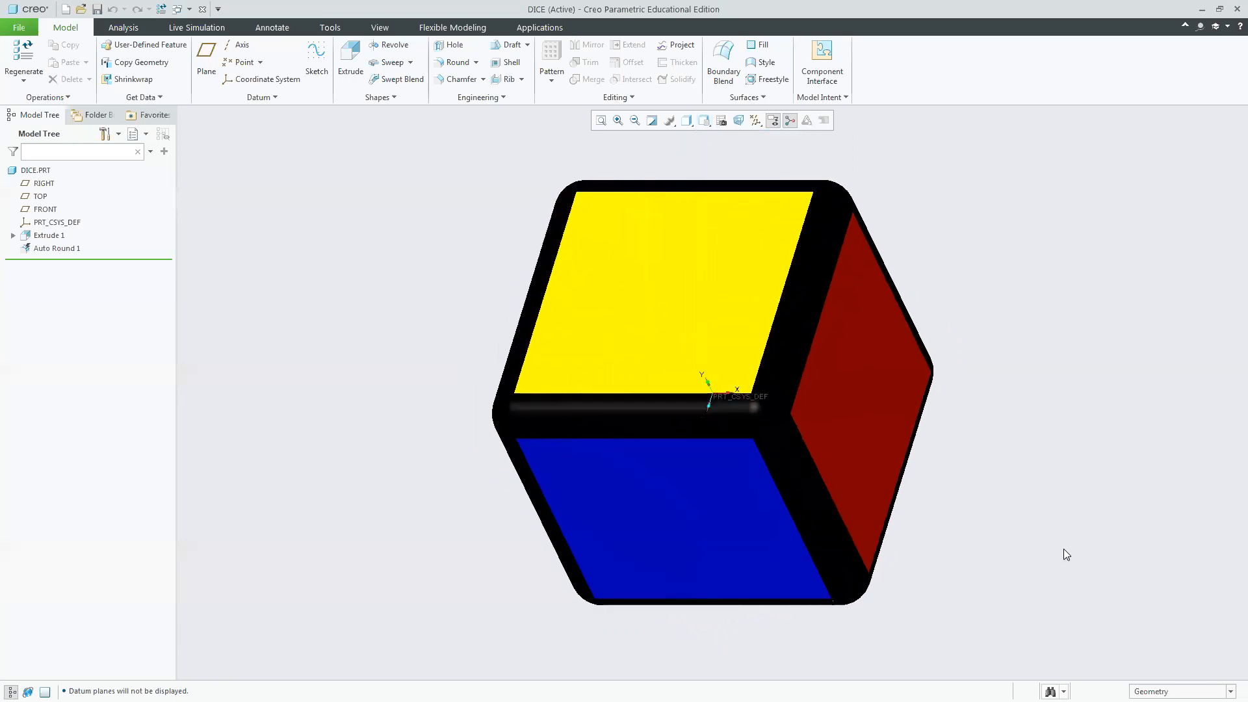
View the dice in the saved FRONT, TOP and LEFT orientations, and return to Standard Orientation.
click(708, 126)
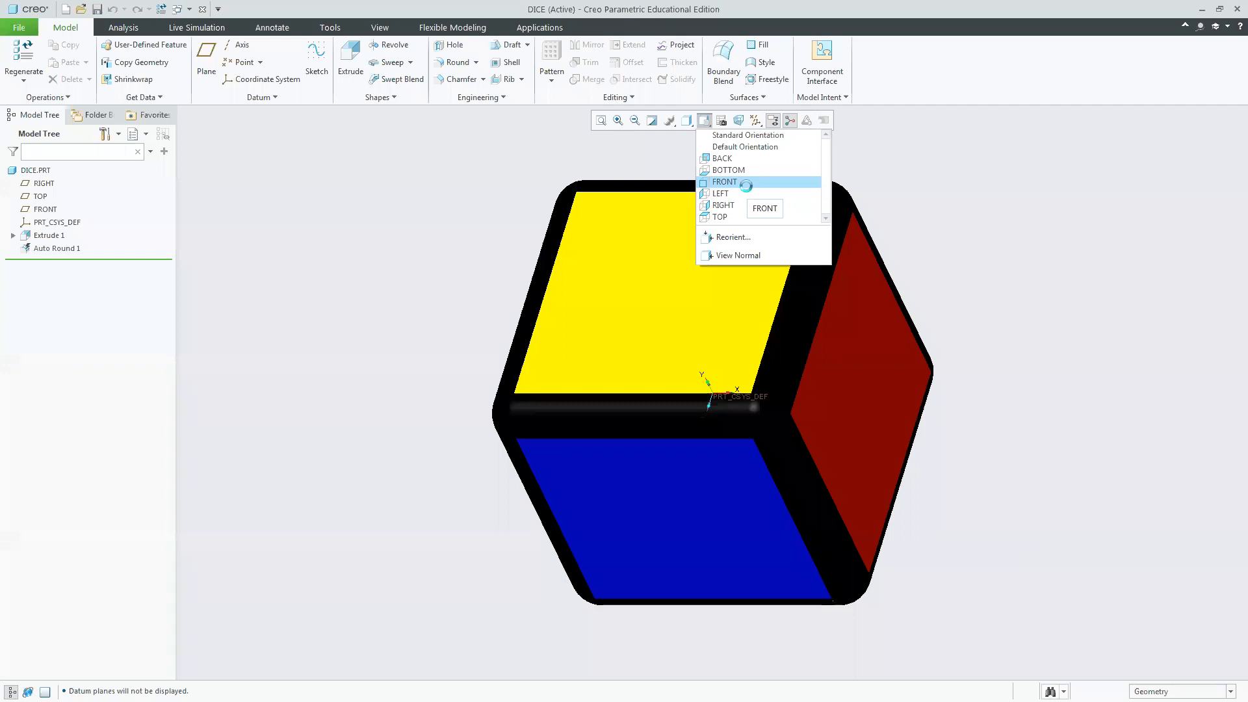
click(748, 185)
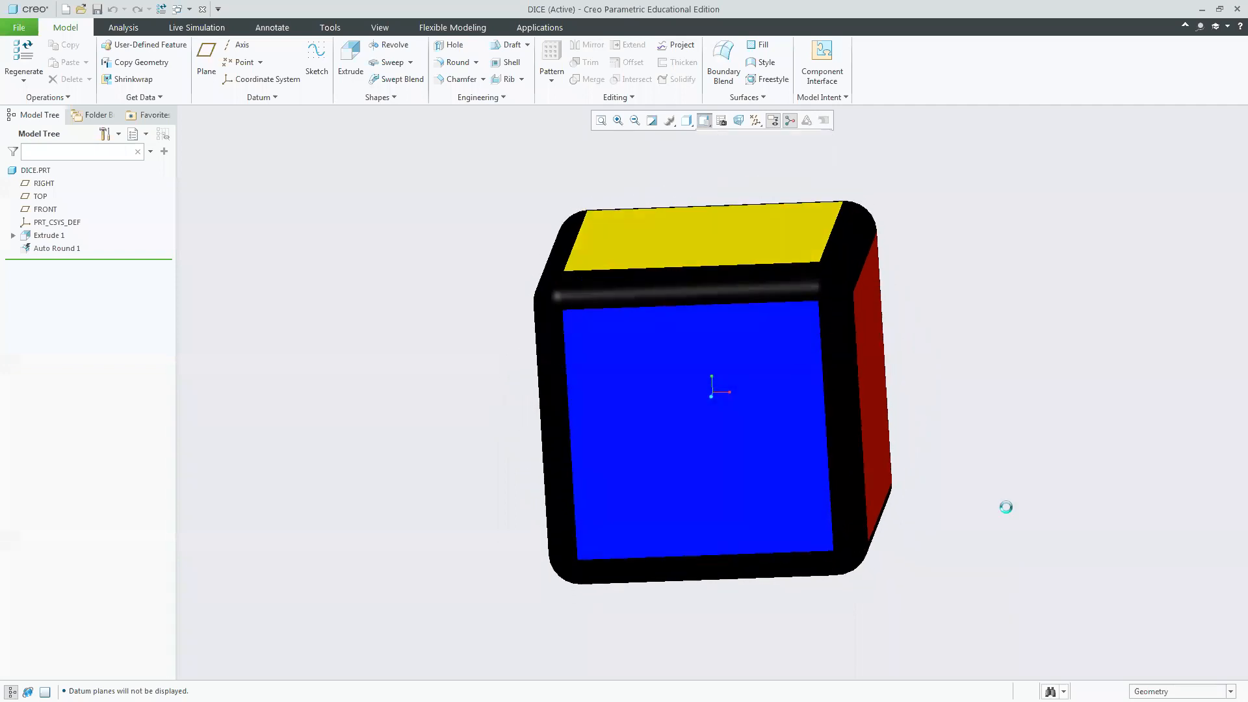
click(704, 120)
click(745, 214)
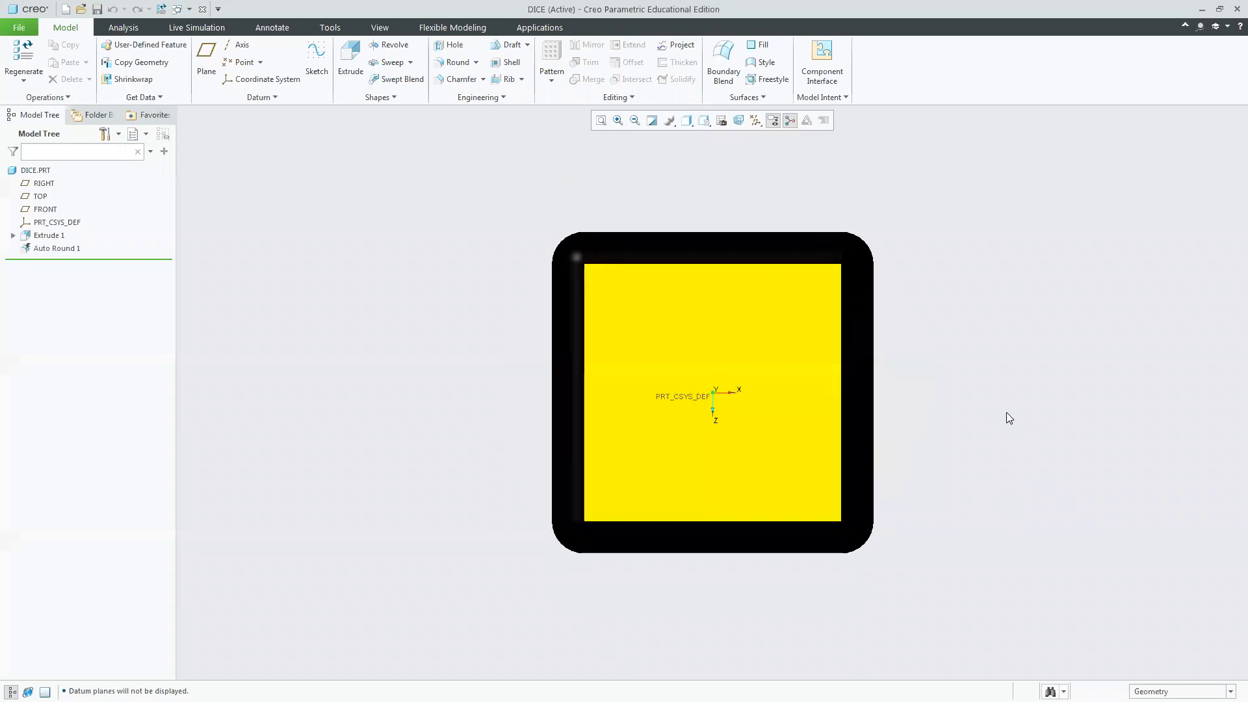
click(704, 120)
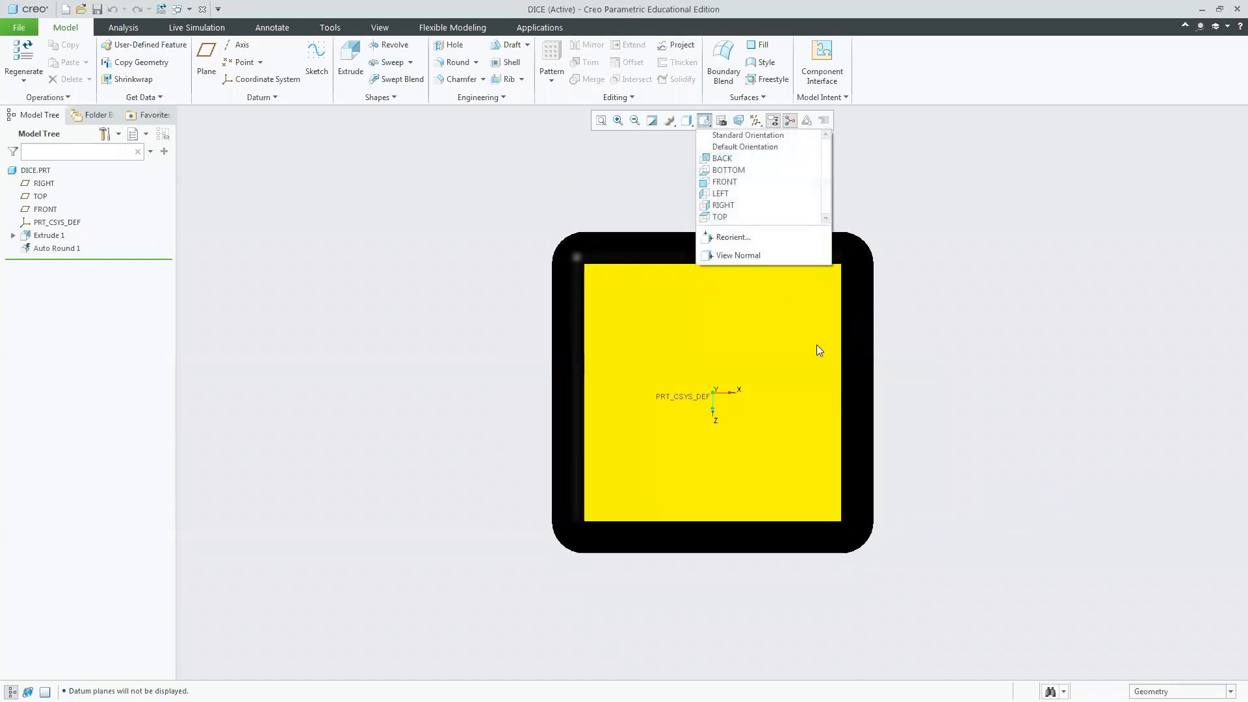
click(739, 193)
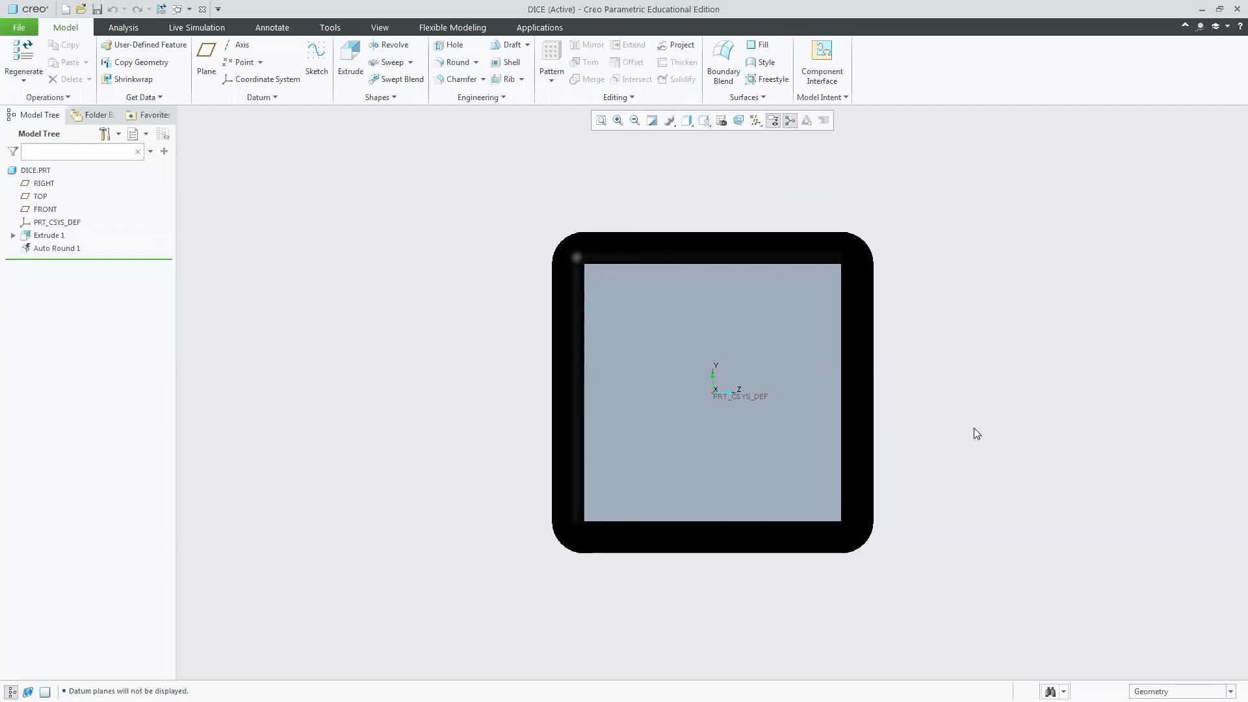
click(704, 122)
click(713, 135)
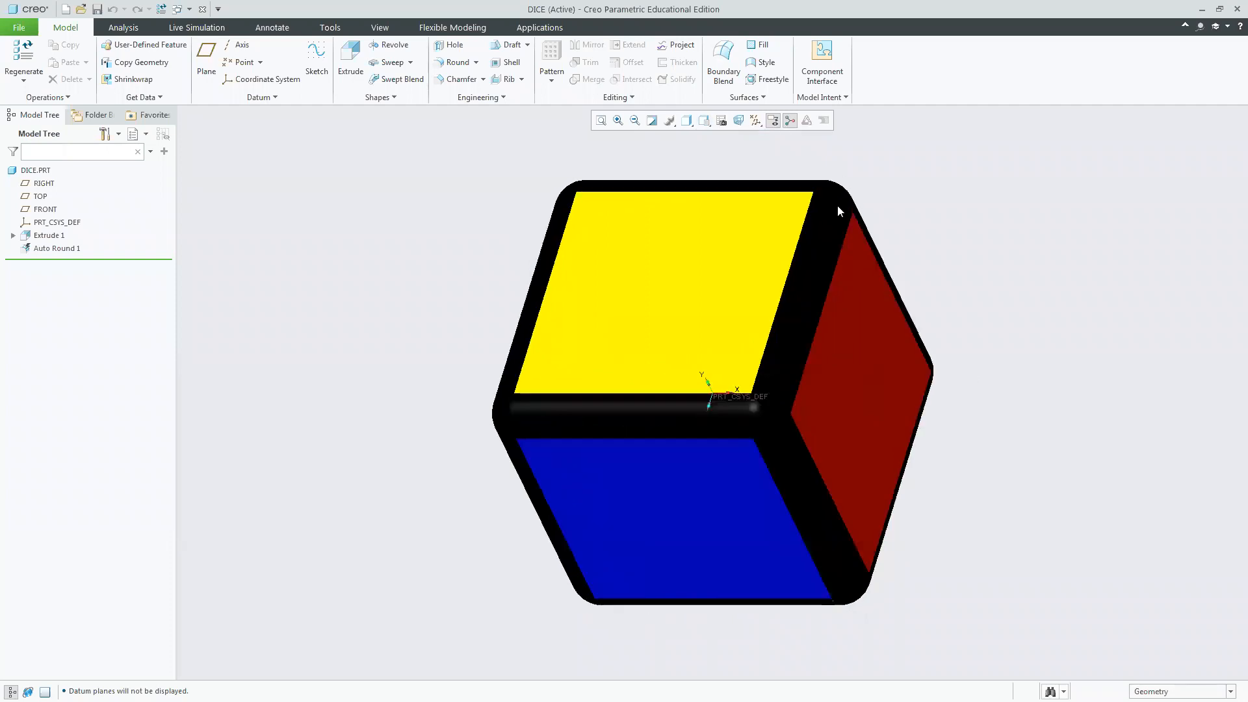
Turn the datum plane display on, look over the list of saved orientations, and turn the plane display off again.
click(759, 126)
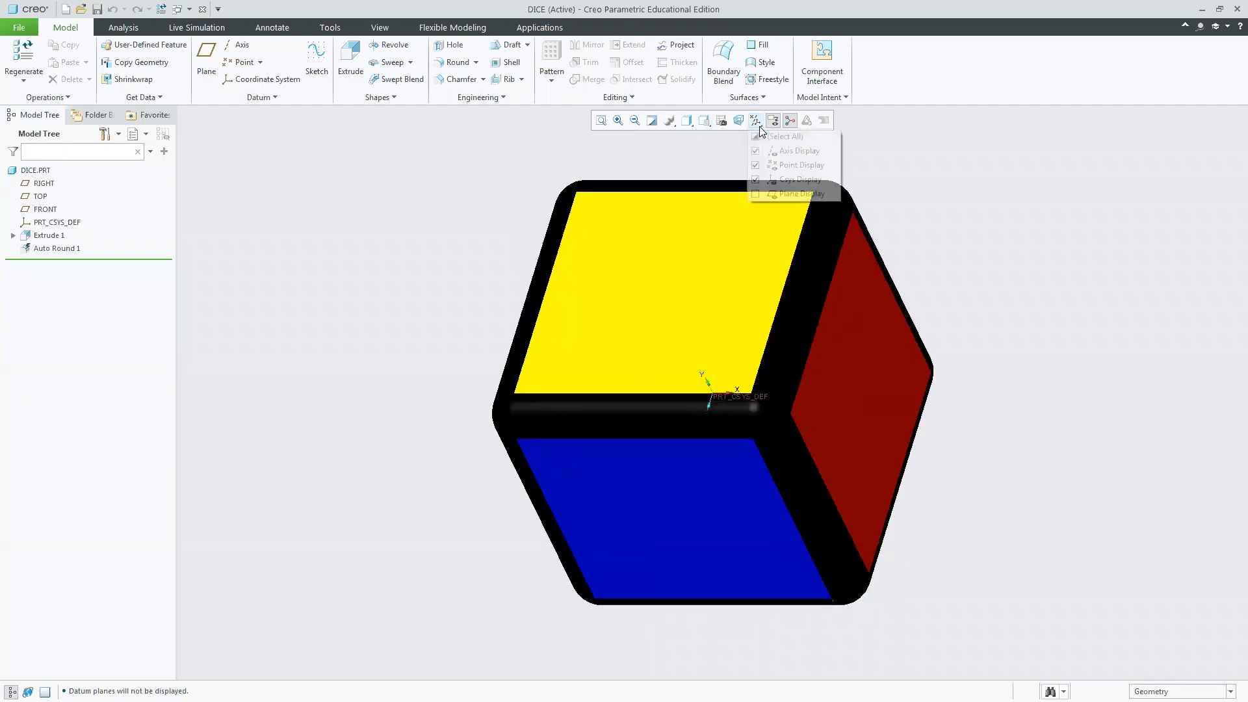
click(802, 194)
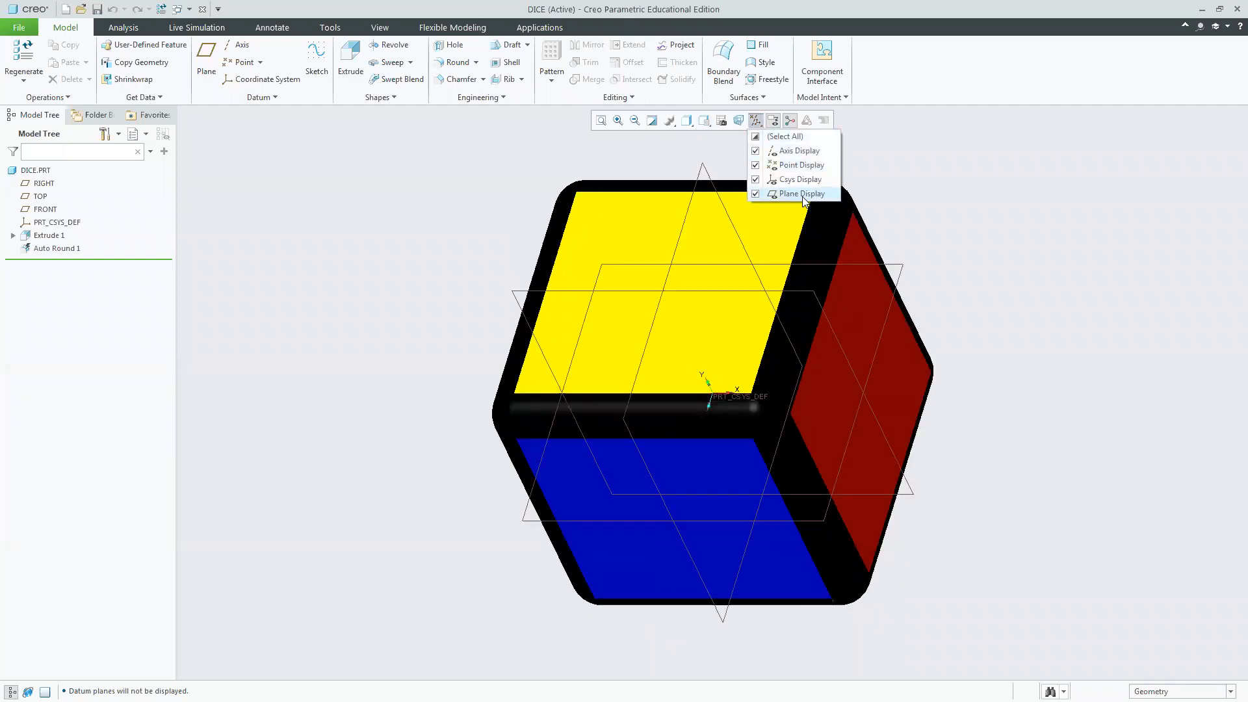
click(1097, 461)
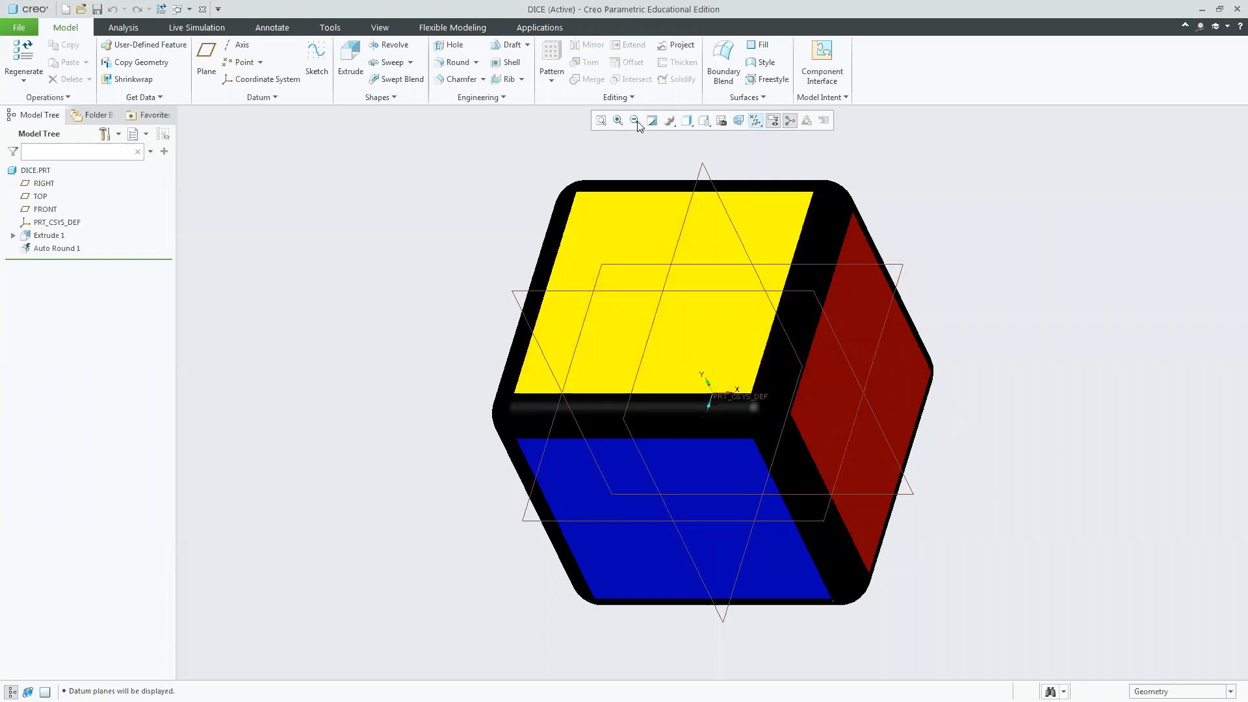
click(711, 122)
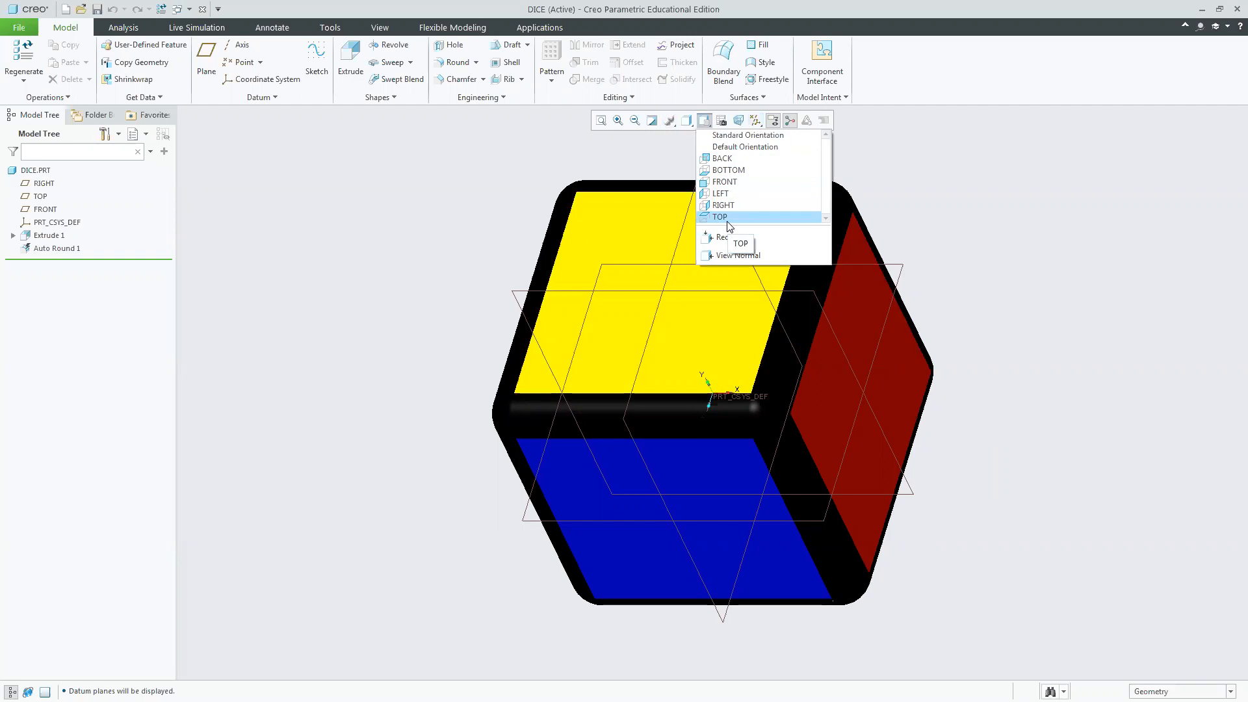
click(755, 121)
click(798, 193)
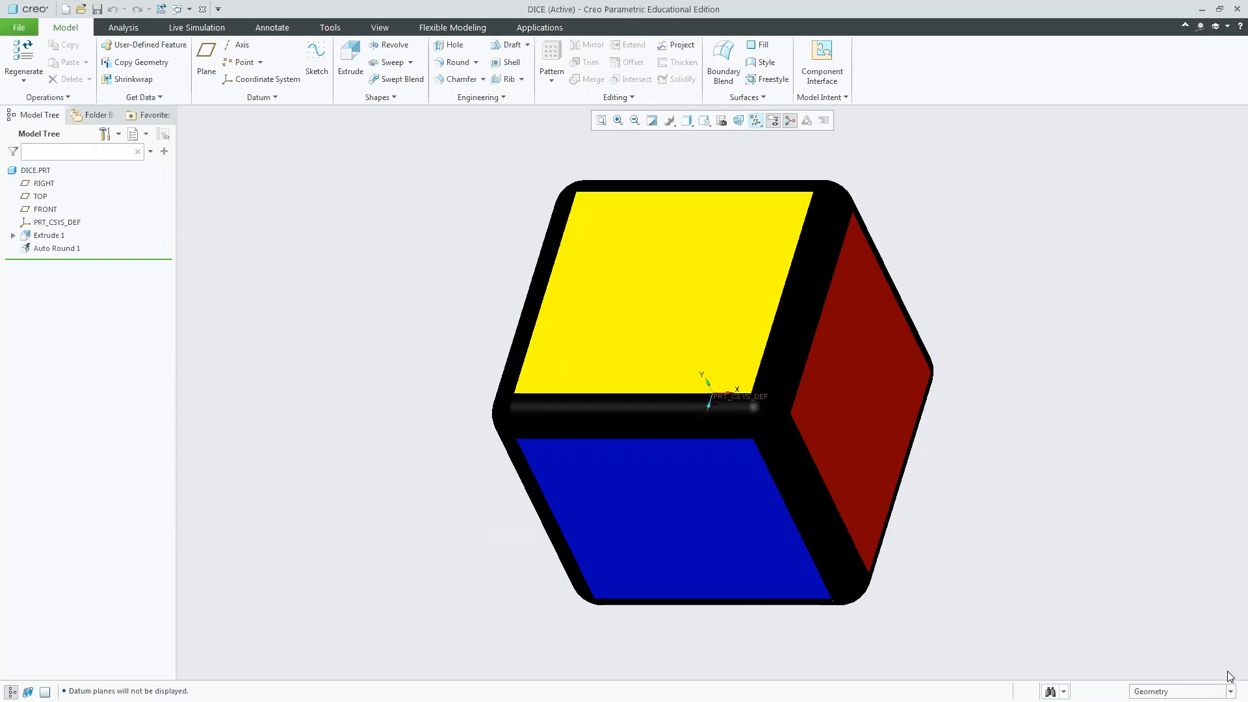
Rotate the dice slightly, zoom in on its yellow face, and refit the whole model.
mouse_move(1240, 672)
middle_down()
mouse_move(1201, 585)
mouse_move(1159, 321)
mouse_move(1176, 505)
mouse_move(1242, 671)
mouse_move(1242, 423)
mouse_move(1181, 398)
mouse_move(1177, 322)
mouse_move(1242, 630)
middle_up()
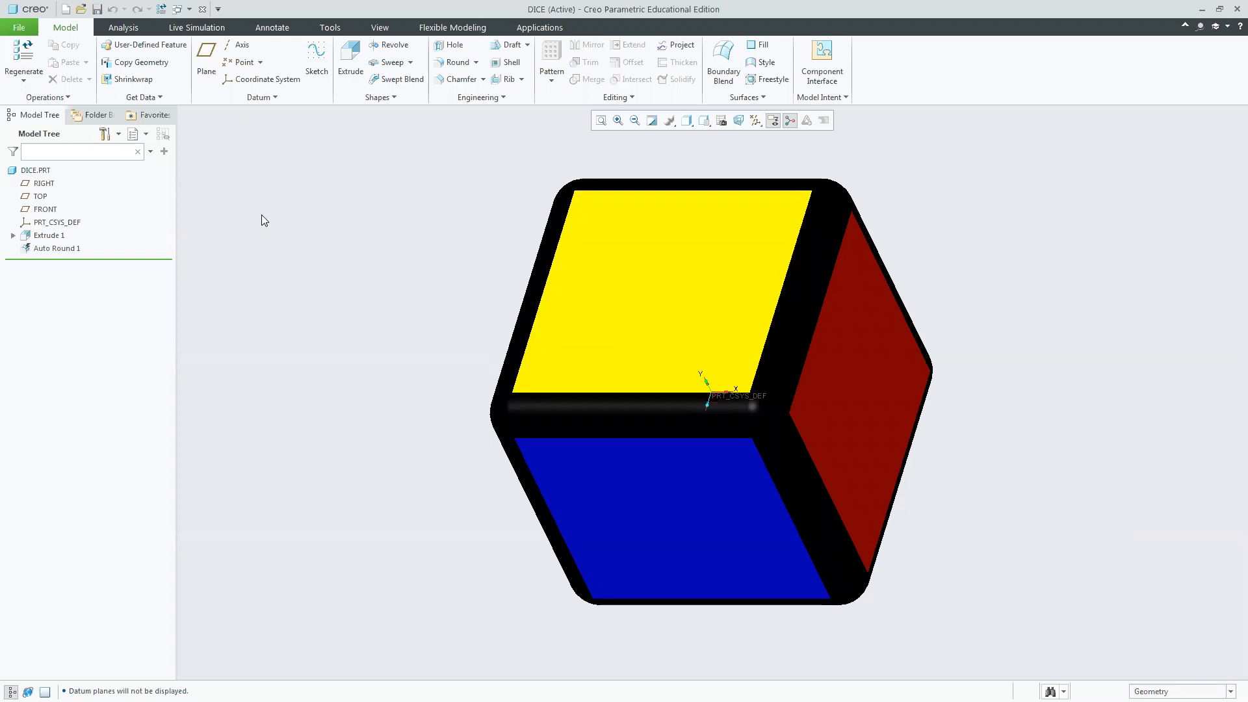
ctrl+middle_drag(261, 215, 287, 219)
scroll(338, 260, down, 3)
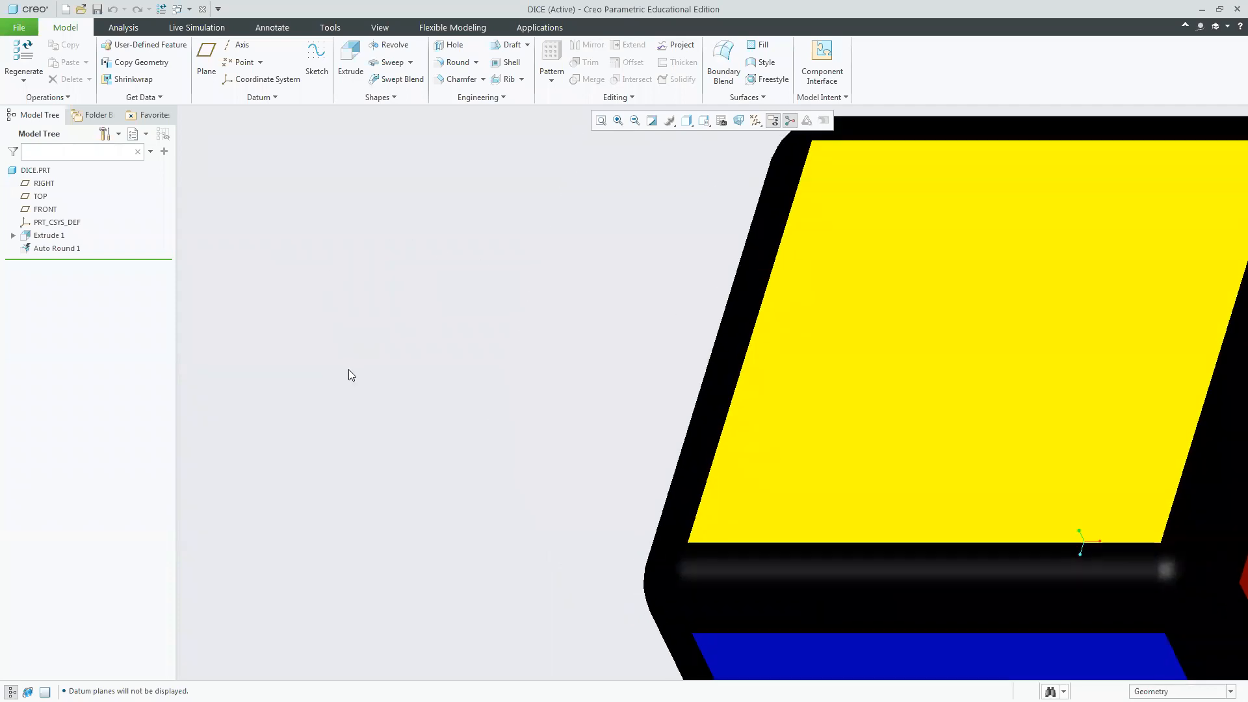
click(600, 121)
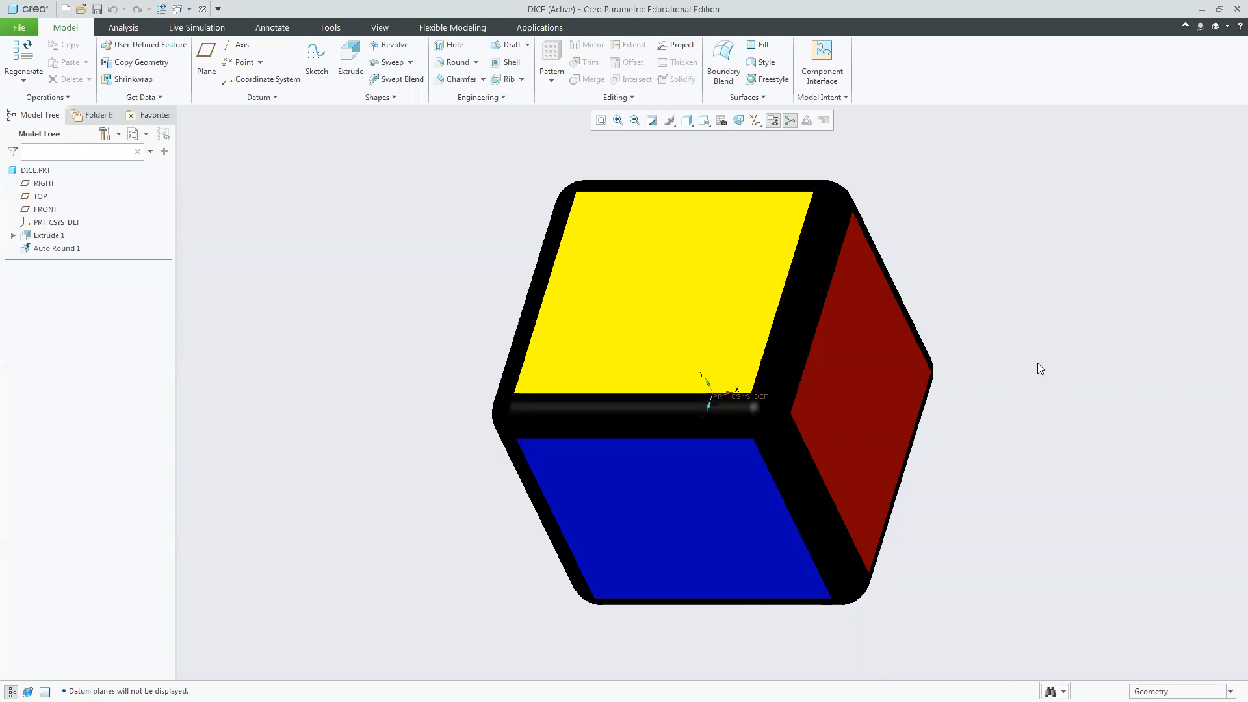
Rotate the dice to inspect its teal face and restore the Standard Orientation.
middle_drag(1037, 364, 726, 189)
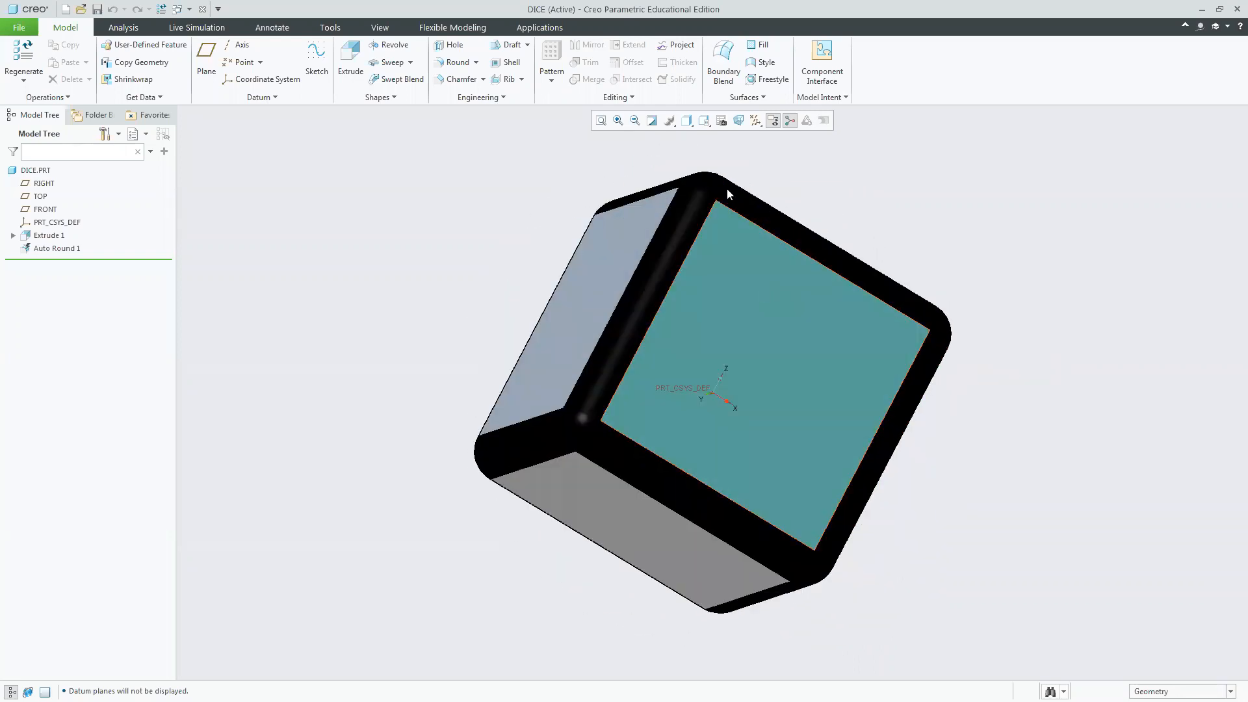
click(704, 121)
click(712, 136)
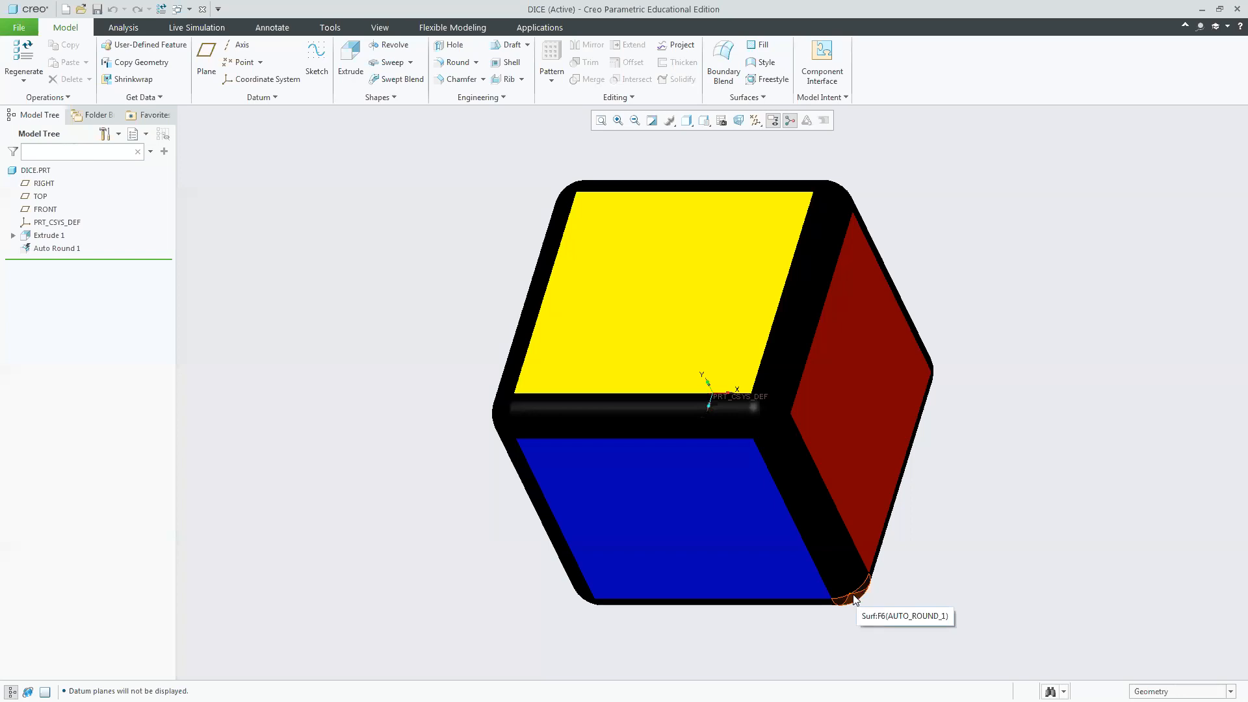
Practise zooming and rotating the dice freely, and bring it back refitted to the Standard Orientation.
ctrl+middle_drag(854, 599, 1095, 579)
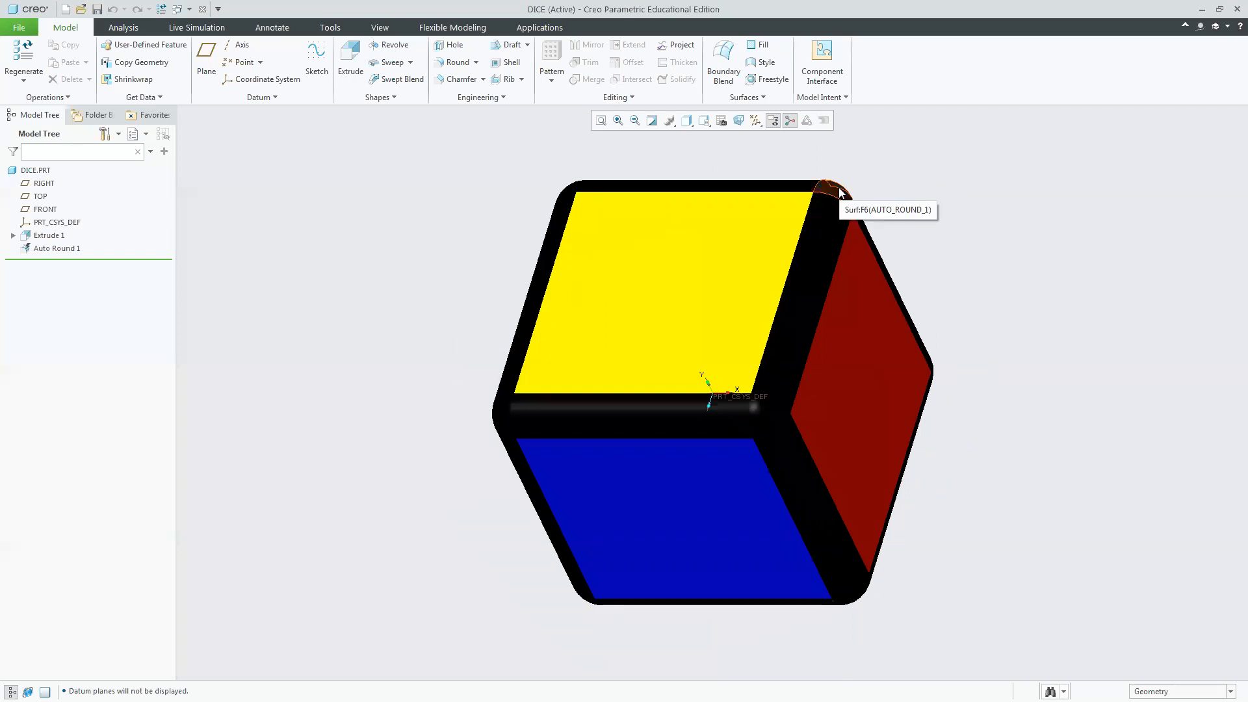
ctrl+middle_drag(839, 188, 845, 215)
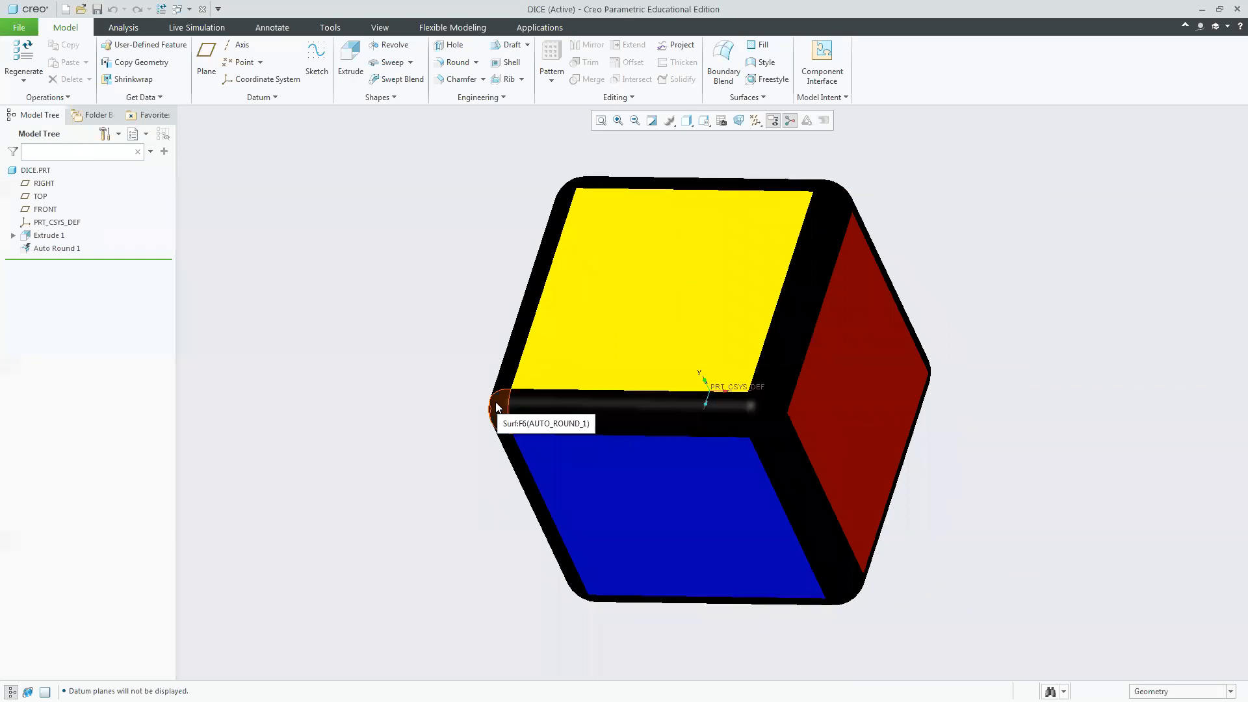
mouse_move(496, 408)
middle_down()
mouse_move(380, 408)
mouse_move(824, 396)
mouse_move(536, 421)
middle_up()
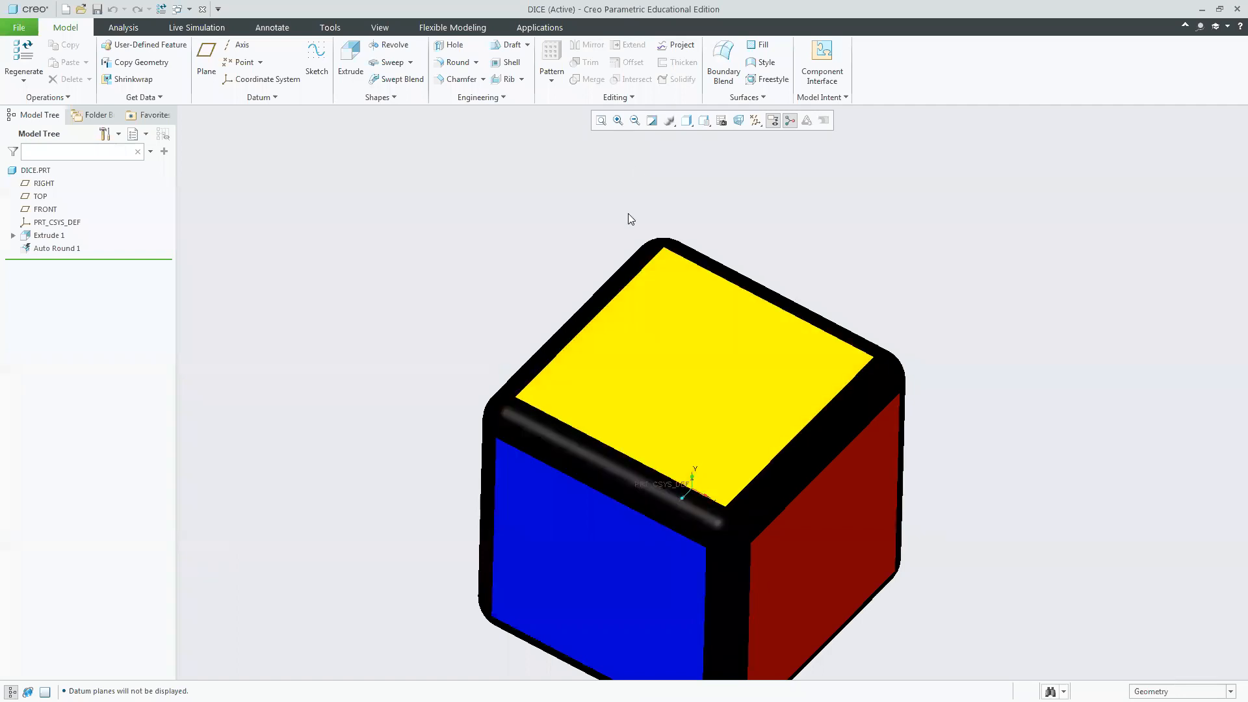
click(602, 122)
click(705, 121)
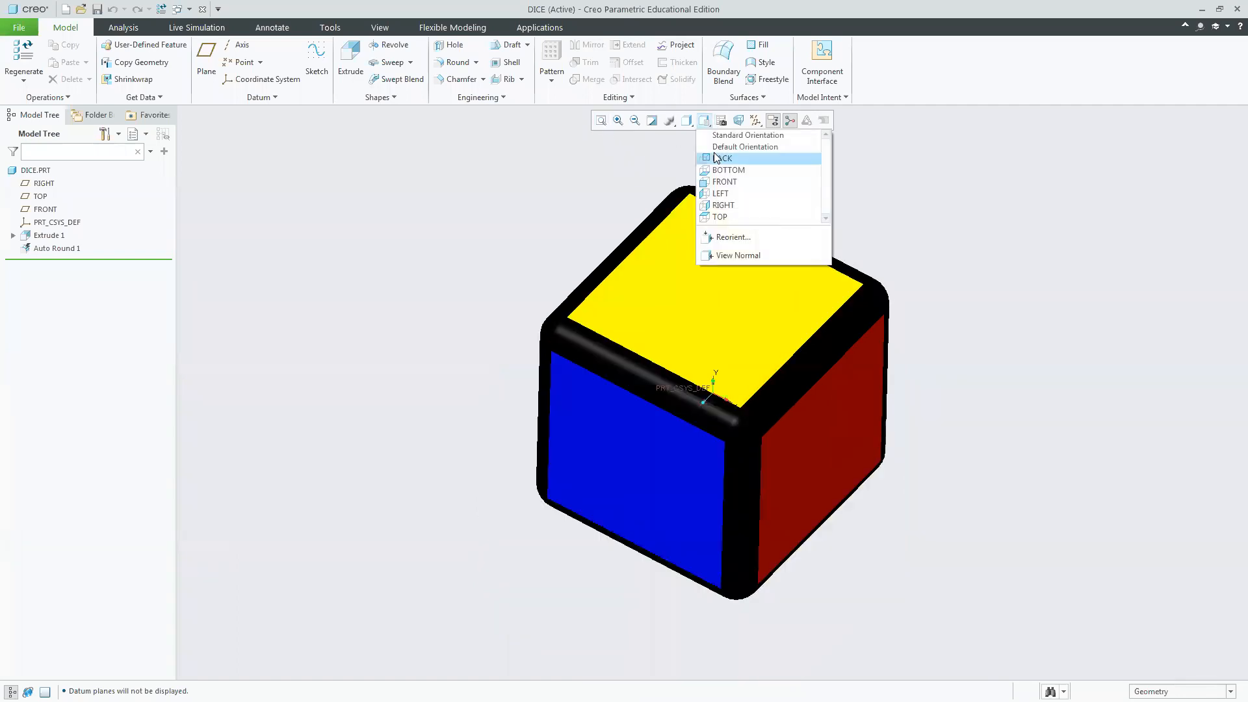
click(715, 136)
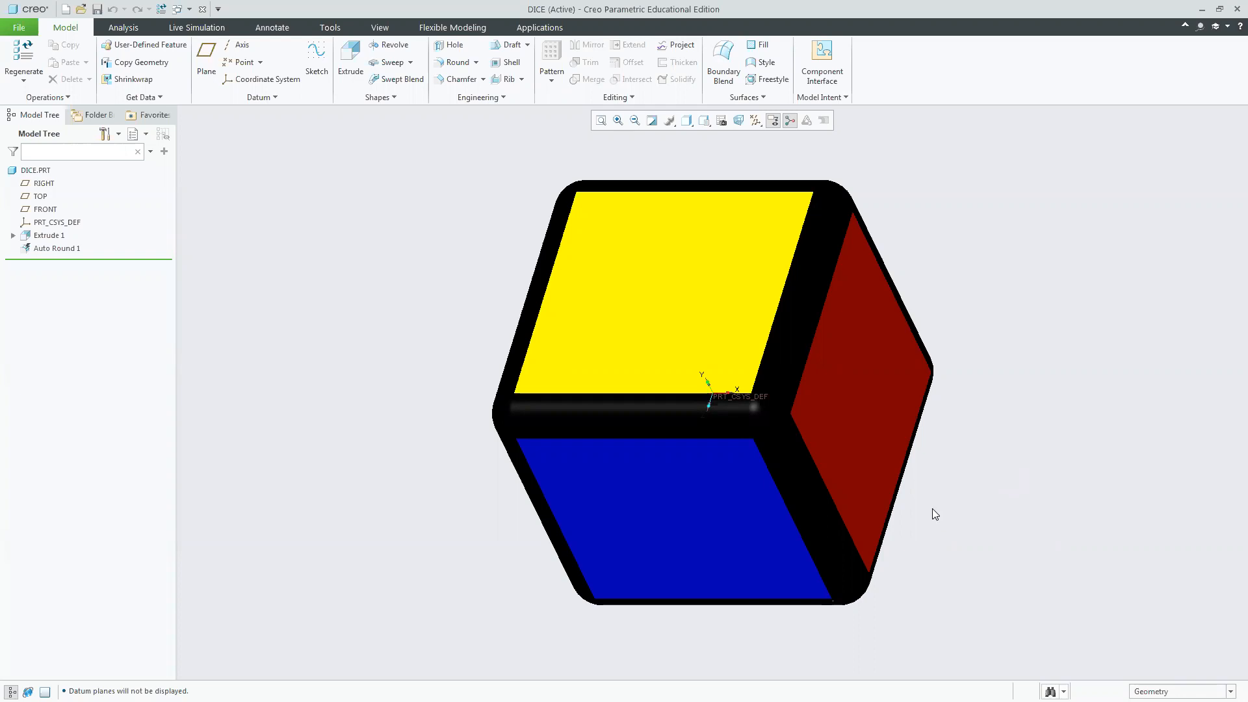
Pan the dice across the graphics area and back, and refit it to the view.
shift+middle_drag(937, 507, 1232, 623)
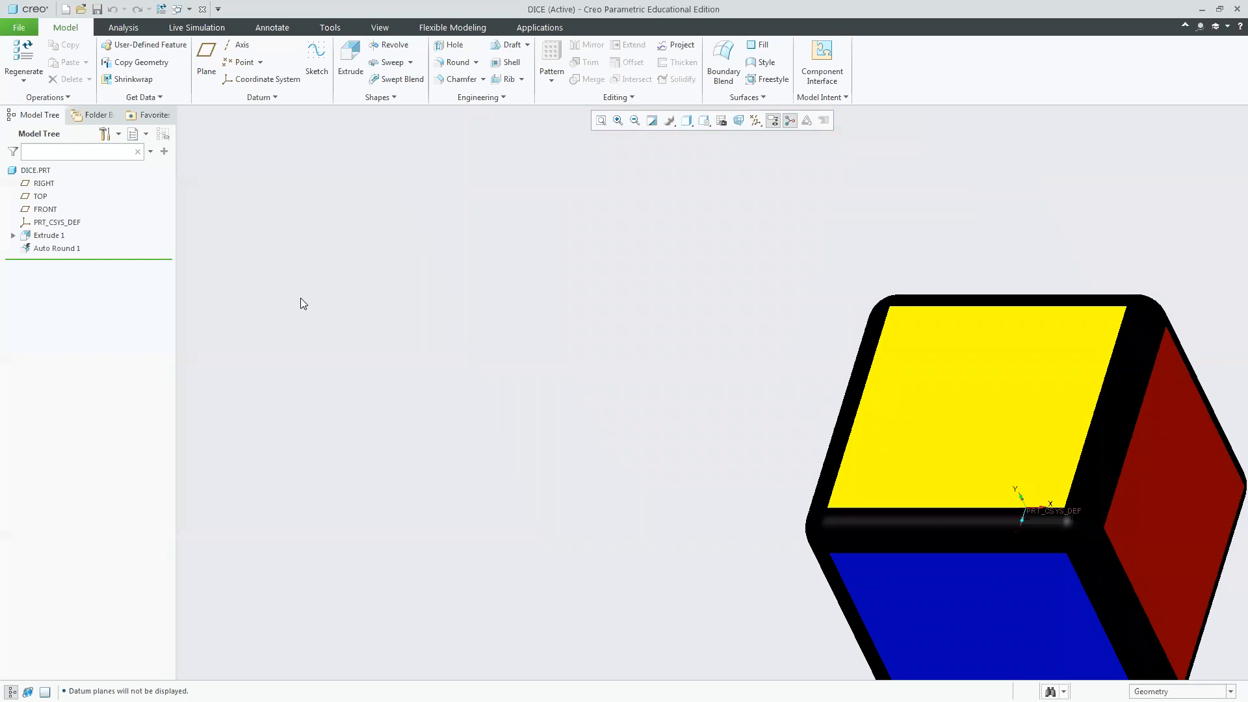
shift+middle_drag(300, 298, 8, 284)
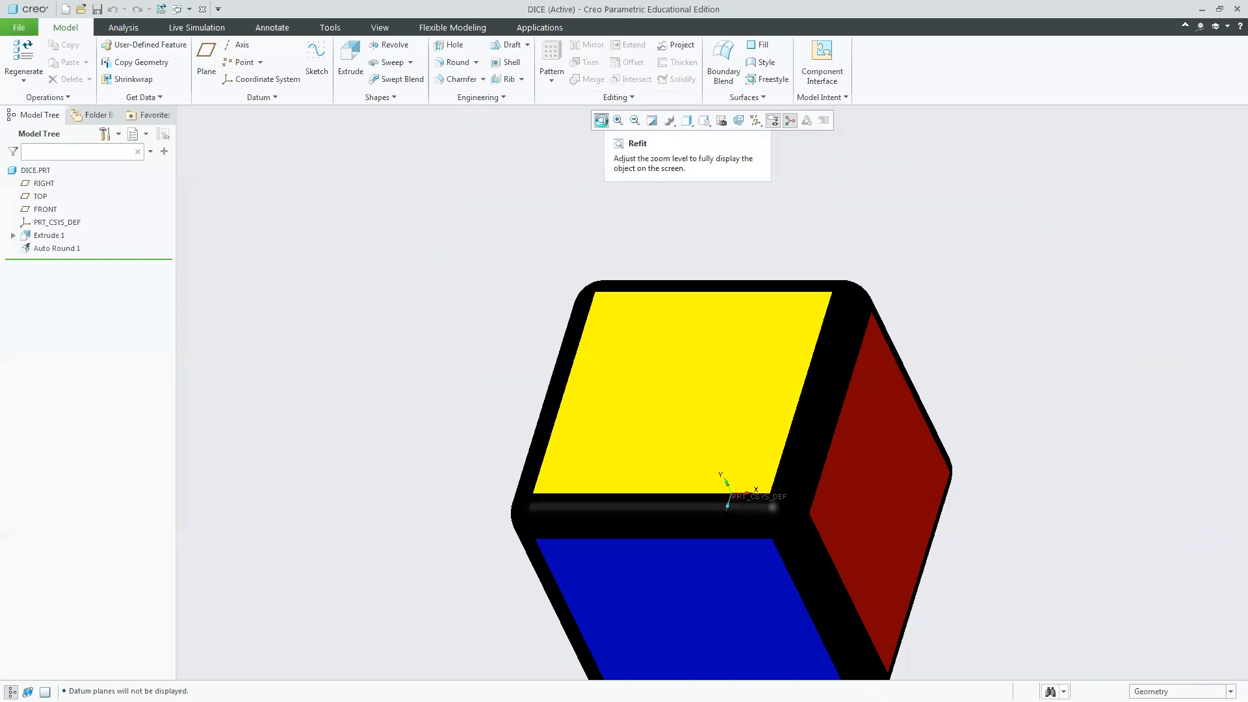
click(600, 120)
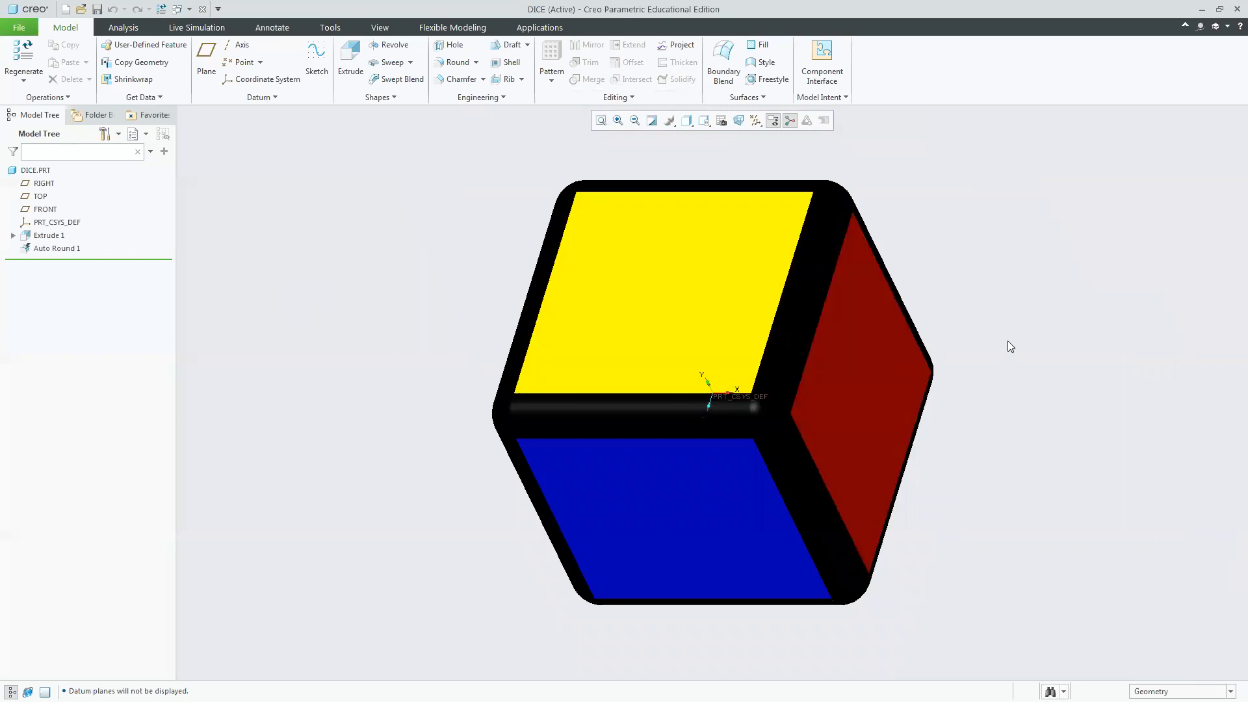
Zoom in closely on the dice's red face, zoom back out, and refit the whole model.
scroll(1012, 323, down, 9)
scroll(1009, 323, up, 5)
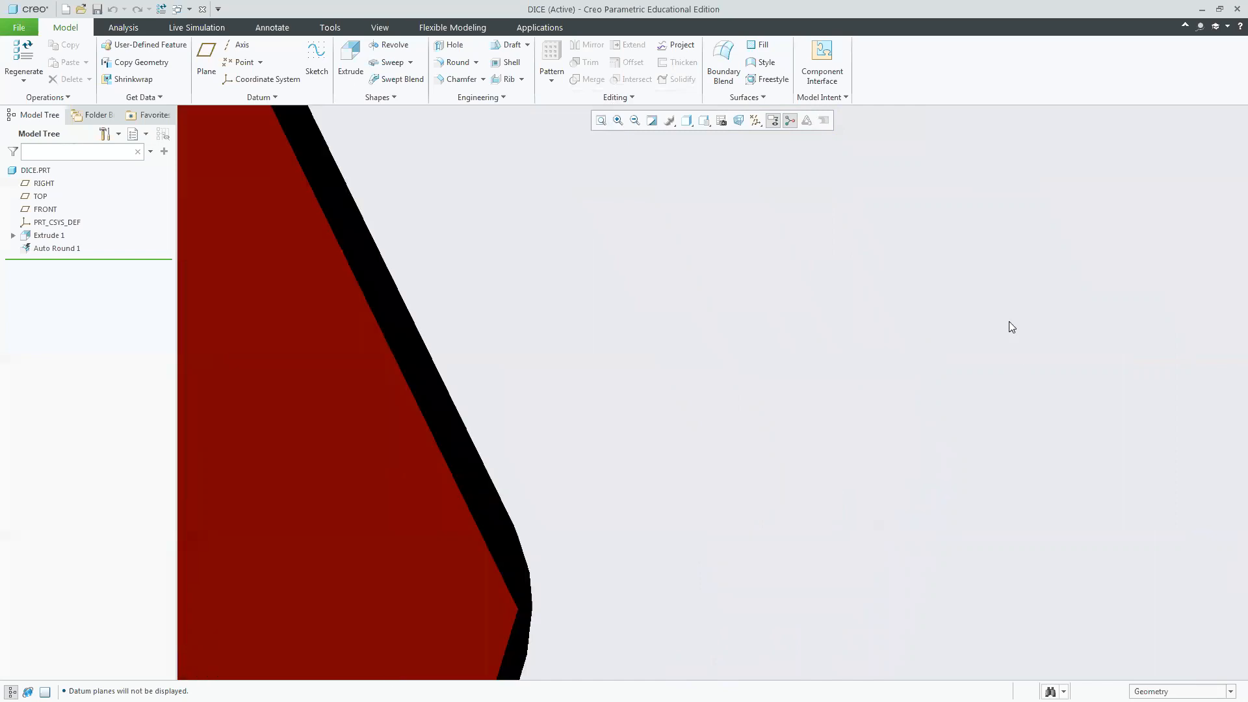
scroll(1001, 361, up, 7)
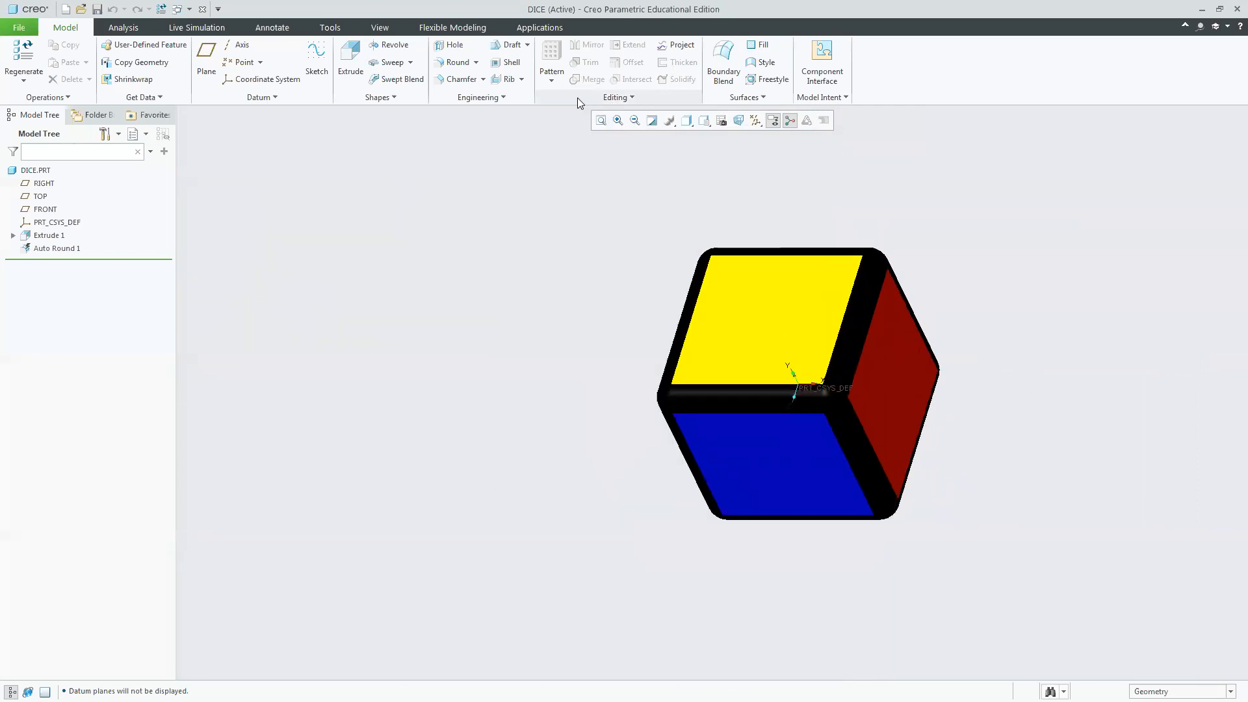
click(601, 121)
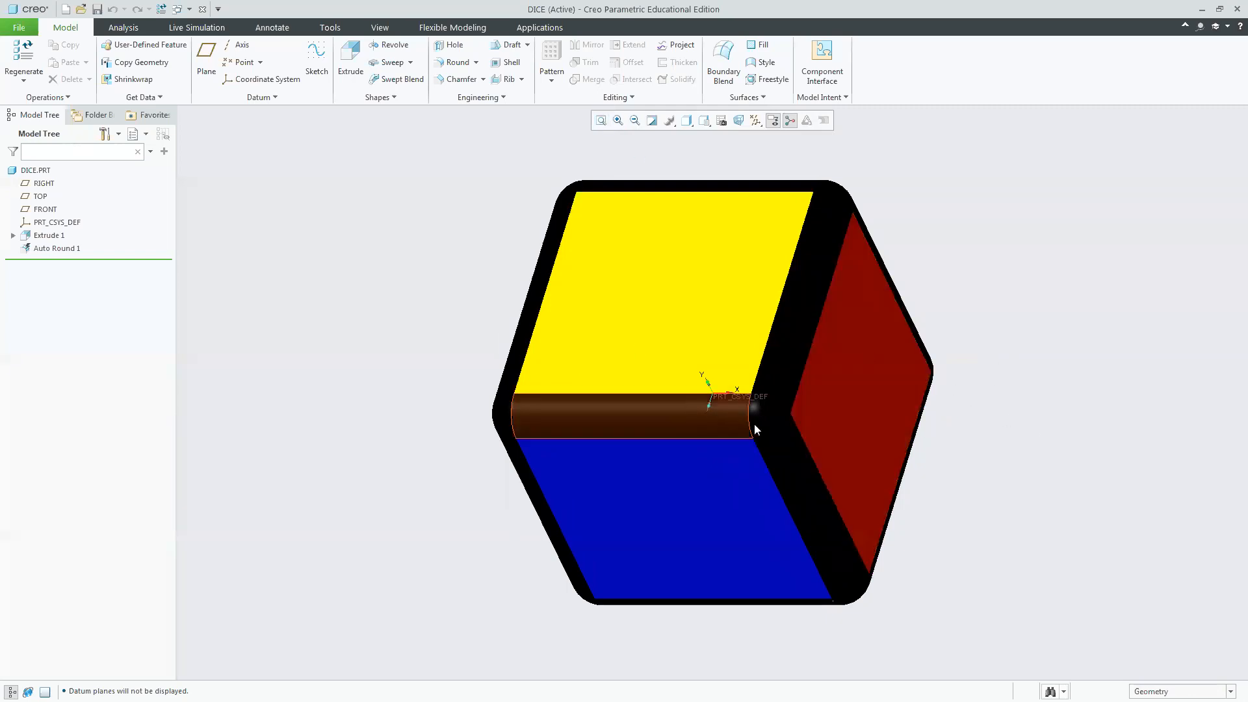
Rotate the dice so its blue face is on top and restore the Default Orientation.
middle_drag(1035, 398, 748, 478)
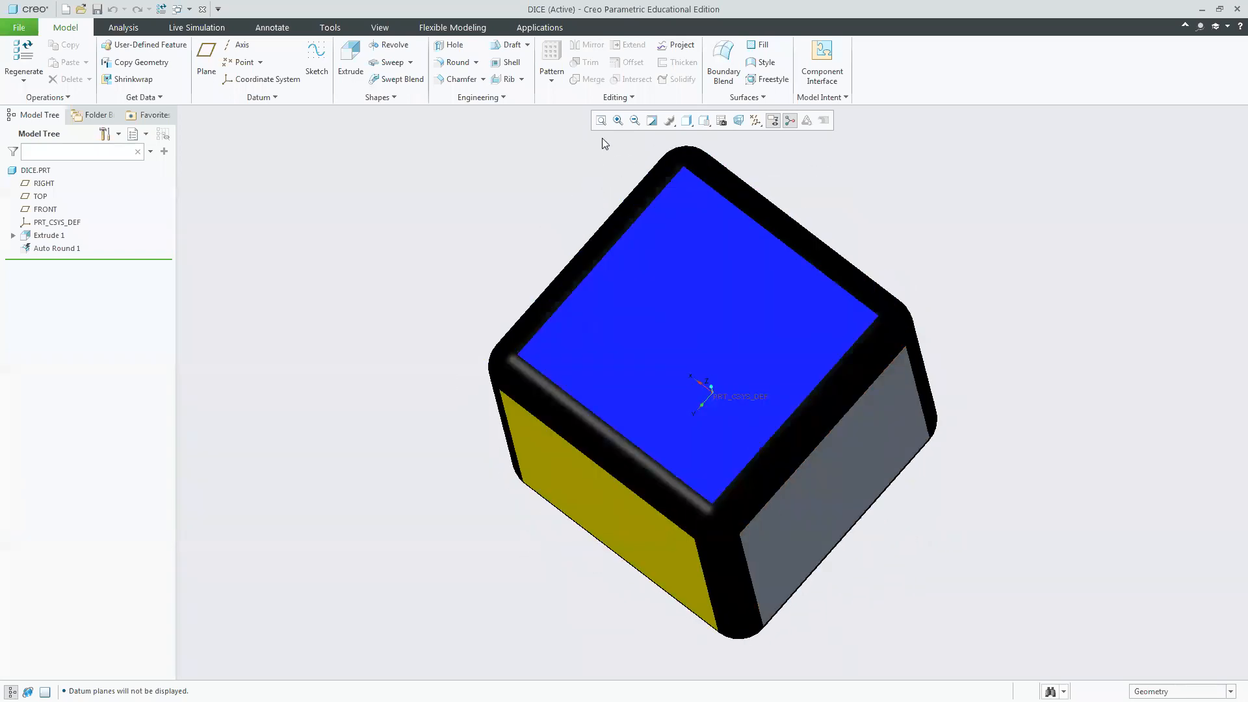
click(704, 122)
click(747, 149)
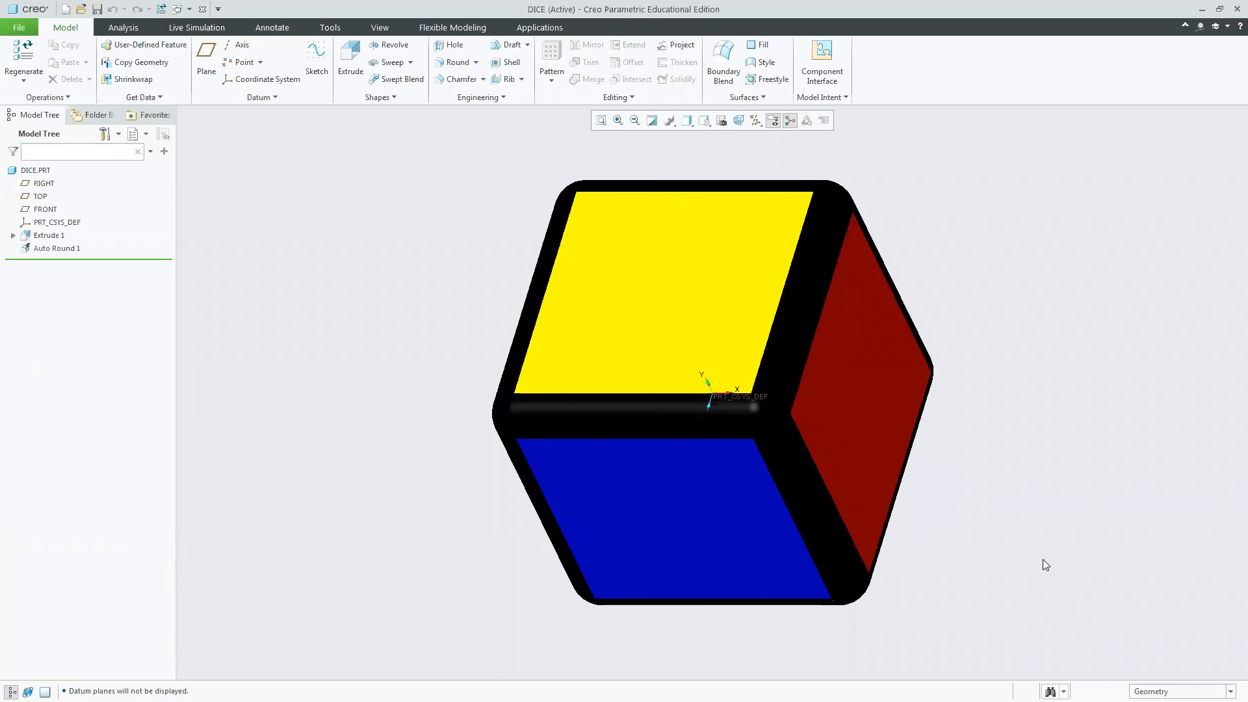
Zoom and refit the dice, and rotate and pan it slightly to a new viewing position.
ctrl+middle_drag(1035, 552, 1094, 214)
click(601, 120)
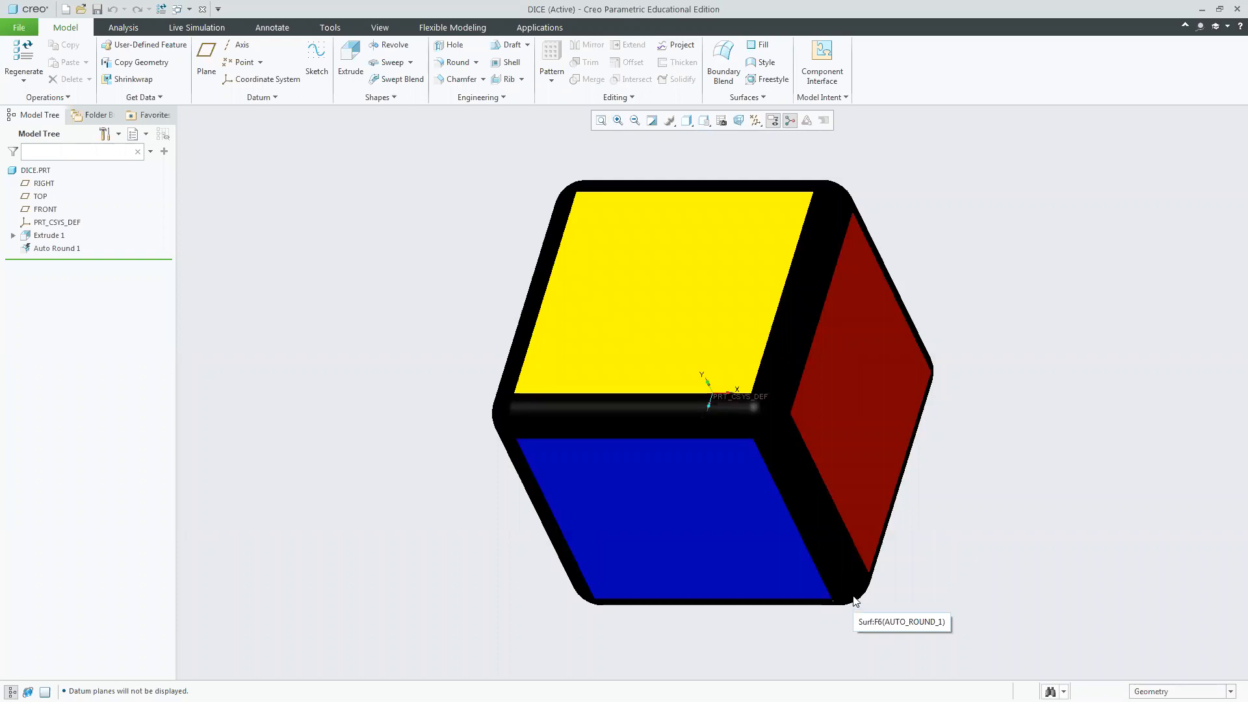
middle_drag(855, 599, 872, 529)
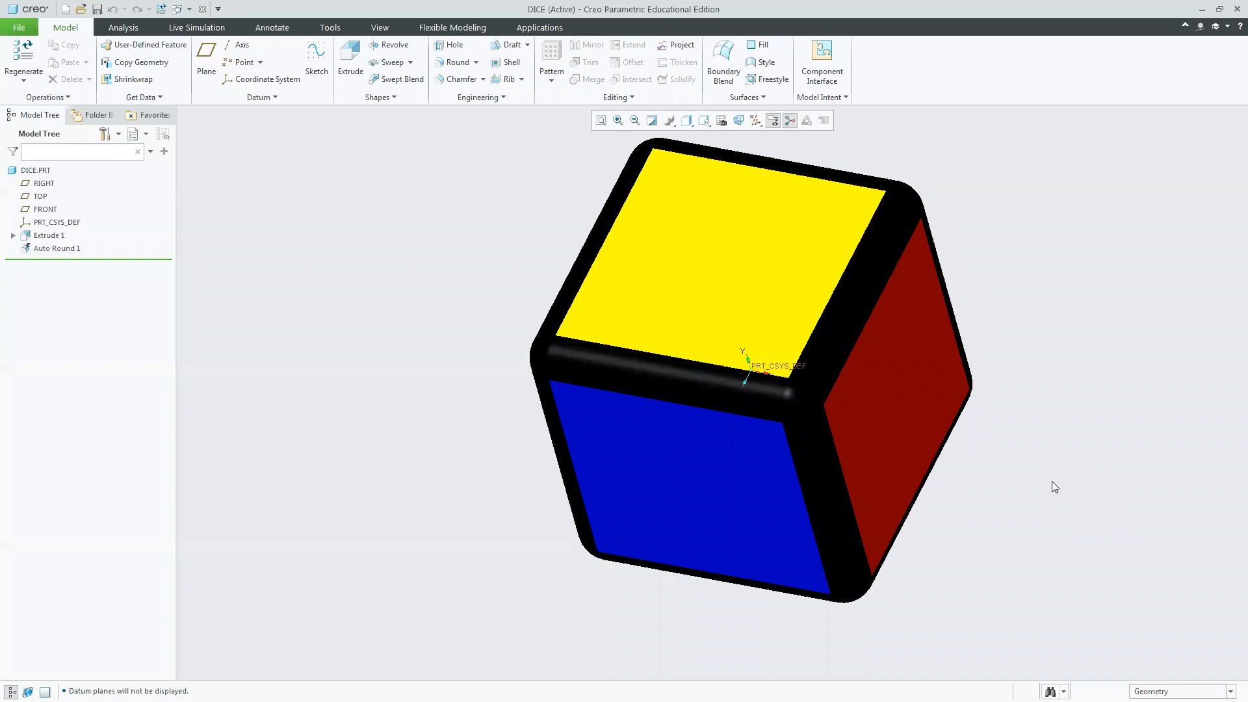
shift+middle_drag(1035, 486, 829, 497)
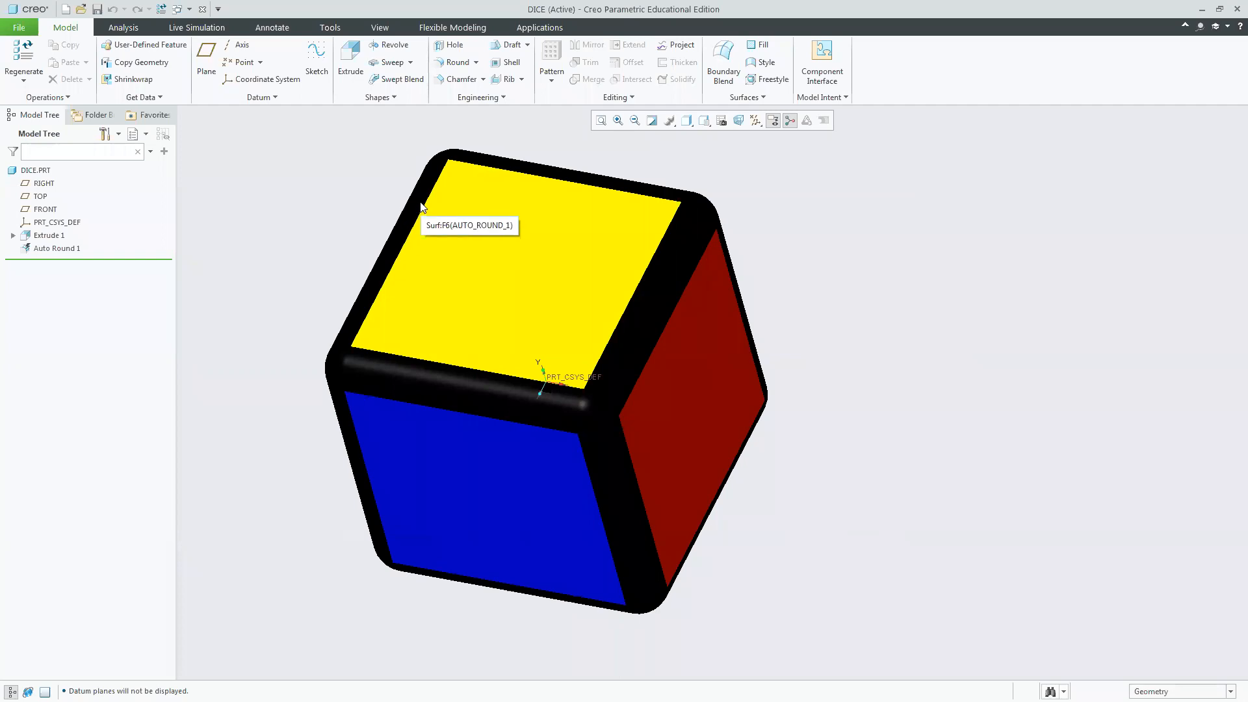
Close the dice window and check the In Session folder for models still held in memory, closing the folder listing after each check.
click(202, 10)
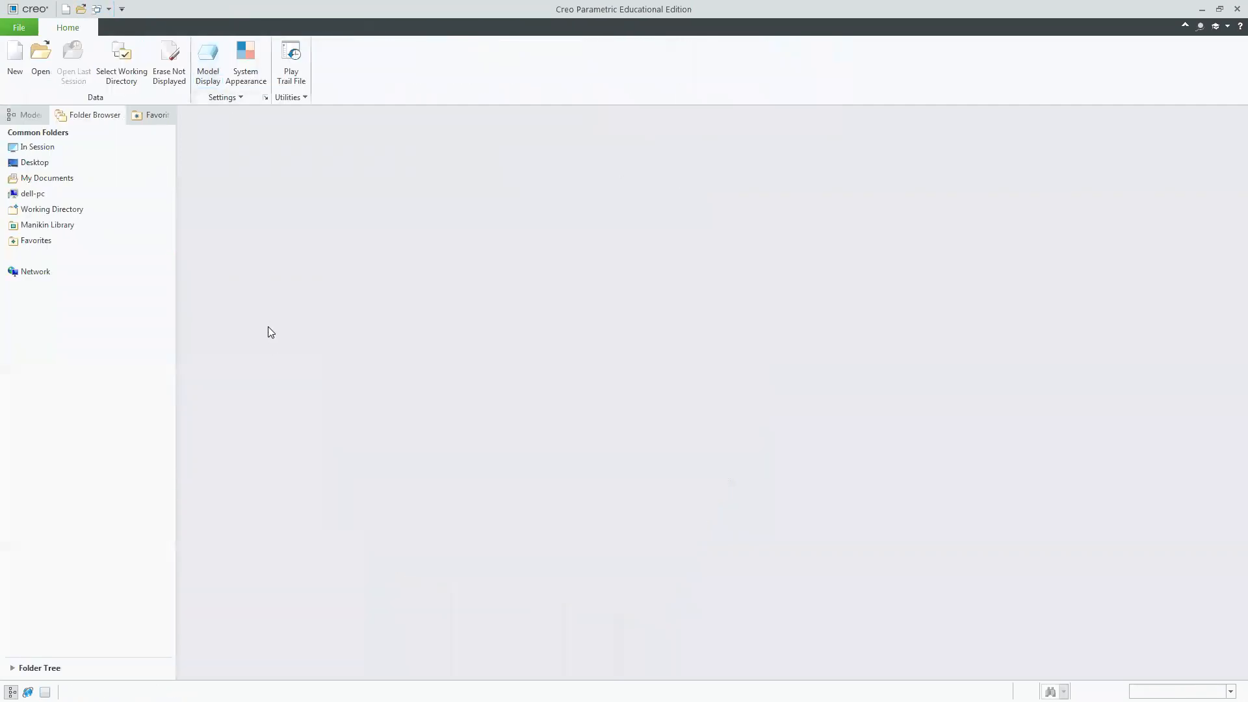
click(91, 148)
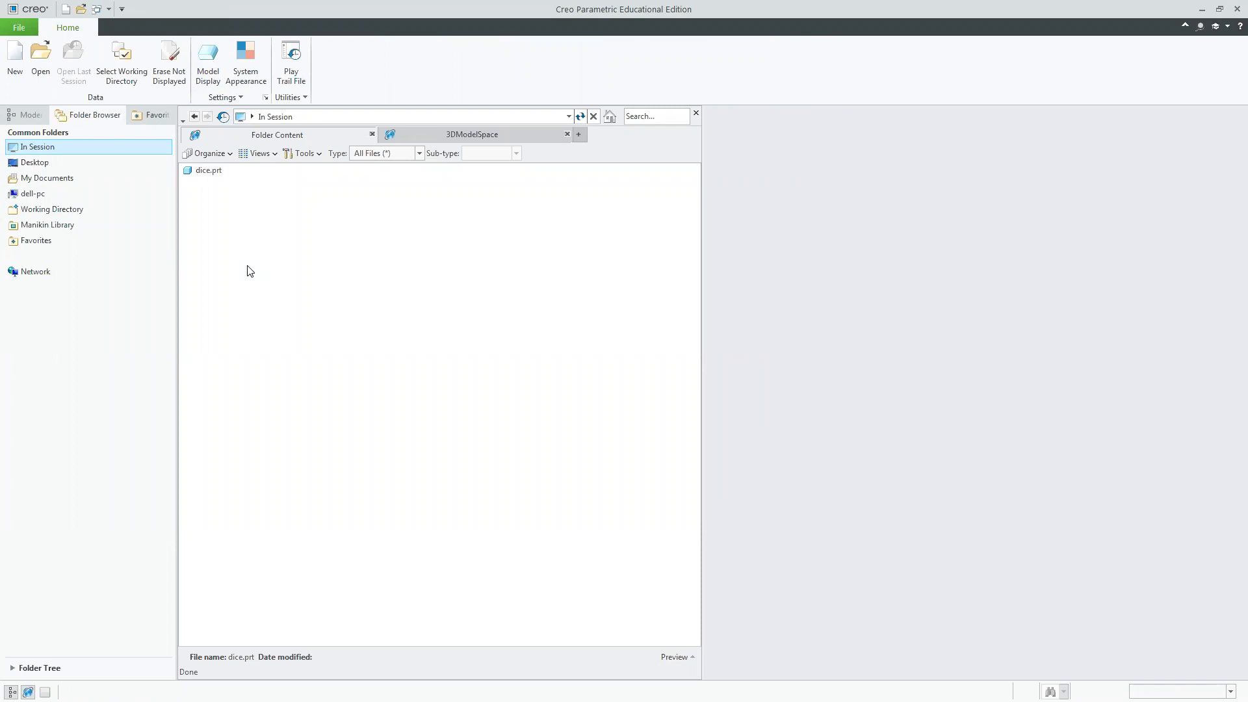
click(697, 113)
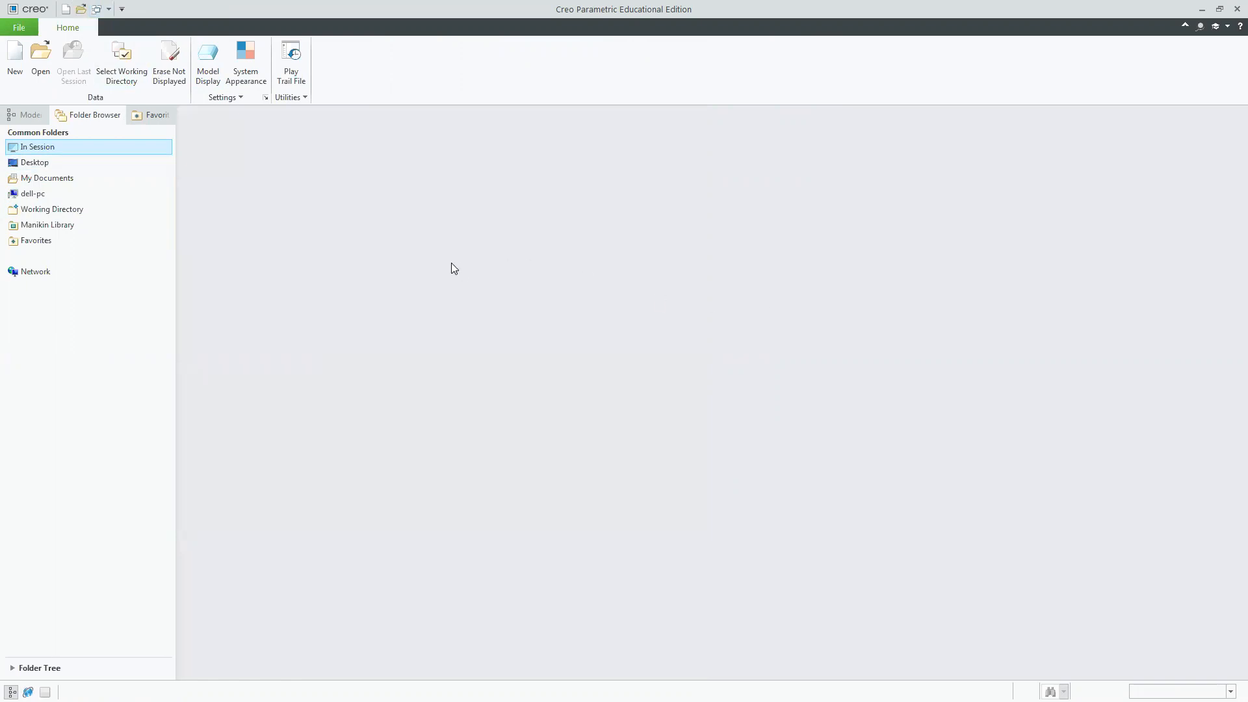
click(82, 149)
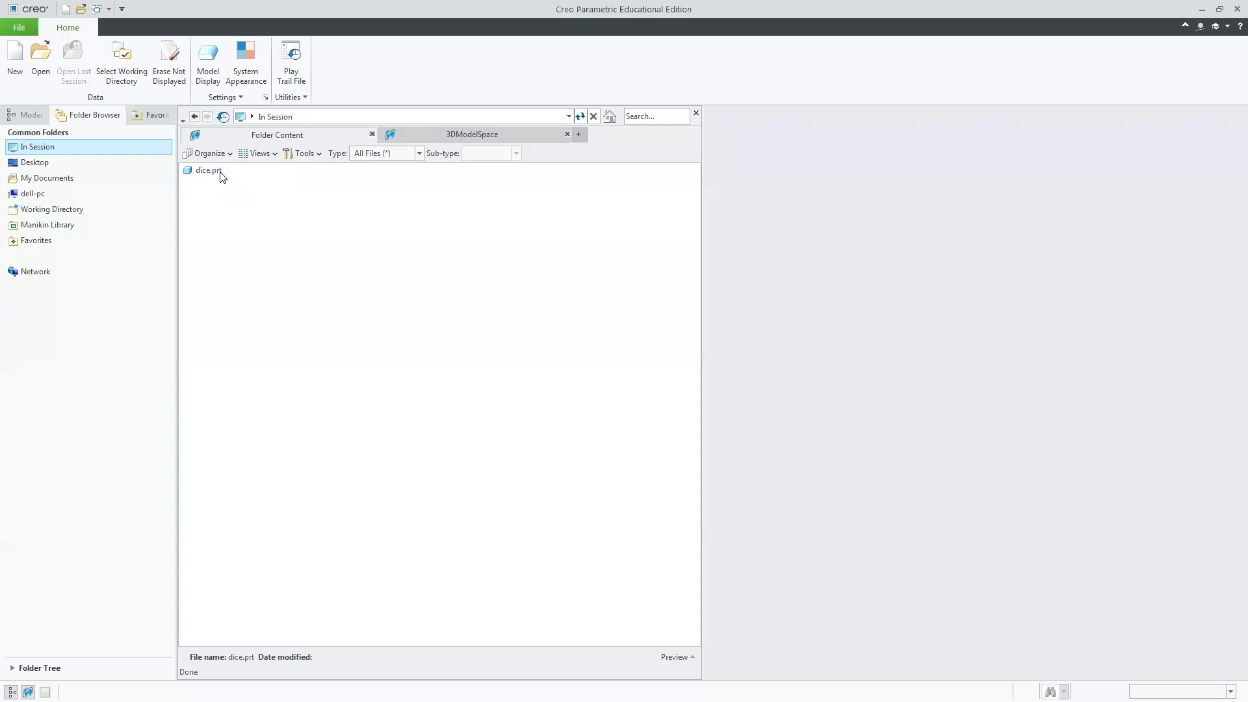
click(695, 115)
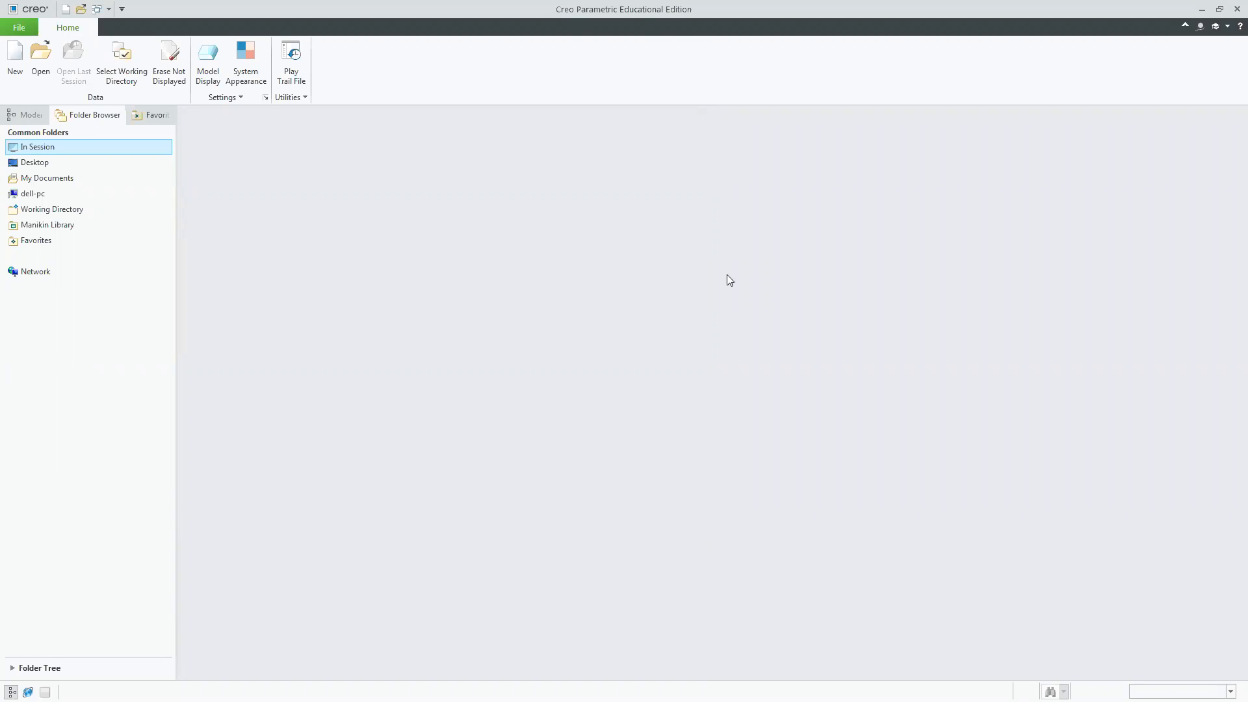
Open the New file dialog and look over the options of the Sketch, Part, Assembly and Manufacturing types.
click(14, 73)
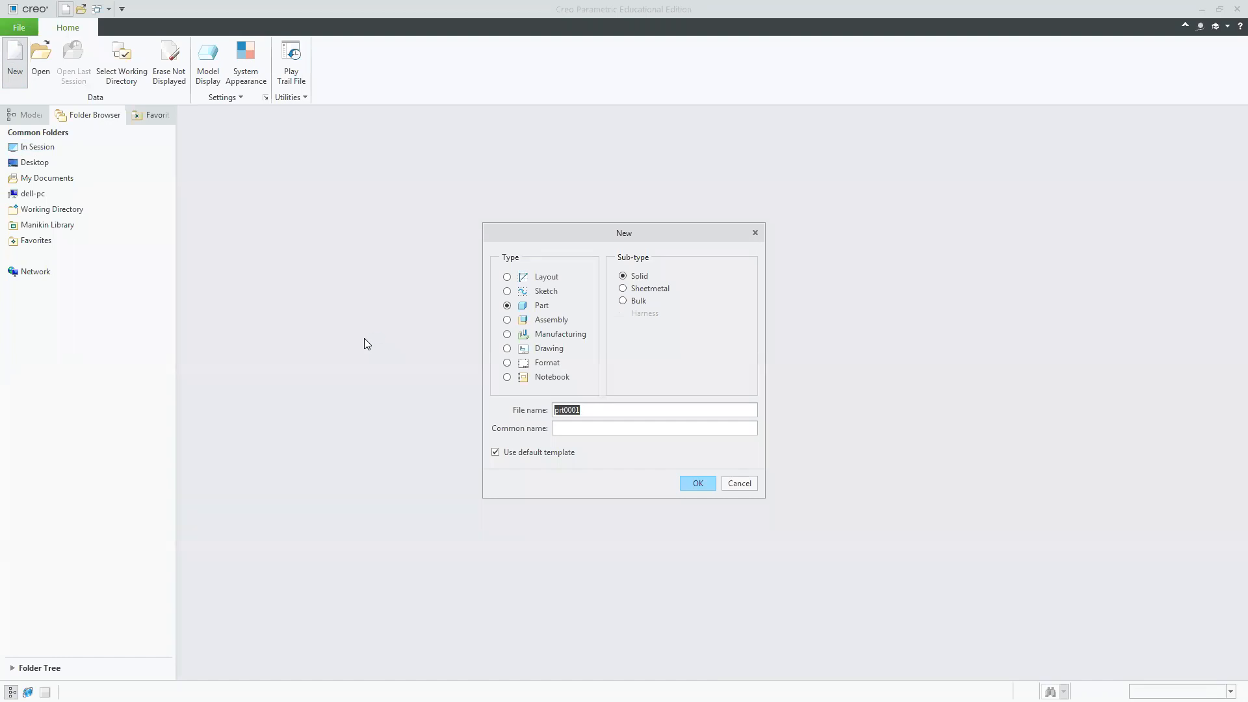
click(545, 292)
click(540, 307)
click(555, 318)
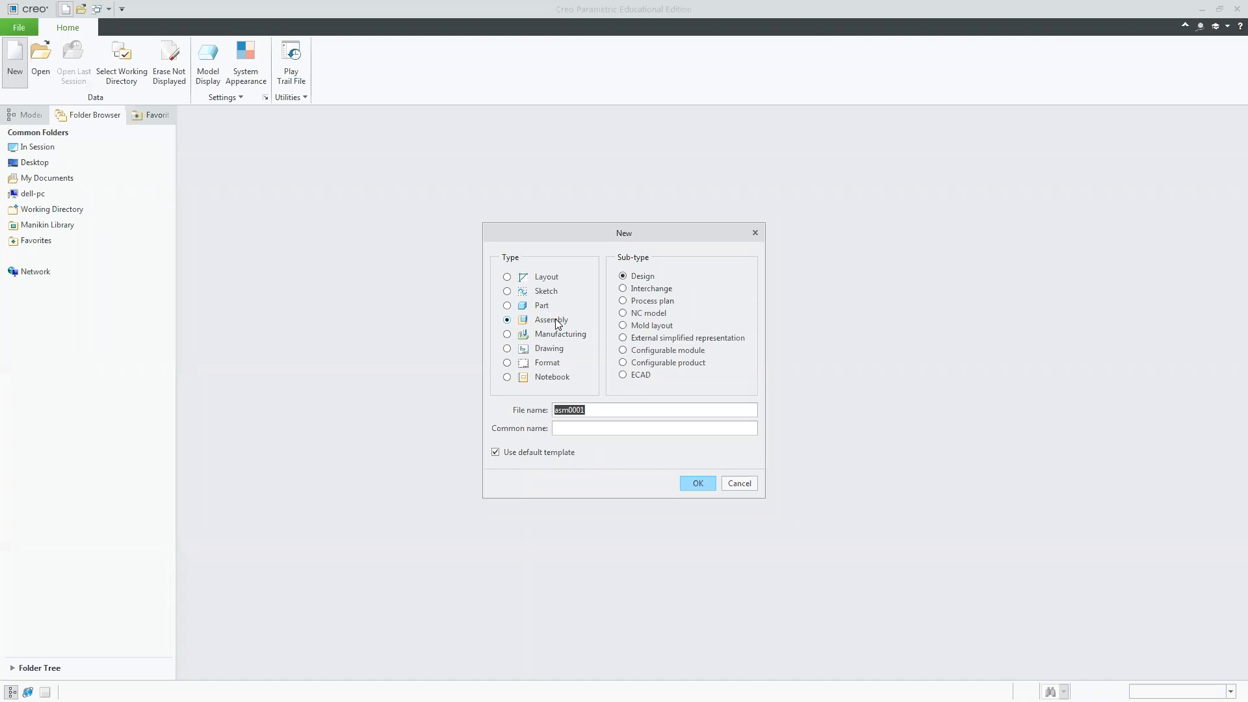
click(566, 333)
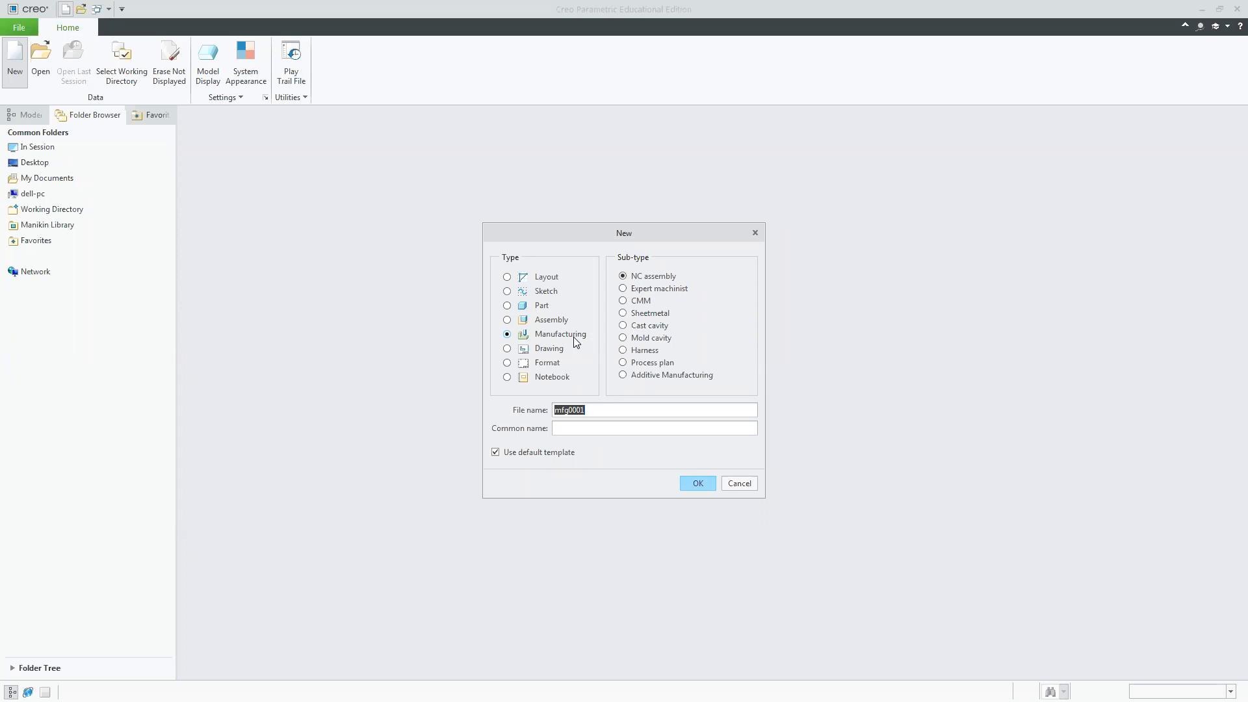
Compare the sub-types and default file names offered for Part, Assembly, Sketch and Drawing files.
click(543, 305)
click(549, 319)
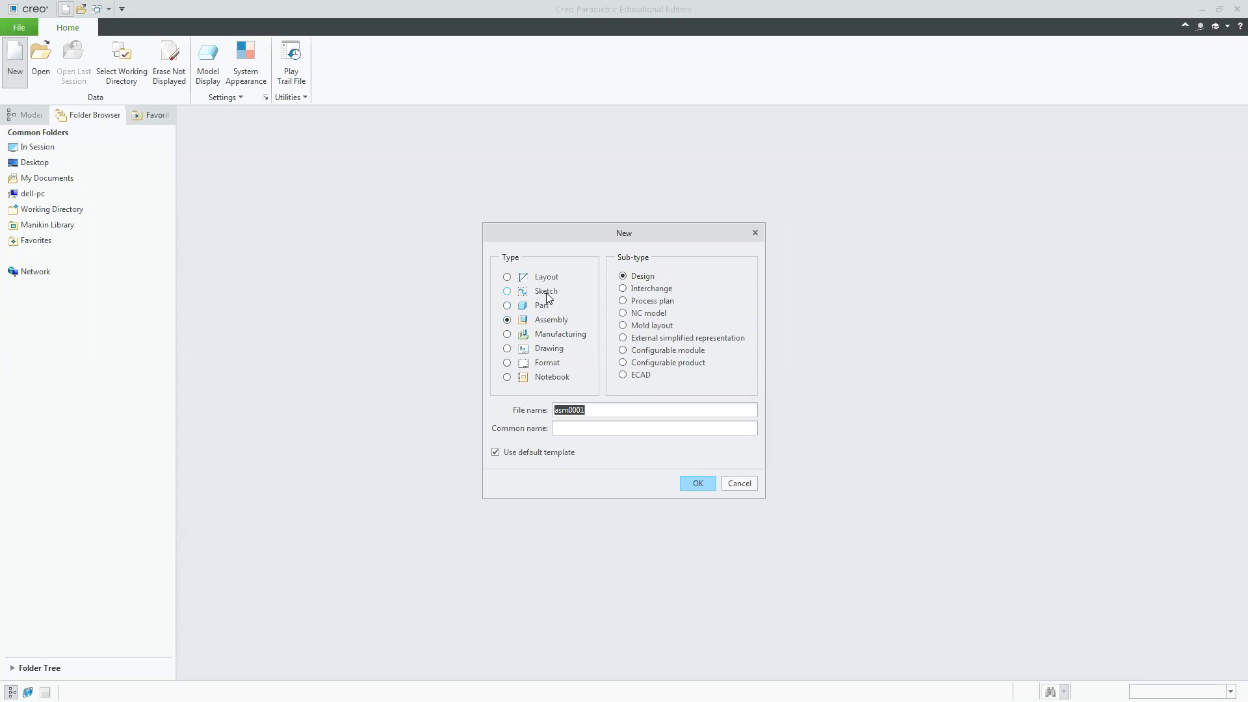
click(546, 291)
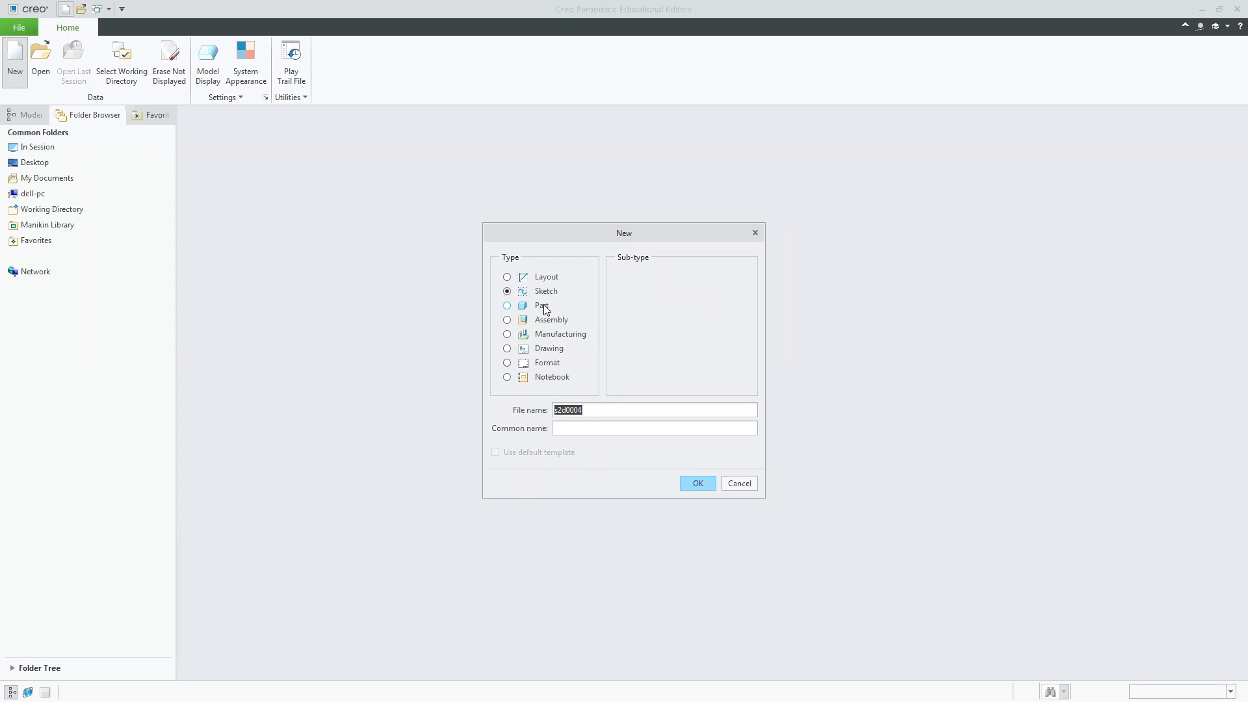
click(544, 306)
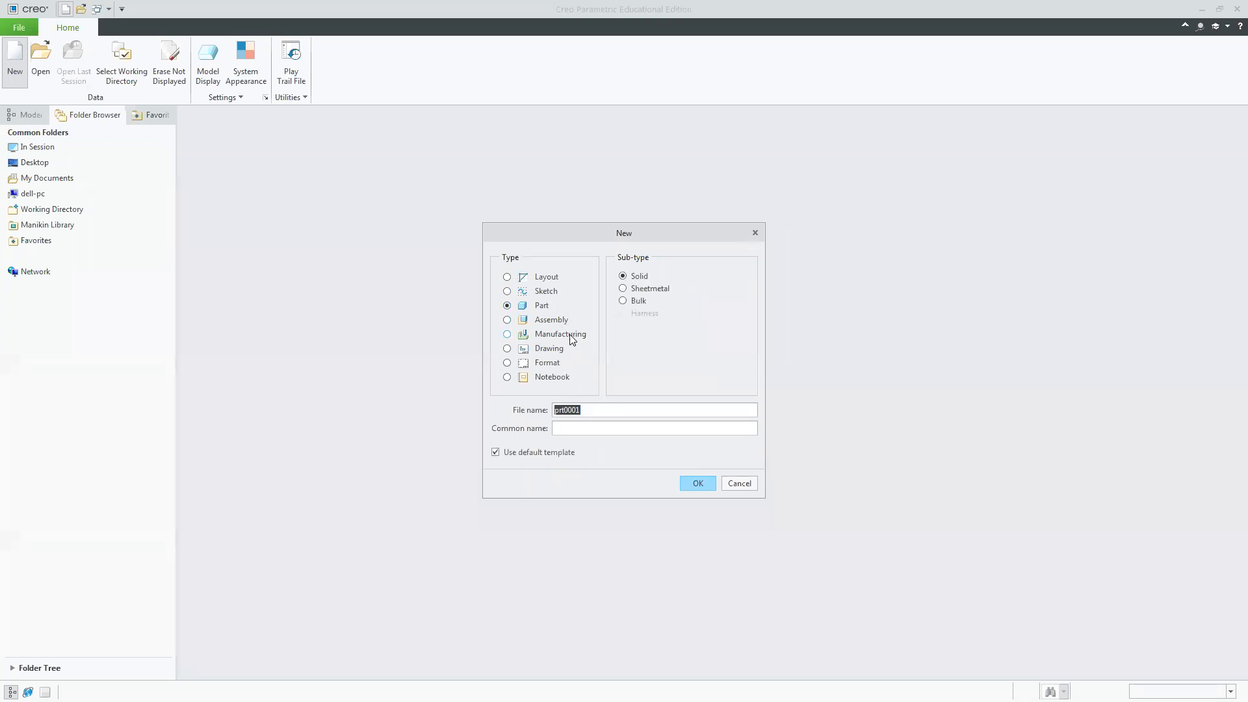
click(557, 322)
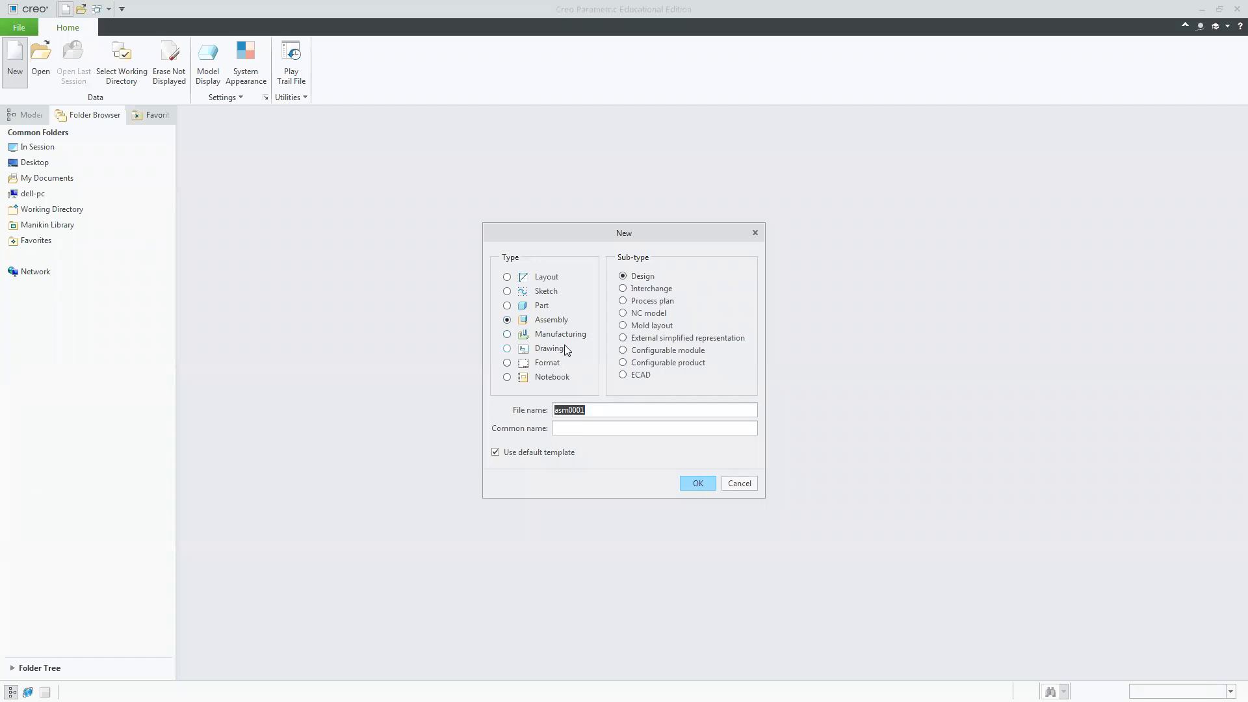
click(547, 352)
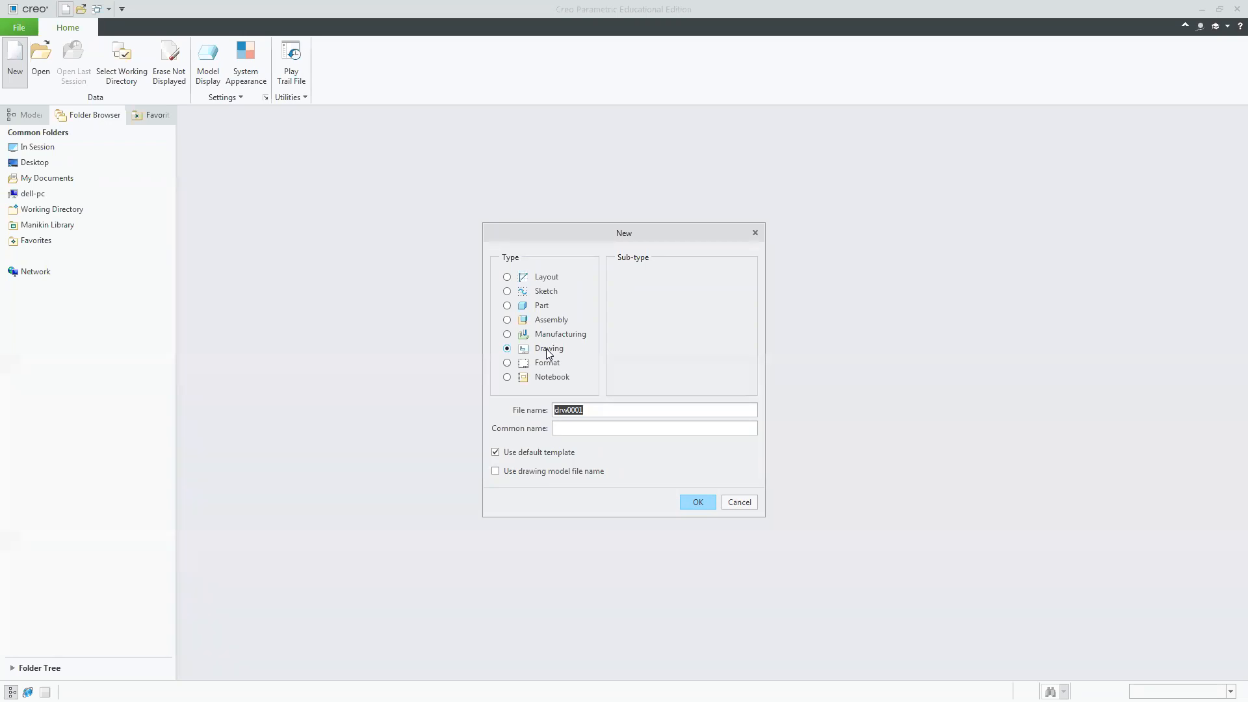
Review the Sketch, Part and Assembly file types once more and select the Drawing type.
click(546, 291)
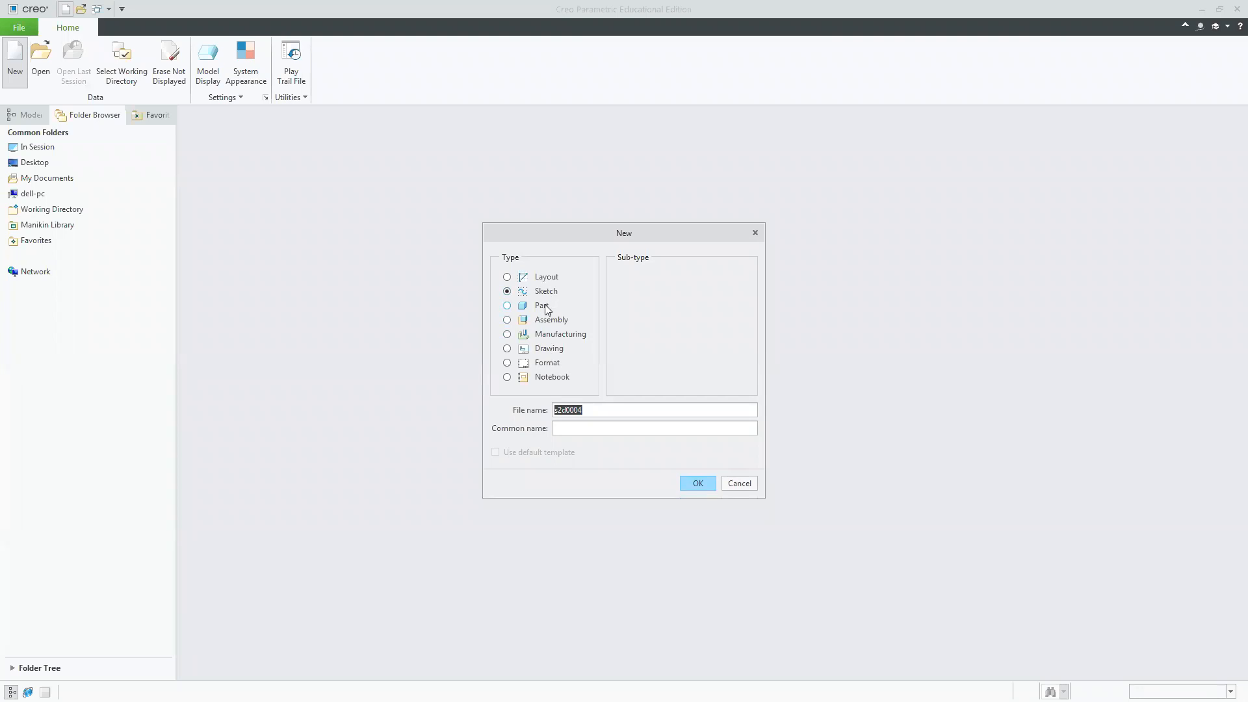
click(541, 306)
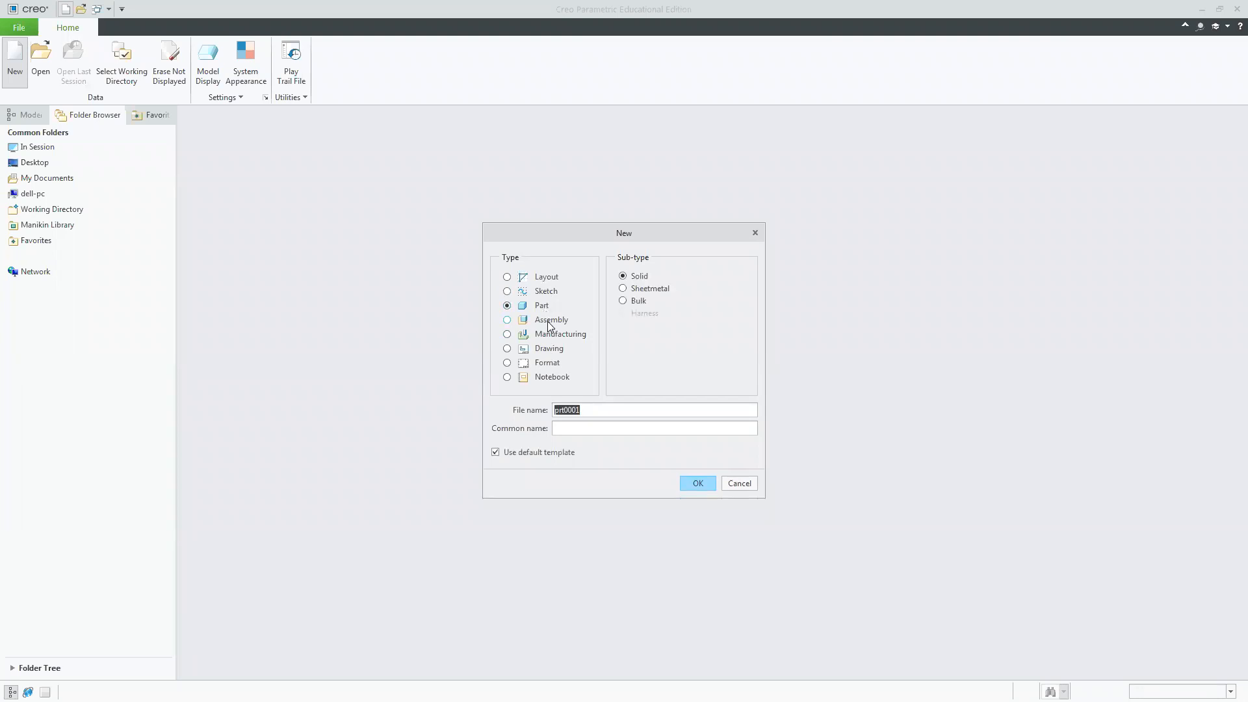
click(549, 320)
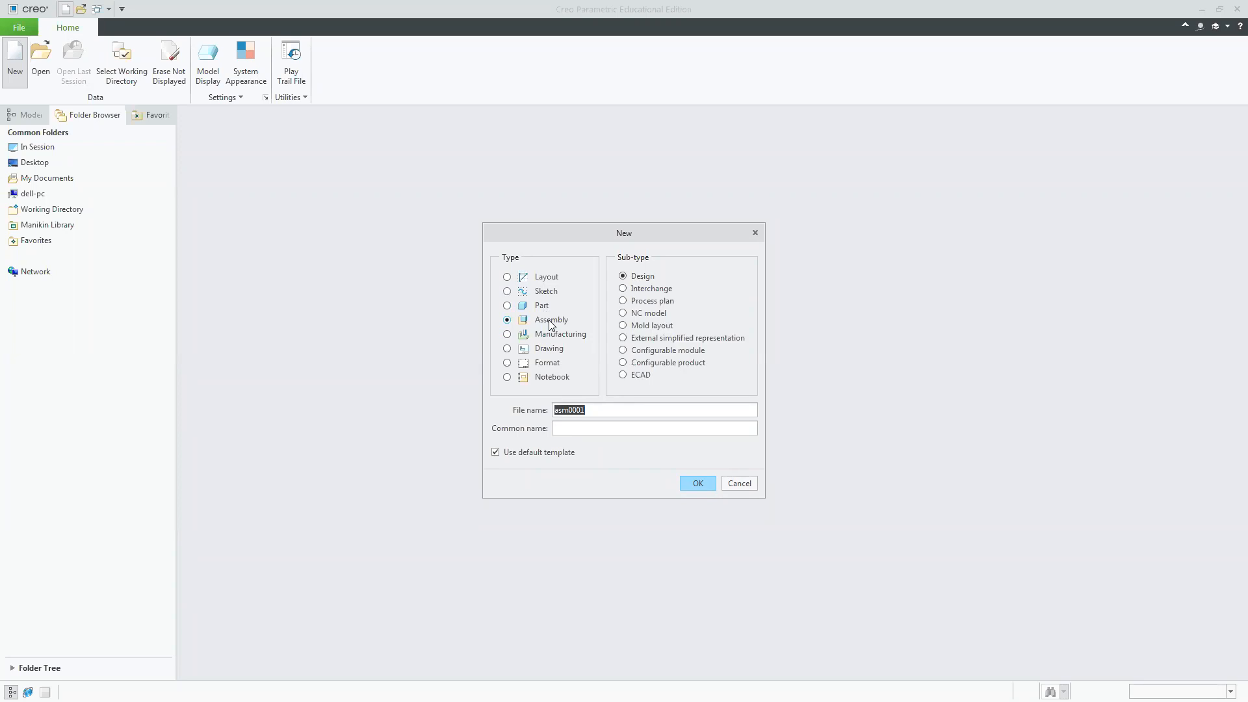
click(542, 349)
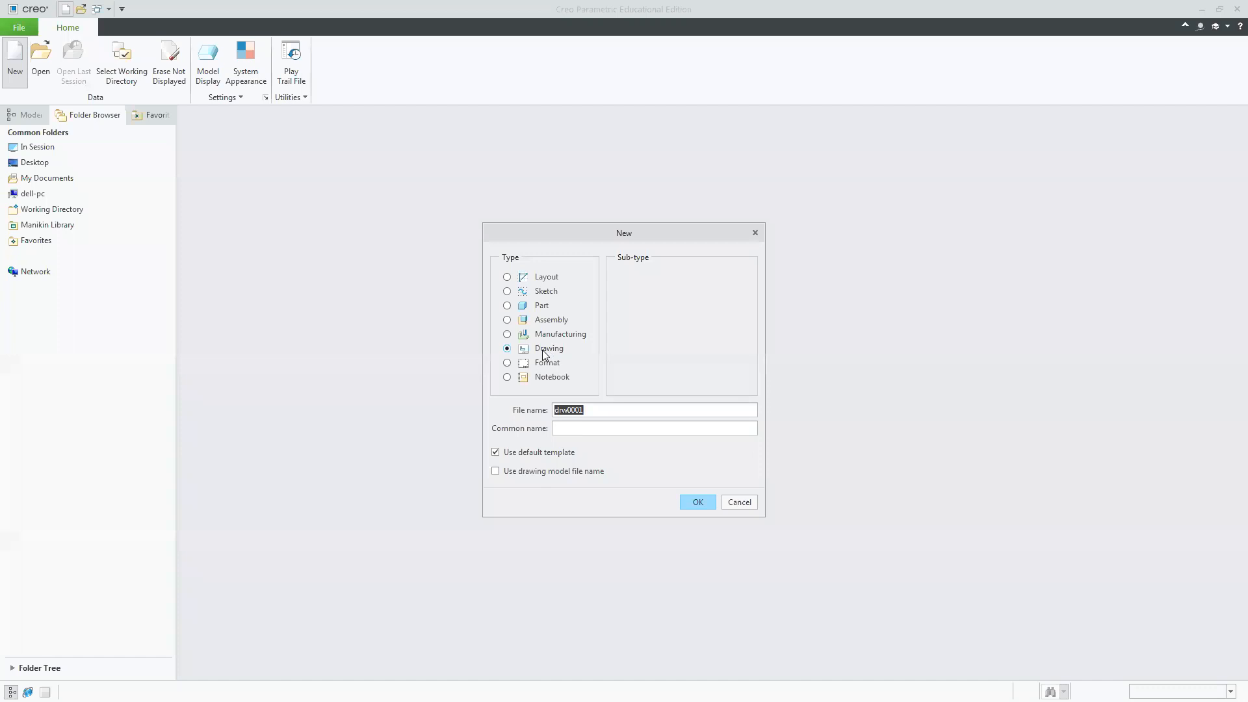
Compare the file types once more, then set up a new solid part named xyz without the default template.
click(546, 293)
click(545, 309)
click(553, 323)
click(554, 348)
click(539, 310)
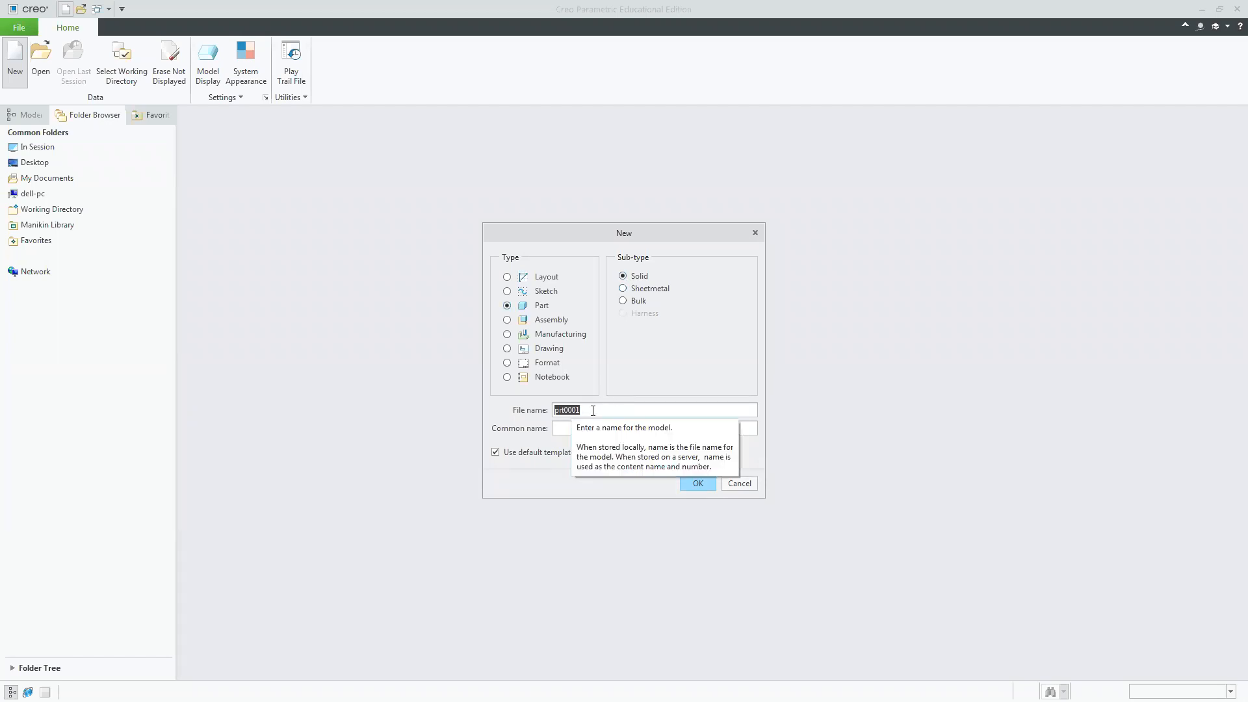
text(xyz)
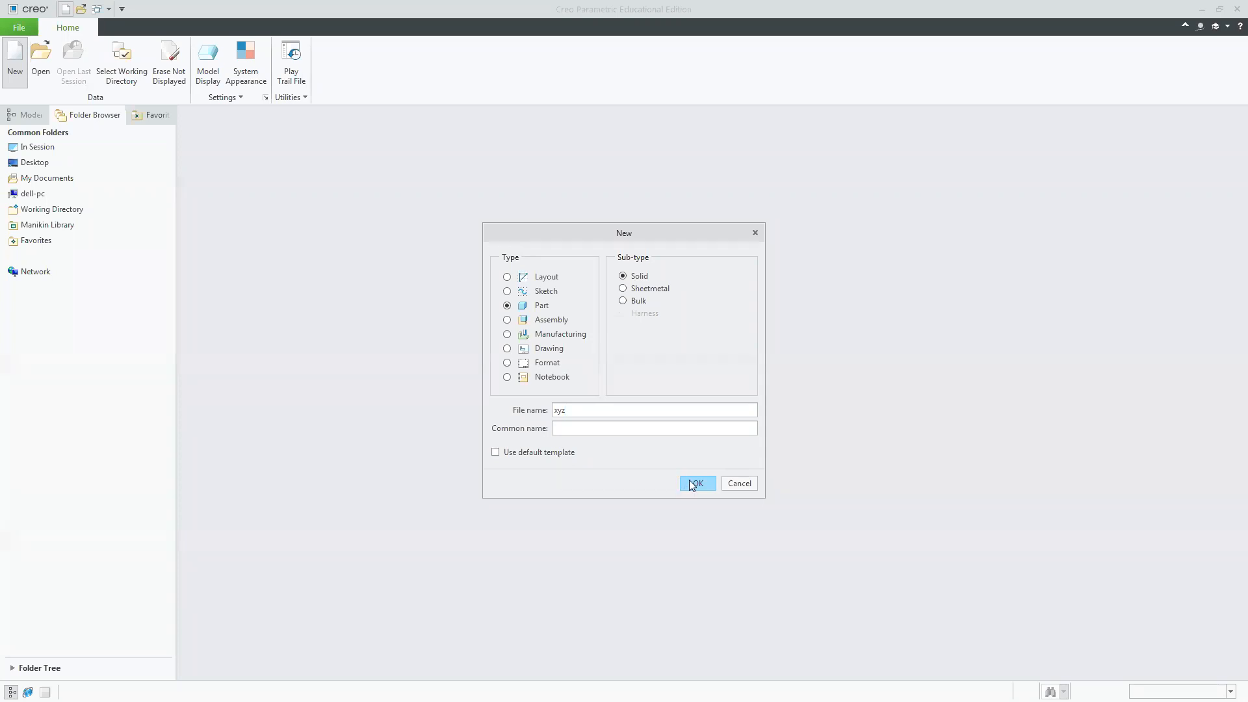
click(549, 456)
click(700, 486)
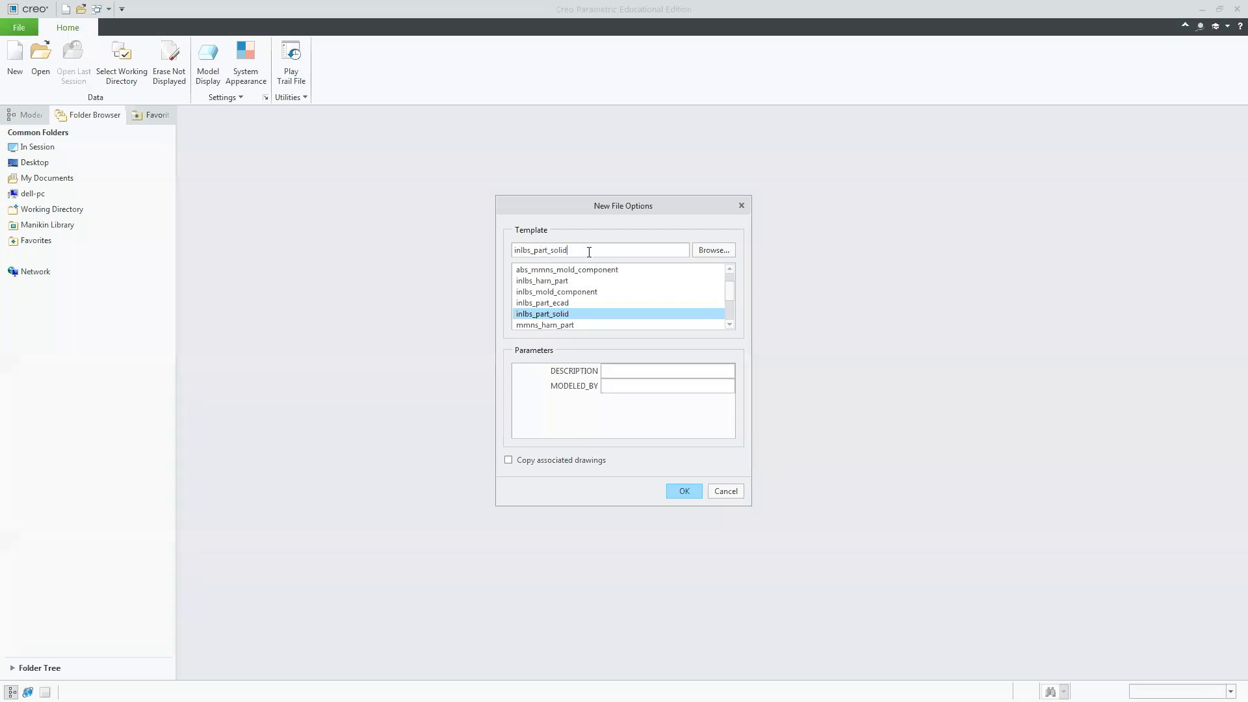
Create the xyz part from the mmns_part_solid template.
click(729, 325)
click(729, 324)
click(729, 324)
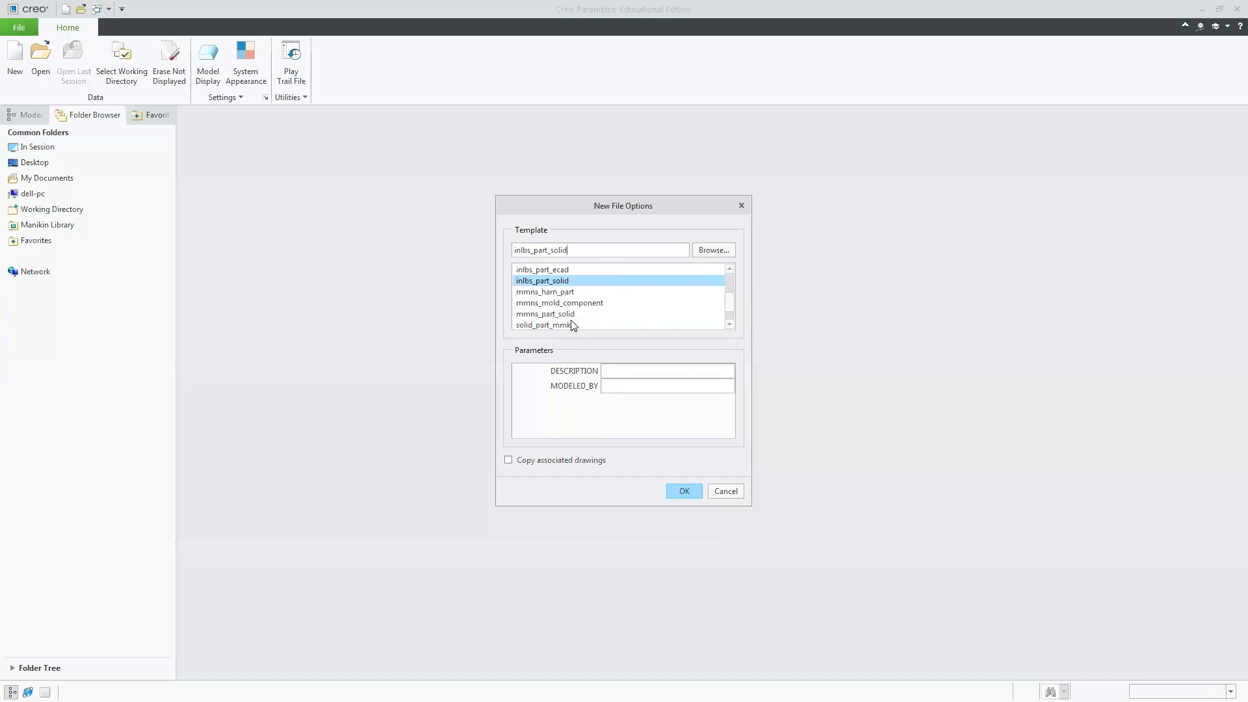
click(554, 315)
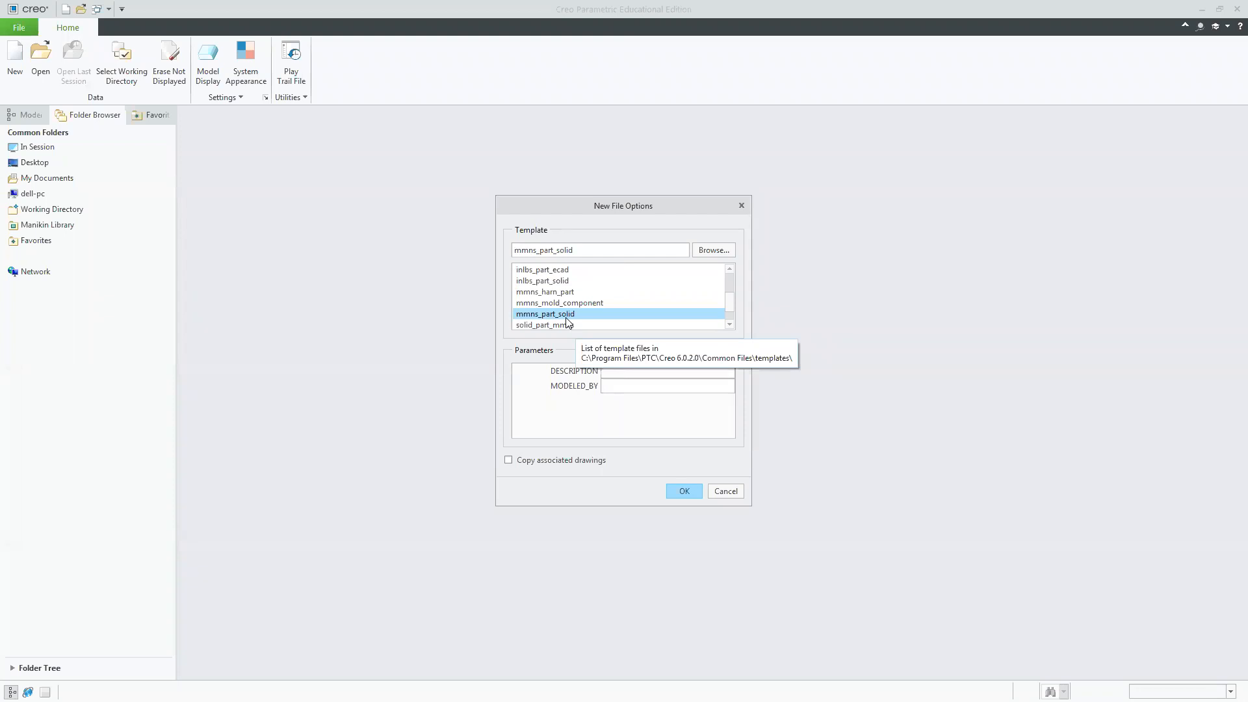
click(684, 491)
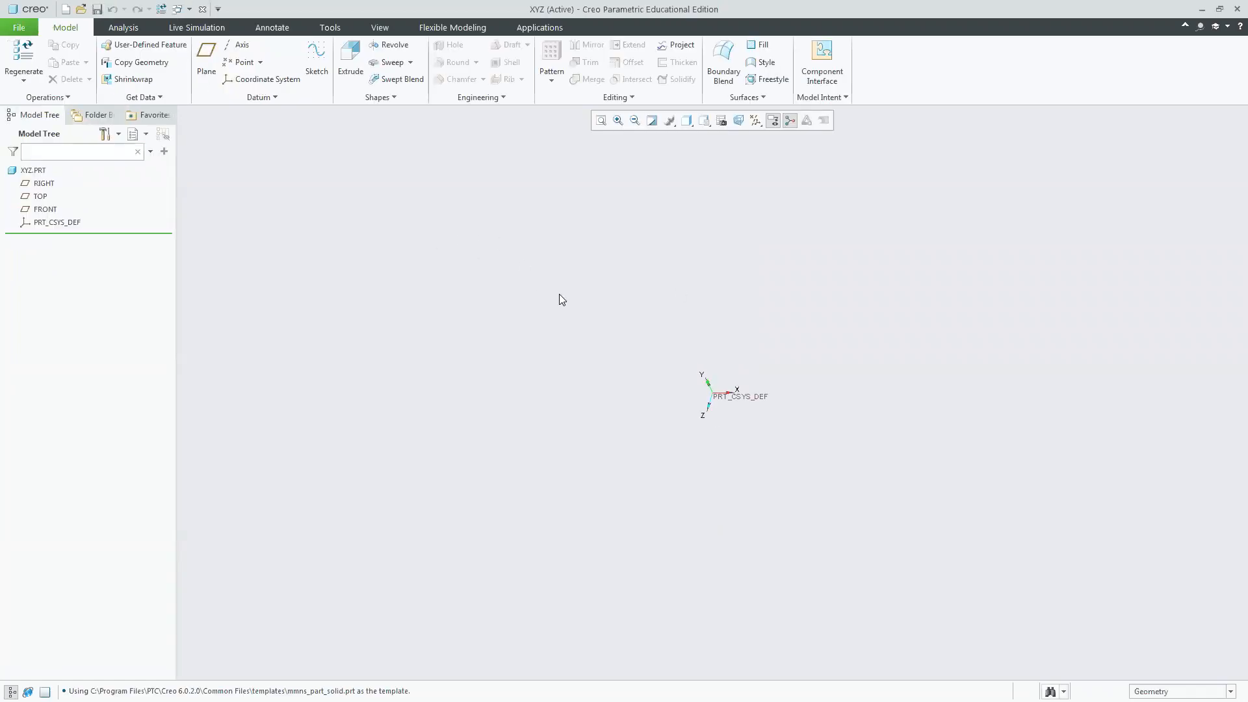
Turn on the display of datum planes in the graphics area.
click(755, 120)
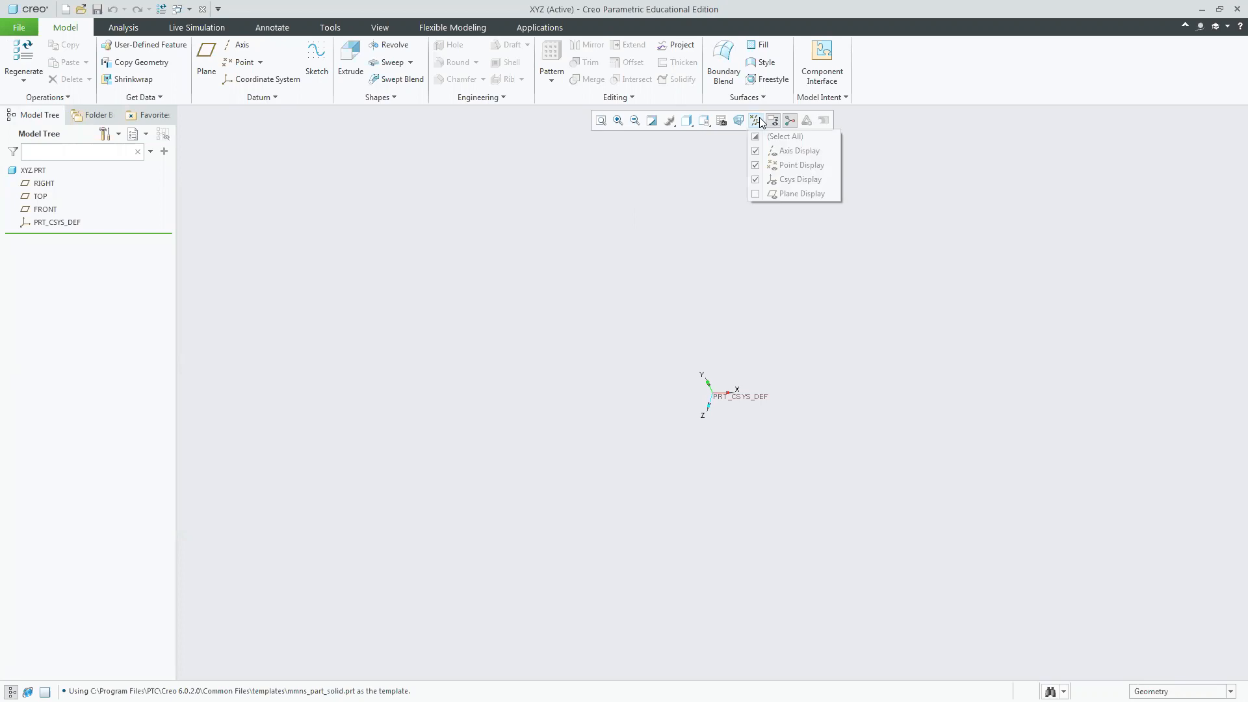
click(783, 192)
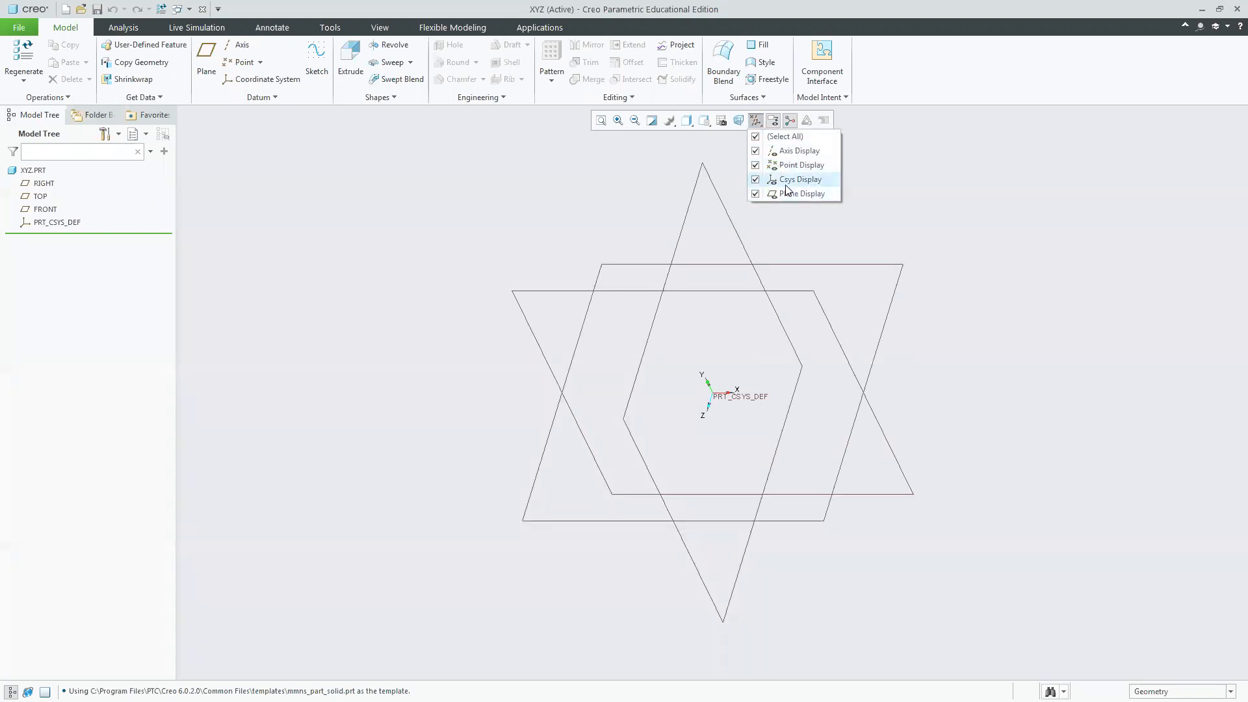
click(1080, 377)
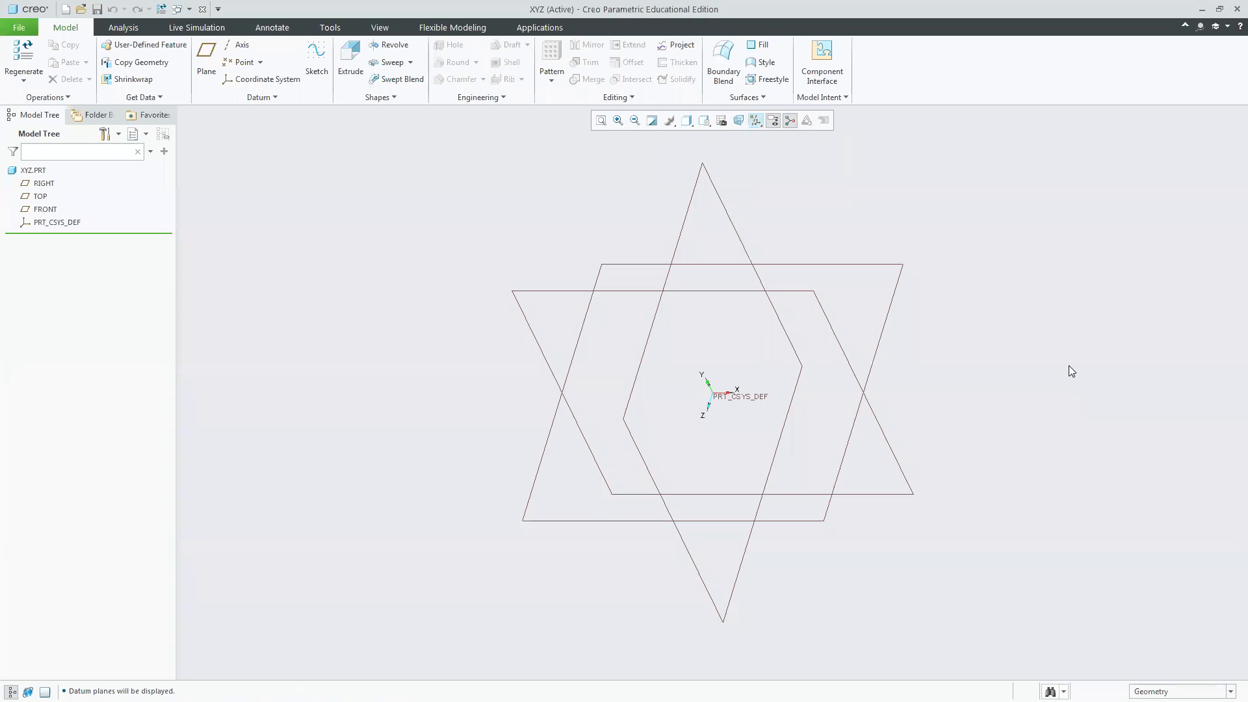
Close the xyz part and set up a new solid part named abc without the default template.
click(203, 9)
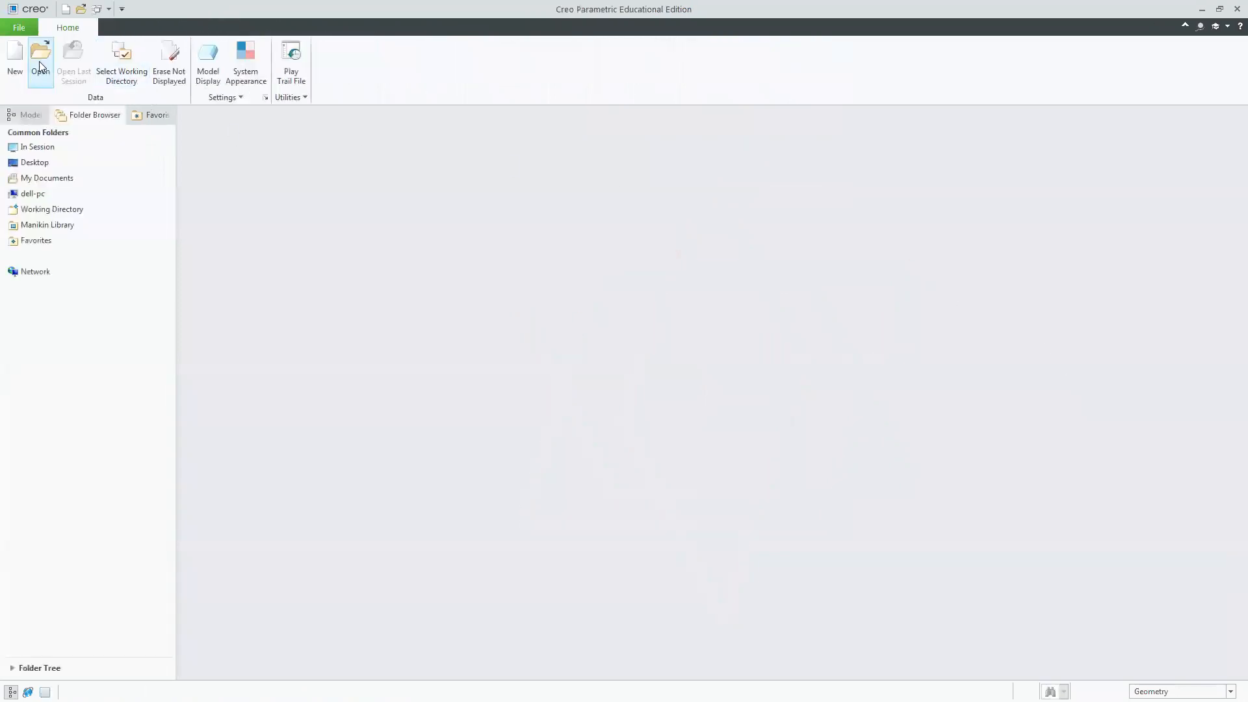
click(16, 57)
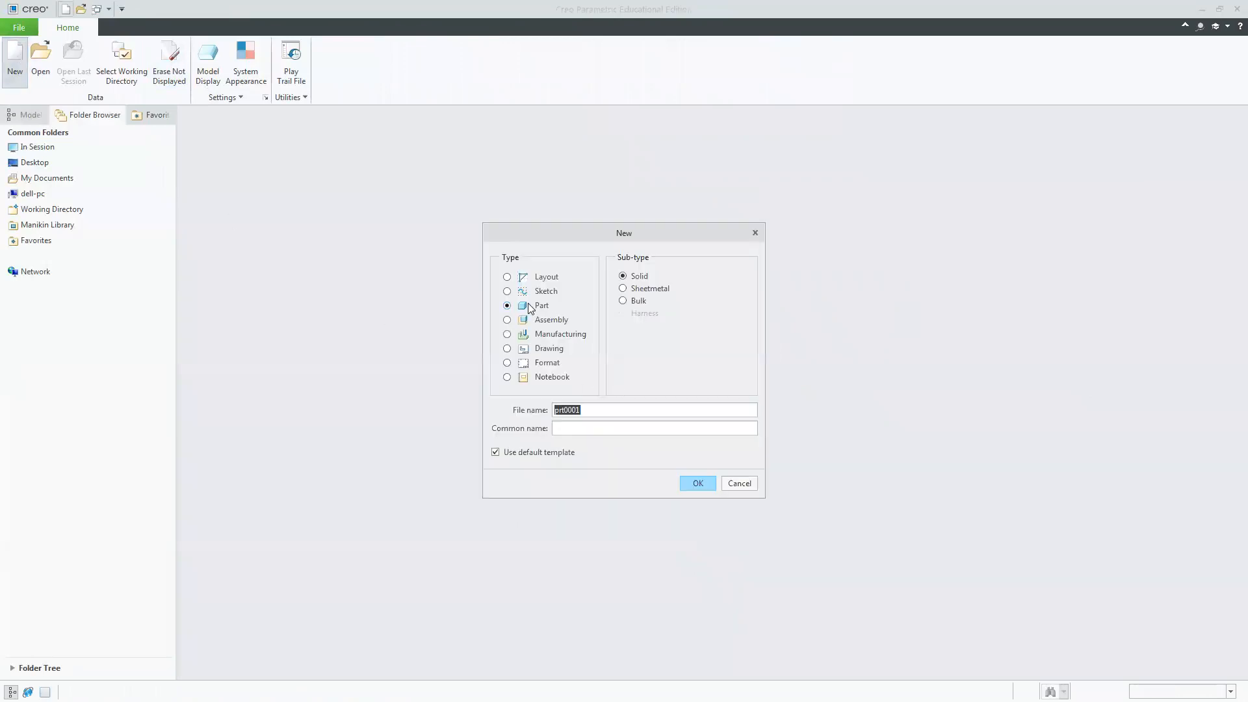
text(abx)
click(507, 453)
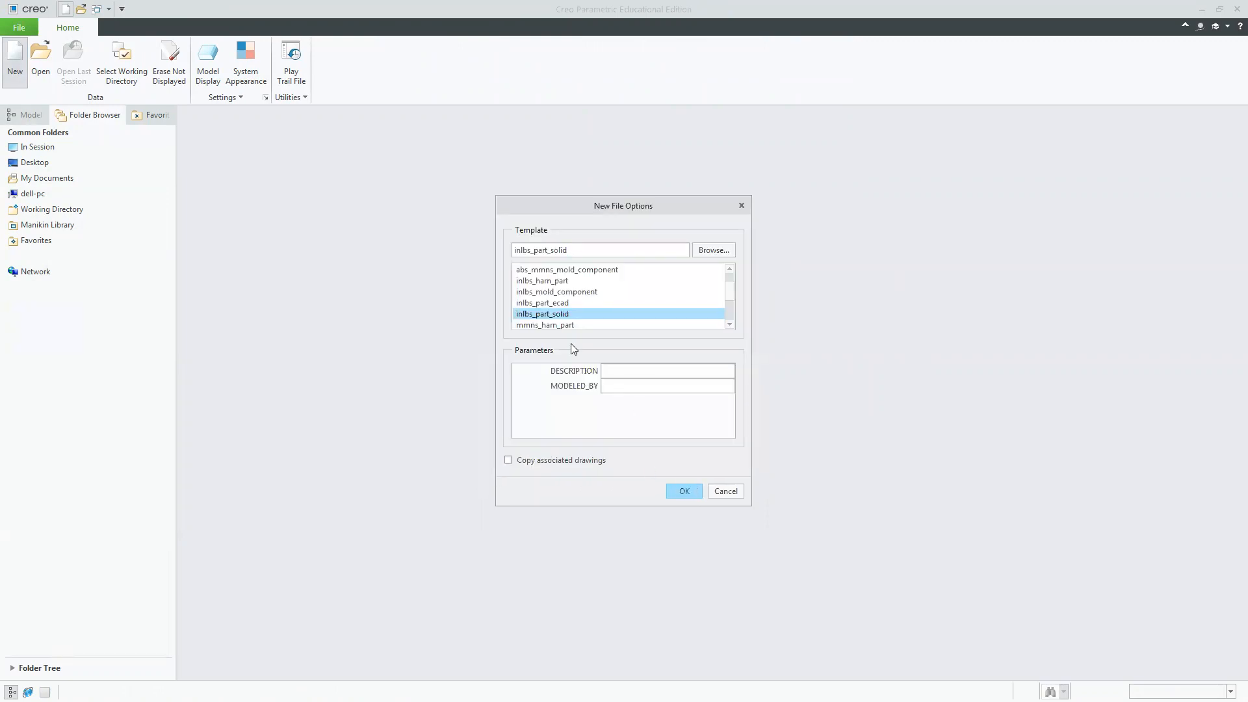
Create the abc part from the mmns_part_solid template.
click(730, 324)
click(729, 324)
click(729, 324)
click(730, 325)
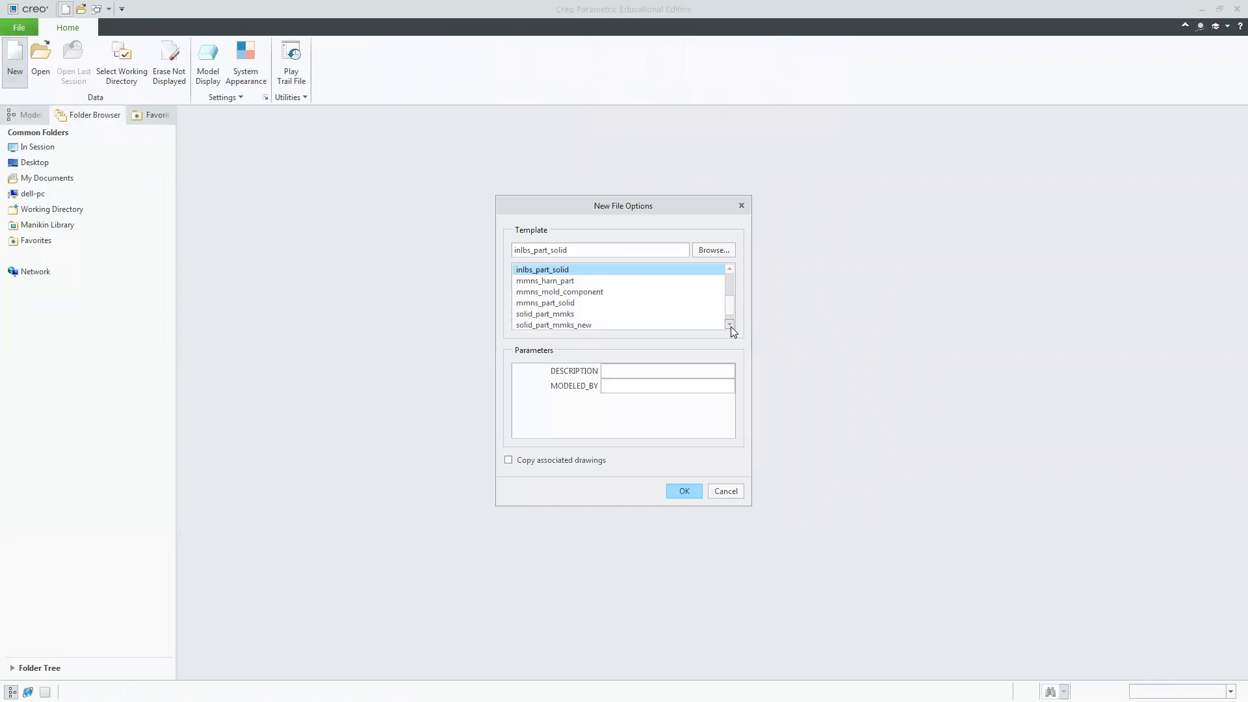
click(570, 303)
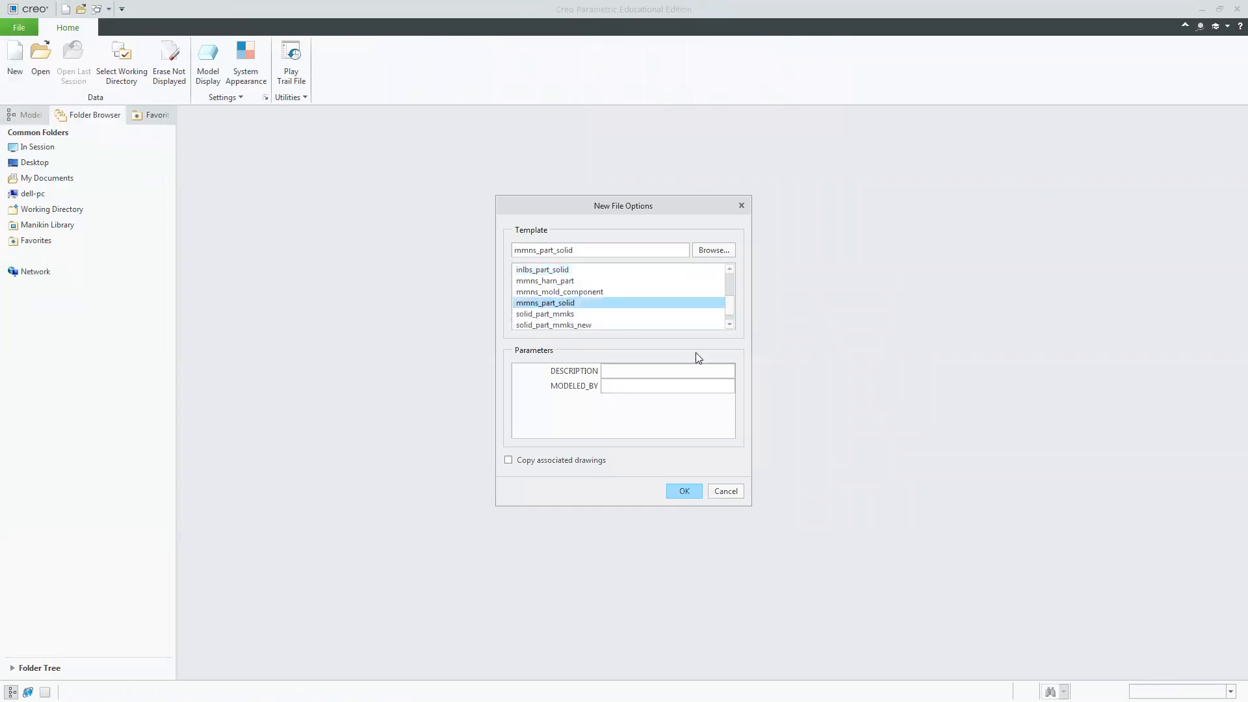
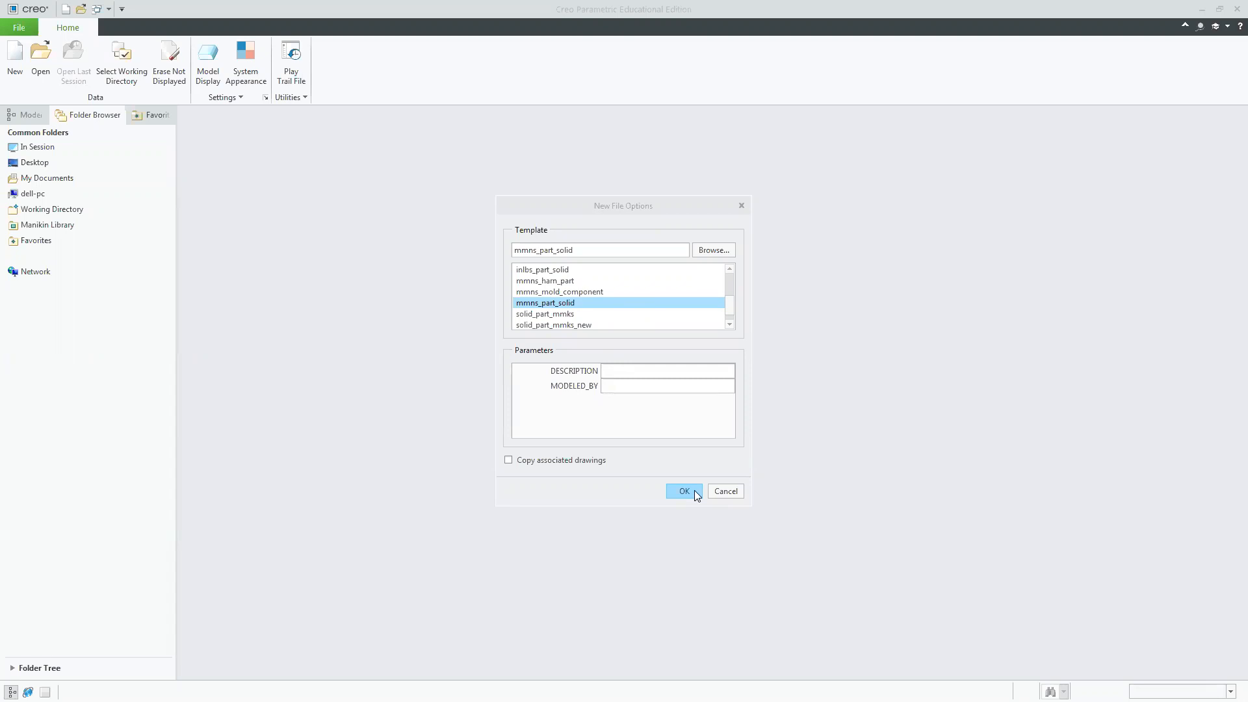
click(695, 491)
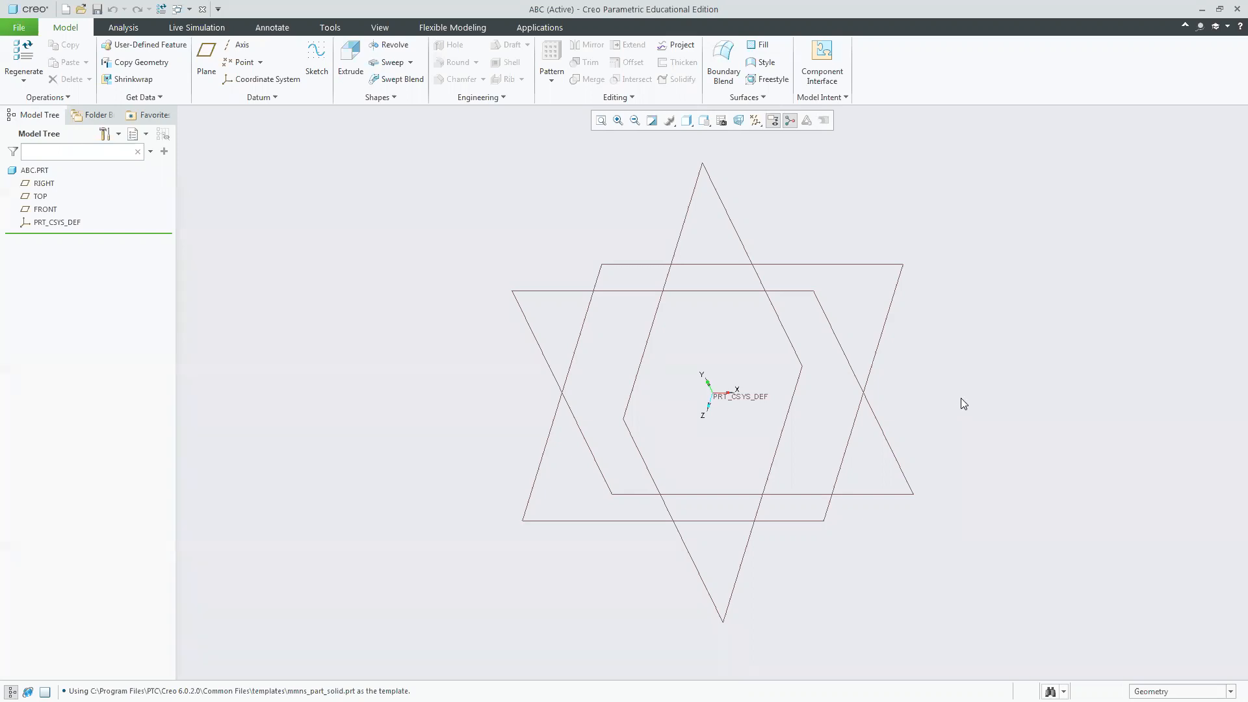
Start an Extrude on the FRONT plane and sketch a center rectangle at the origin, a square about 413 mm wide.
click(356, 63)
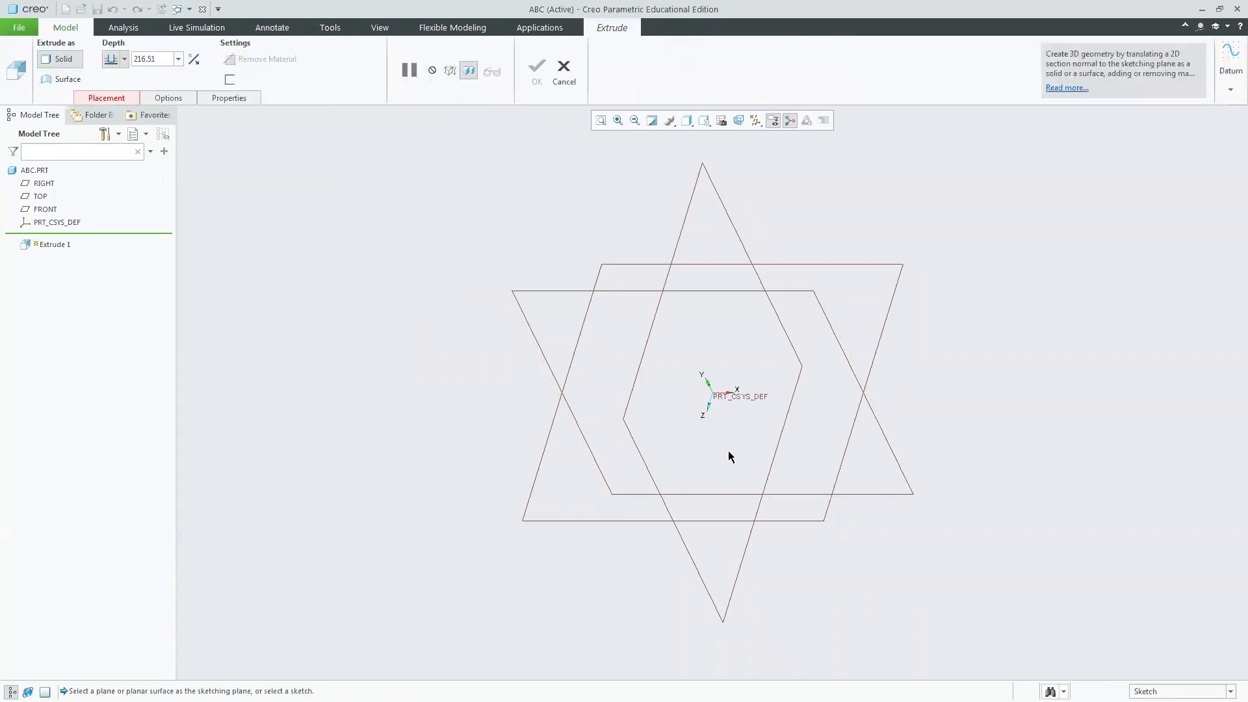
click(622, 287)
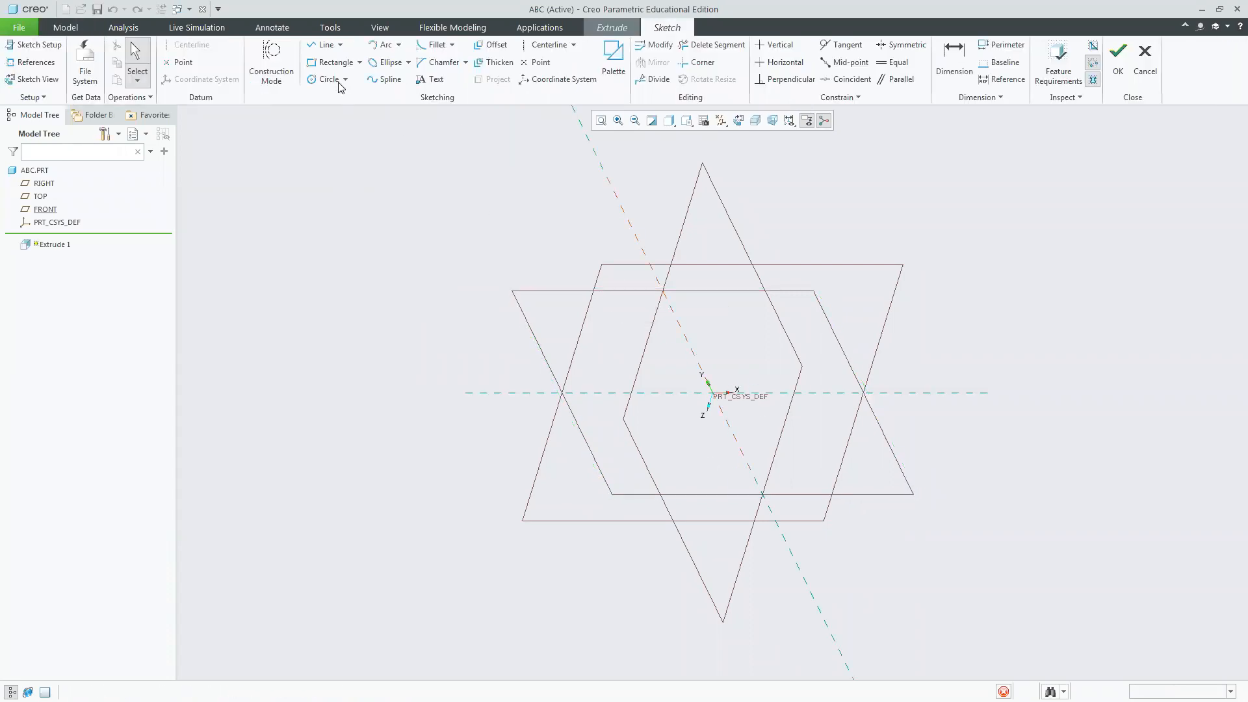
click(360, 62)
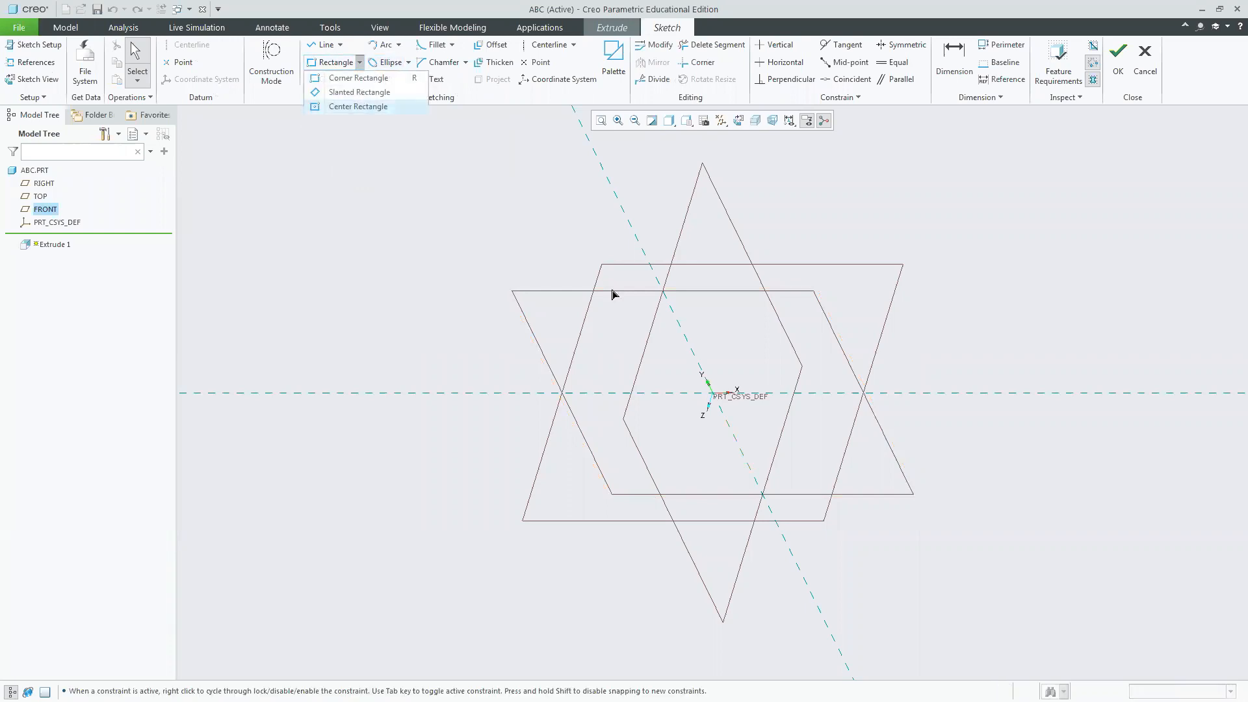
click(713, 393)
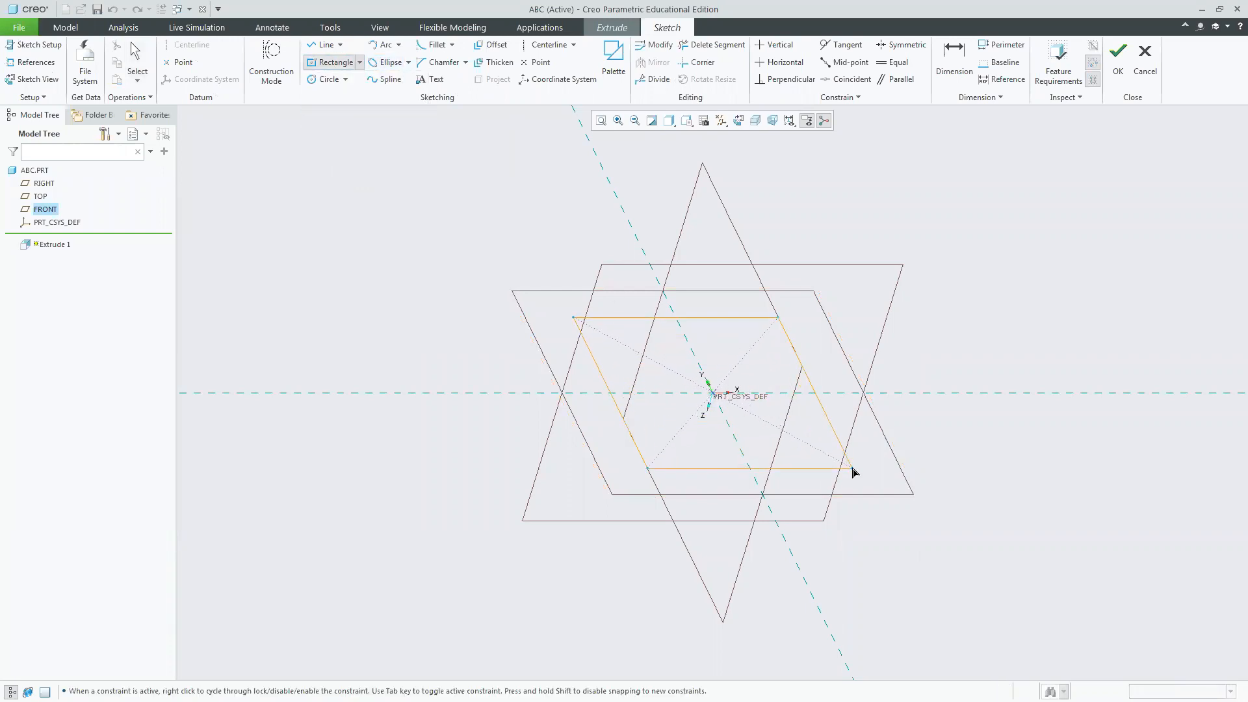
click(876, 475)
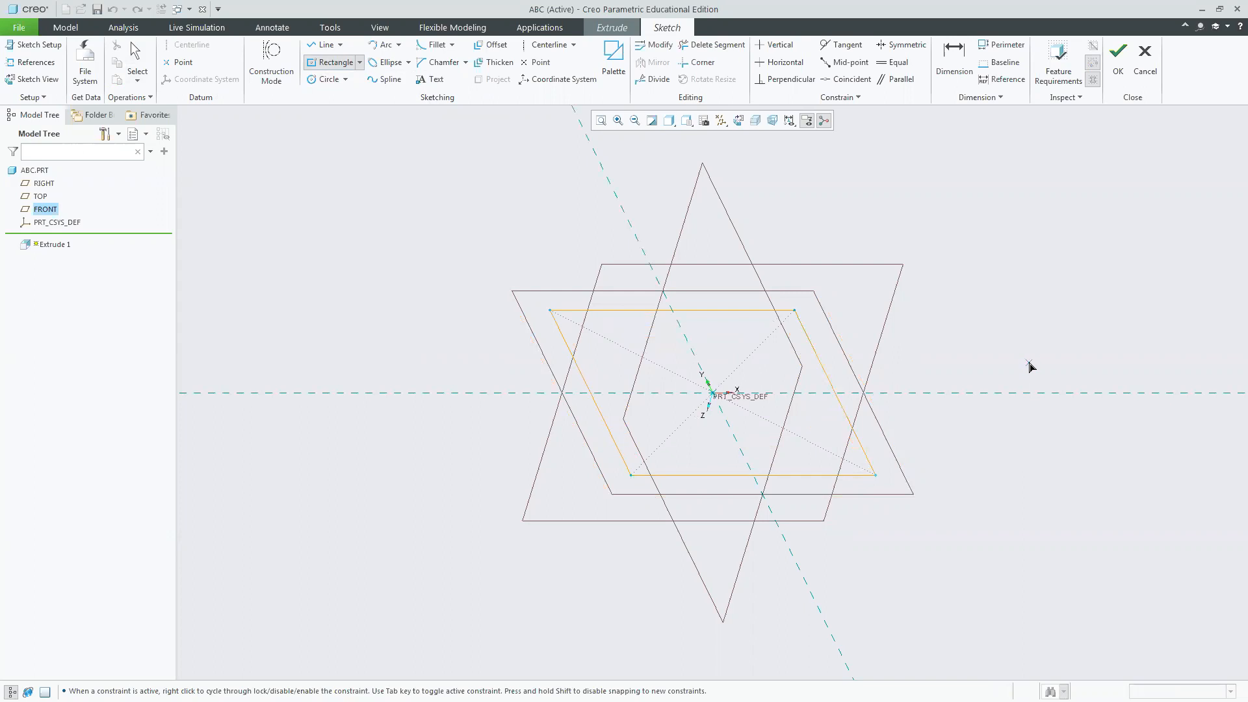
middle_click(1030, 367)
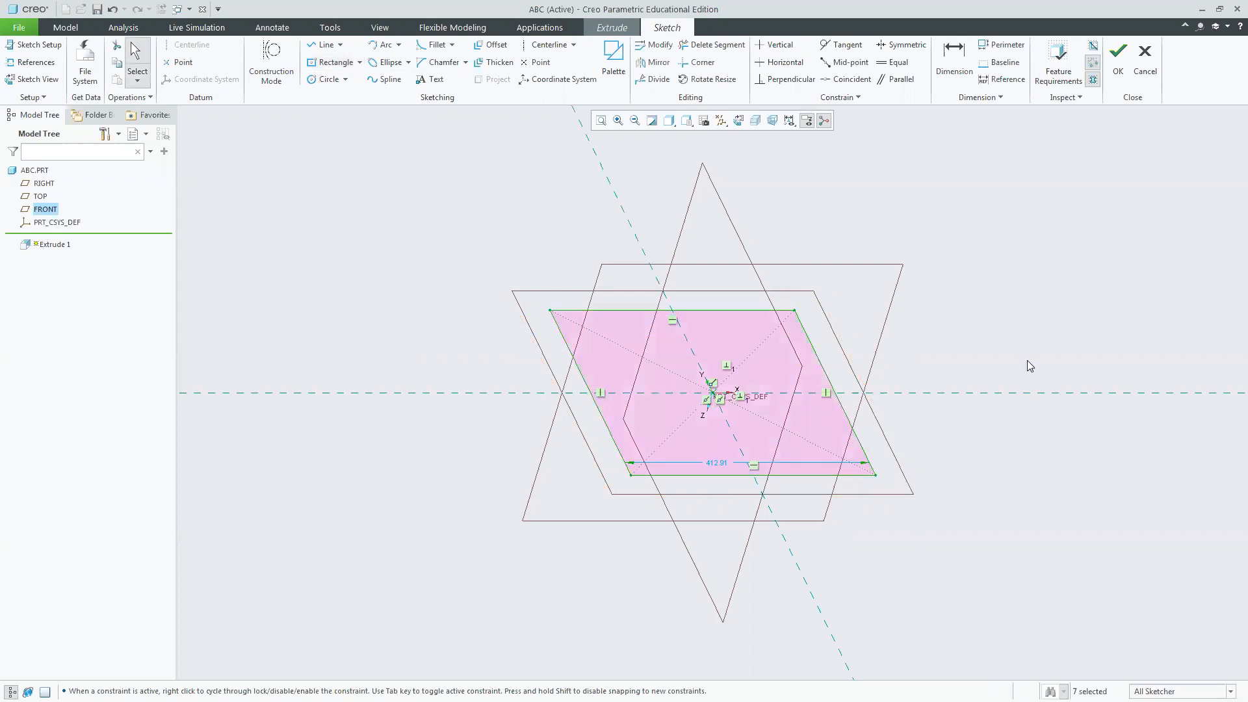
click(1117, 62)
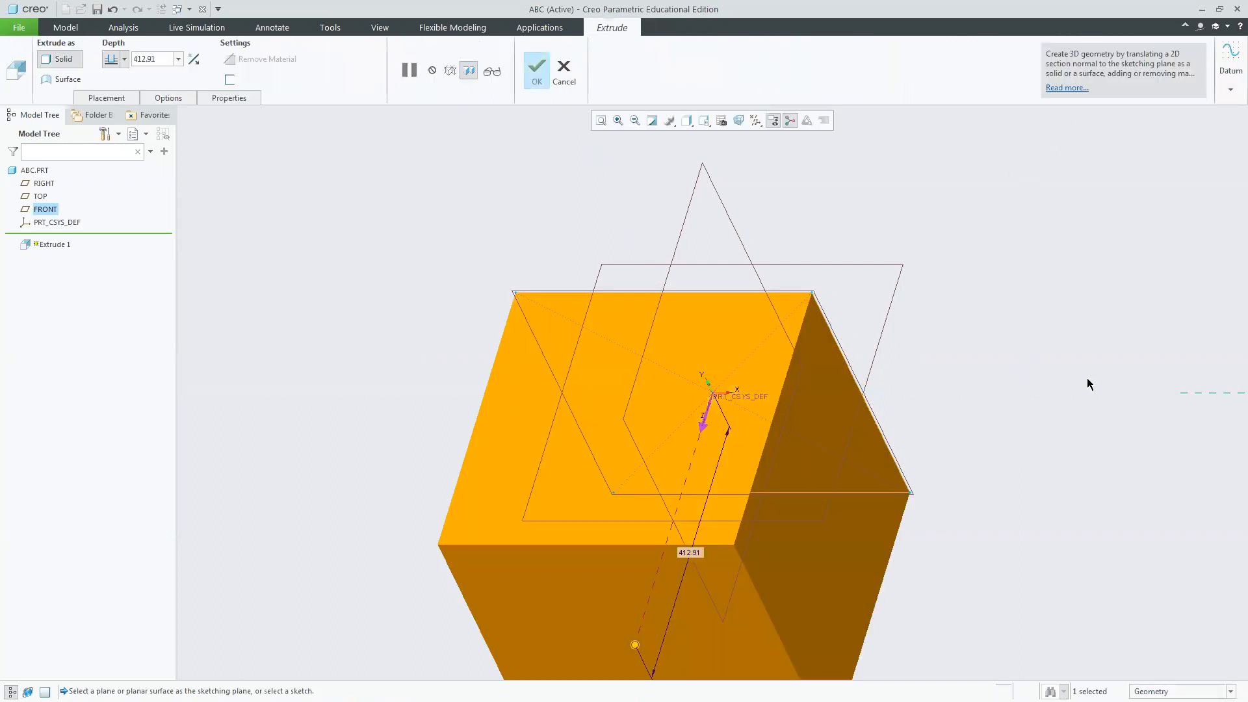
Extrude the square symmetrically about the sketch plane with a total depth of 412.91 mm.
click(125, 59)
click(112, 95)
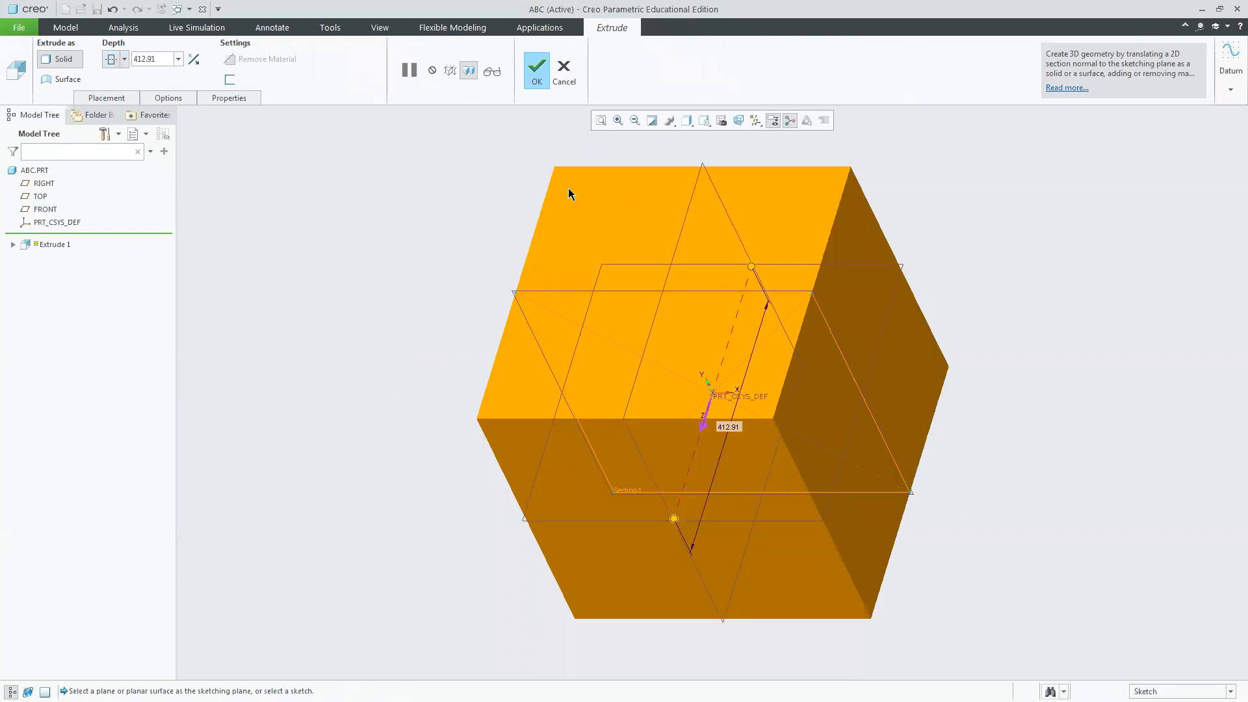
click(542, 75)
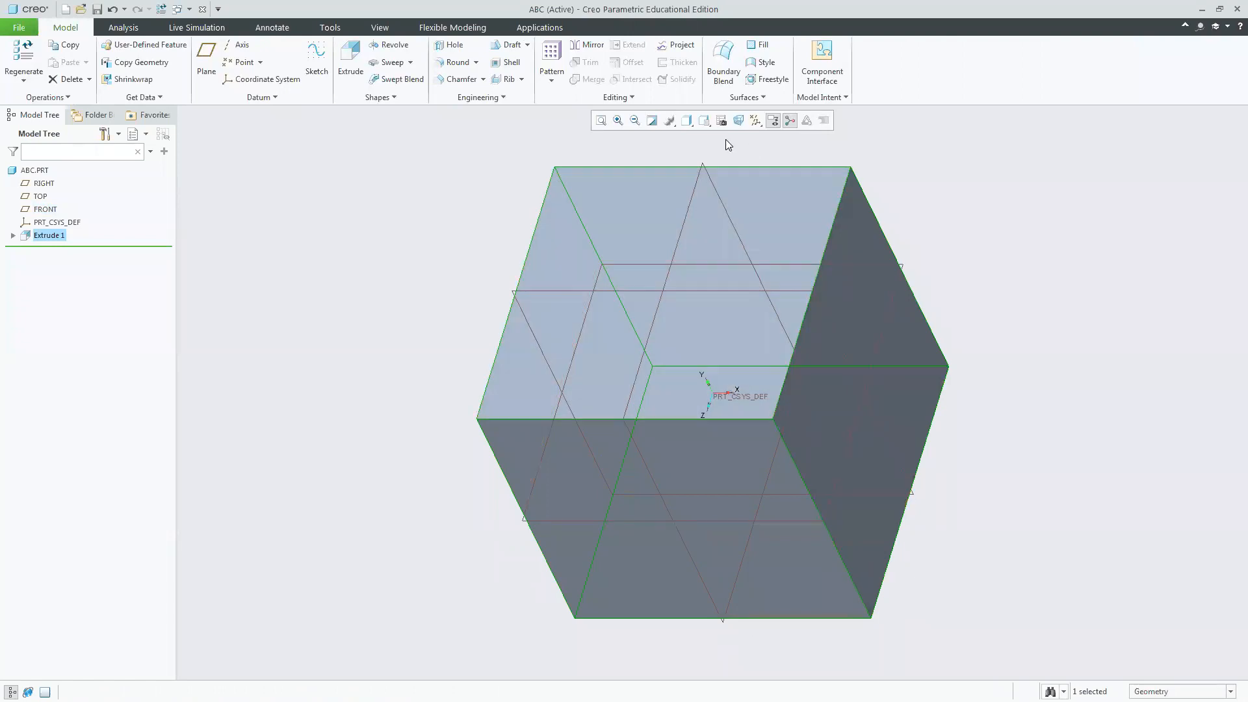
Examine the block in the No Hidden, Hidden Line, Wireframe and Shading With Reflections display styles.
click(688, 121)
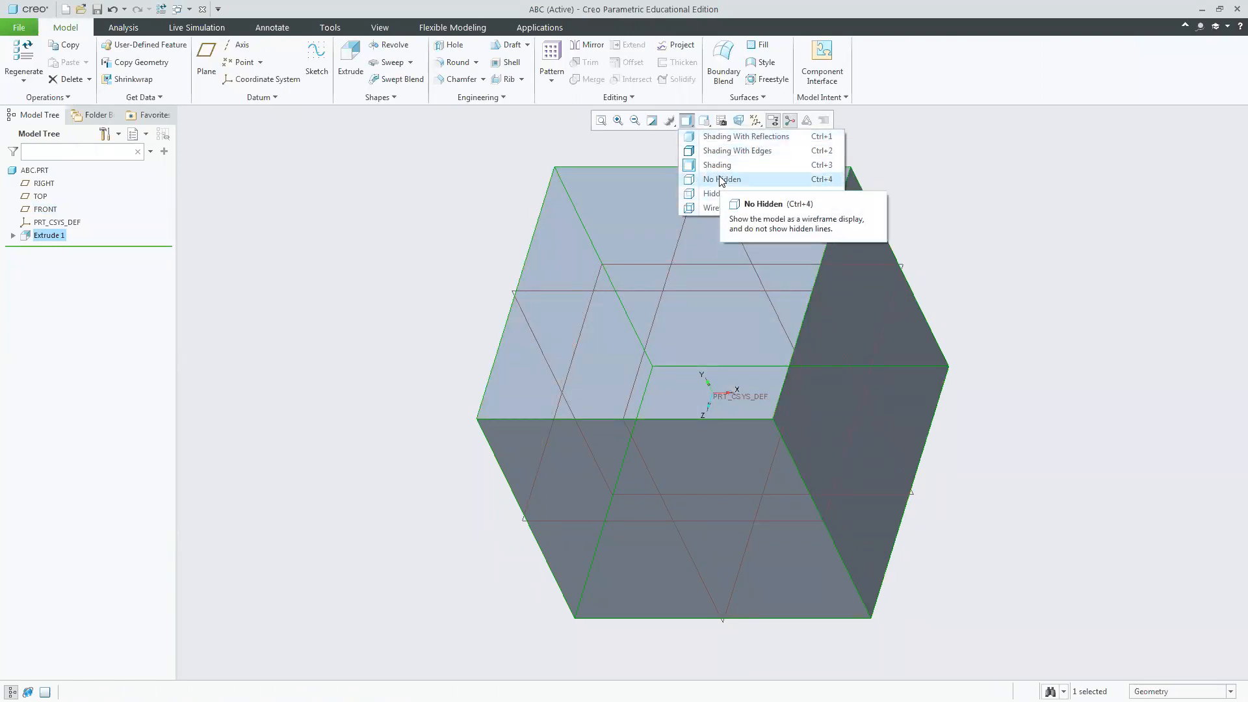
click(722, 179)
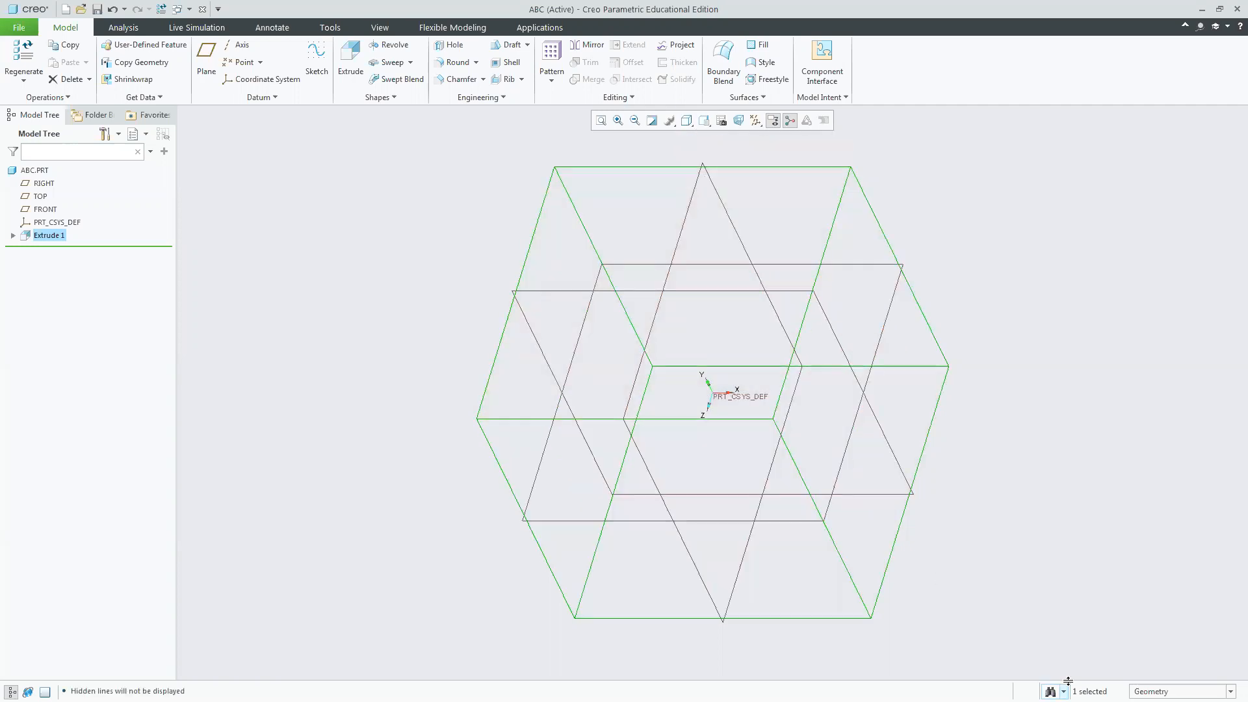
click(669, 121)
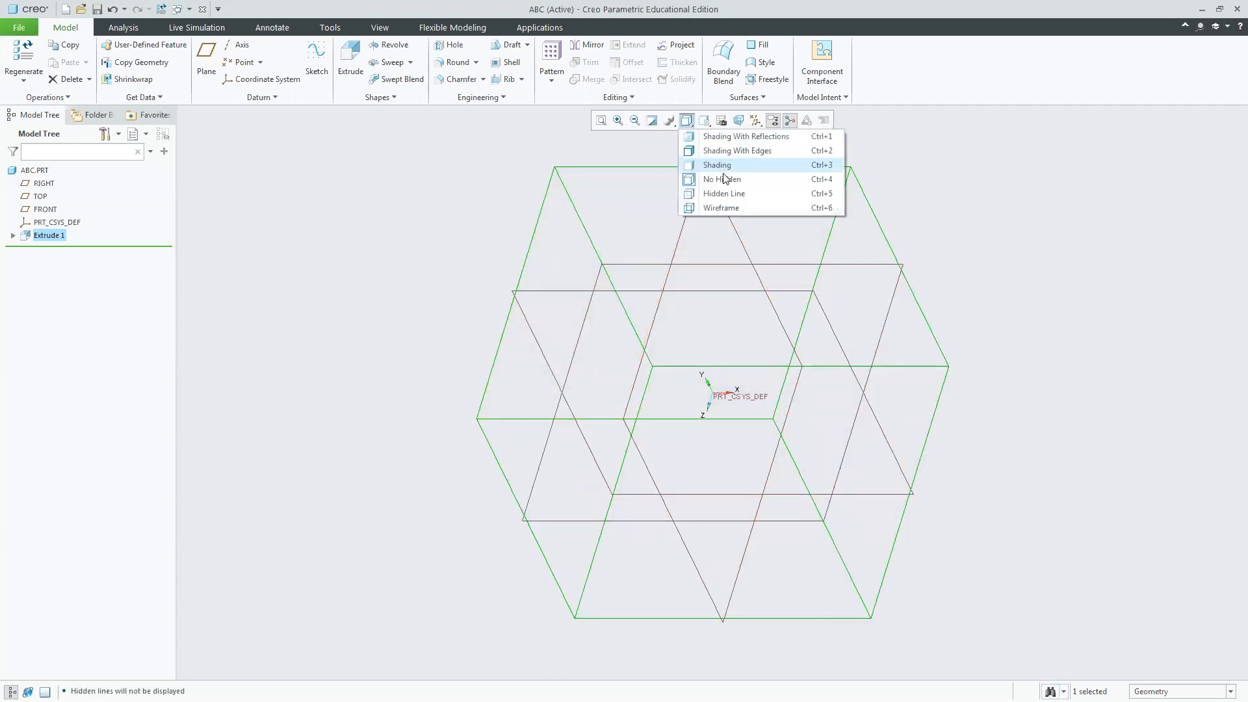
click(722, 194)
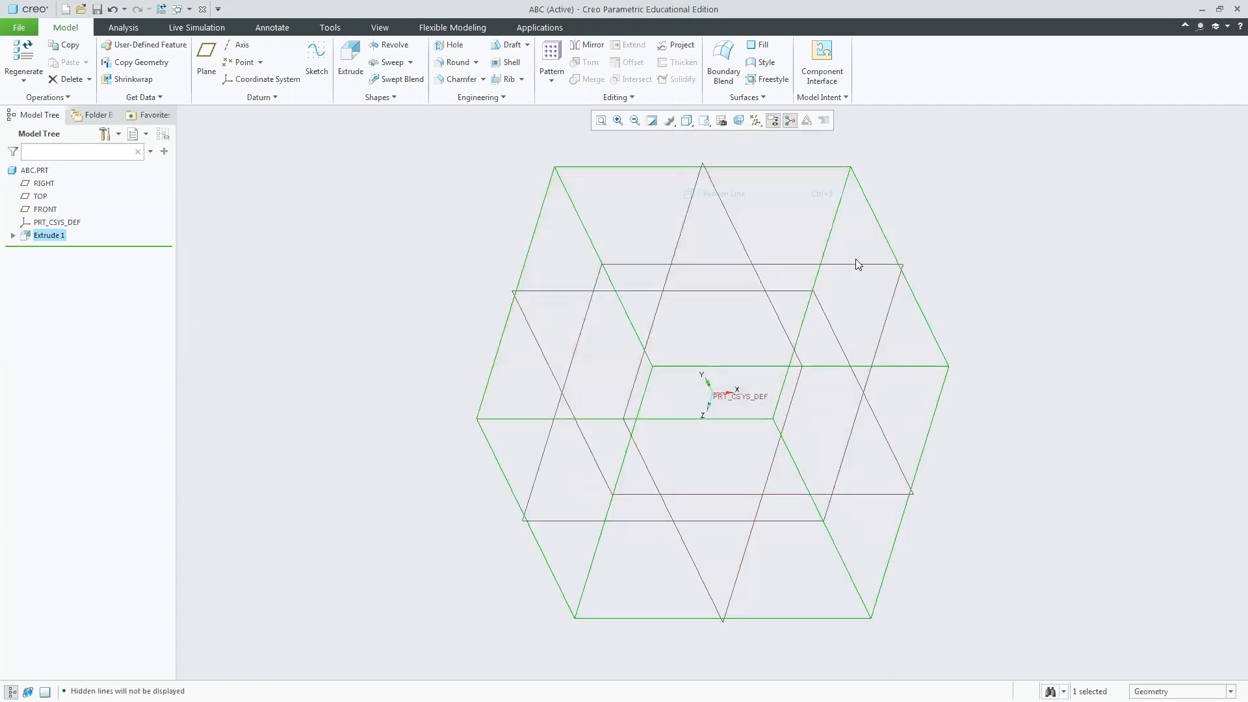
click(686, 121)
click(720, 209)
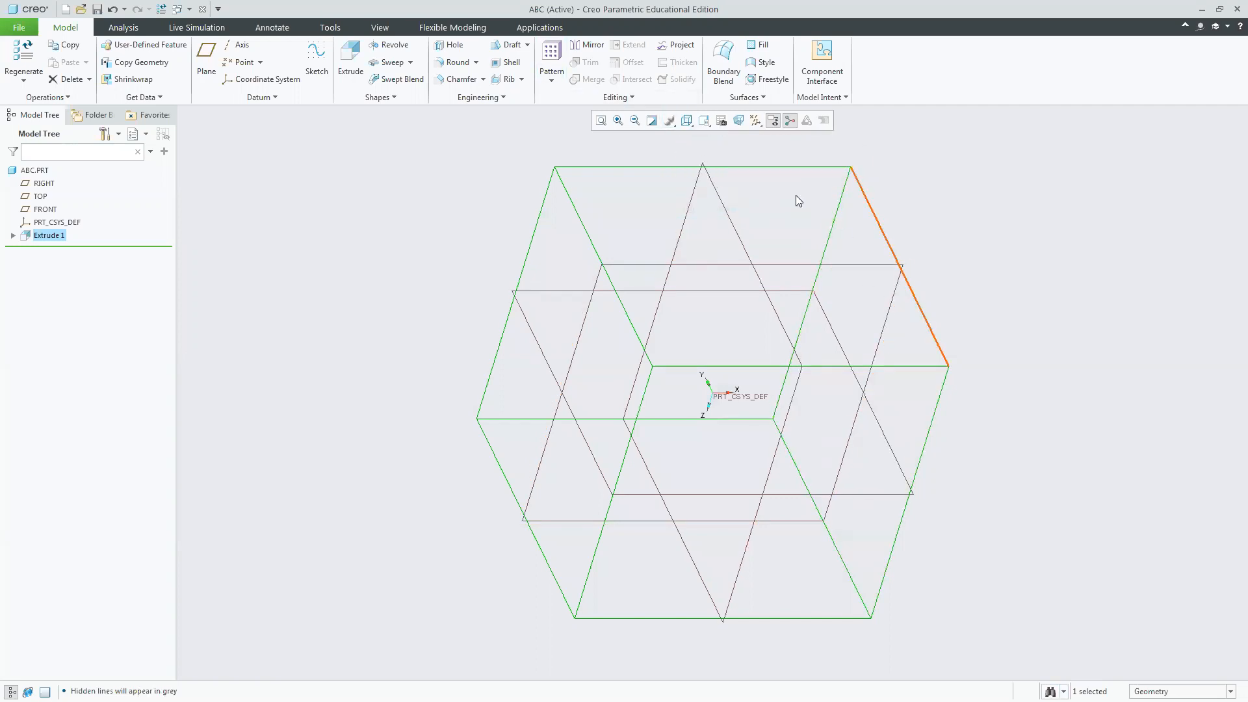
click(686, 121)
click(693, 136)
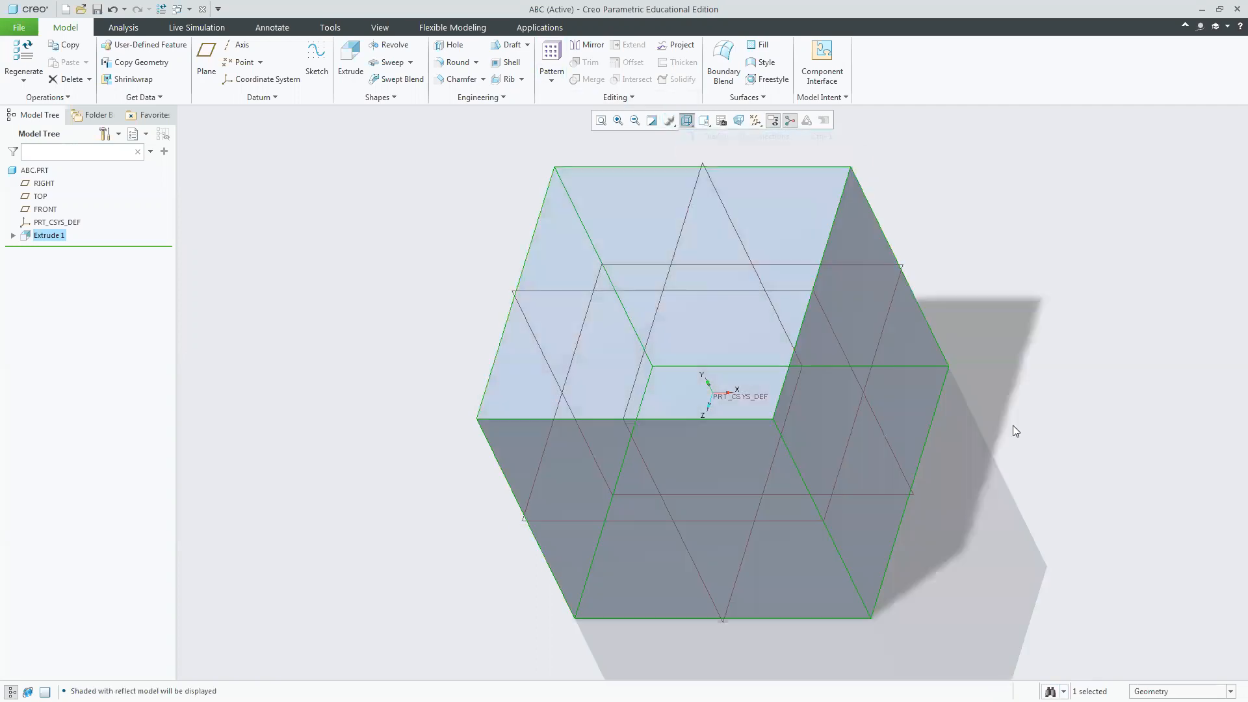
mouse_move(1042, 490)
middle_down()
mouse_move(1033, 404)
mouse_move(1042, 457)
middle_up()
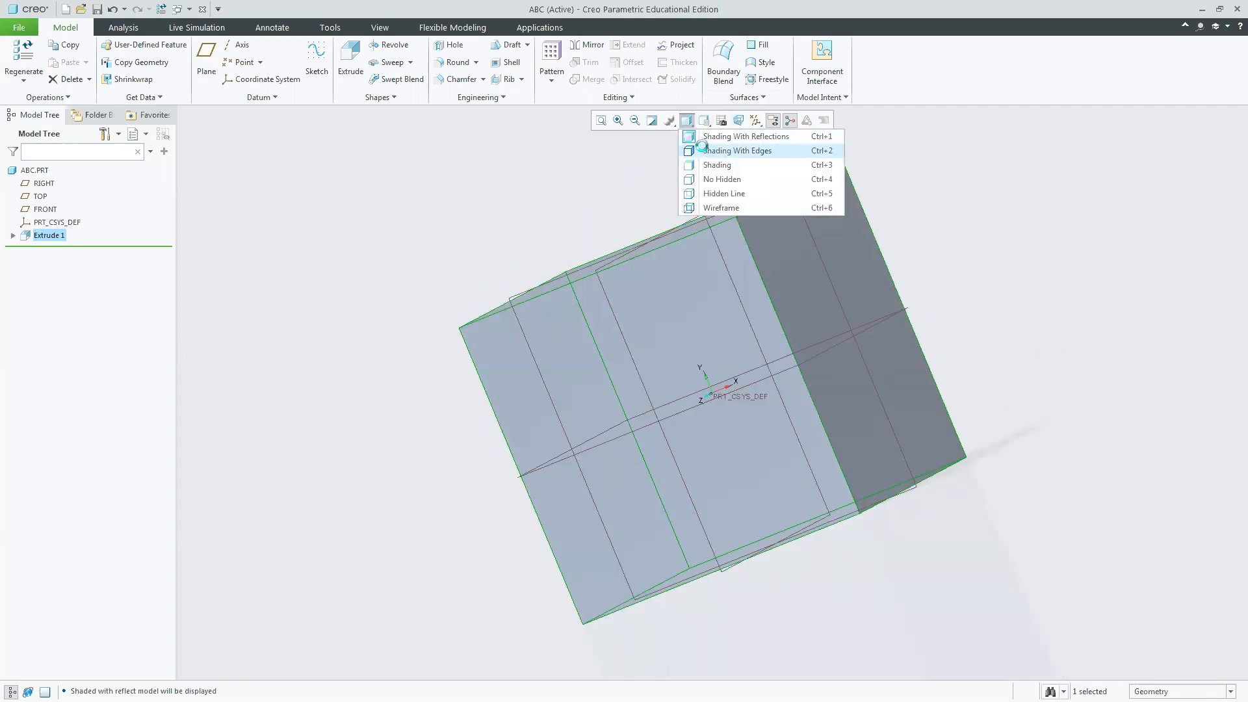
Set the display style to Shading With Edges and return the block to the Default Orientation.
click(709, 151)
click(700, 123)
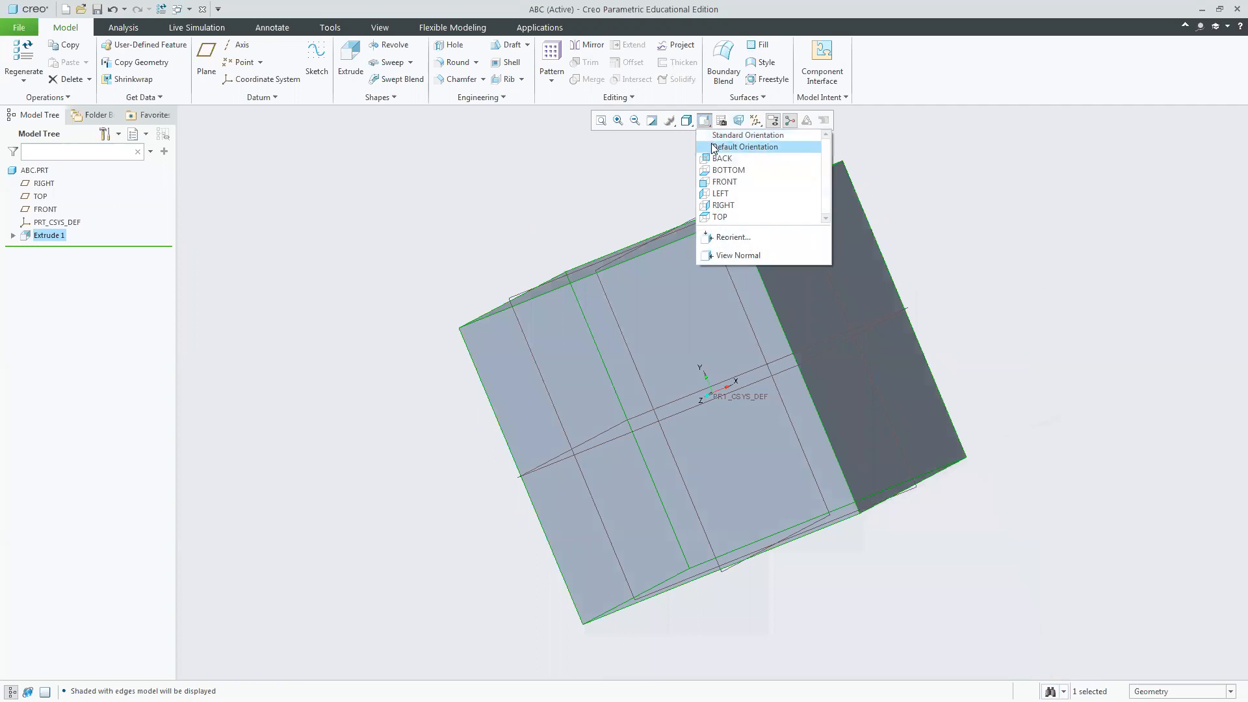
click(728, 147)
click(692, 125)
click(691, 127)
click(688, 124)
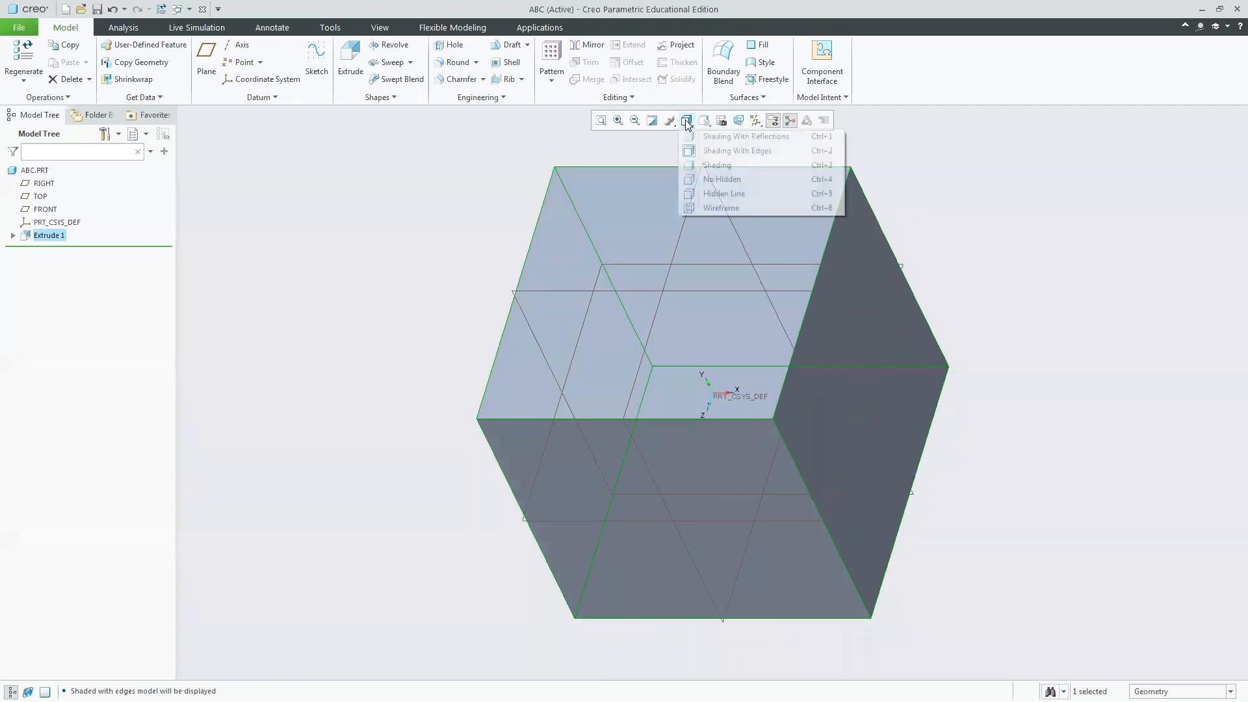
click(1019, 424)
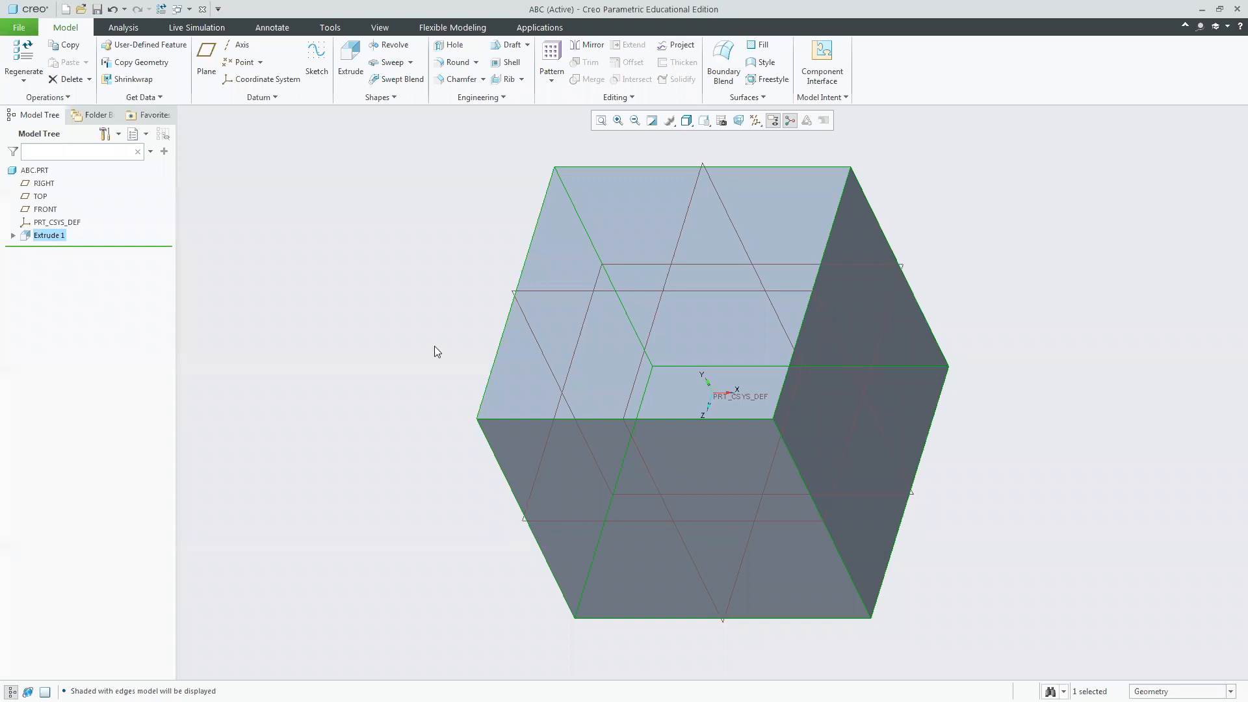
Save the part ABC in the Trials folder.
click(4, 26)
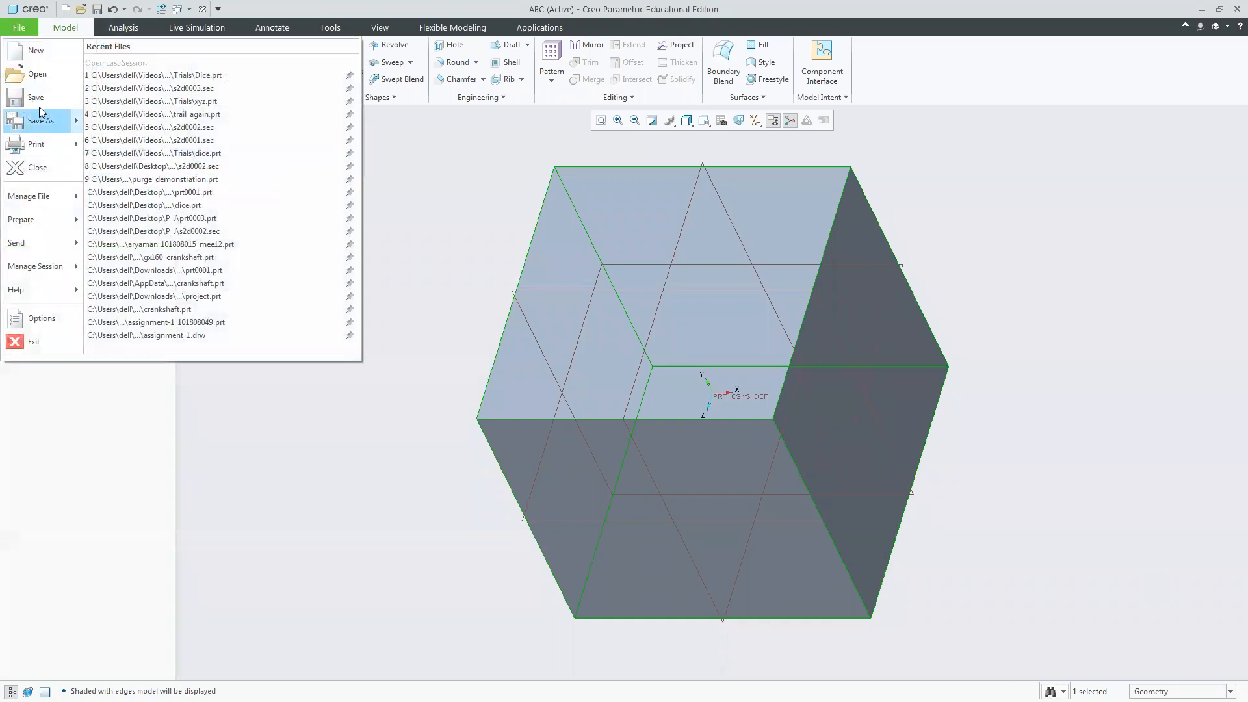
click(33, 96)
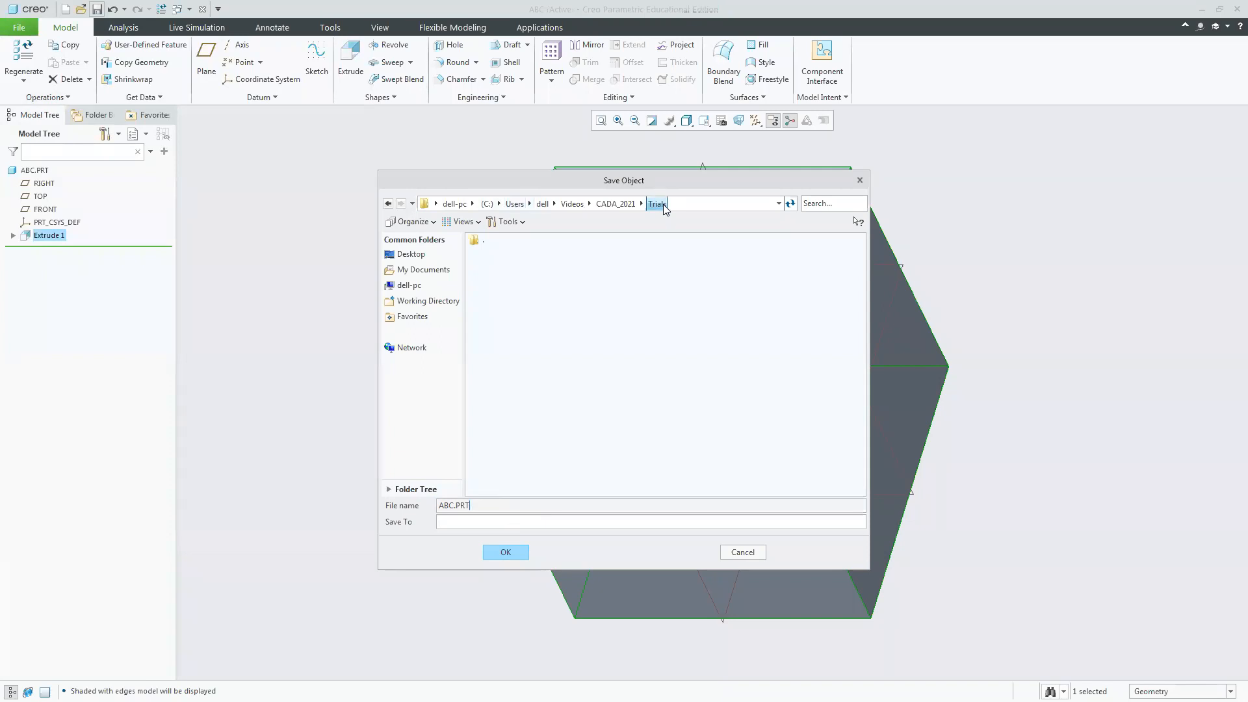
click(518, 558)
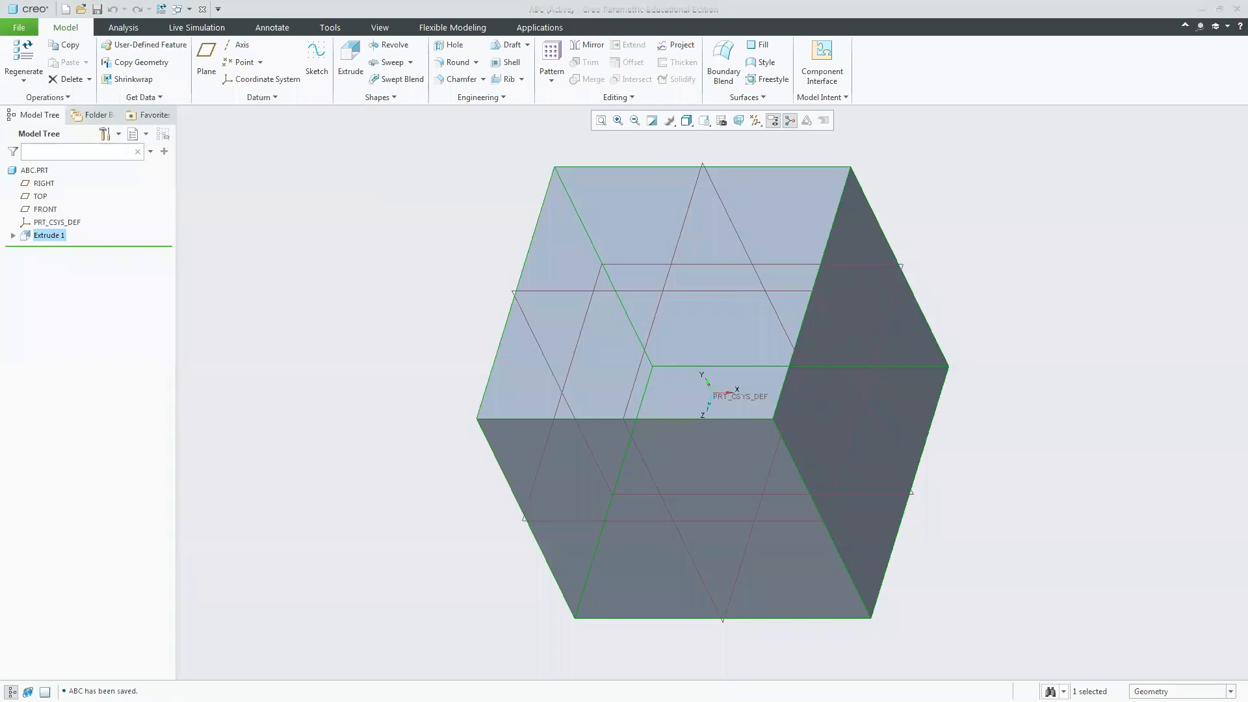
Switch to the Trials folder in Windows Explorer and examine the saved abc.prt in the detailed file list.
drag(0, 151, 549, 150)
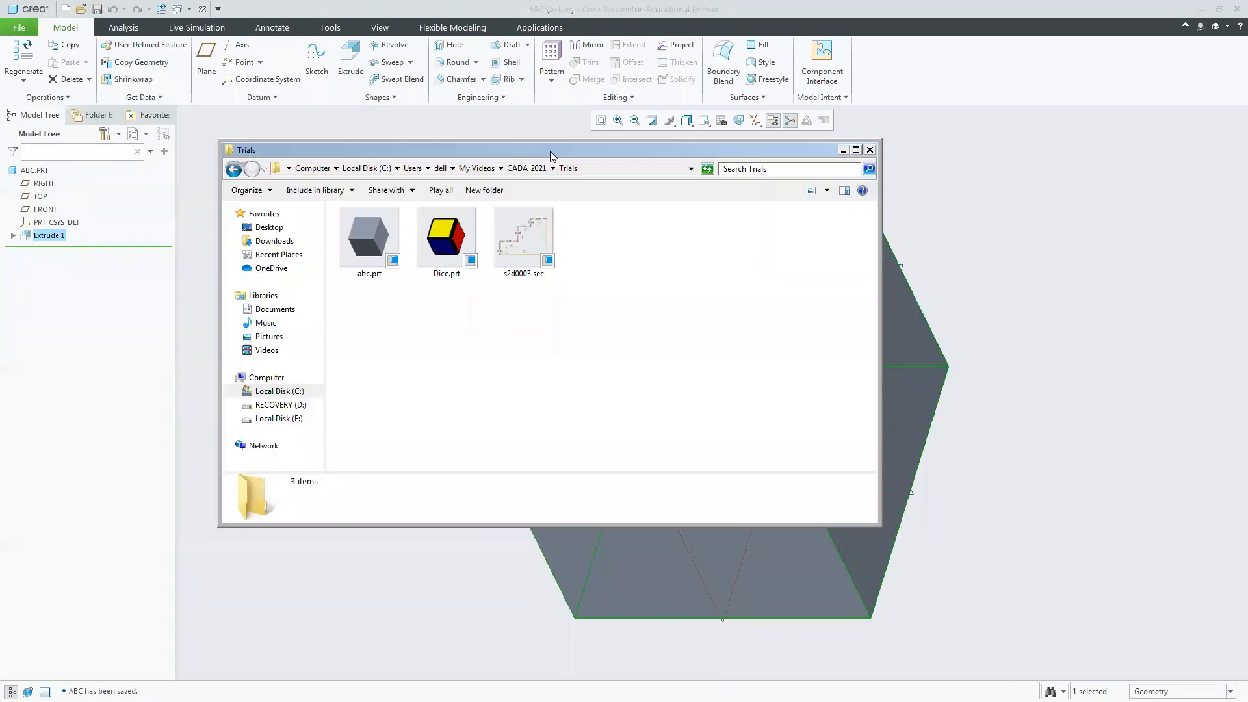
click(366, 246)
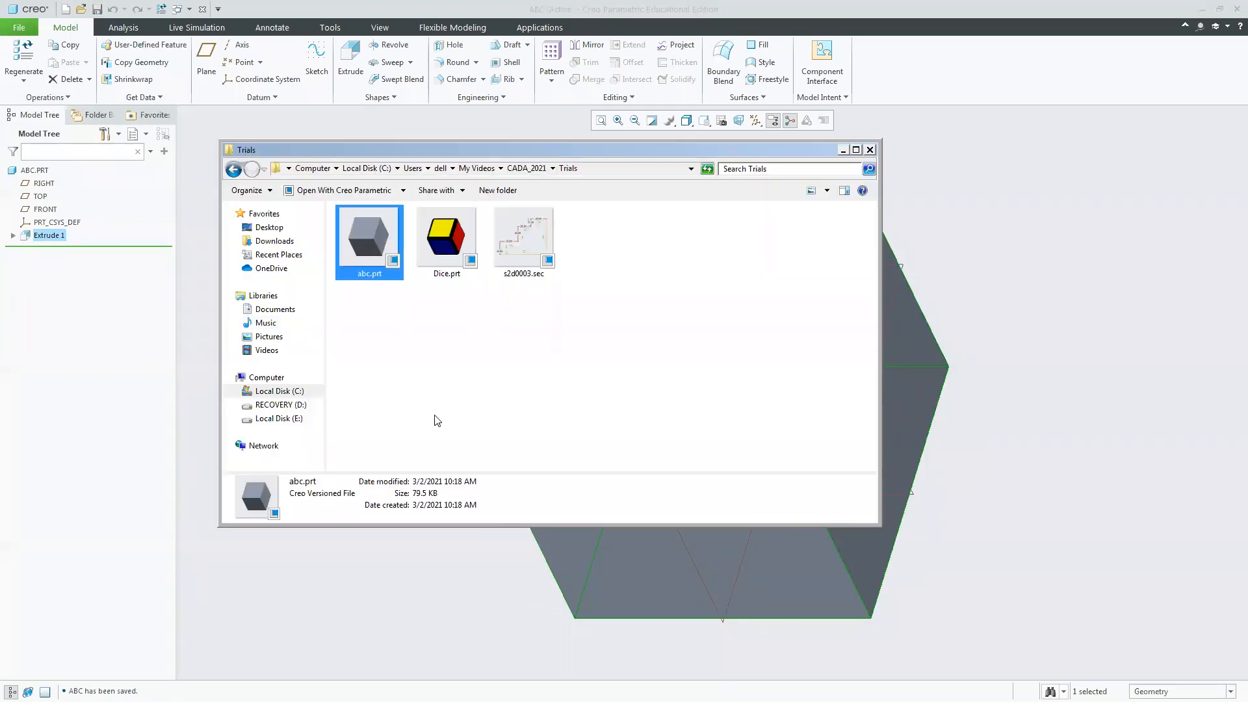
click(810, 191)
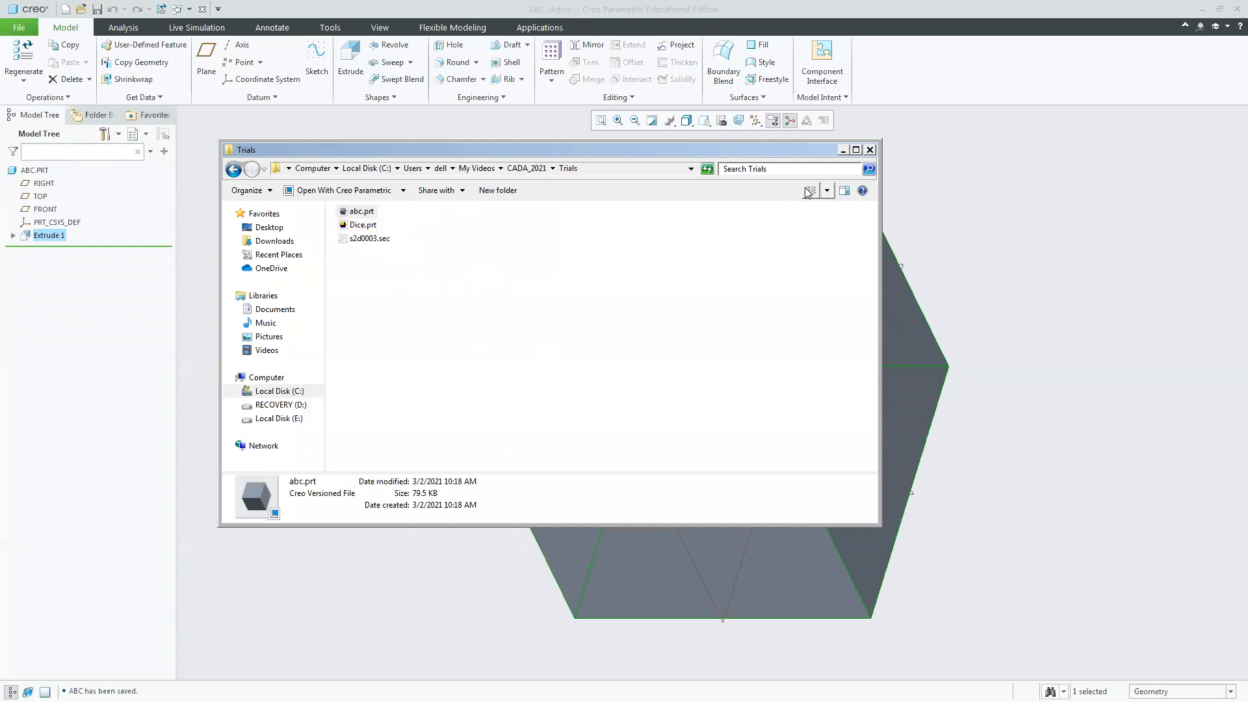
click(810, 191)
click(715, 349)
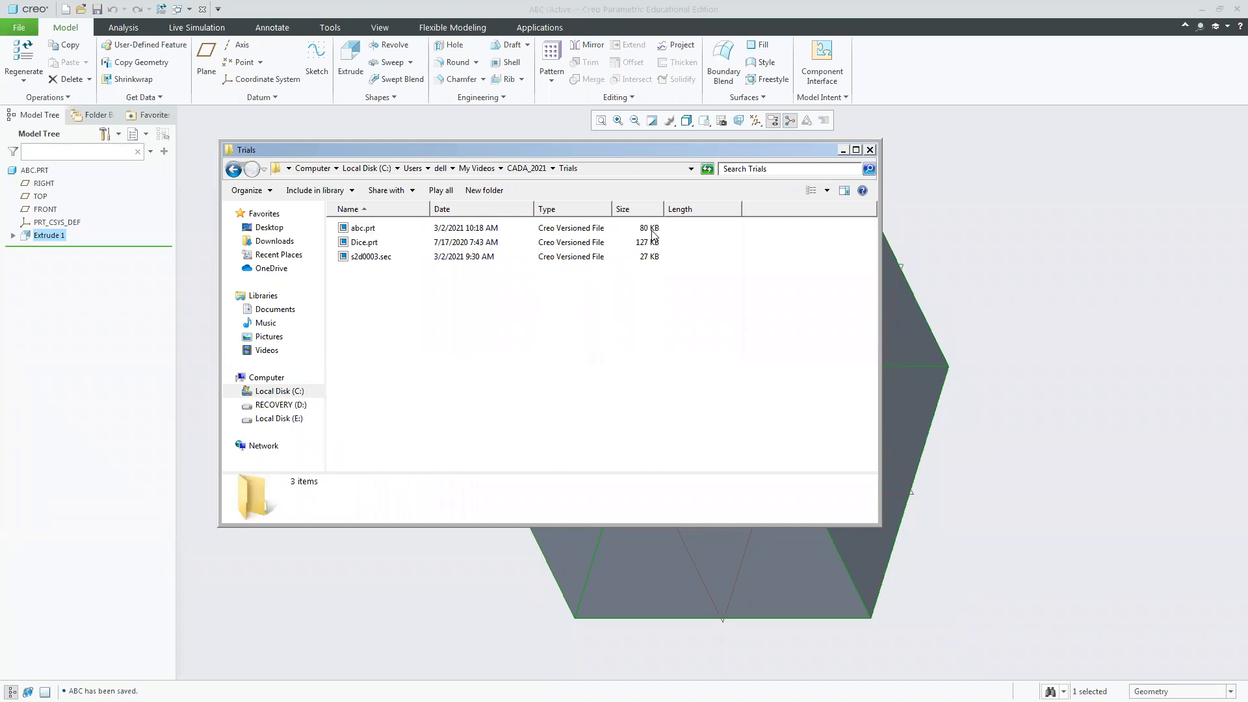
click(843, 150)
Start an Extrude on the block's front face and sketch a circle about 104 mm in diameter near the lower left corner.
click(386, 335)
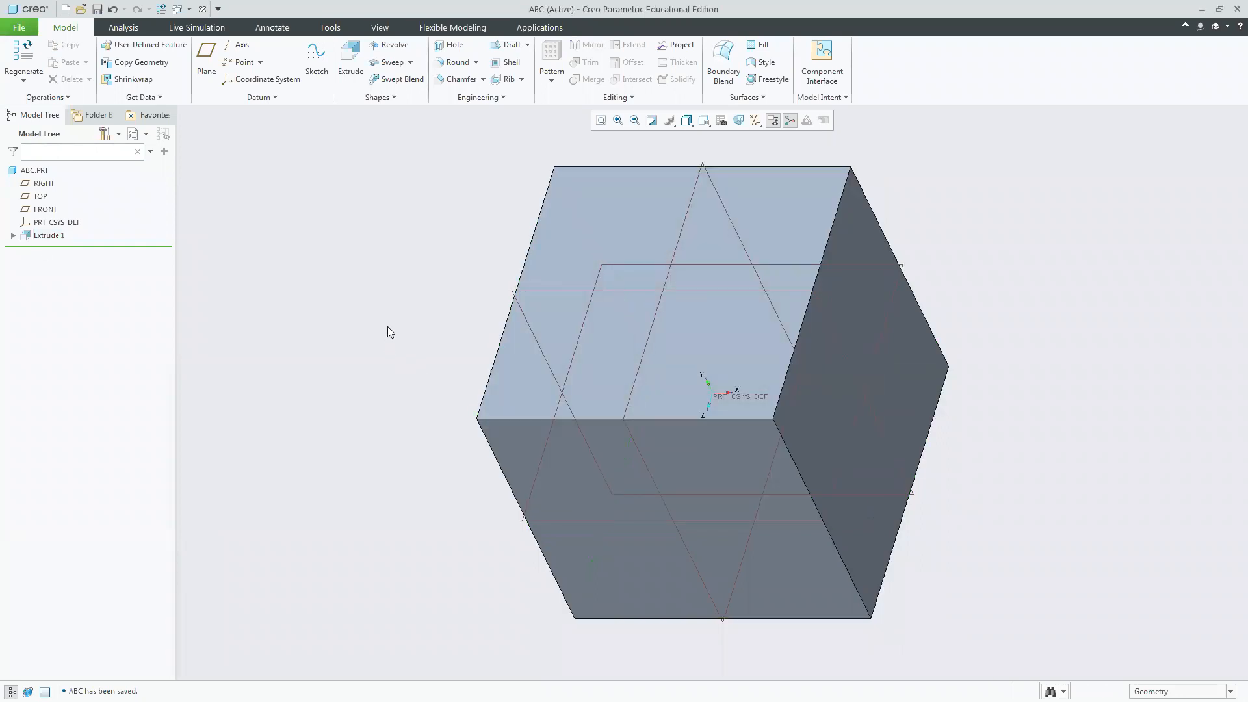
click(350, 58)
click(621, 564)
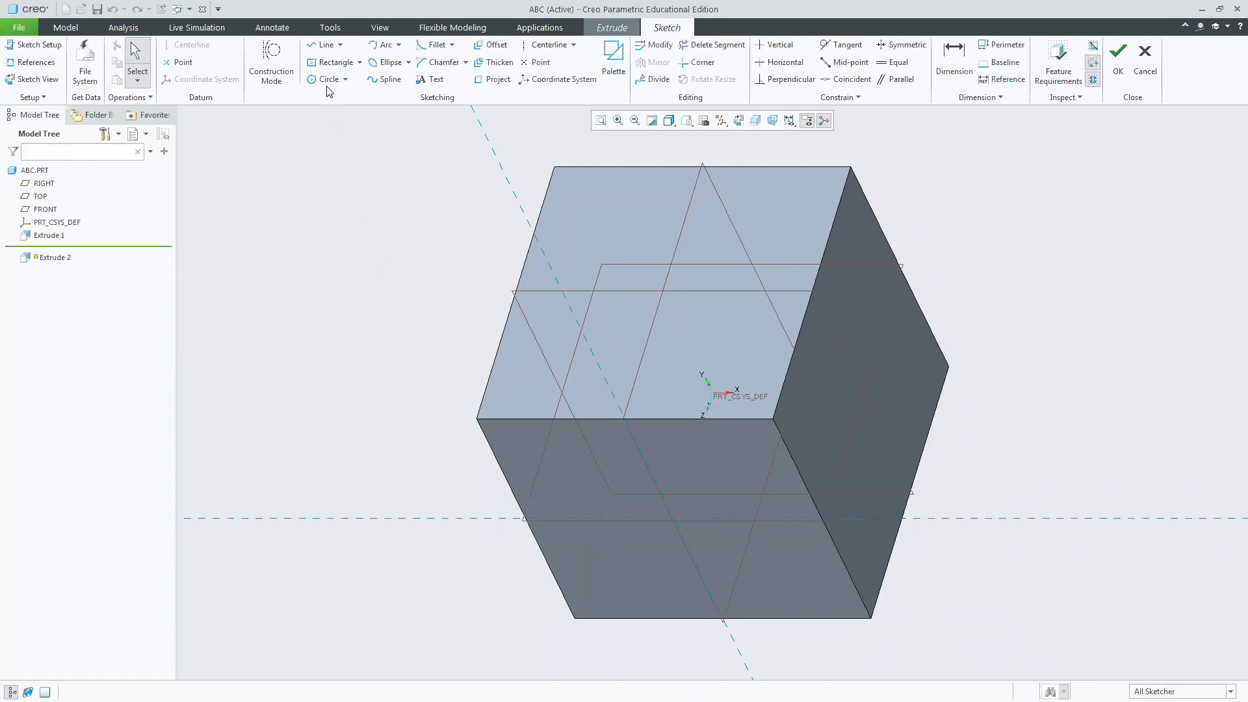
click(327, 81)
click(598, 560)
click(622, 588)
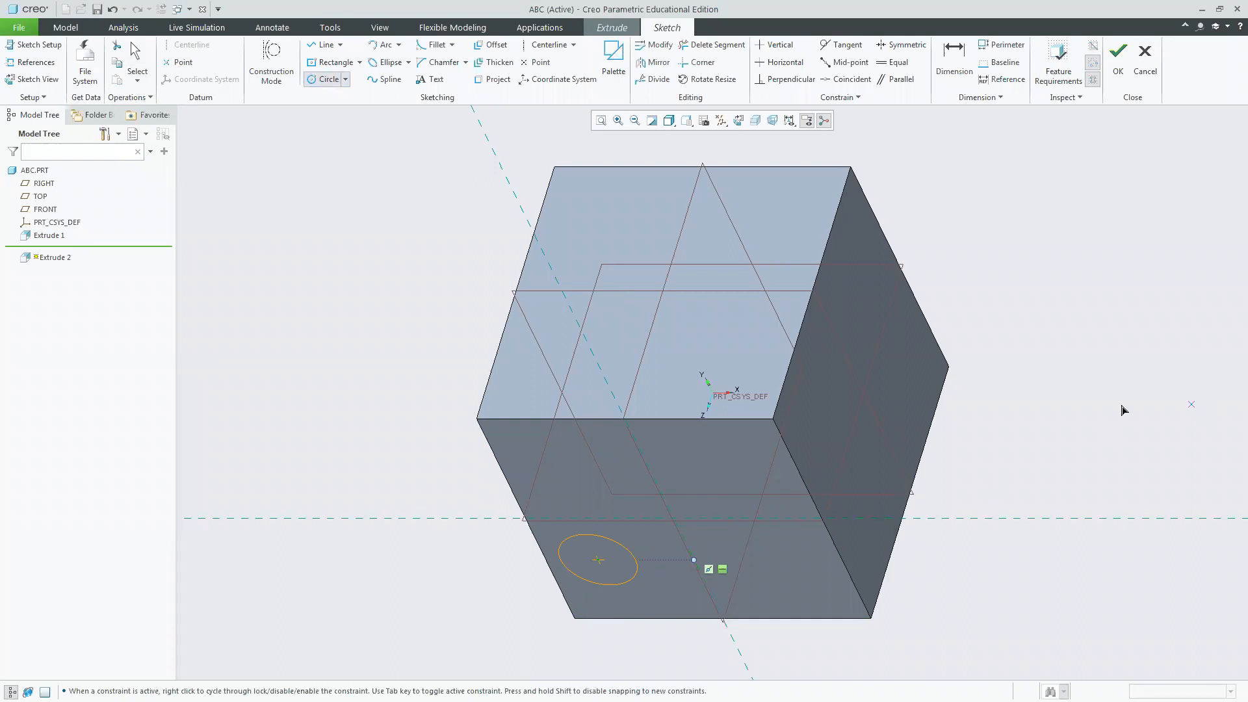
middle_click(1090, 548)
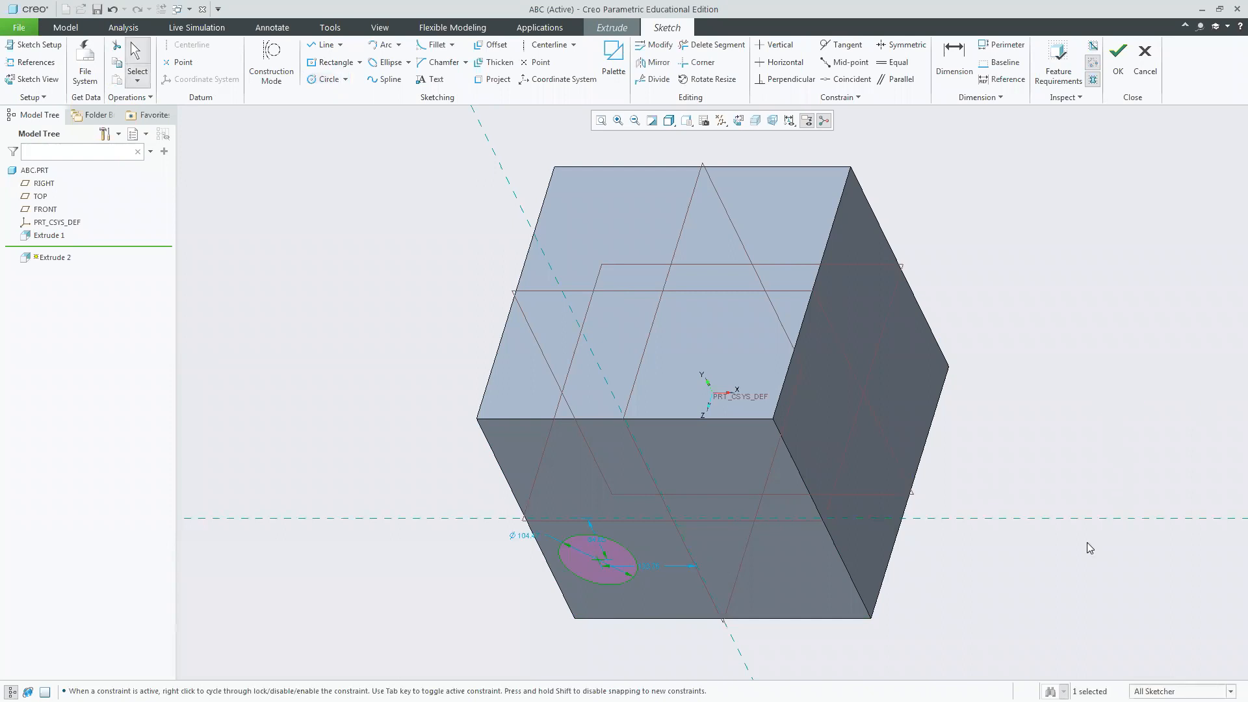
click(1117, 80)
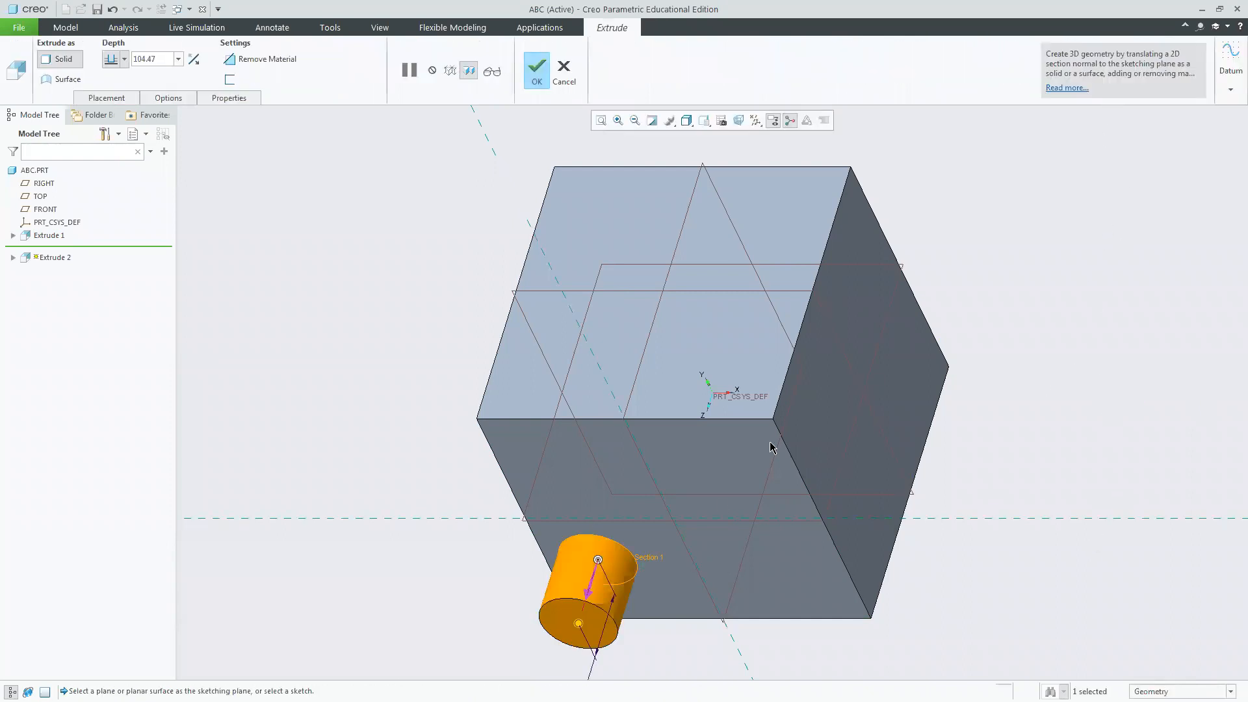
Extrude the circle into the block as a material-removing cut about 629 mm deep.
click(592, 588)
drag(620, 497, 717, 176)
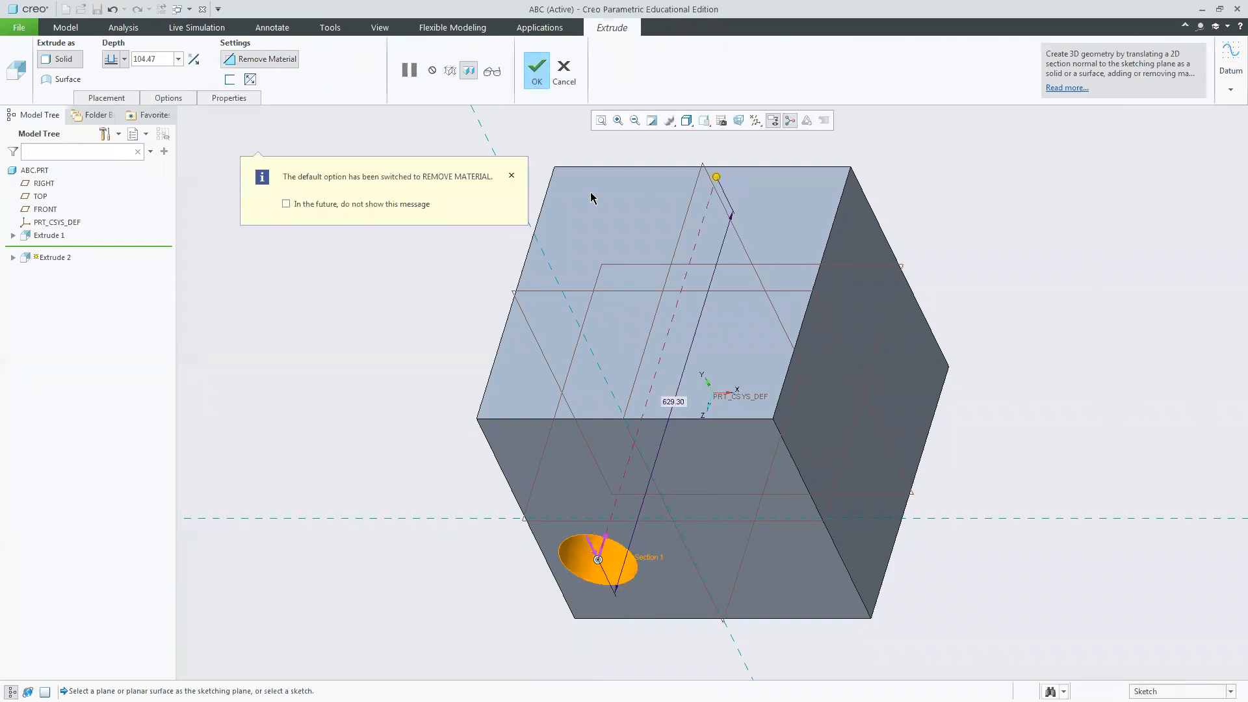
click(537, 70)
middle_drag(965, 559, 949, 481)
Hide the datum planes in the model display.
click(754, 122)
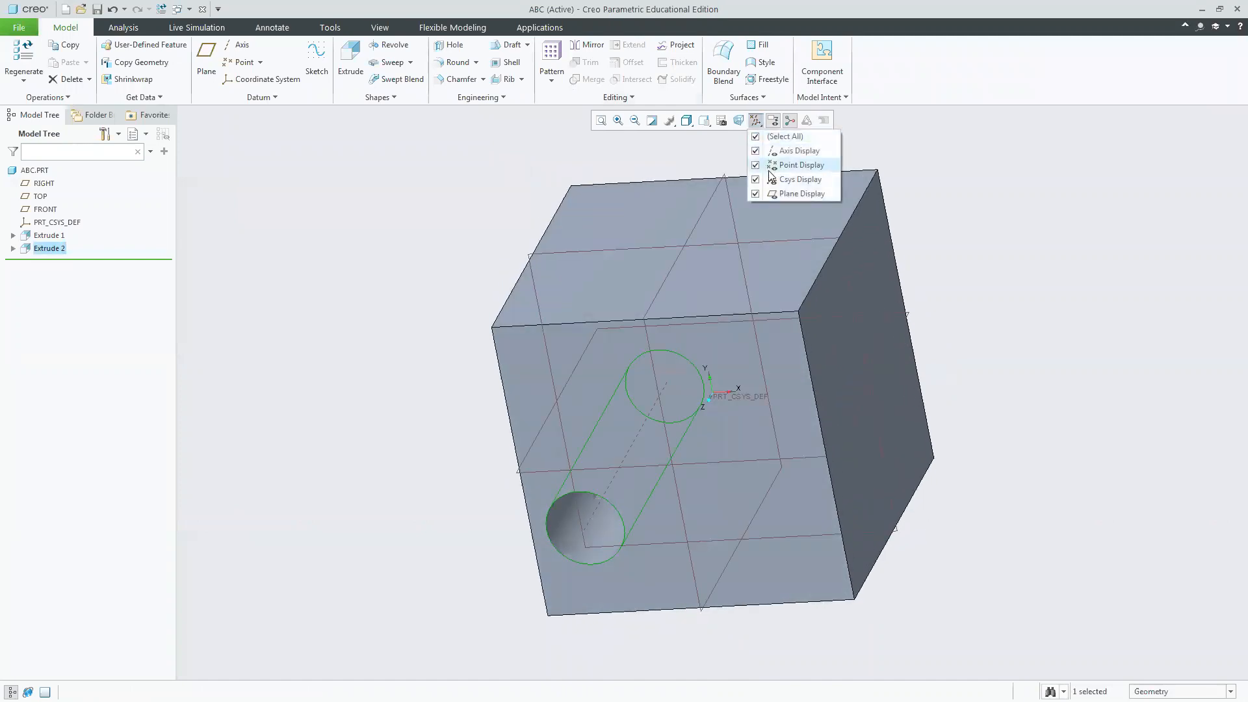
click(774, 193)
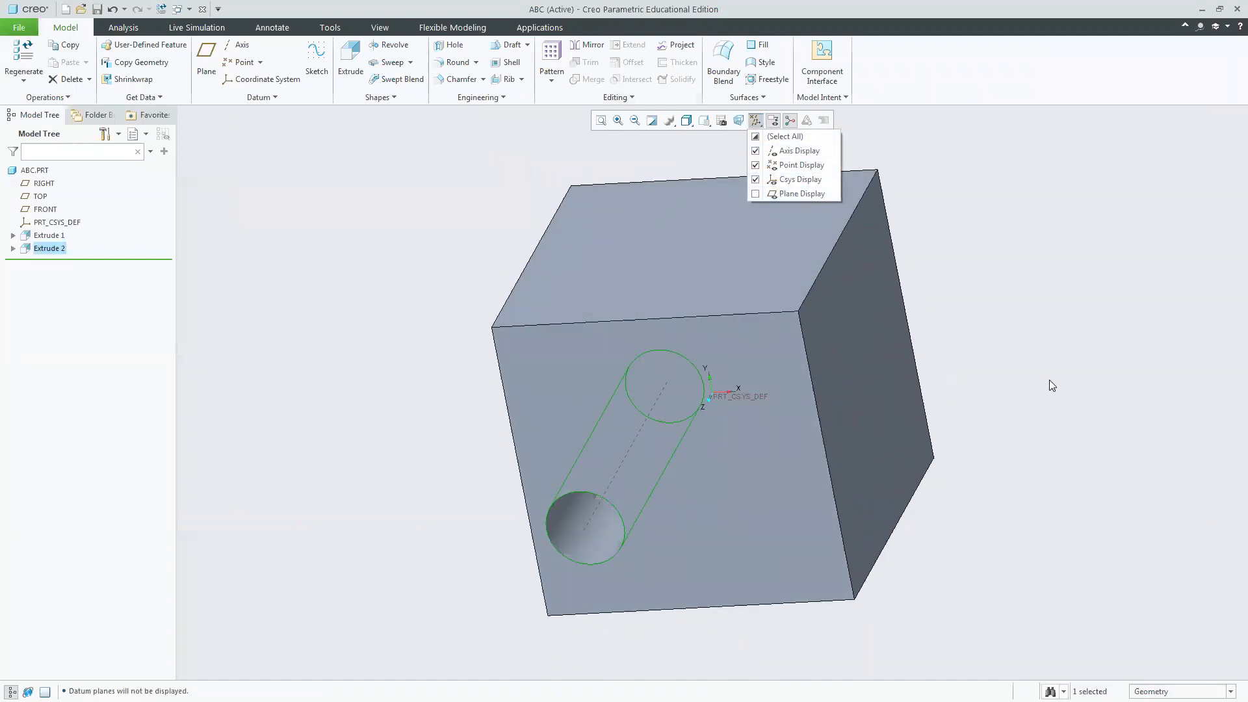
mouse_move(1040, 445)
middle_down()
mouse_move(1059, 377)
mouse_move(1061, 435)
mouse_move(1027, 423)
mouse_move(1034, 463)
middle_up()
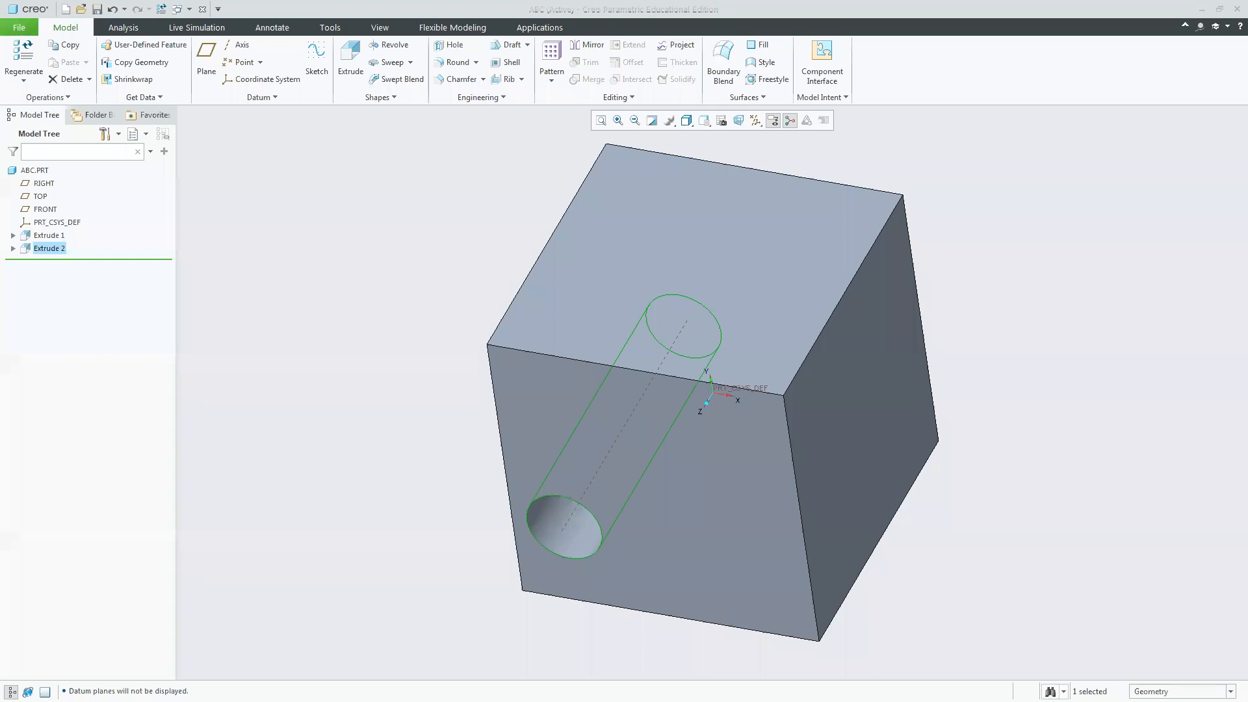
Save the part again and compare the dates and sizes of the abc.prt versions in the Trials folder.
click(19, 27)
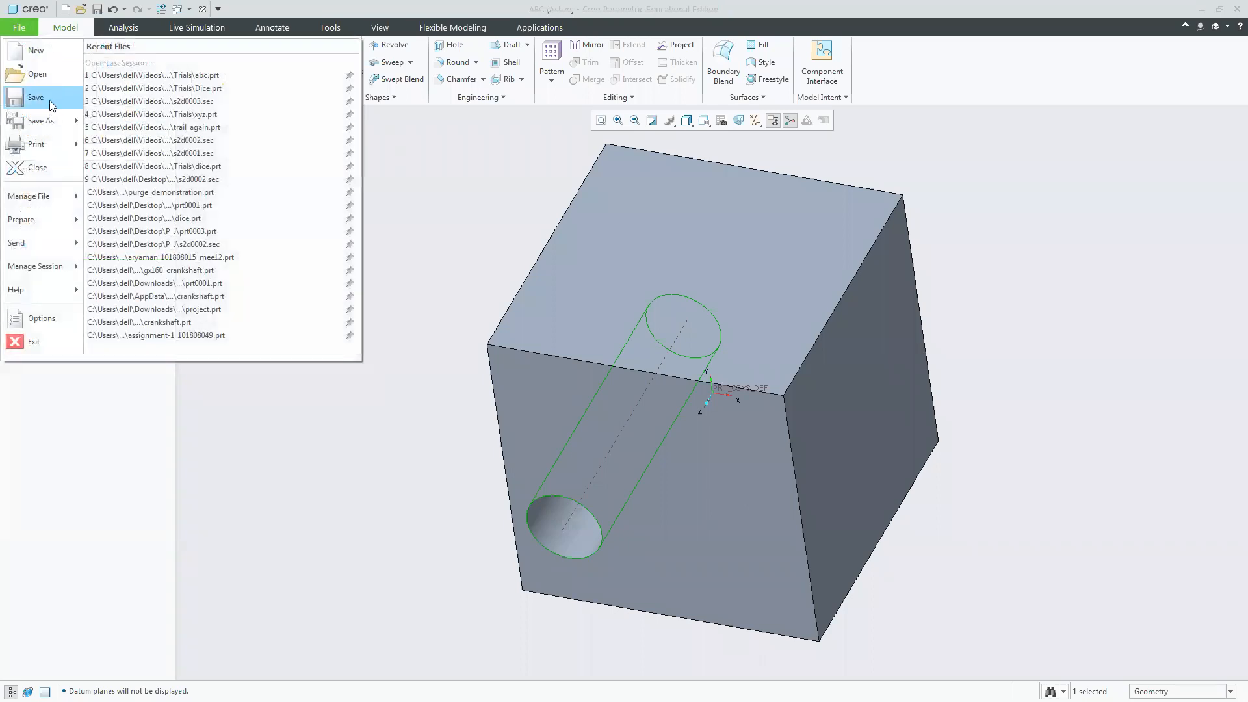
click(50, 100)
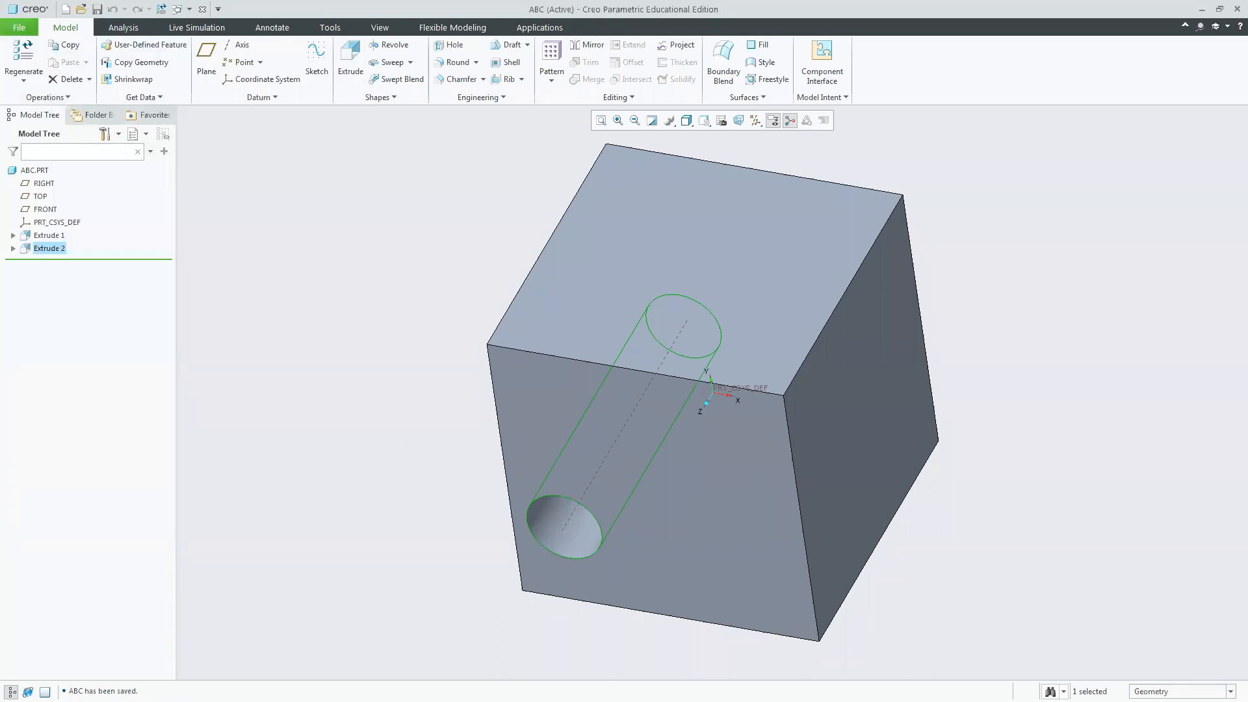
key(alt+Tab)
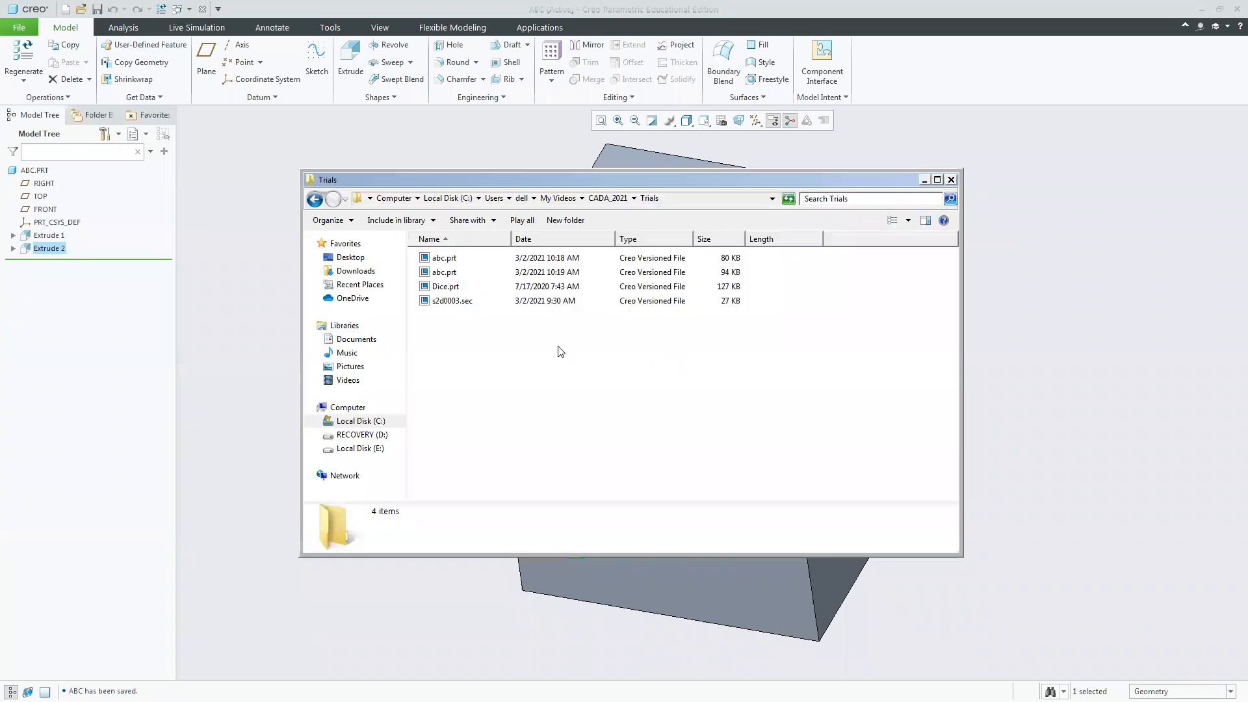
click(573, 258)
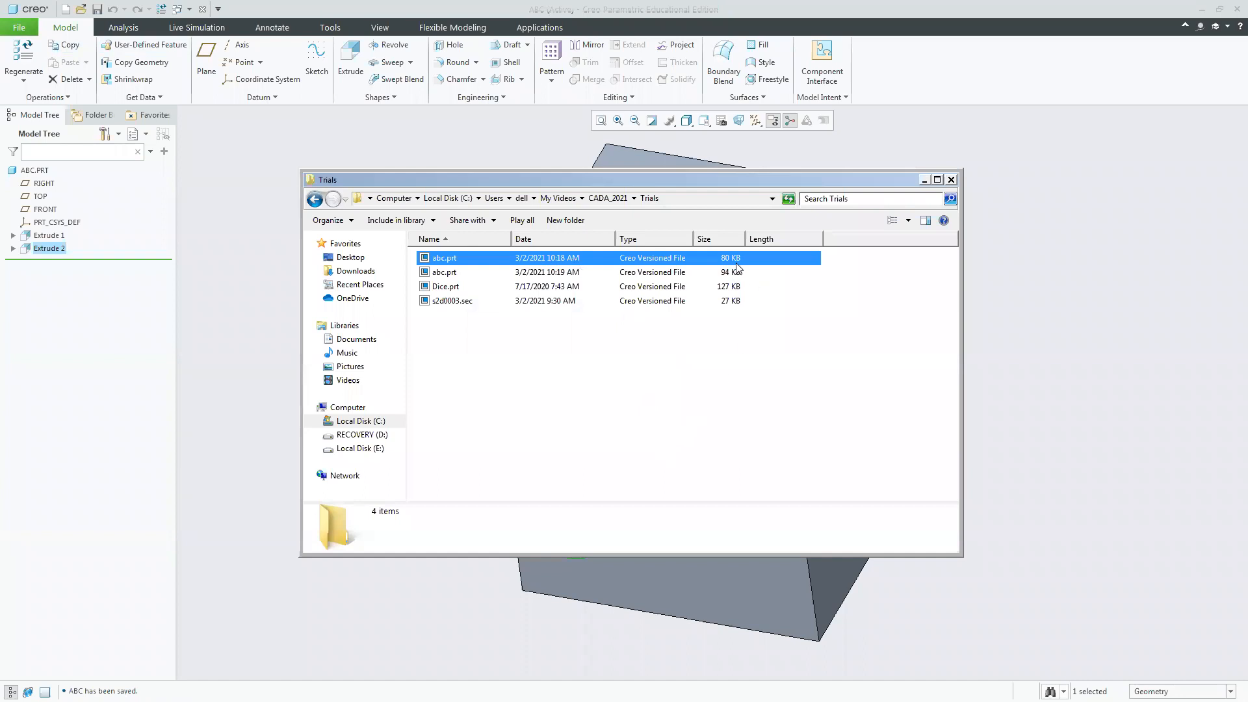
click(448, 274)
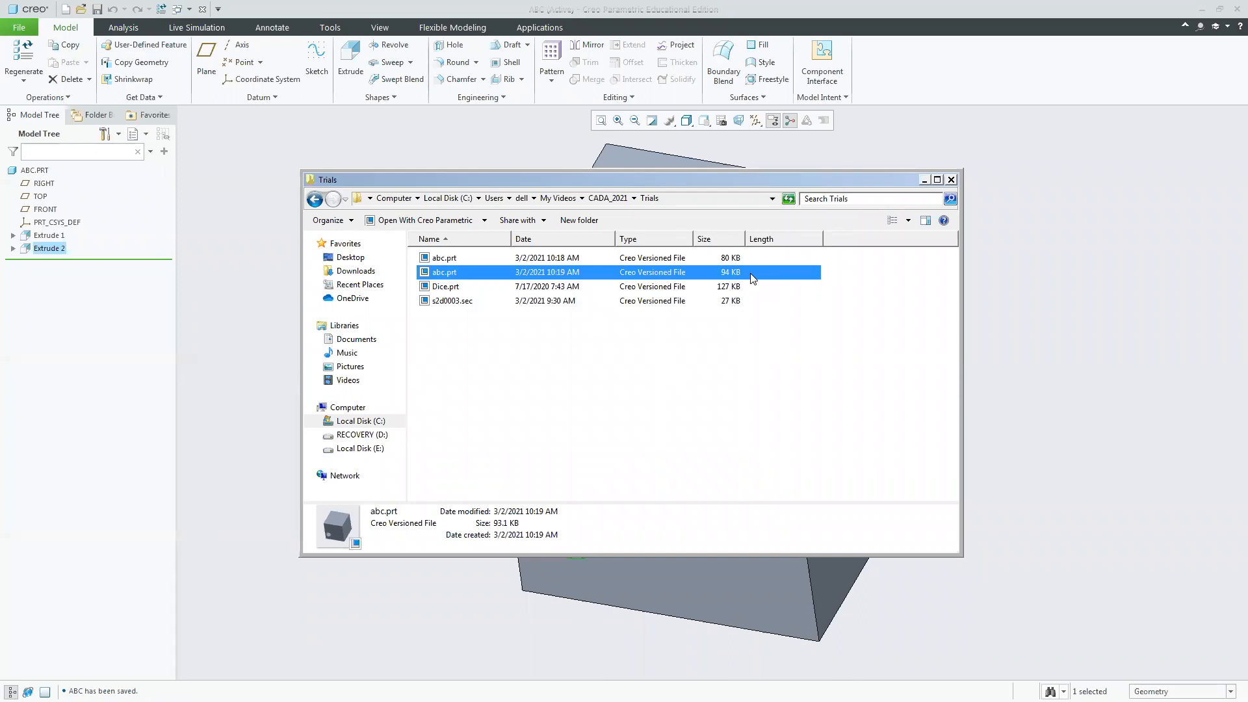
click(447, 258)
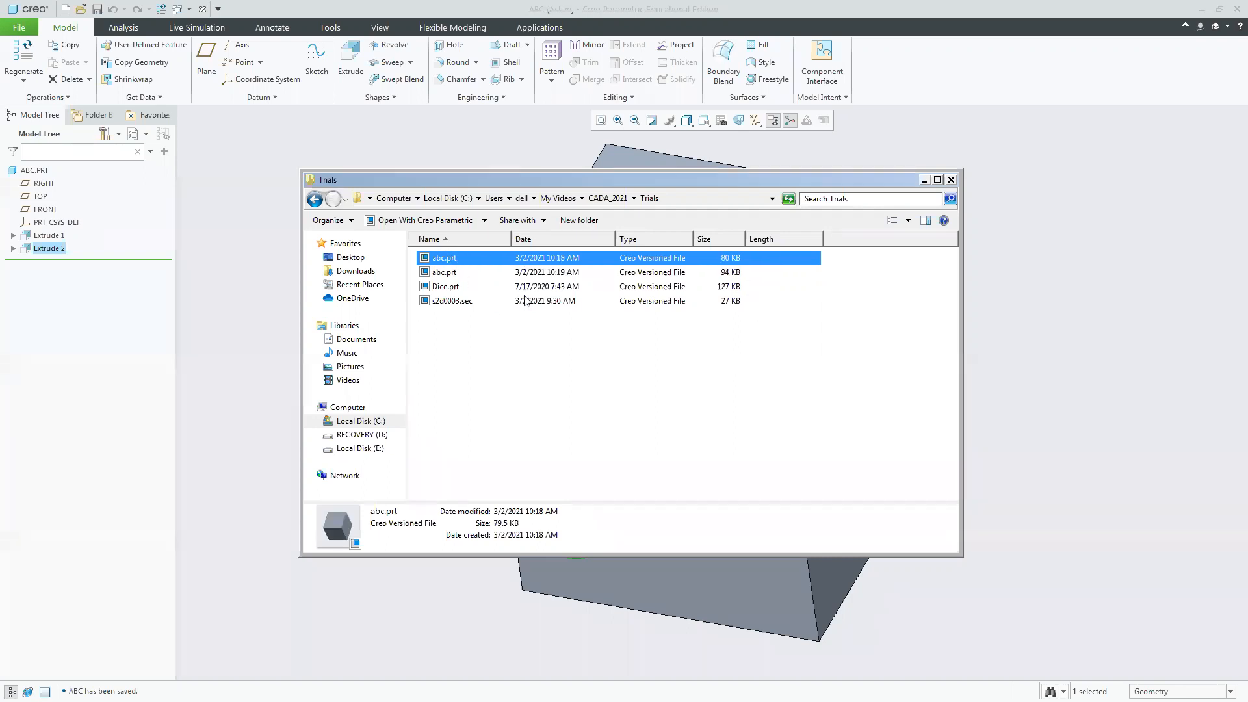
click(470, 273)
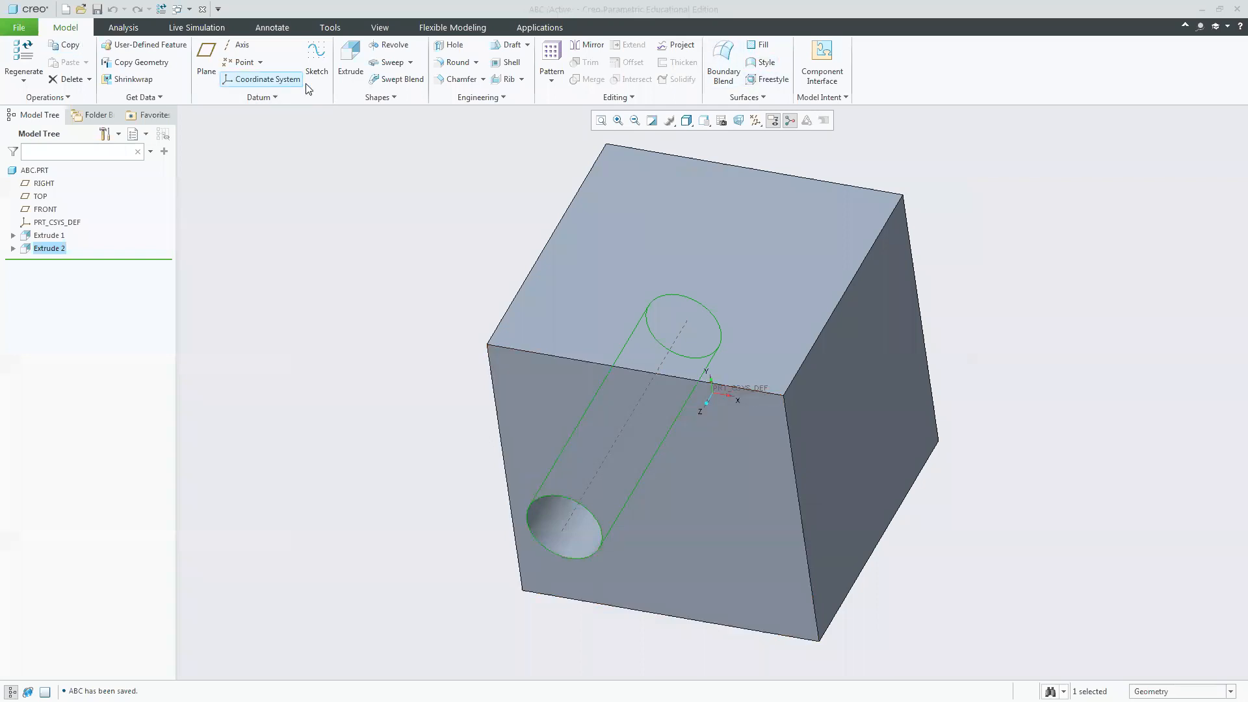
Start an Extrude on the block's right side face and sketch a narrow rectangle near its upper back corner.
click(351, 58)
click(895, 411)
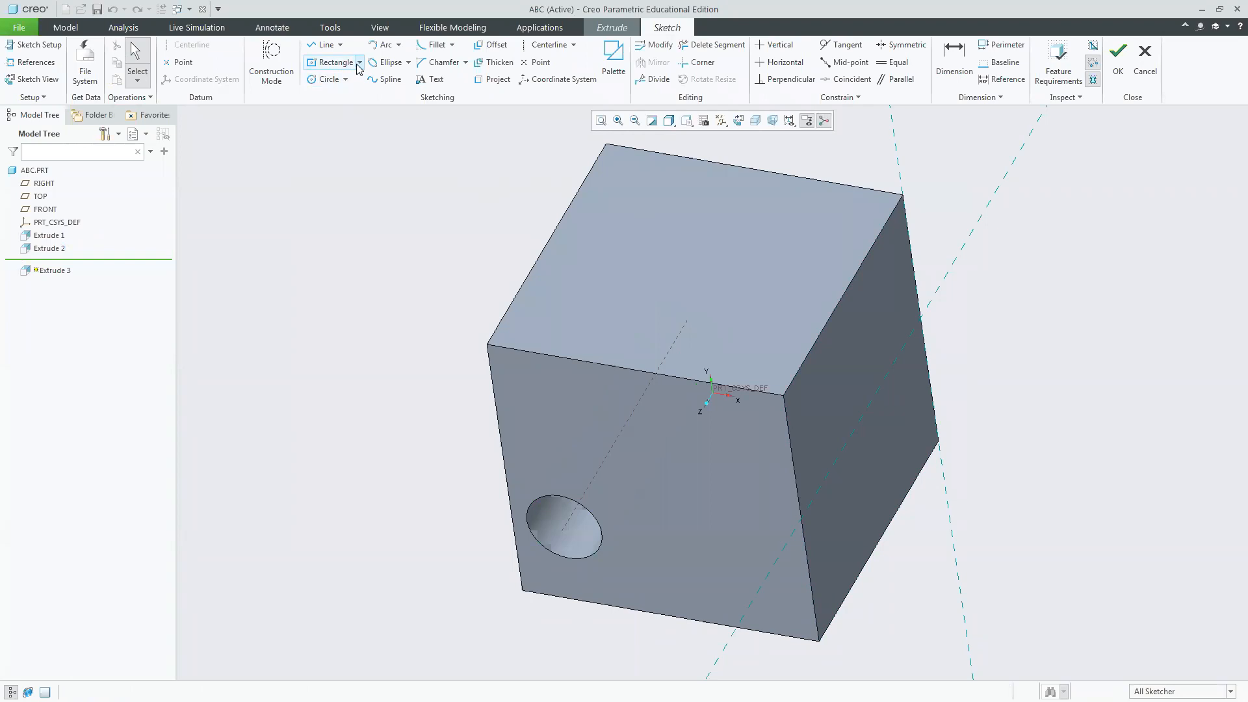
click(332, 64)
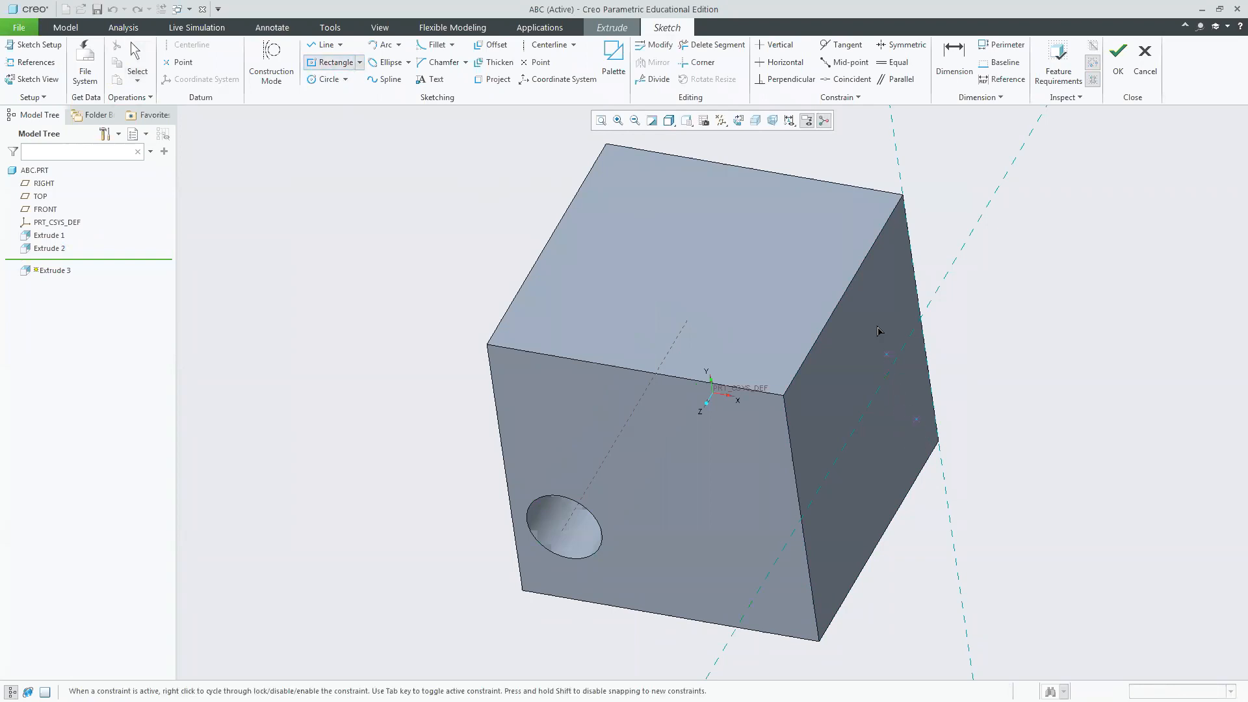
click(881, 293)
click(851, 327)
middle_click(1104, 330)
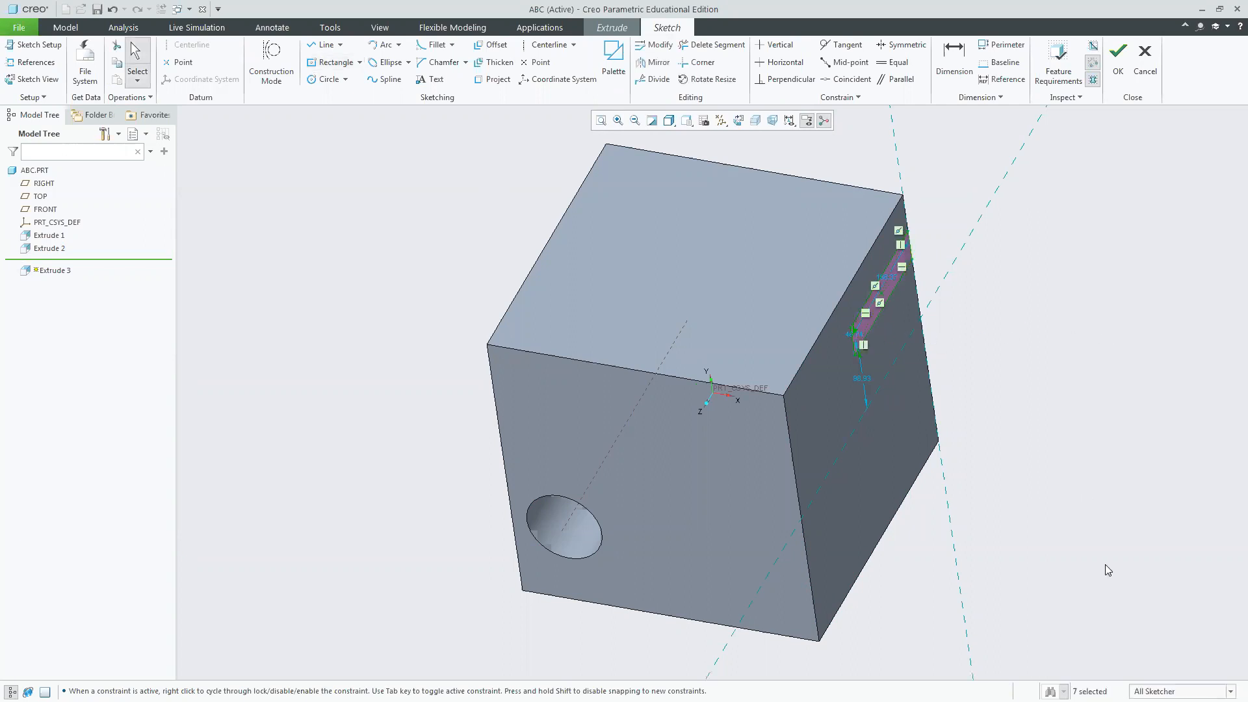
click(1137, 59)
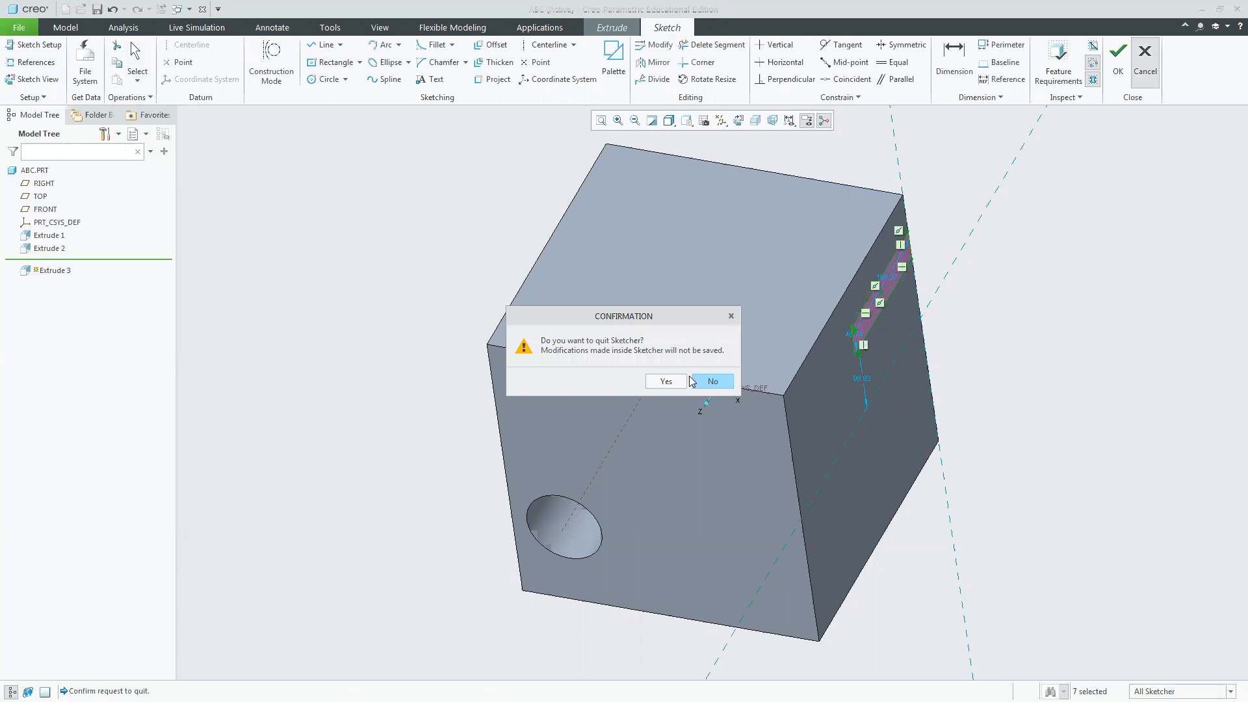
click(713, 383)
click(1117, 60)
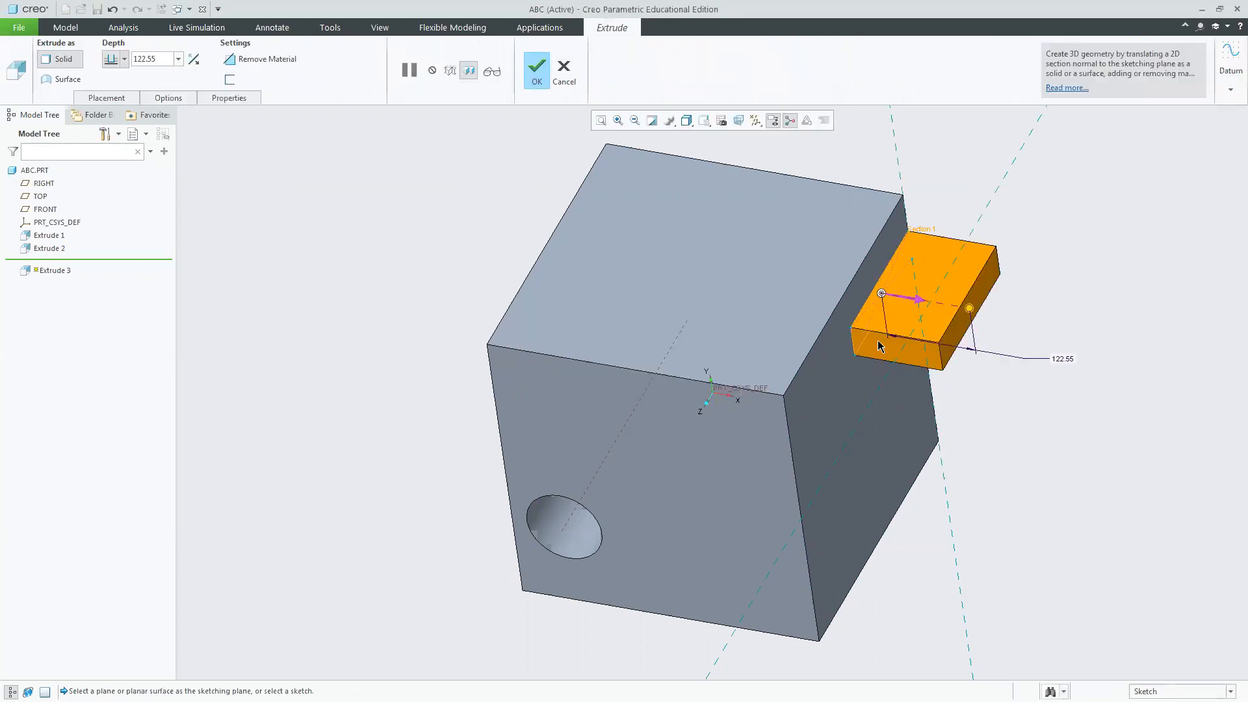
Extrude the rectangle into the block as a material-removing cut 485.10 mm deep.
drag(793, 278, 533, 233)
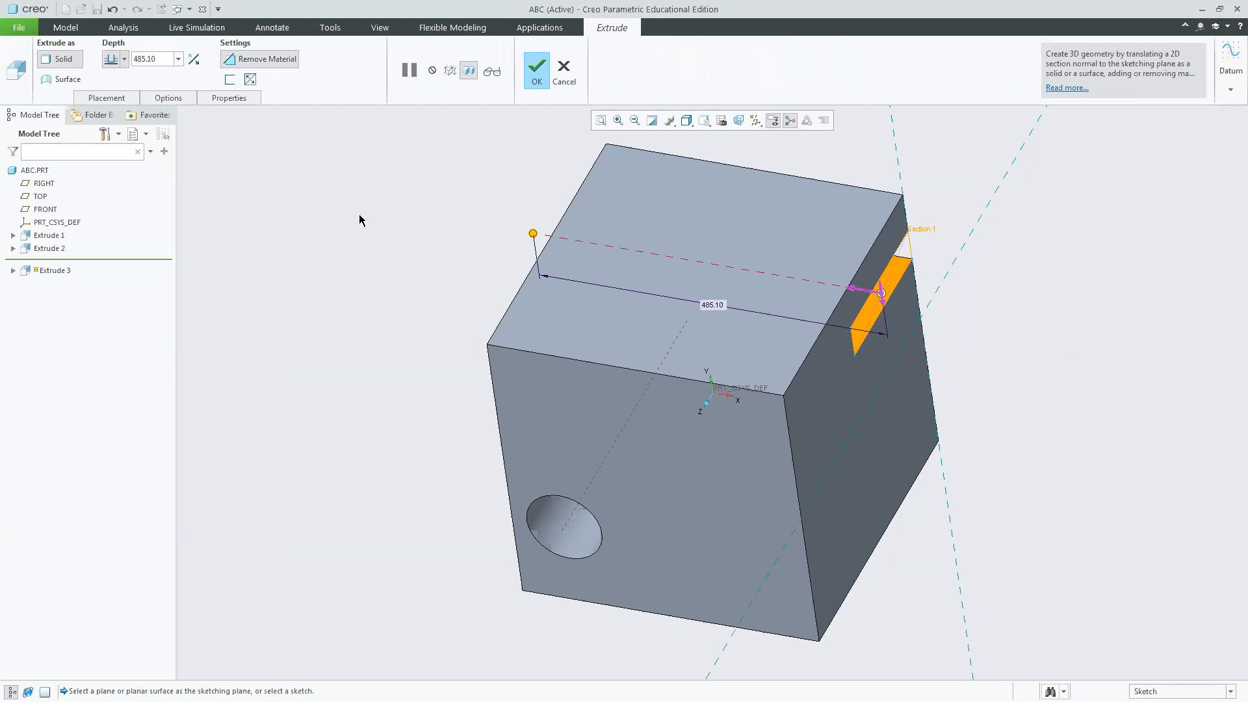
click(537, 70)
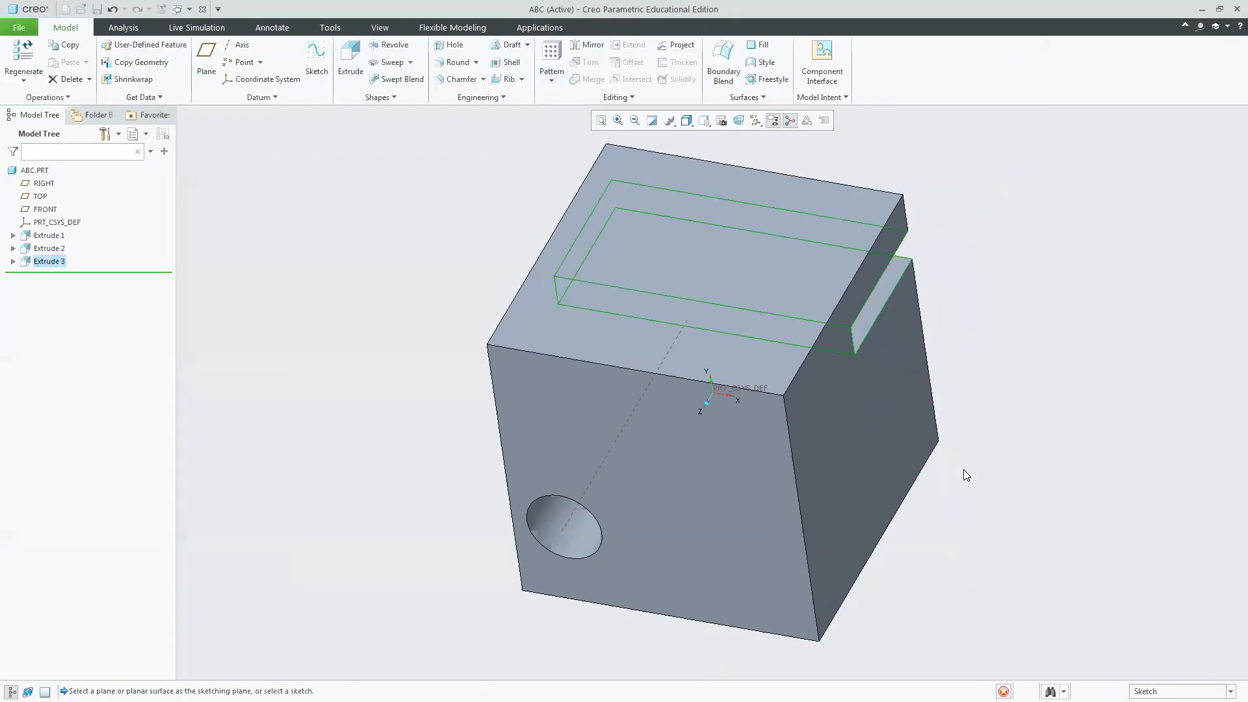
middle_drag(1024, 559, 980, 531)
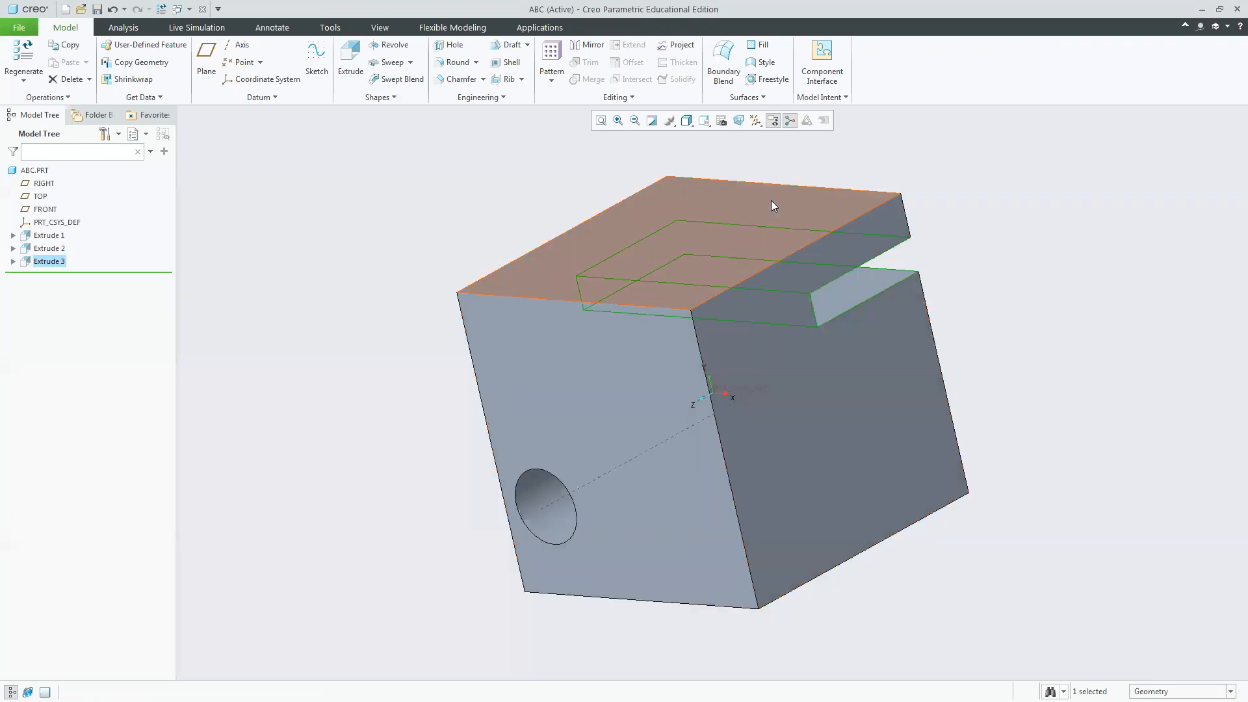
Restore the Default Orientation, save the part once more and check its file versions in the Trials folder.
click(688, 121)
click(715, 139)
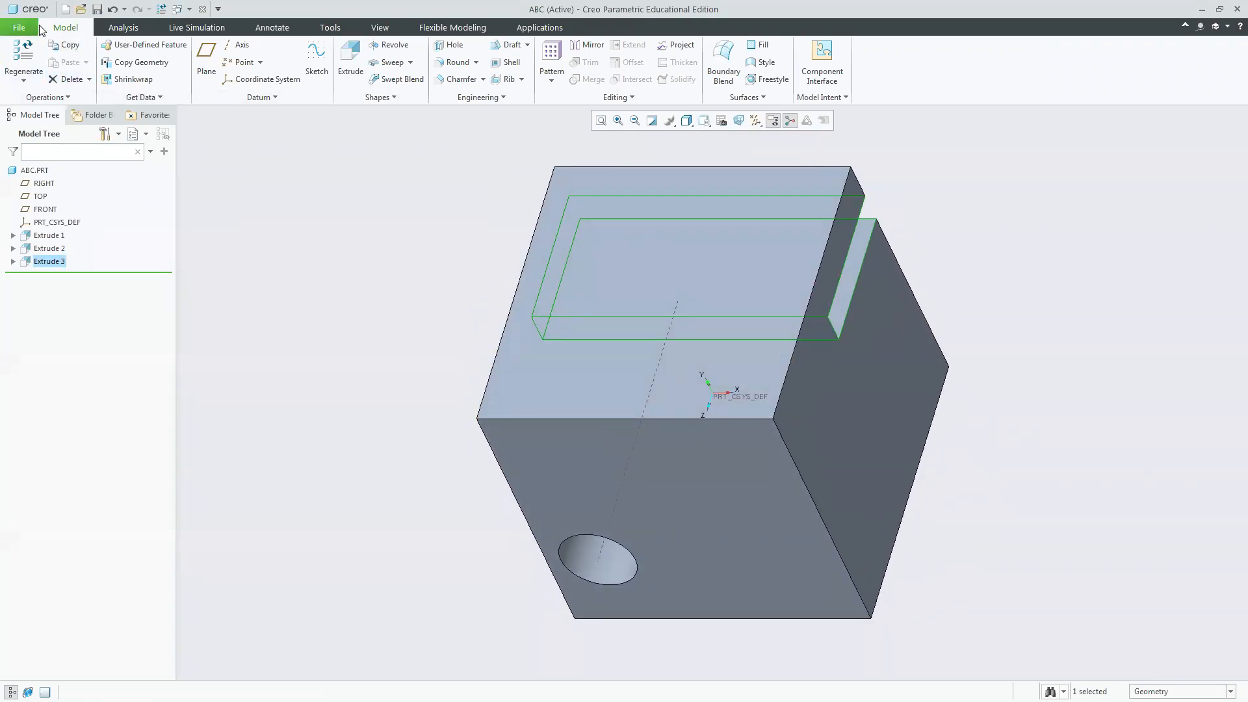
click(20, 29)
click(32, 98)
key(alt+Tab)
click(699, 354)
click(448, 258)
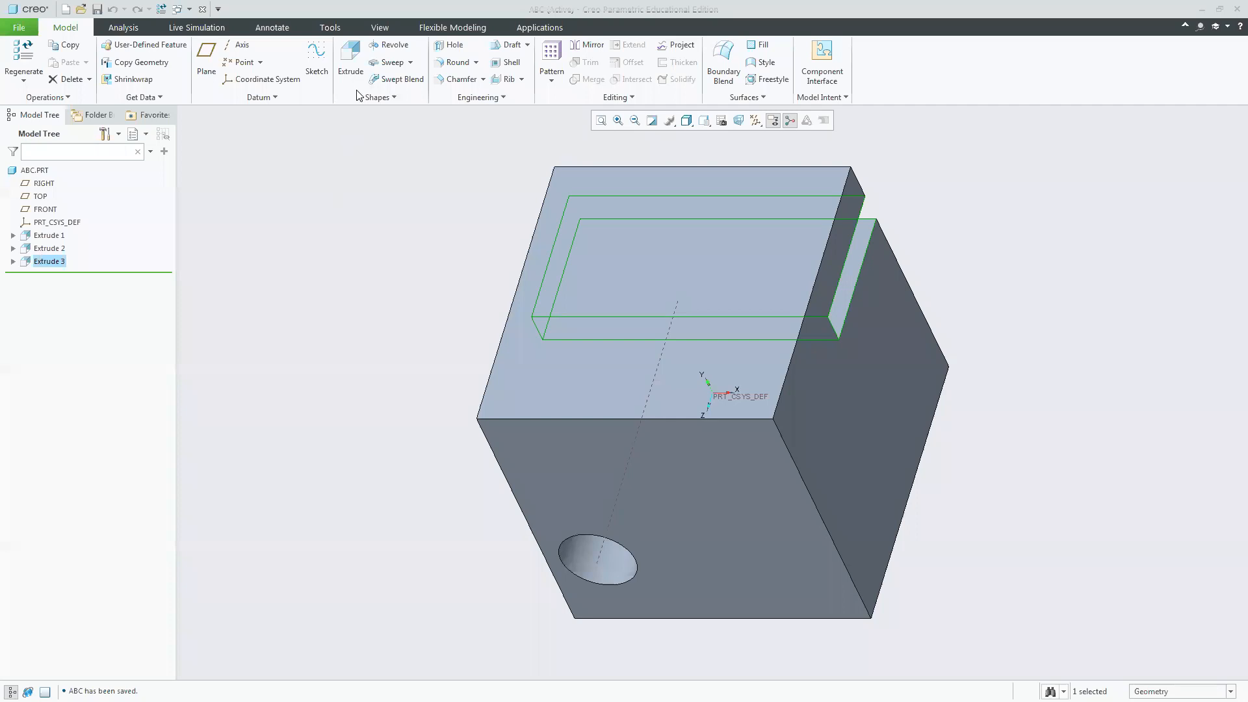
Sketch an ellipse near the back edge of the block's top face and extrude it upward as a solid boss 137.31 deep.
click(351, 62)
click(732, 299)
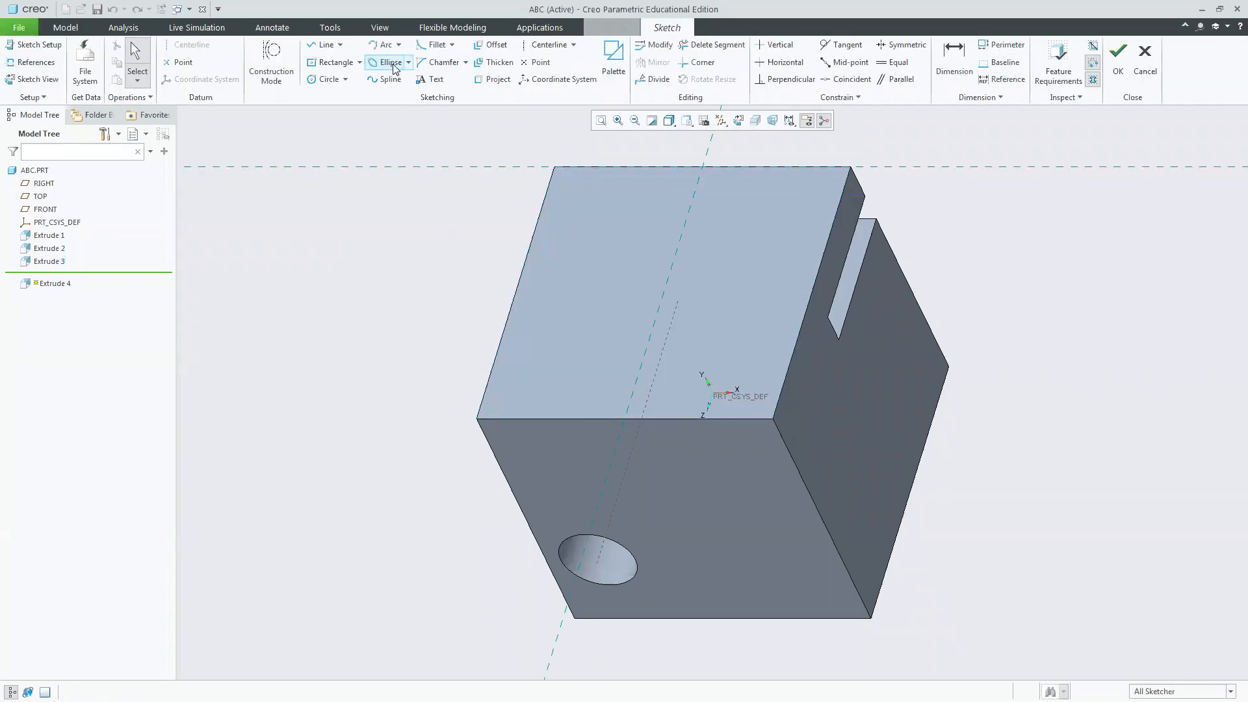
click(383, 63)
click(702, 225)
click(749, 245)
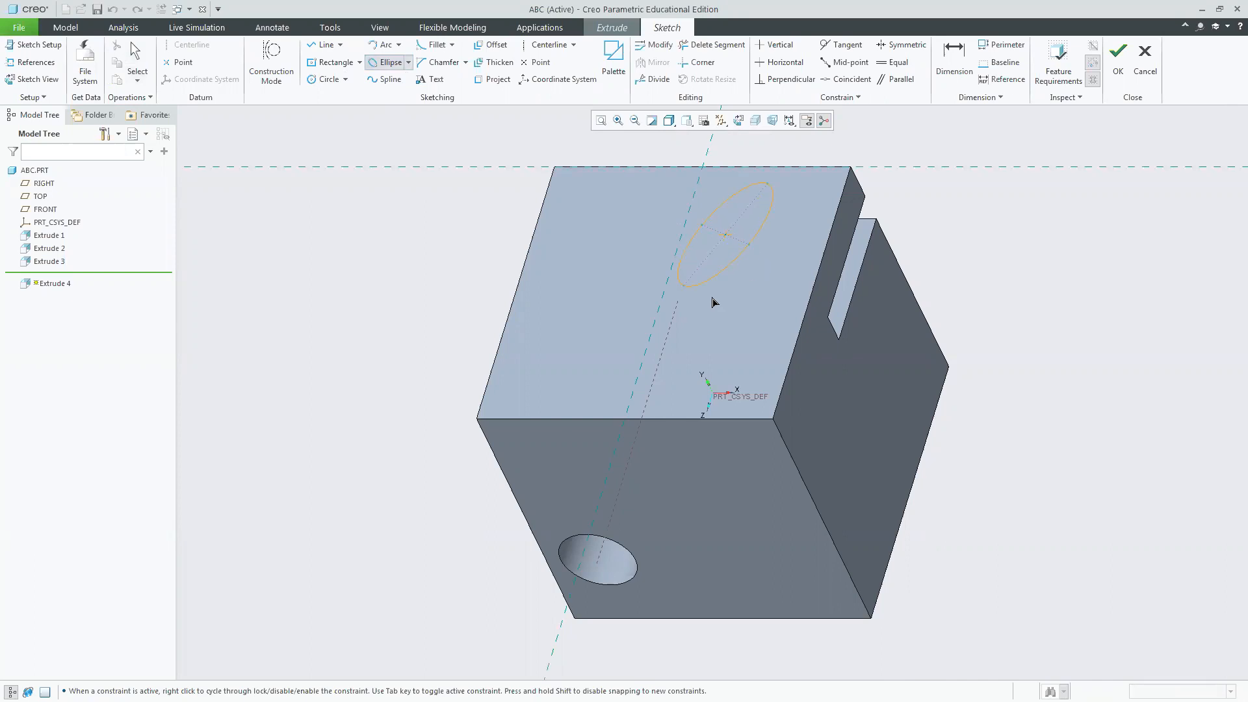
click(767, 278)
middle_click(766, 278)
click(1118, 61)
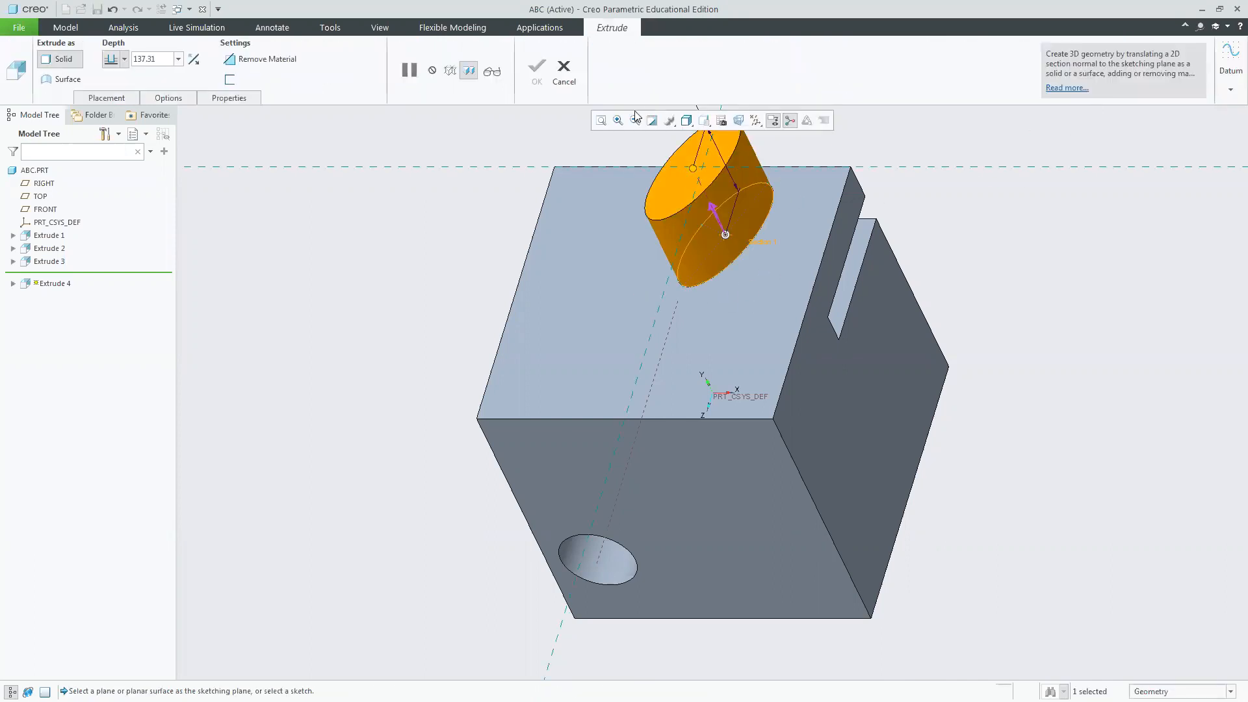
click(537, 68)
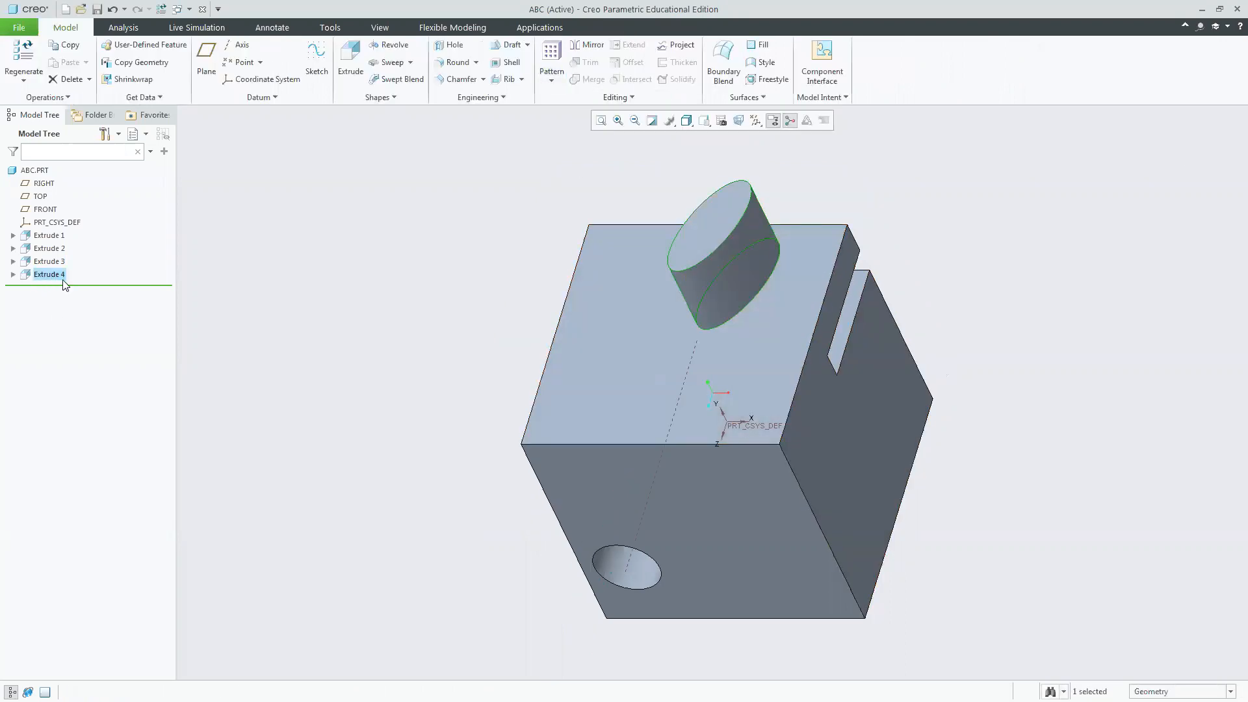
Save the part again and view its abc.prt versions in the Trials folder.
click(19, 27)
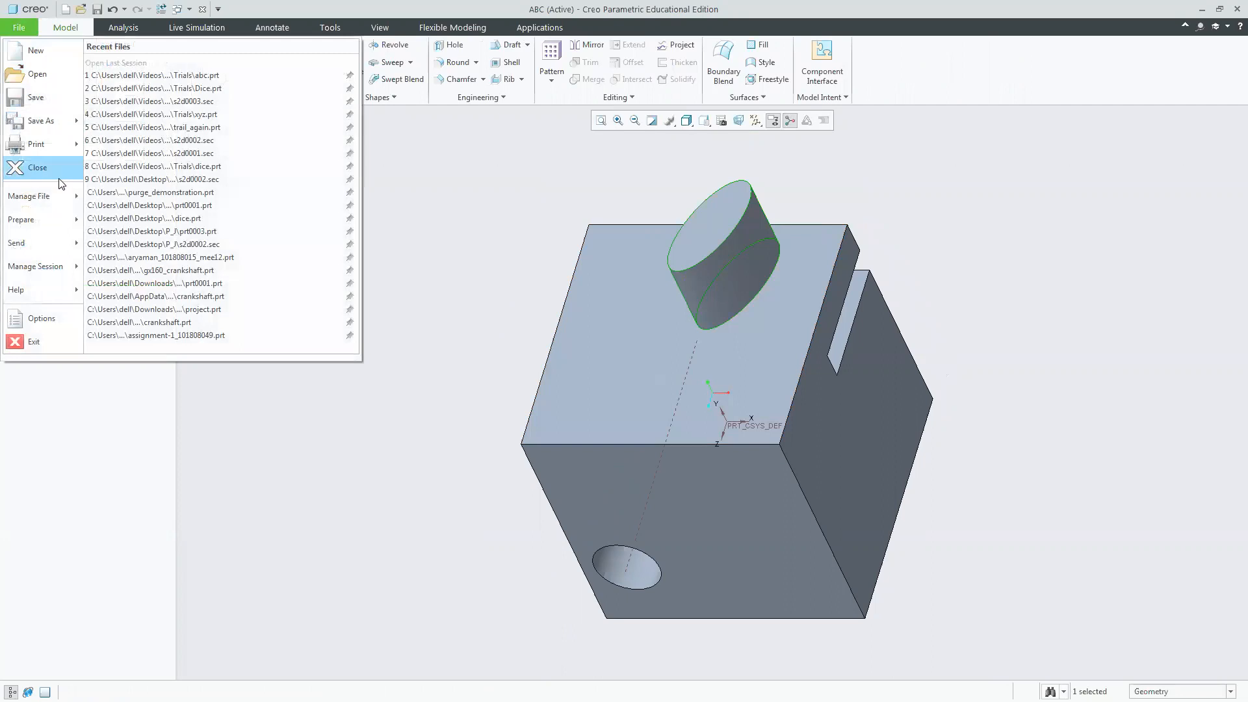
click(43, 99)
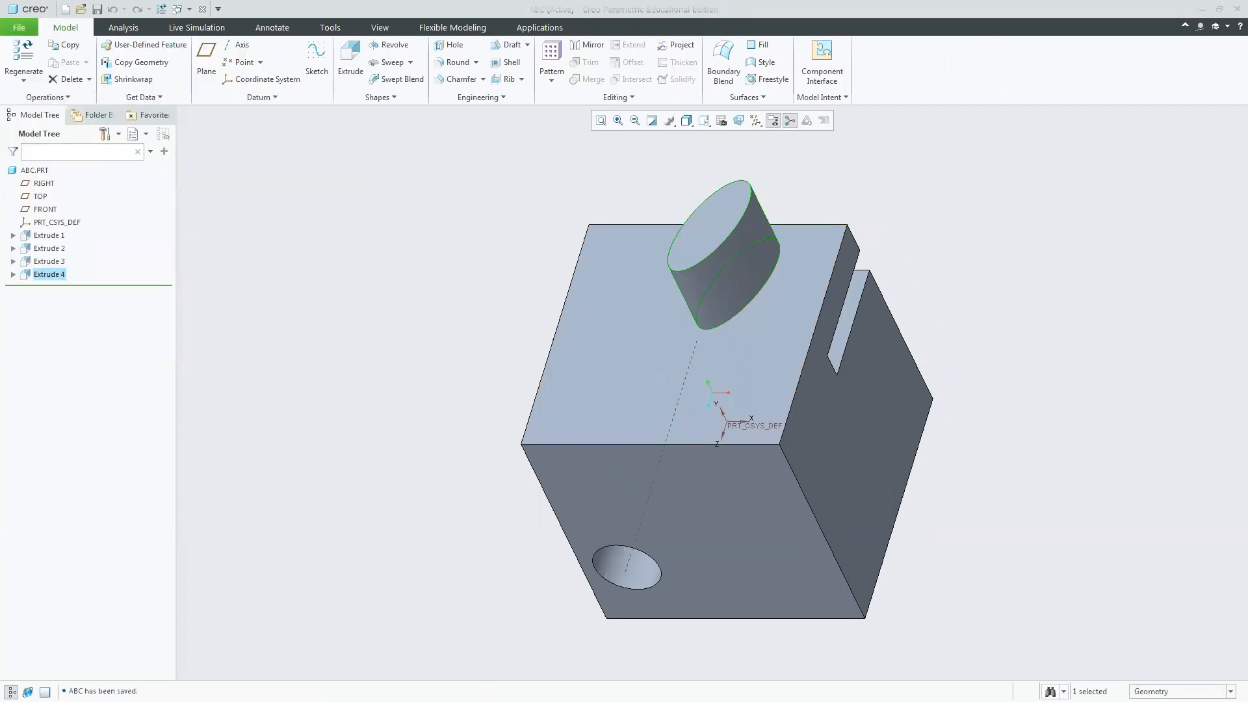
click(741, 354)
drag(747, 305, 615, 268)
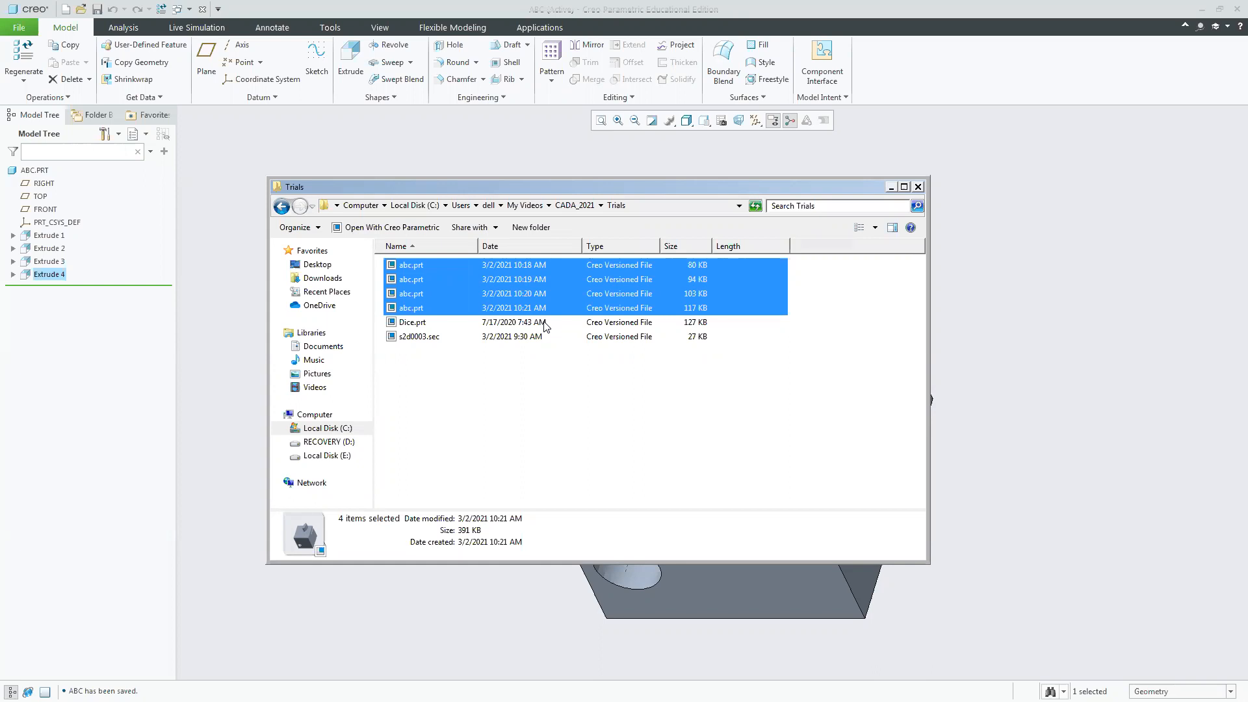
click(832, 377)
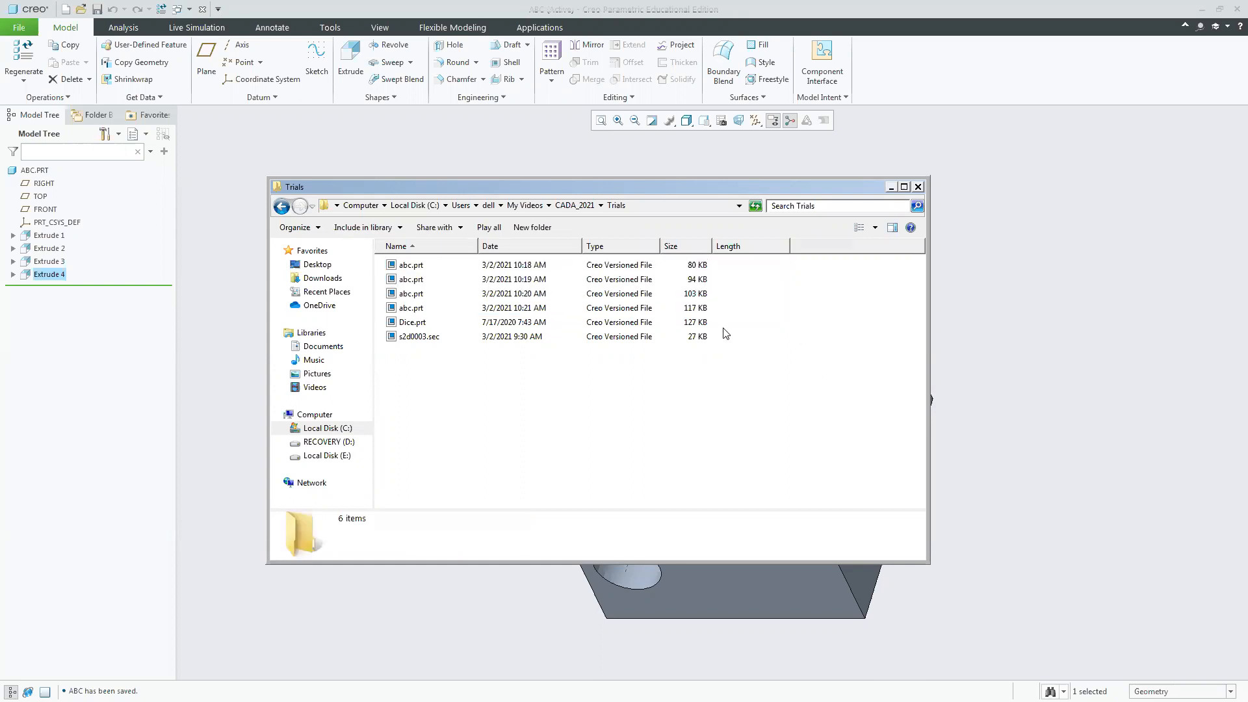
Compare the dates and sizes of the newest and older abc.prt versions, and minimize the Trials folder window.
drag(725, 310, 684, 298)
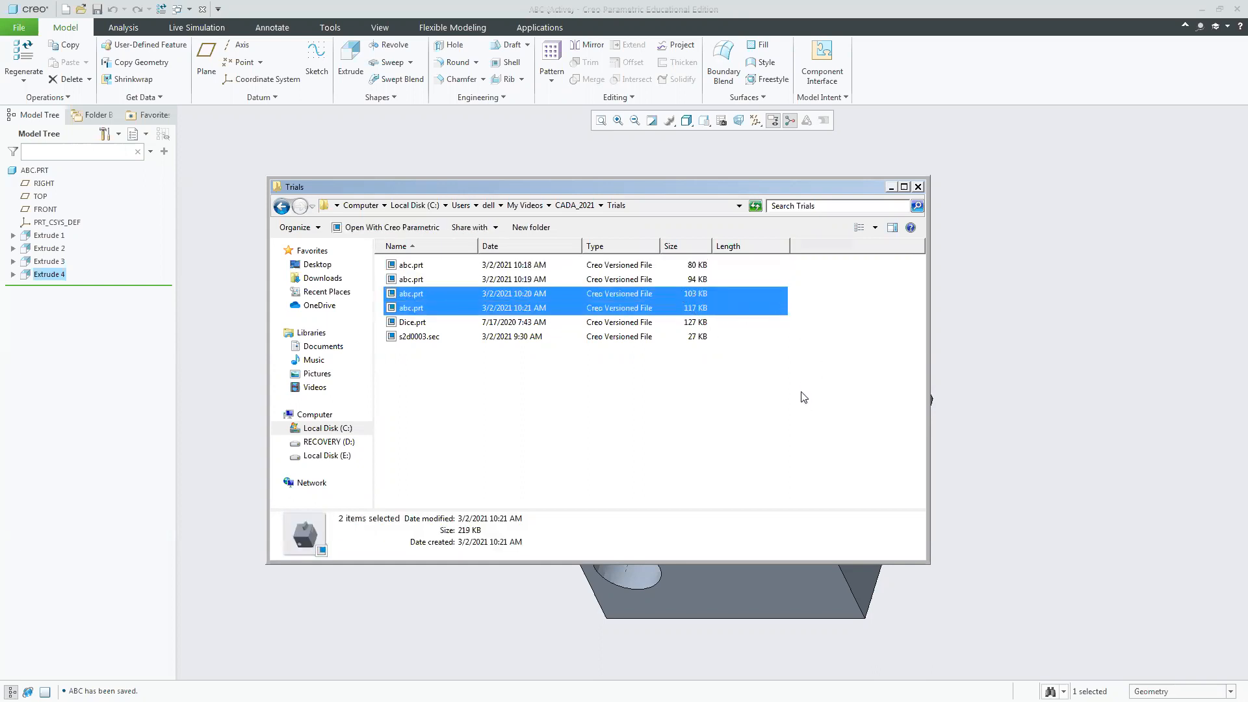
click(625, 283)
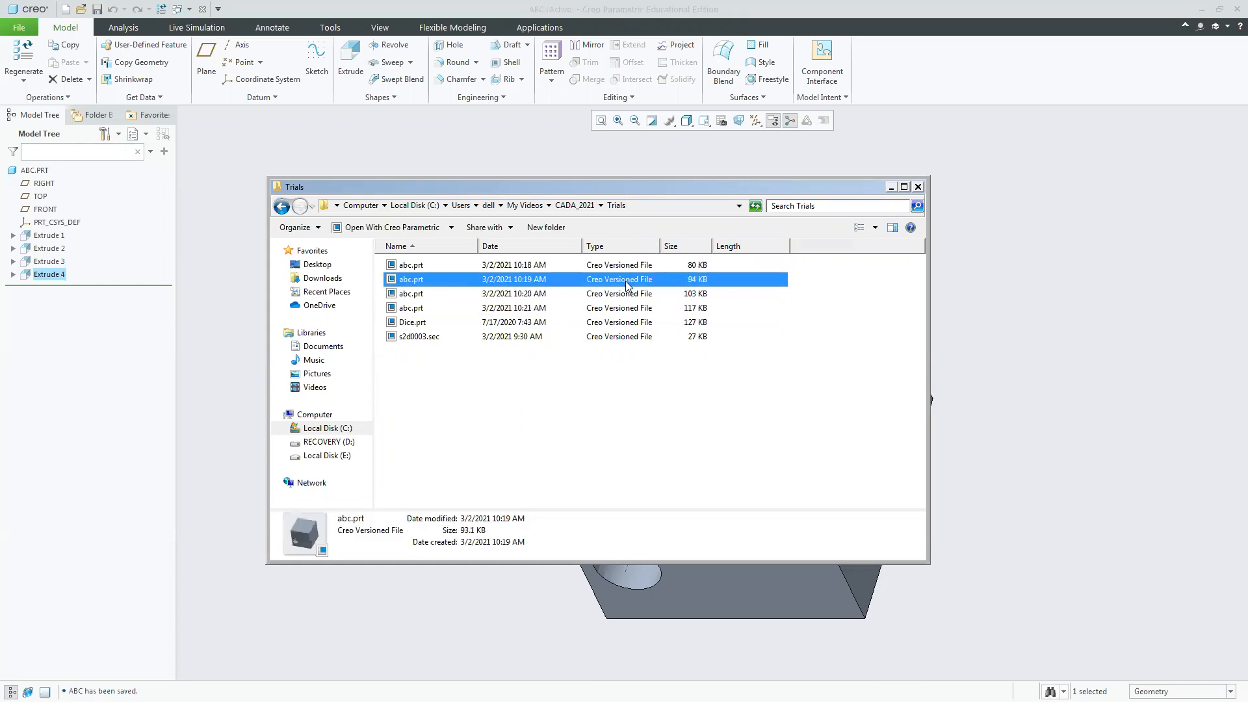
click(707, 296)
key(shift+Down)
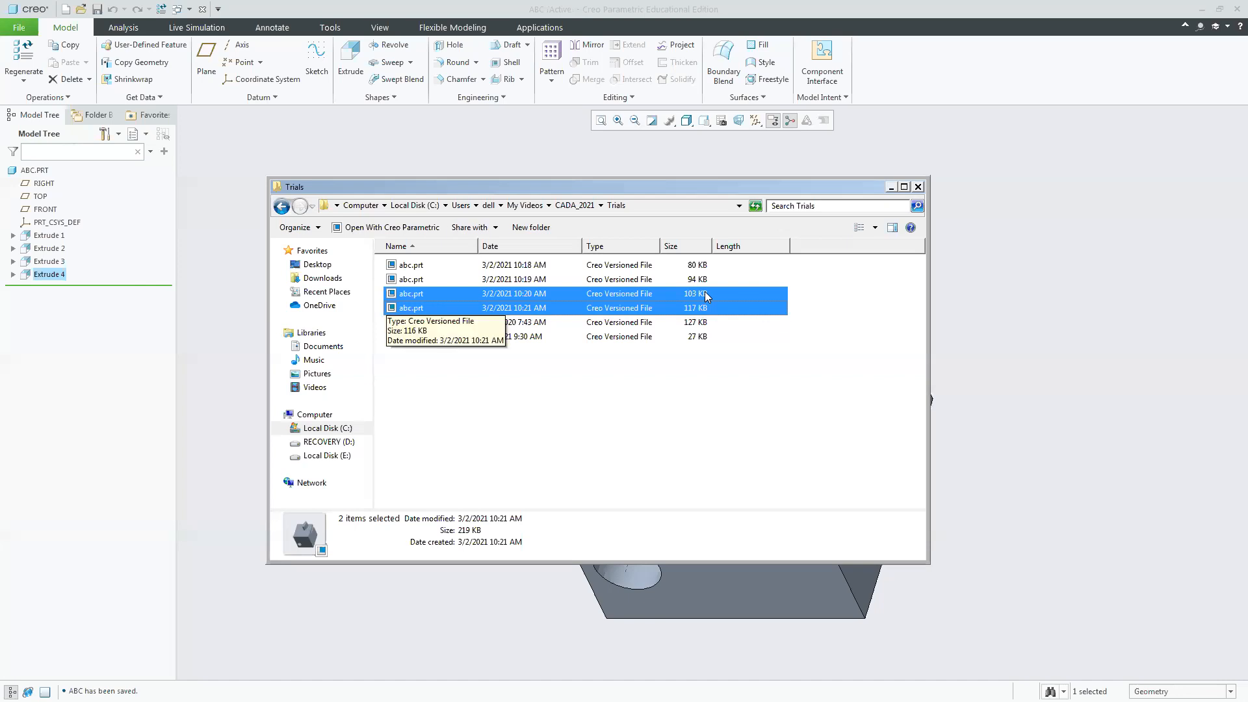
click(810, 298)
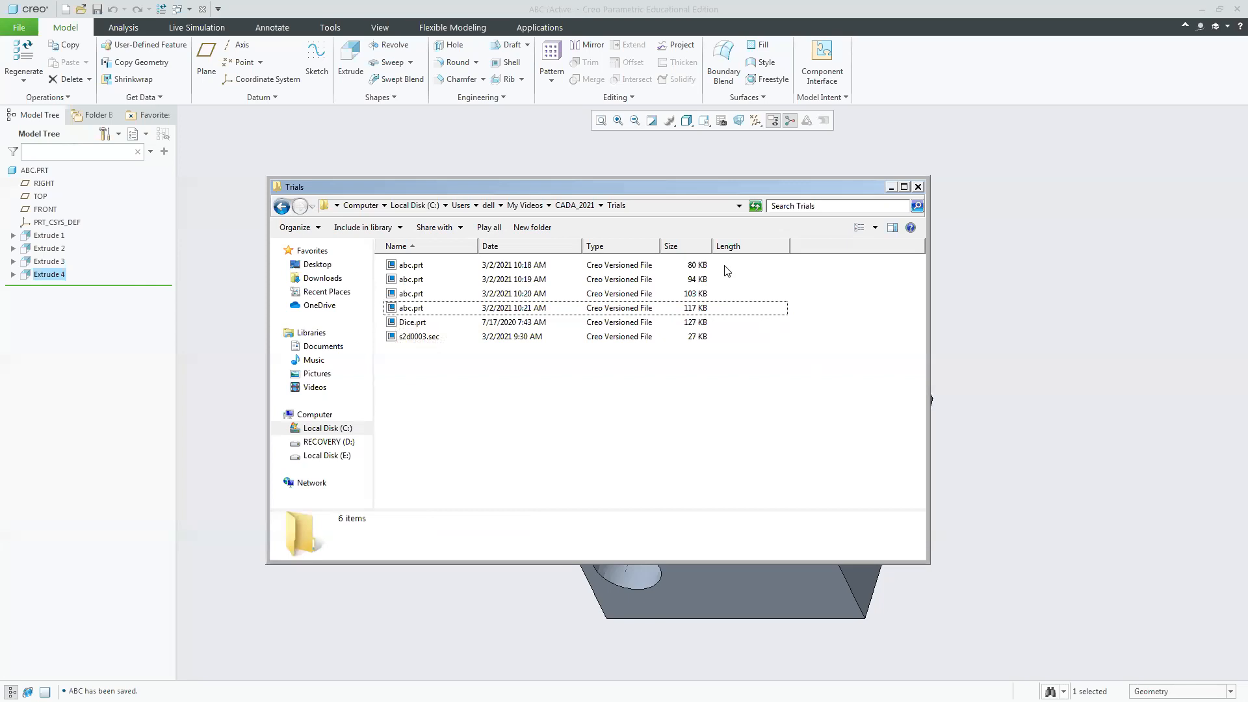
click(695, 308)
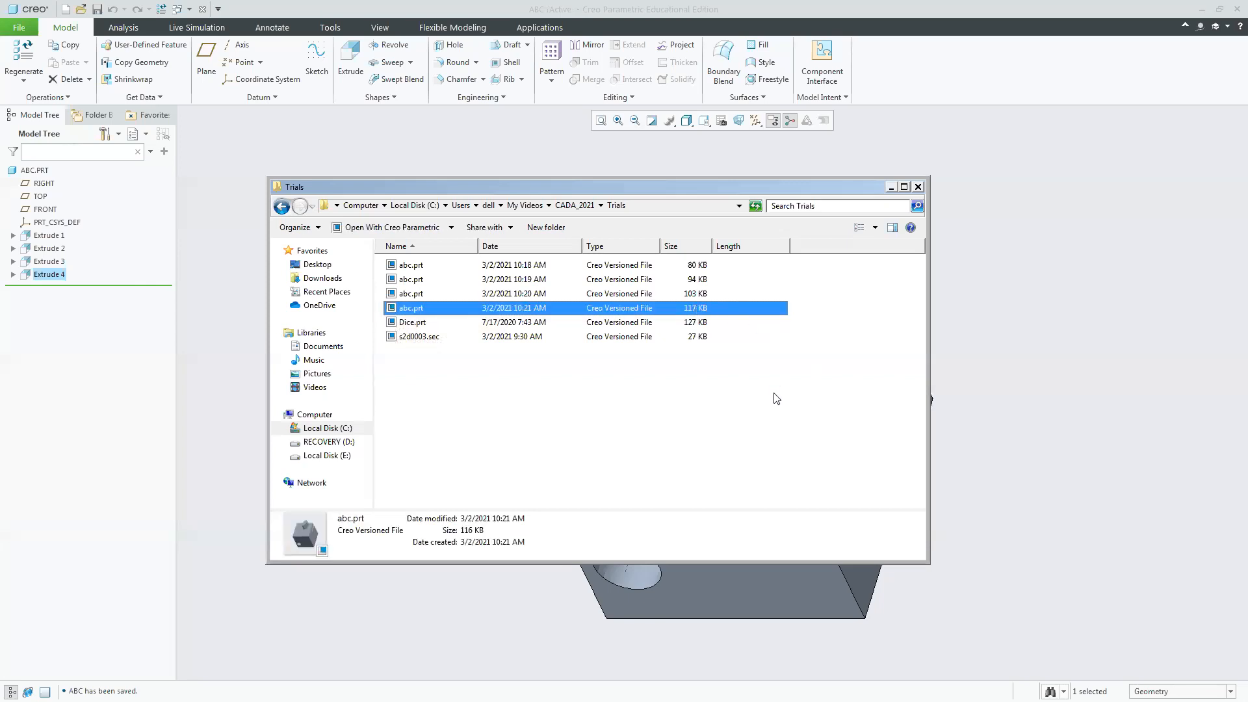
click(705, 267)
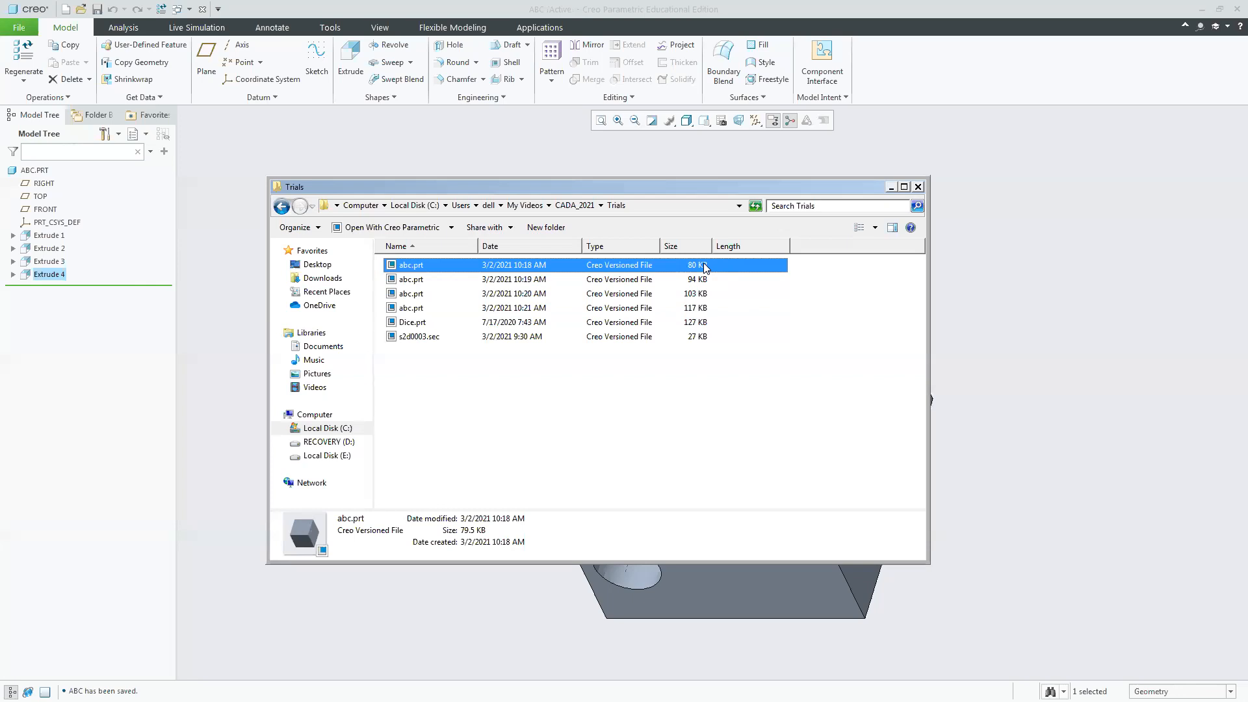
key(shift+Down)
key(shift+Down)
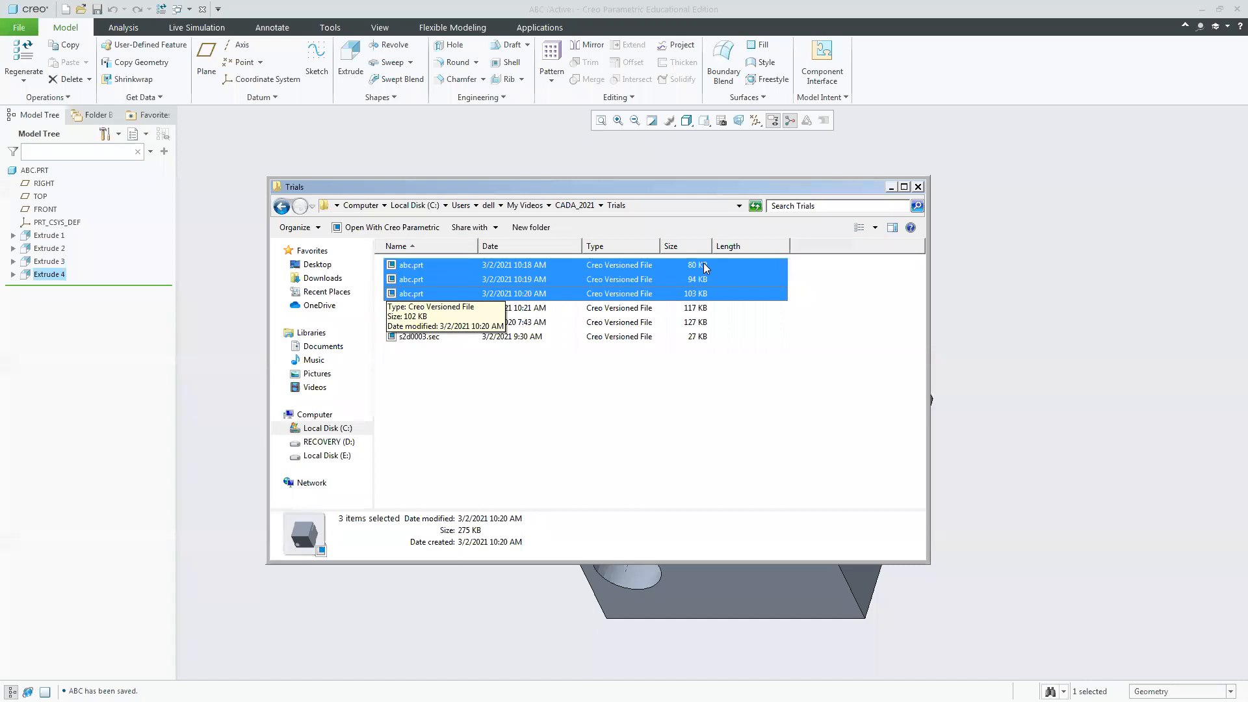
click(706, 308)
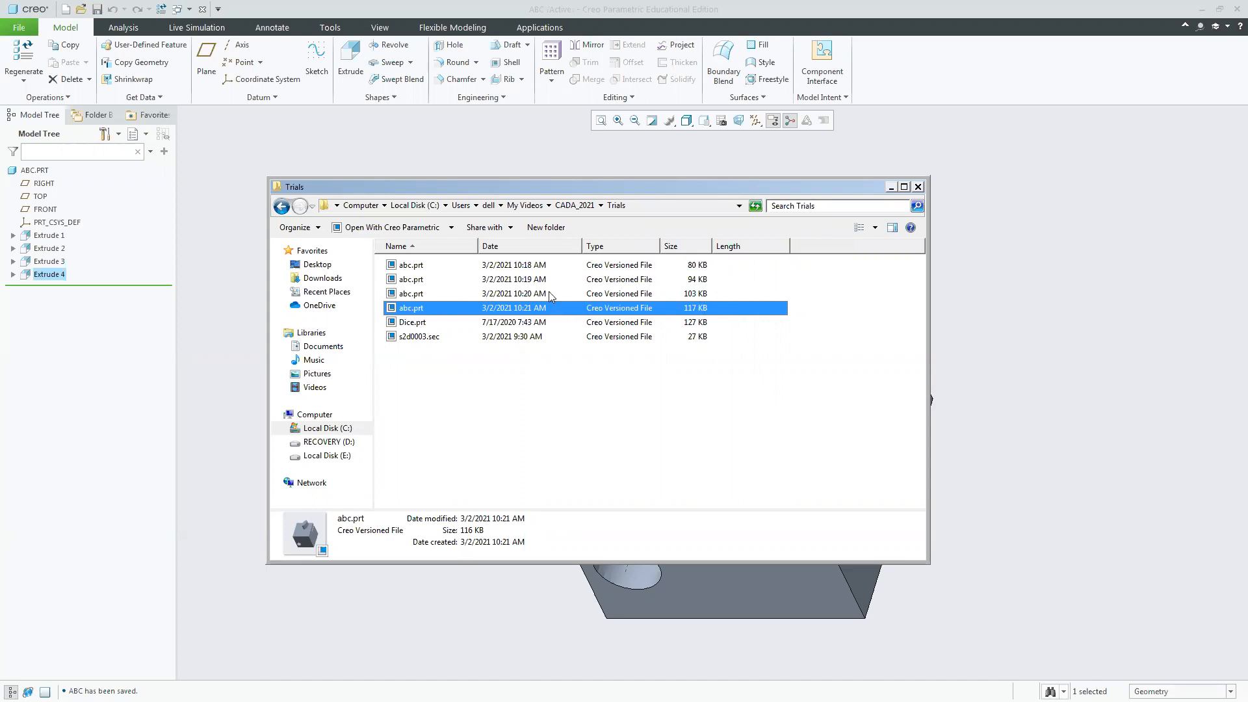
click(891, 188)
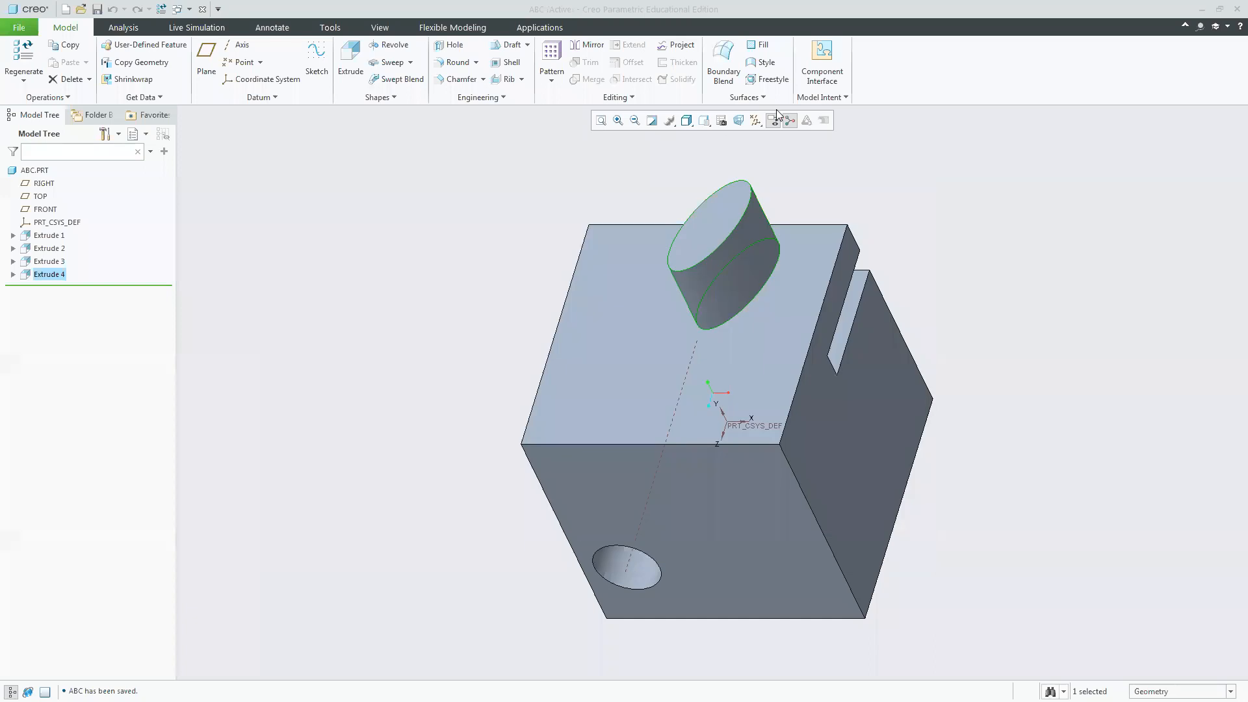
Close the part and run the purge command from a system window in the Trials directory.
click(202, 9)
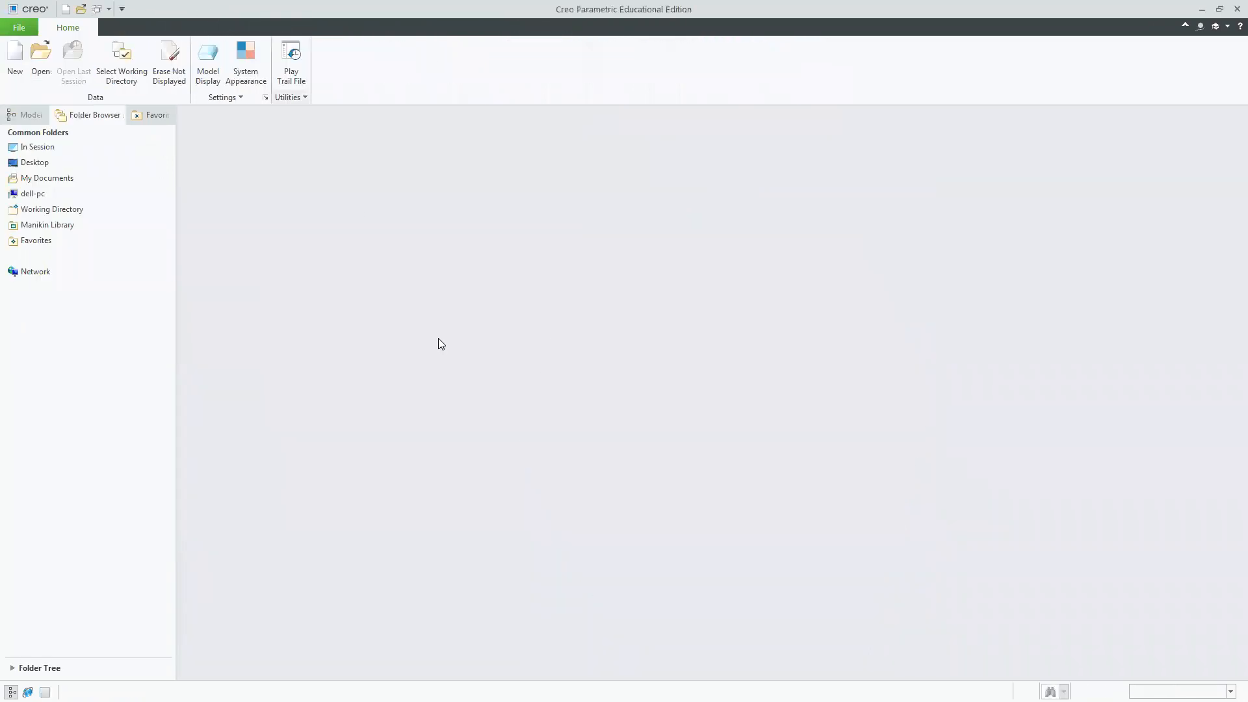
click(299, 100)
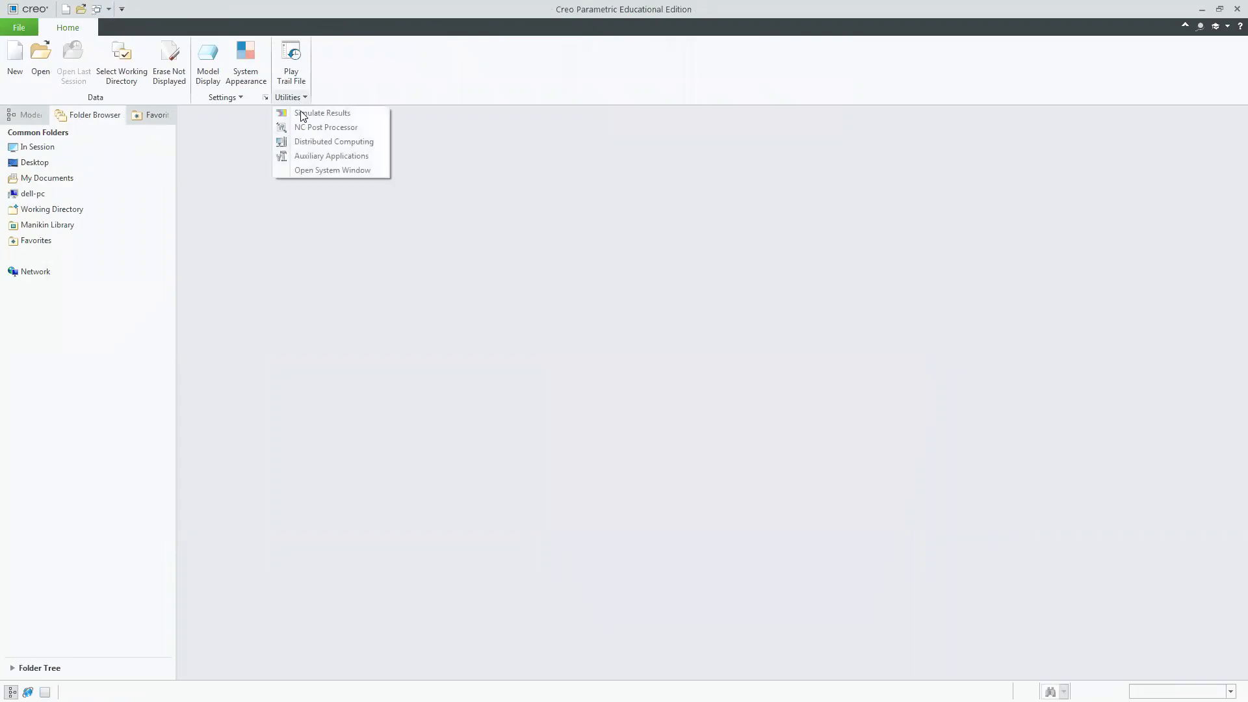
click(330, 169)
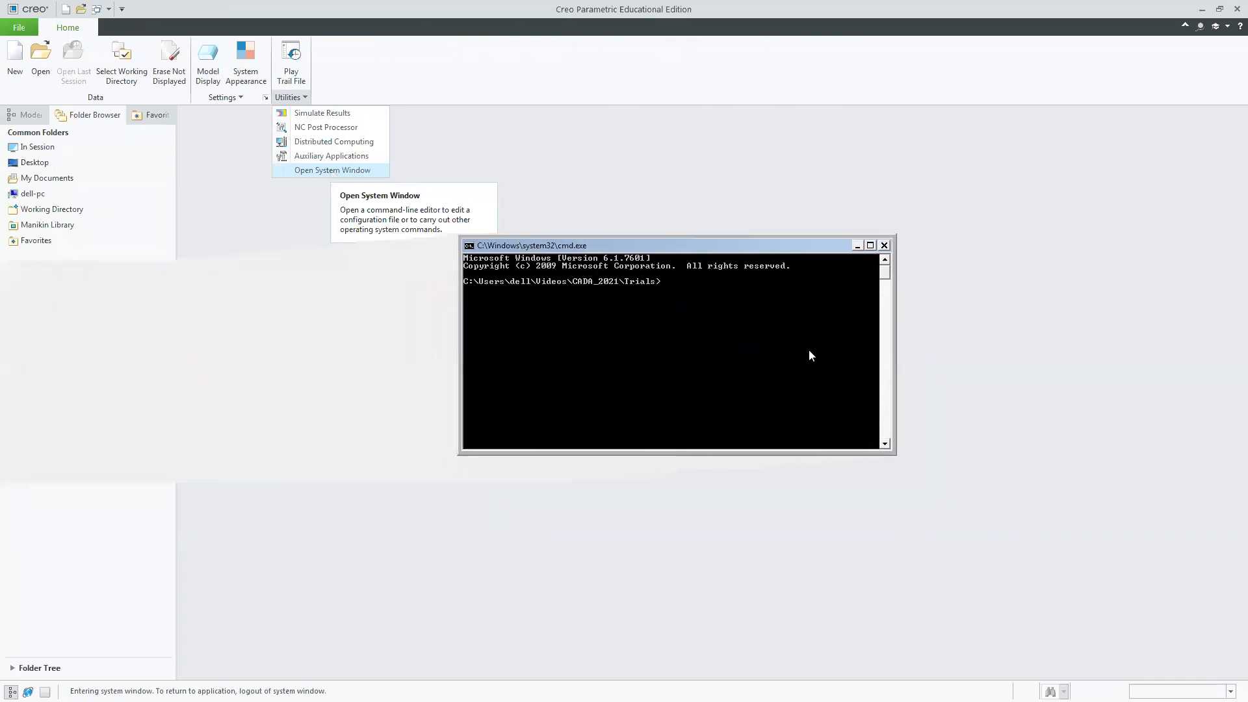
text(pur)
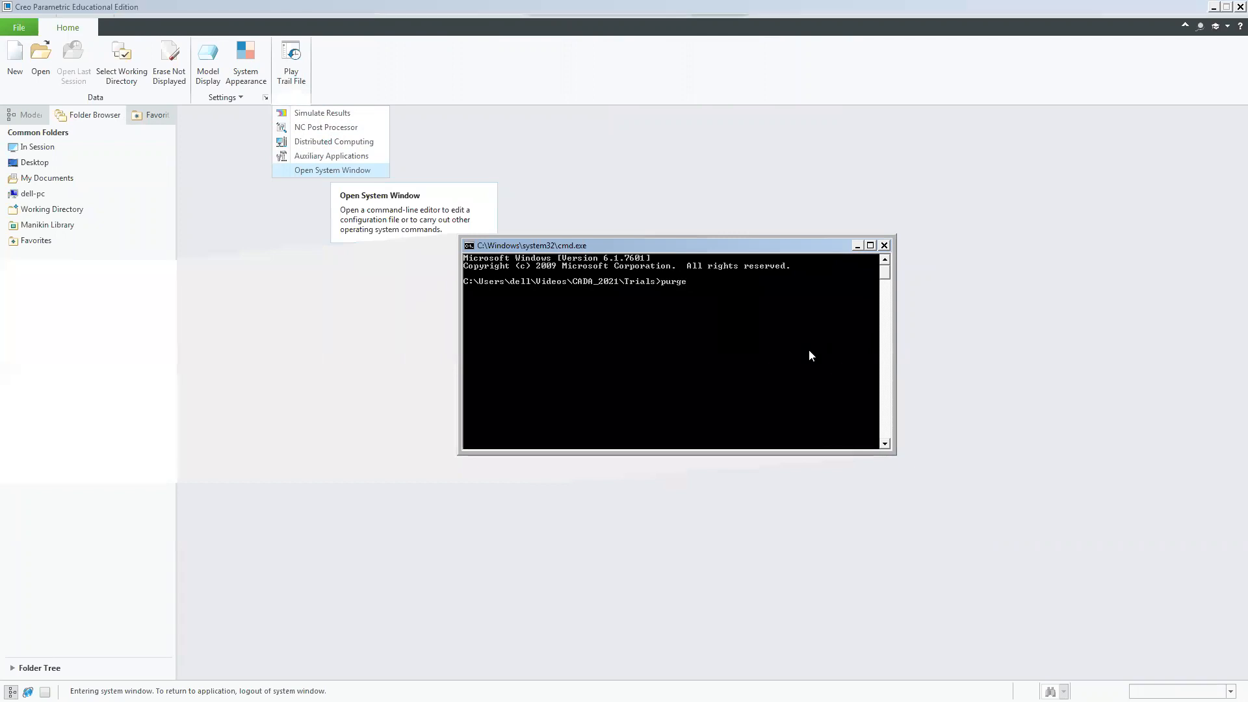
text(ge)
key(Return)
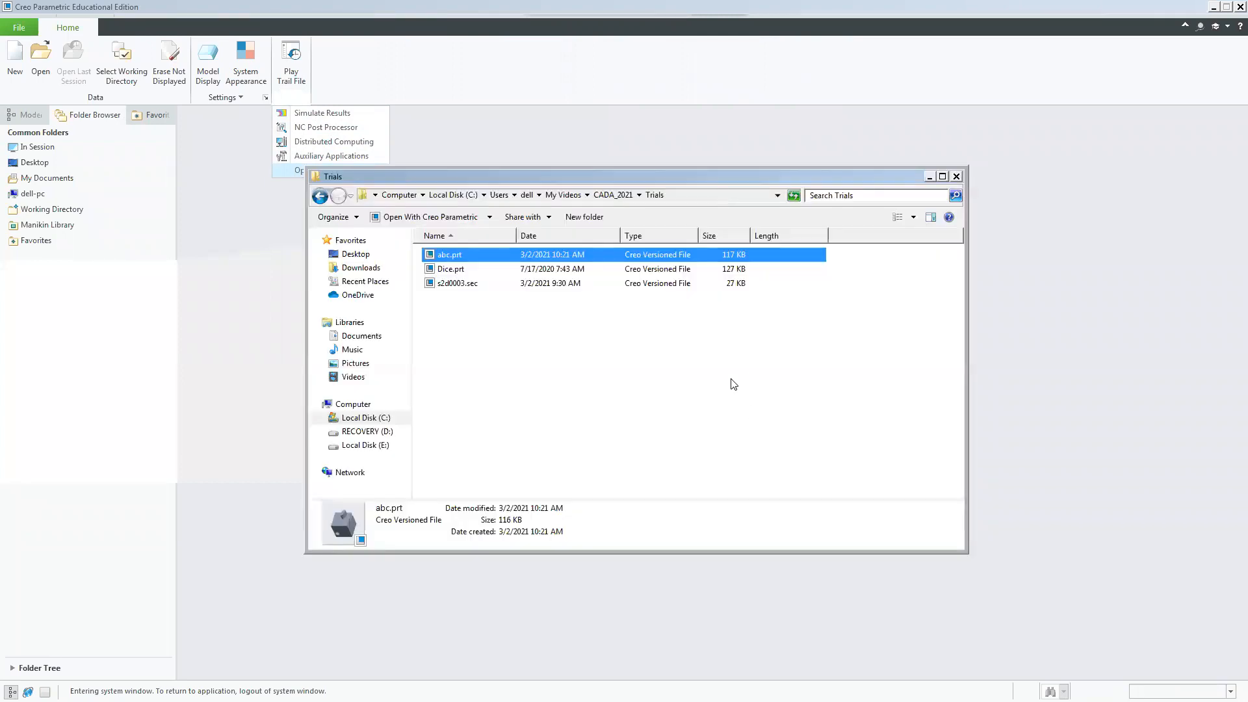
Arrange the Trials folder window and the command window side by side for comparison.
click(572, 258)
drag(693, 189, 694, 378)
drag(693, 244, 844, 120)
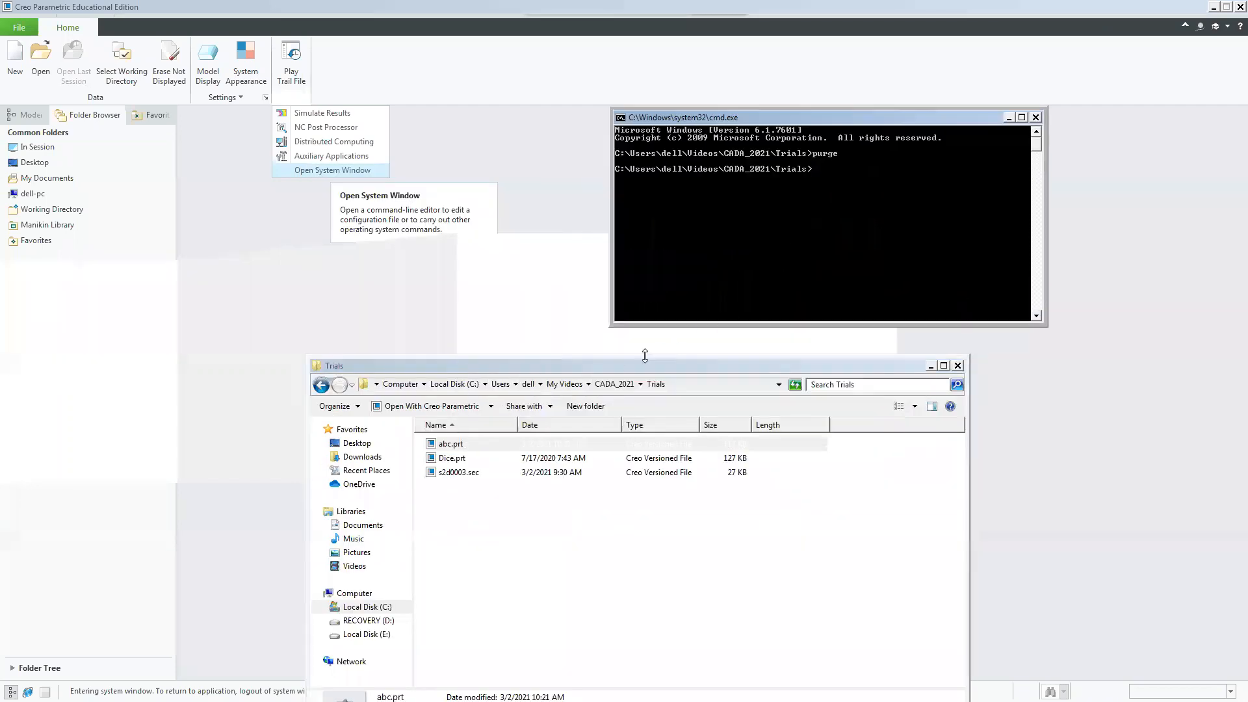
click(607, 370)
drag(608, 373, 310, 205)
drag(734, 118, 831, 196)
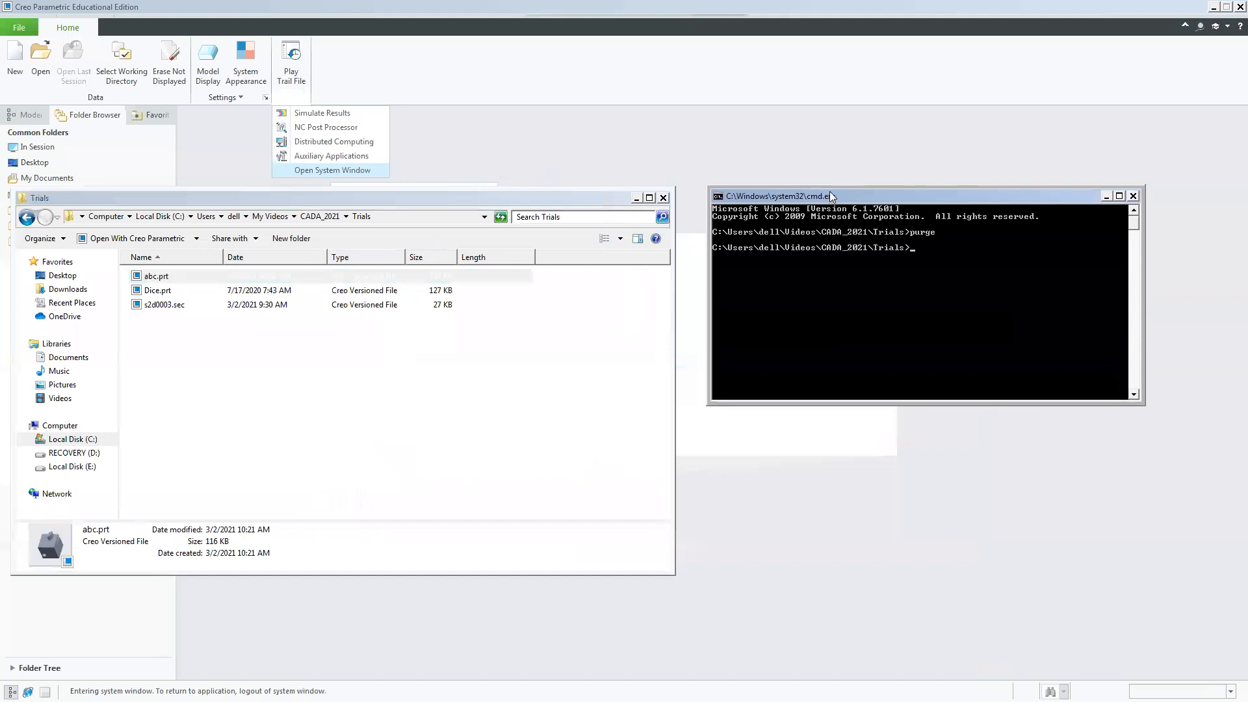
Inspect the remaining abc.prt file in the Trials folder, and close both the folder and command windows.
click(537, 418)
click(416, 278)
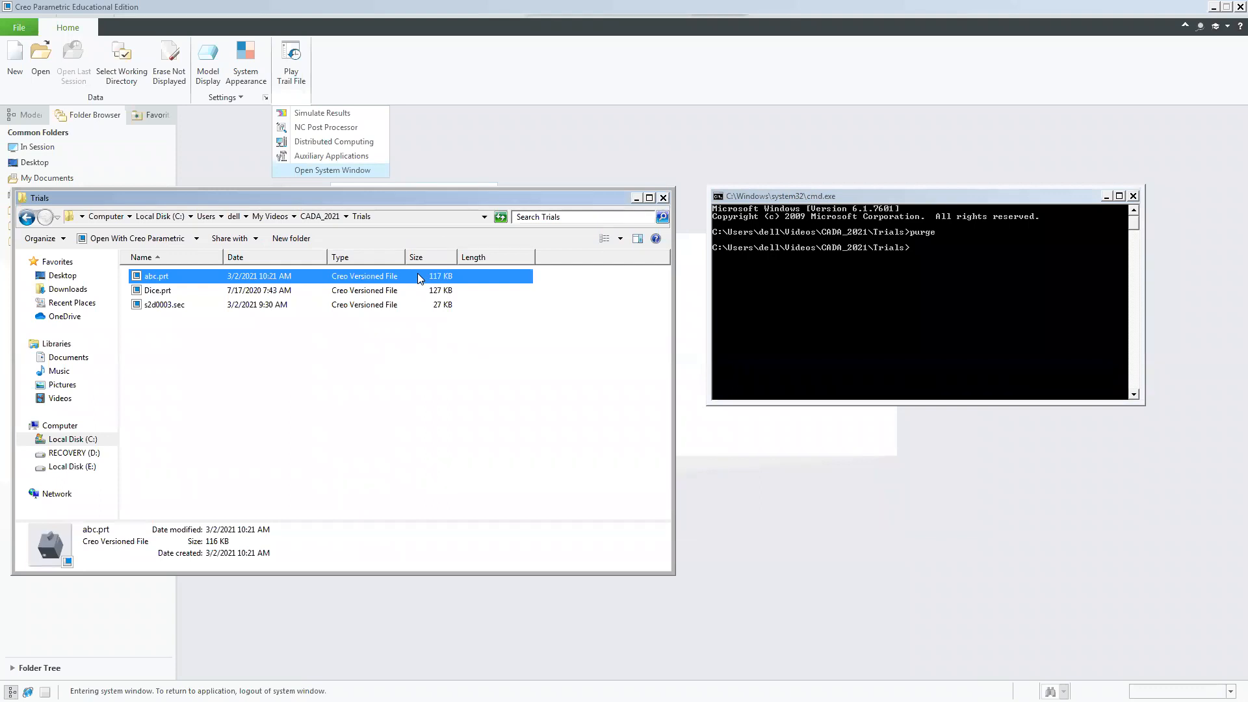
double_click(942, 197)
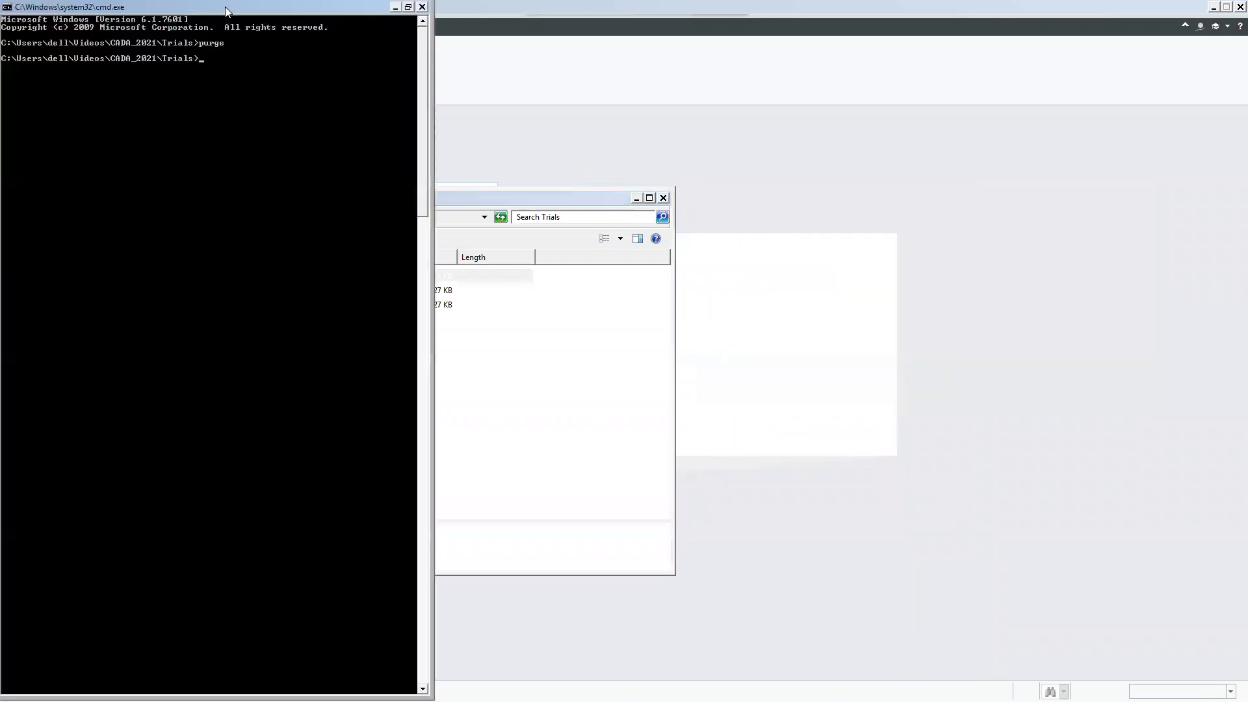
click(409, 6)
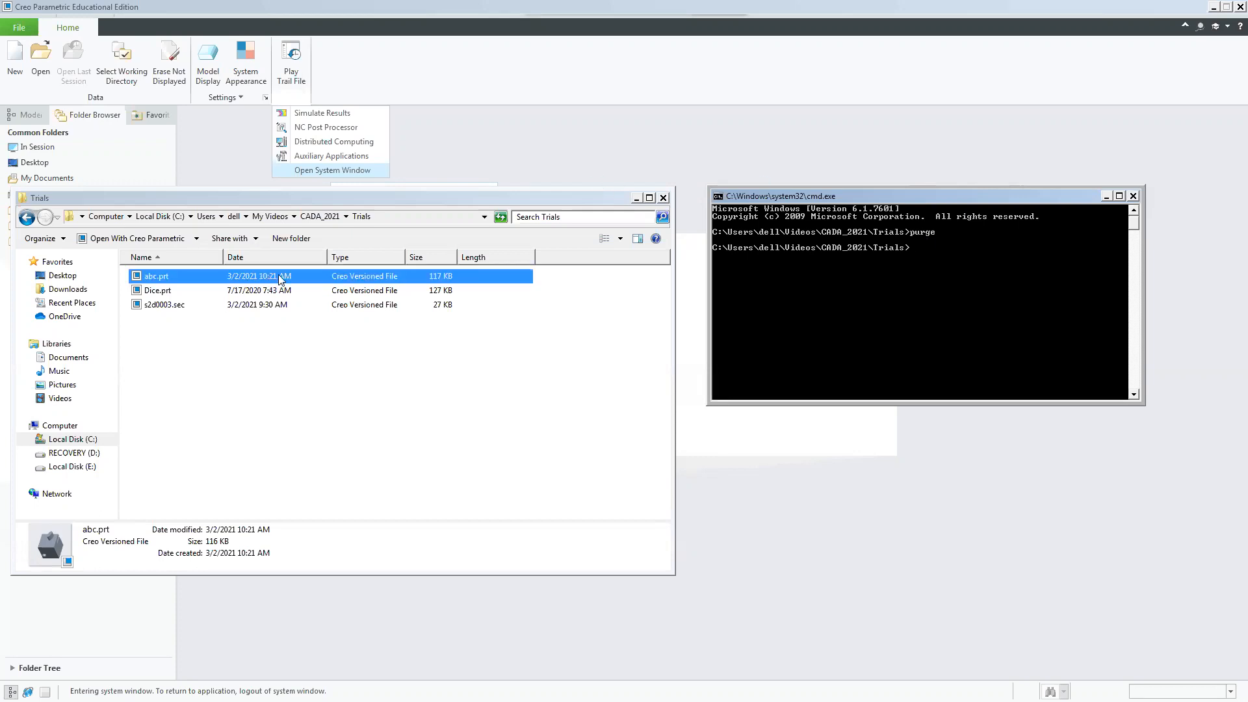
click(249, 279)
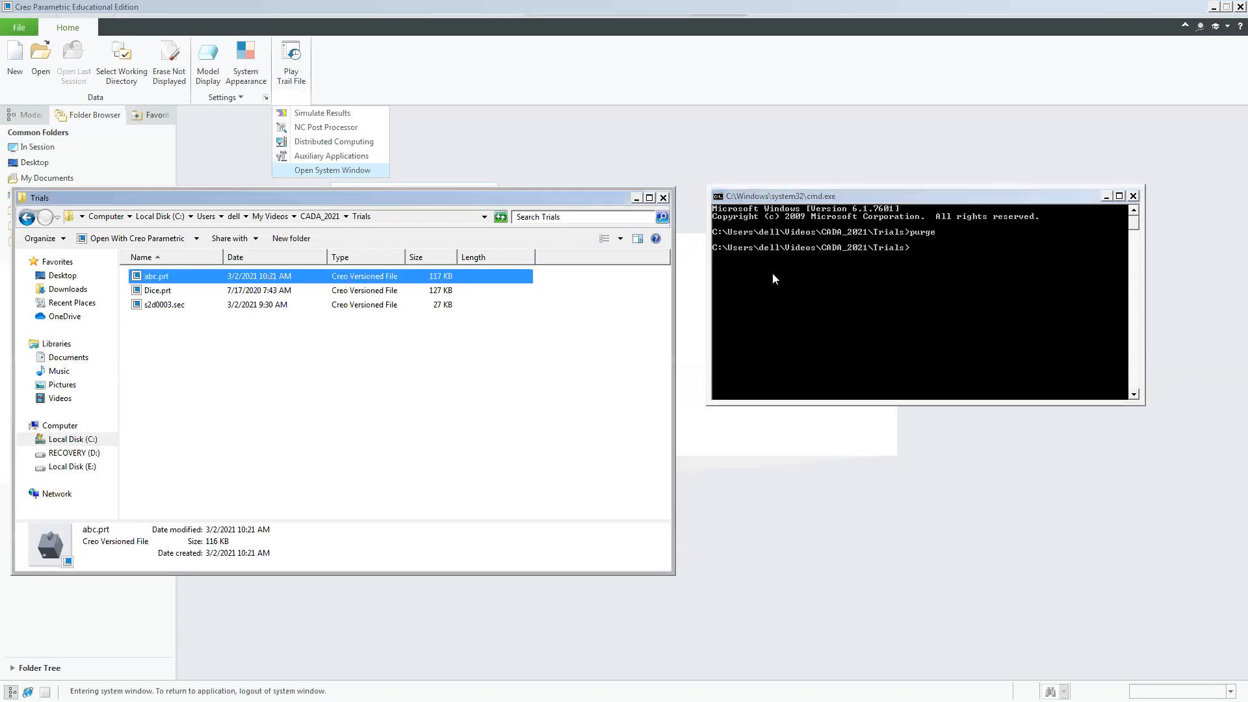
click(664, 200)
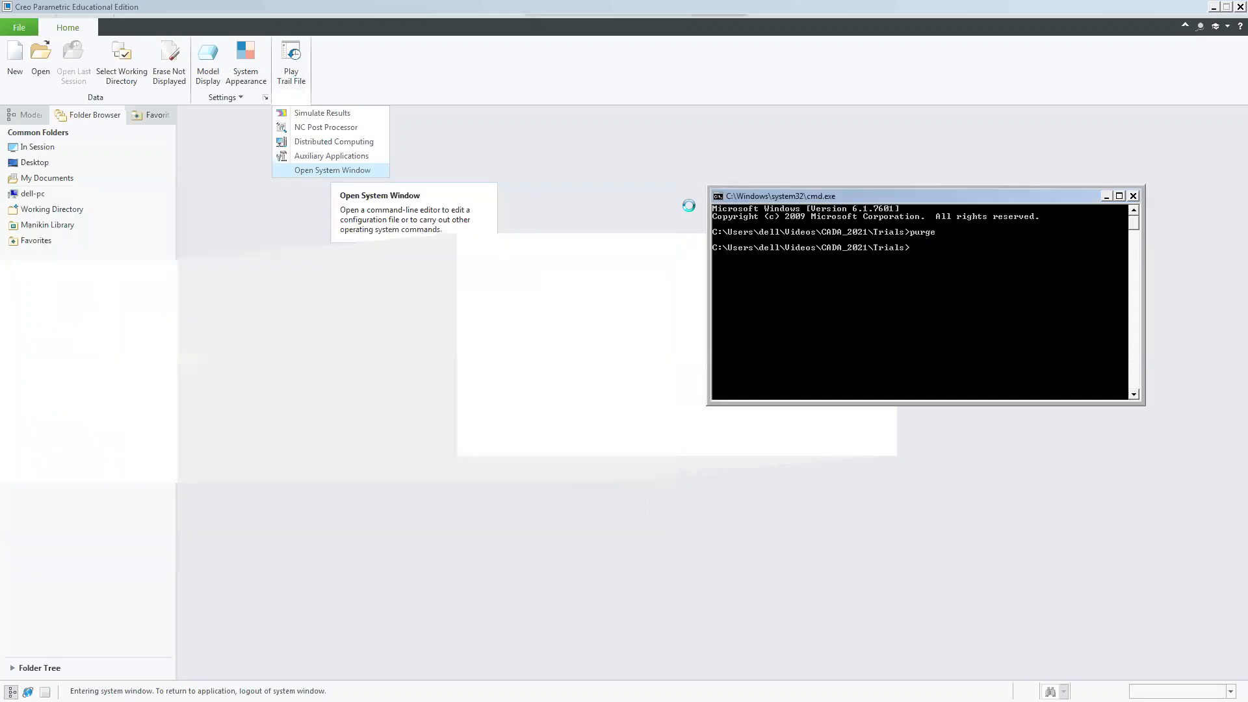
click(1133, 195)
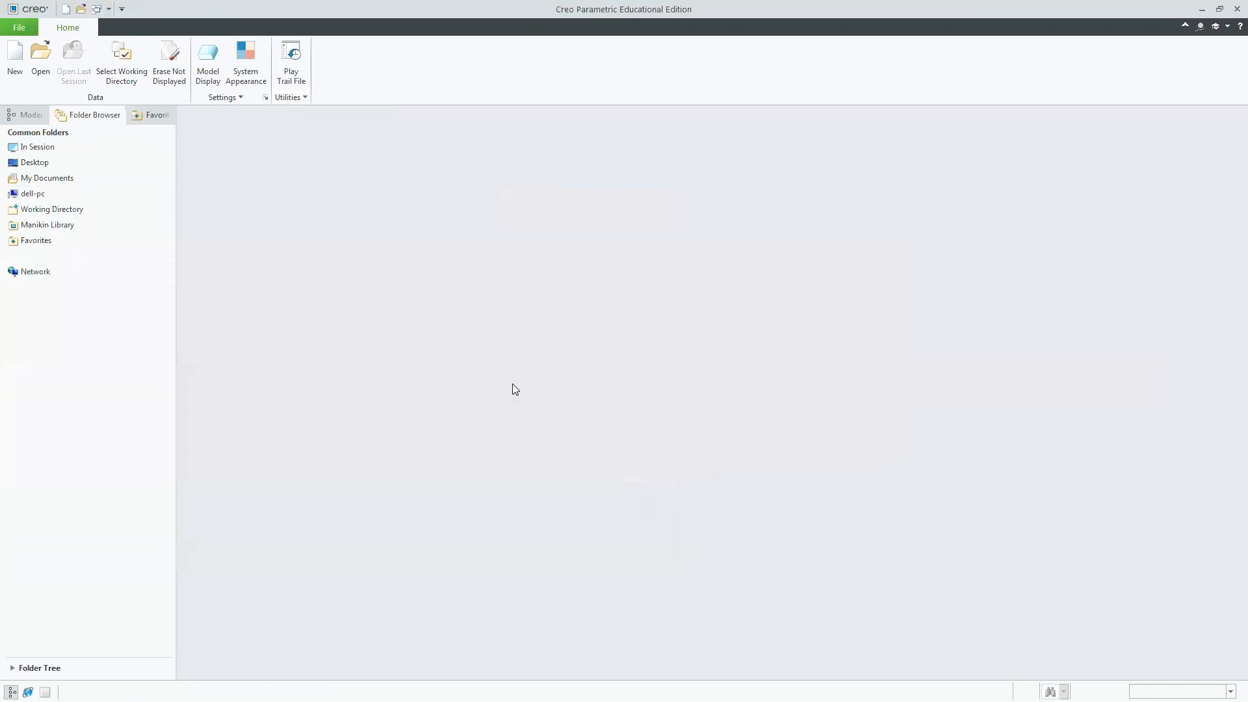
Display the files held in session and review xyz.prt, dice.prt and abc.prt one by one.
click(34, 150)
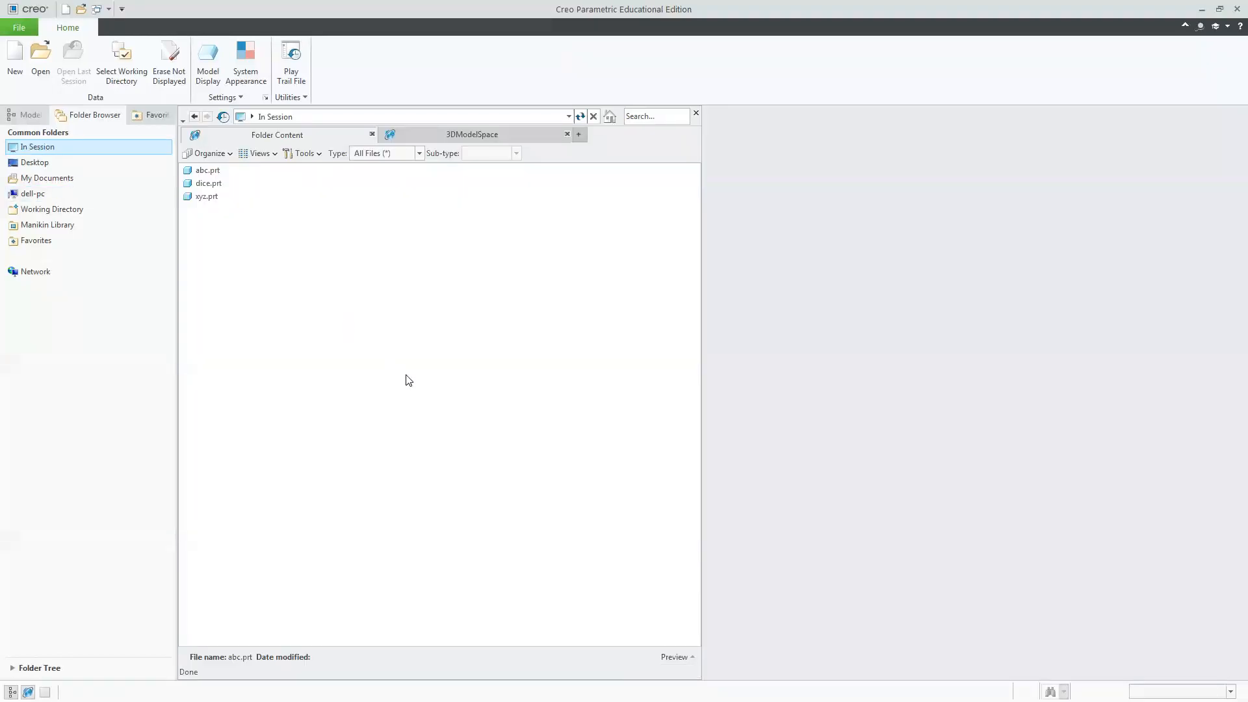
click(216, 199)
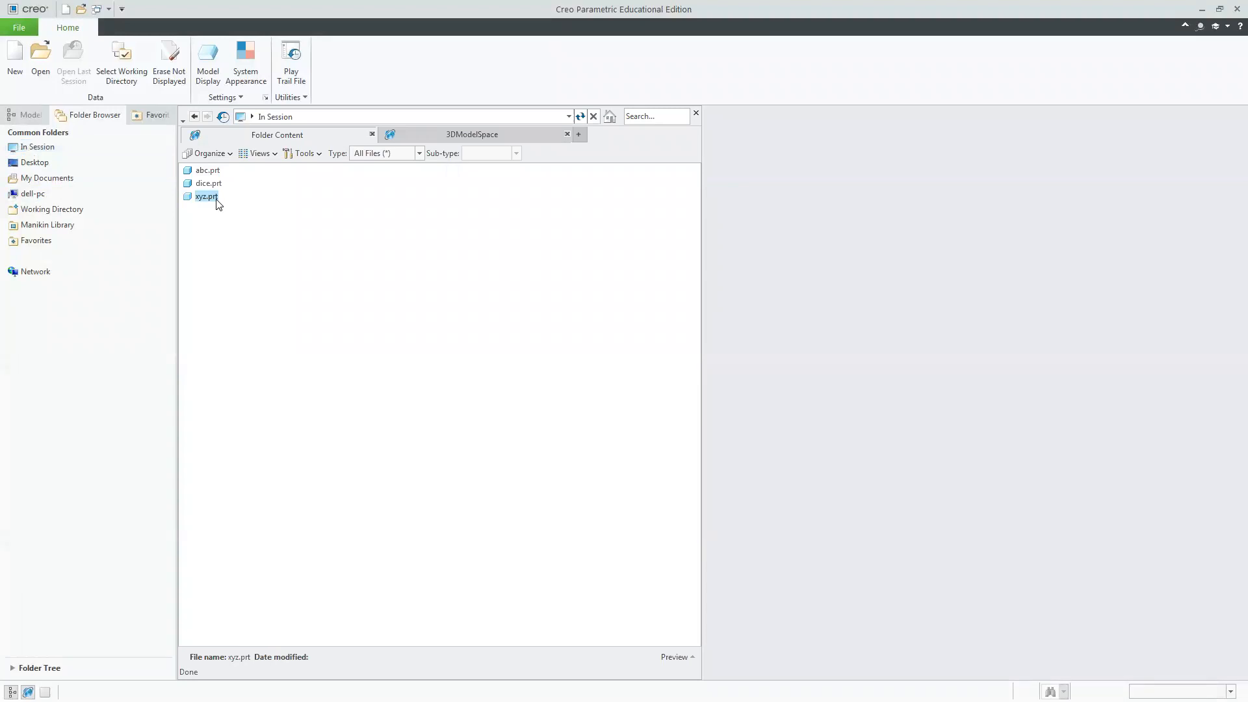
click(217, 185)
click(207, 172)
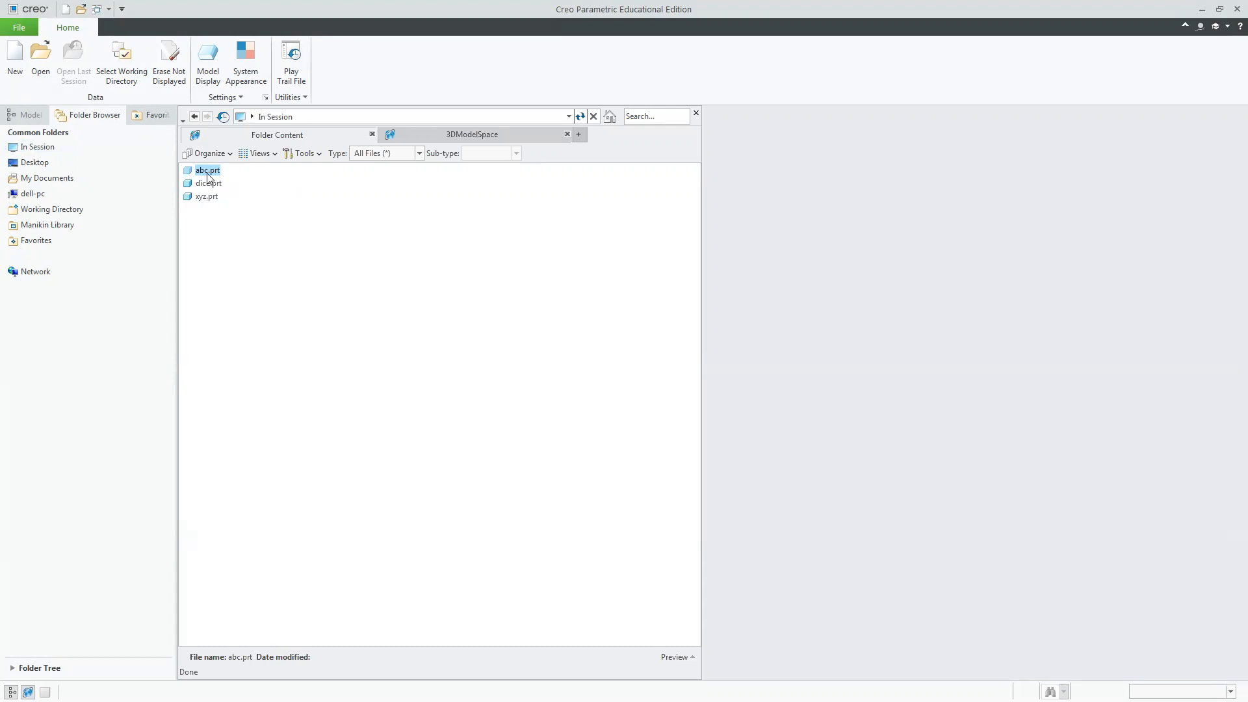
Erase all non-displayed objects from the session, and recheck the In Session list before closing the browser pane.
click(166, 65)
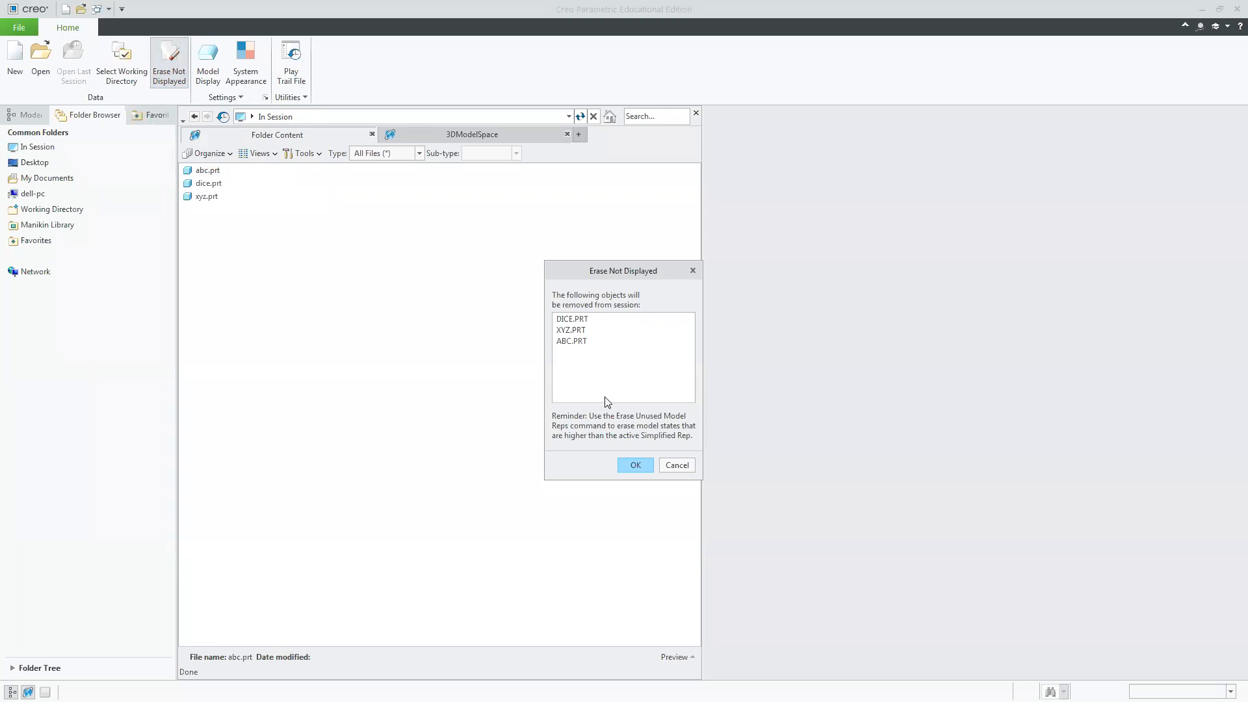
click(635, 466)
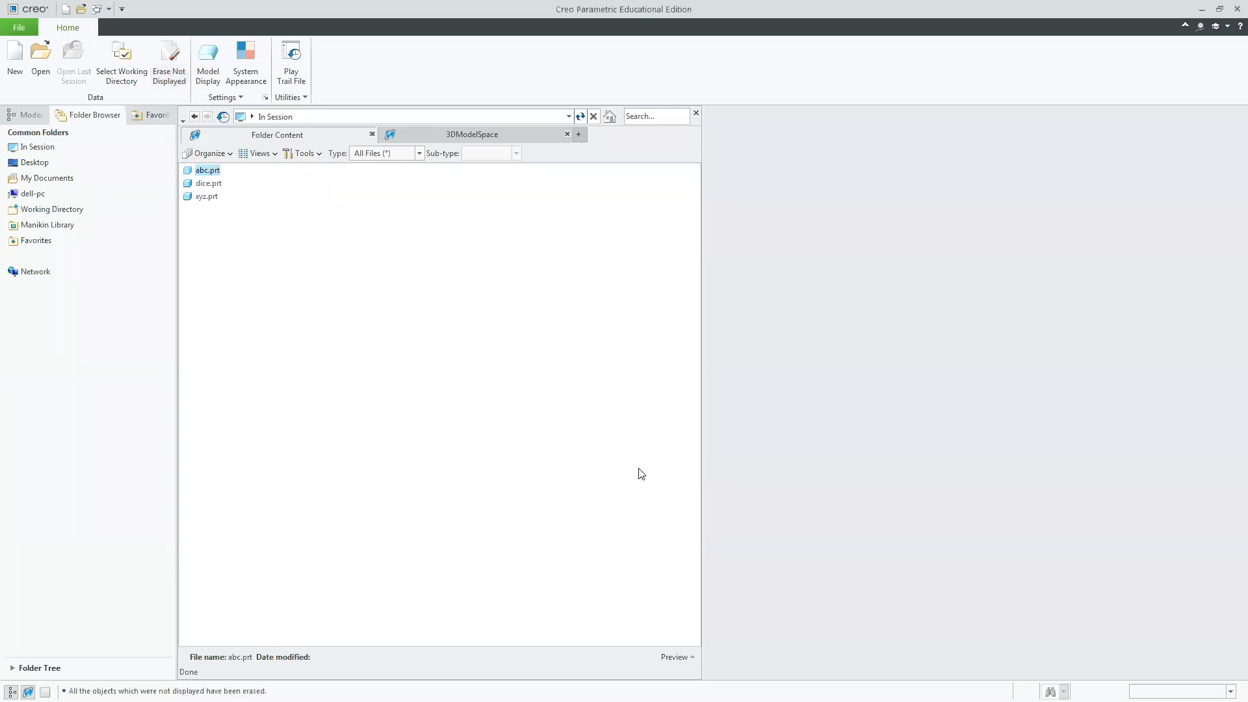
click(61, 149)
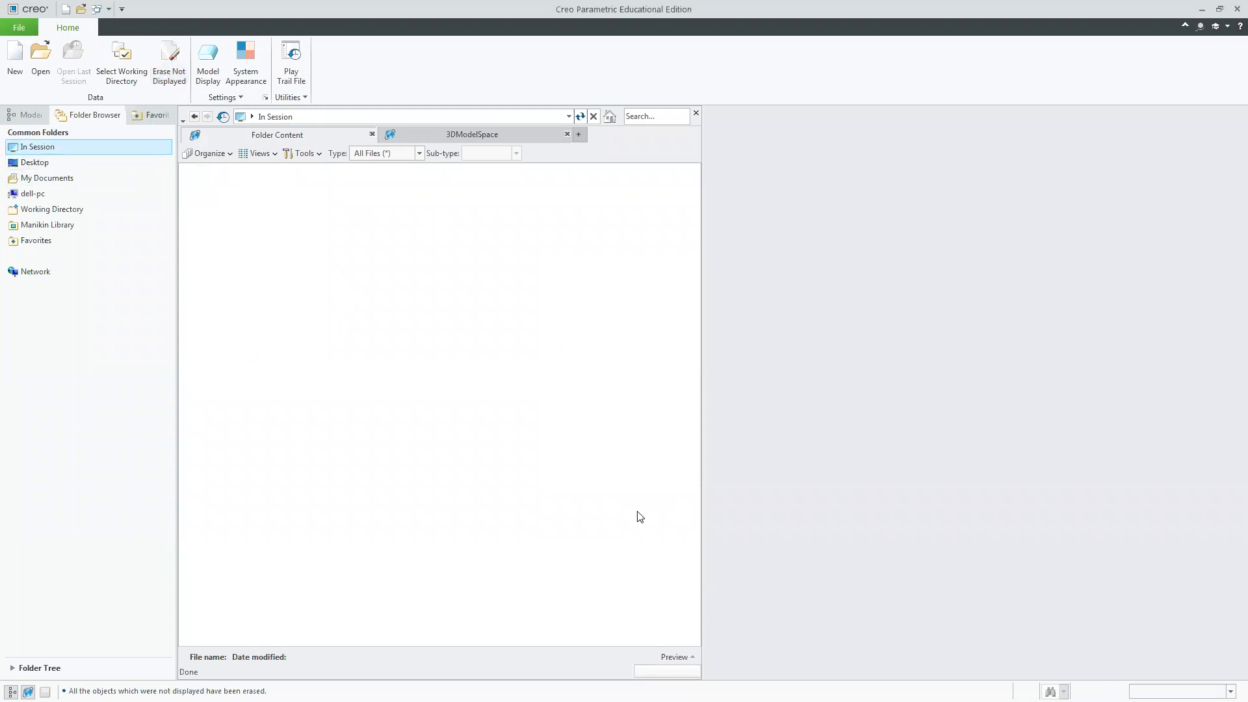
click(696, 115)
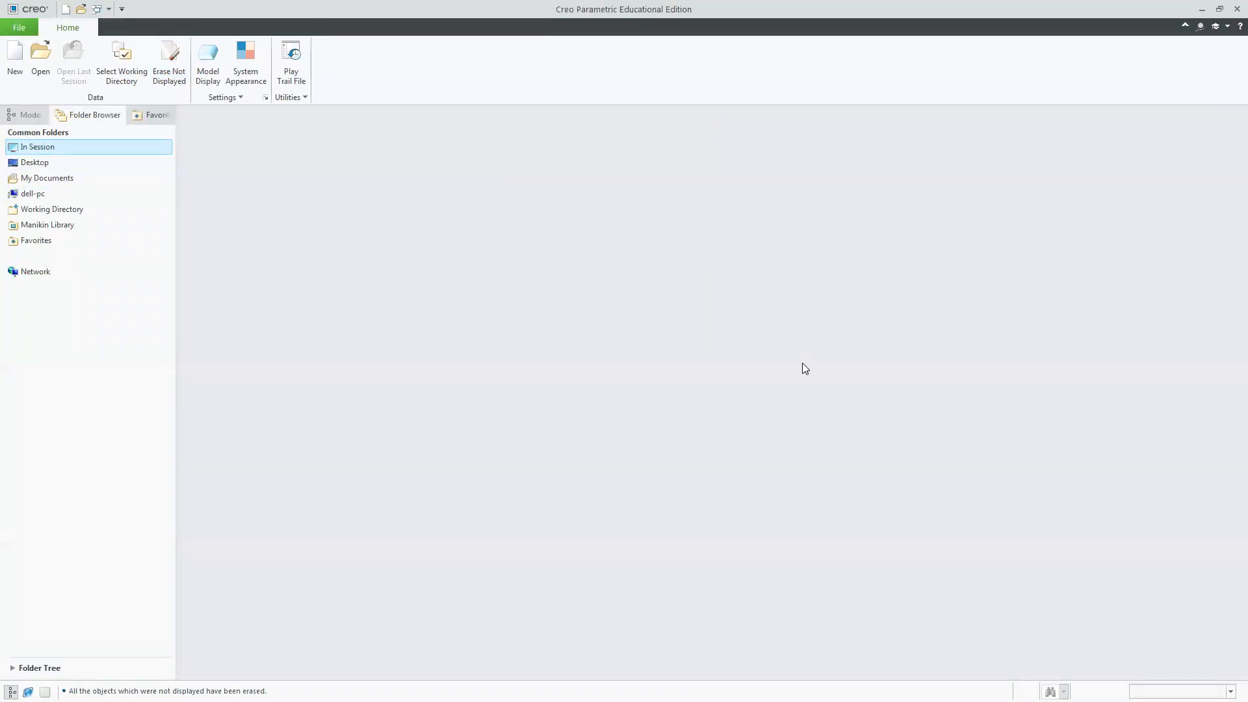